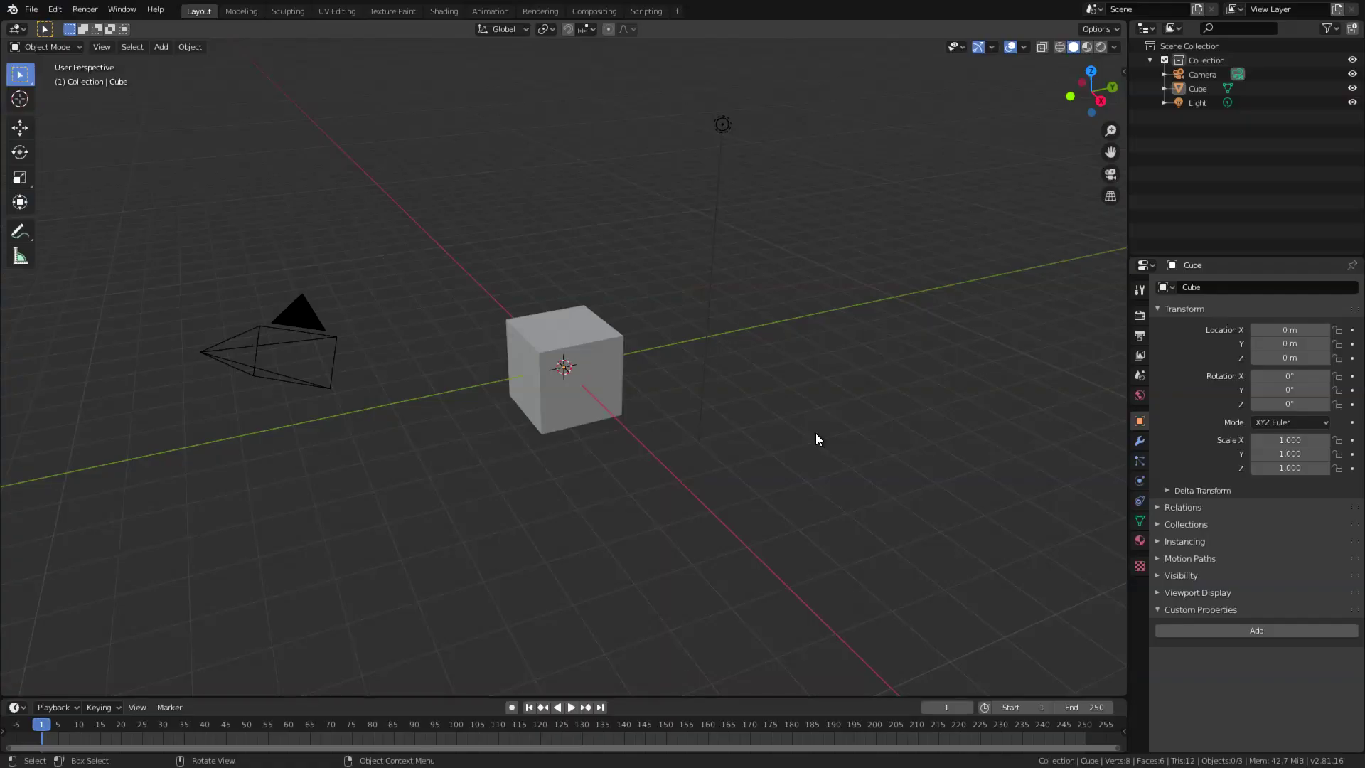
Step: Delete all the default objects in the scene: the cube, the camera and the light
key(a)
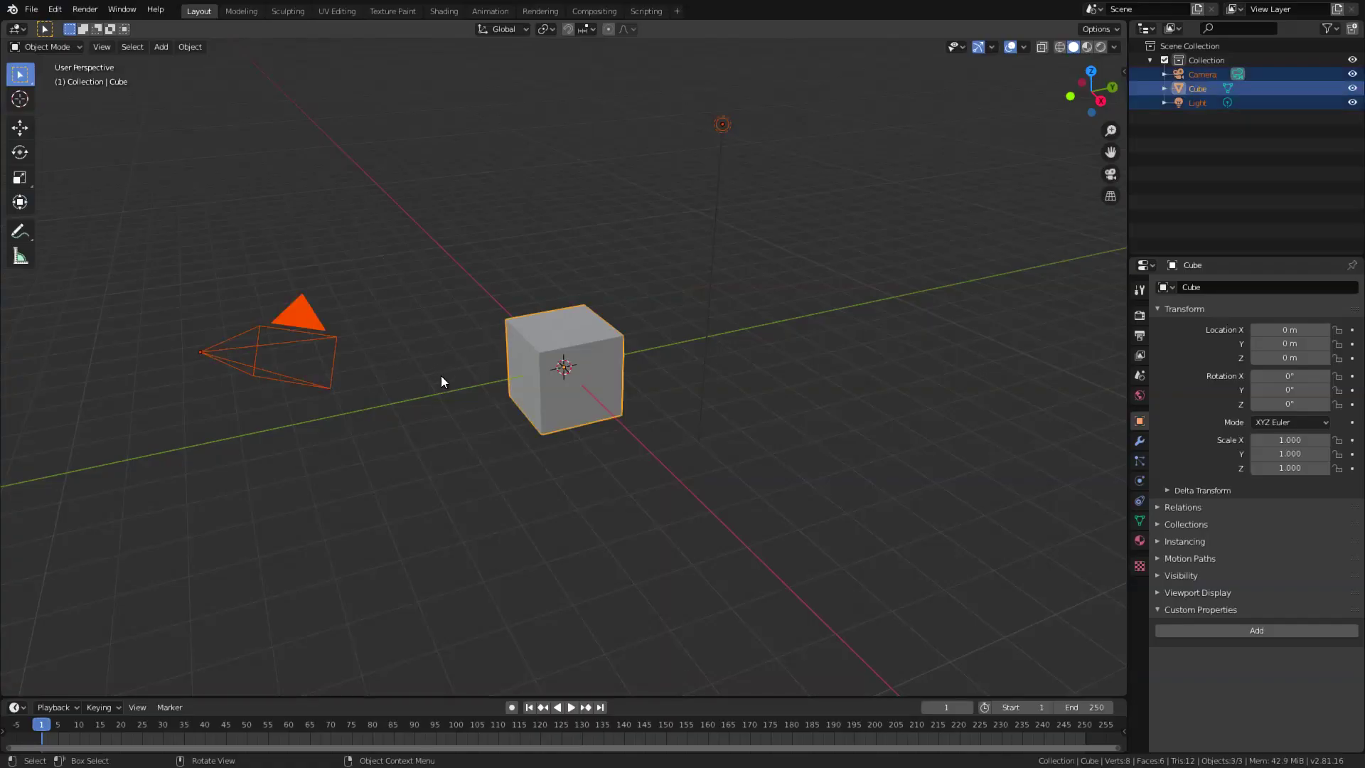
key(x)
click(441, 375)
Step: Add a mesh cylinder with its cap fill type set to Nothing
click(159, 48)
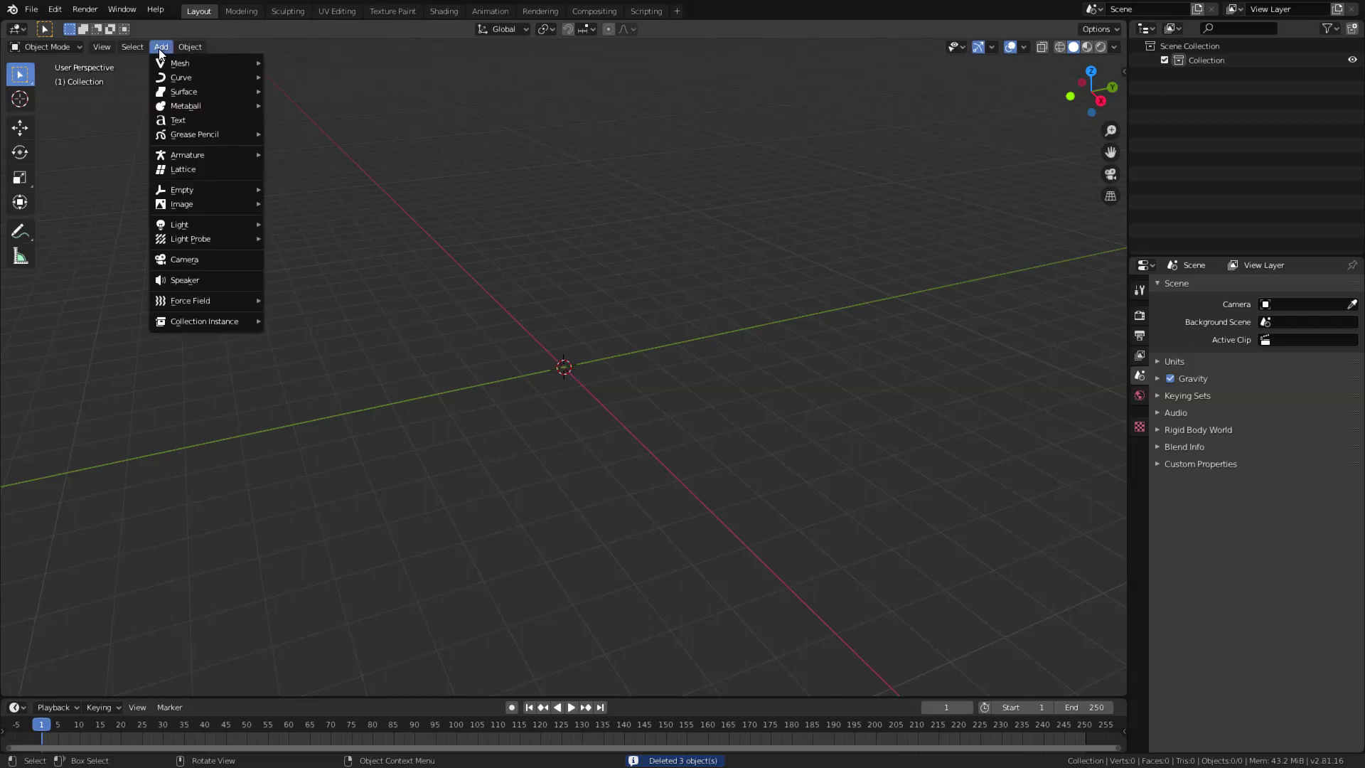
mouse_move(165, 62)
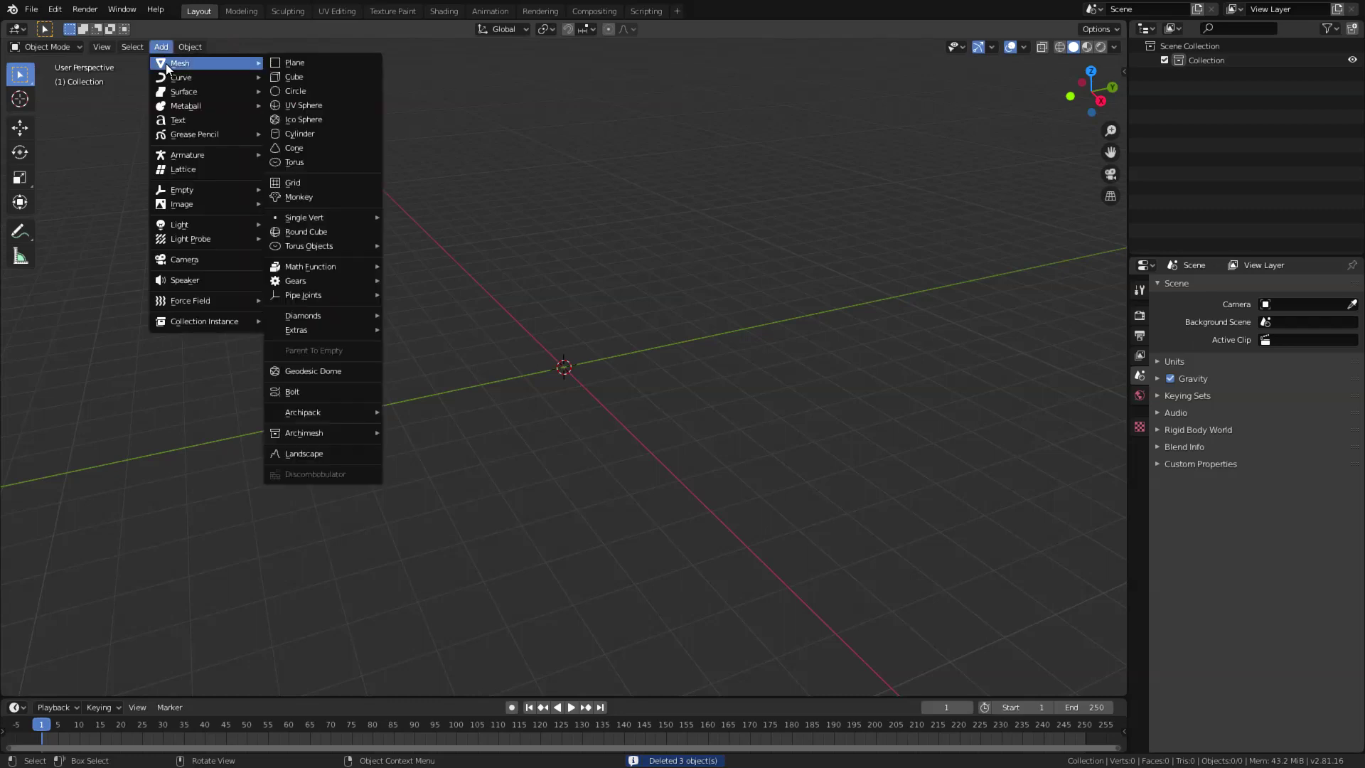
click(301, 135)
click(87, 689)
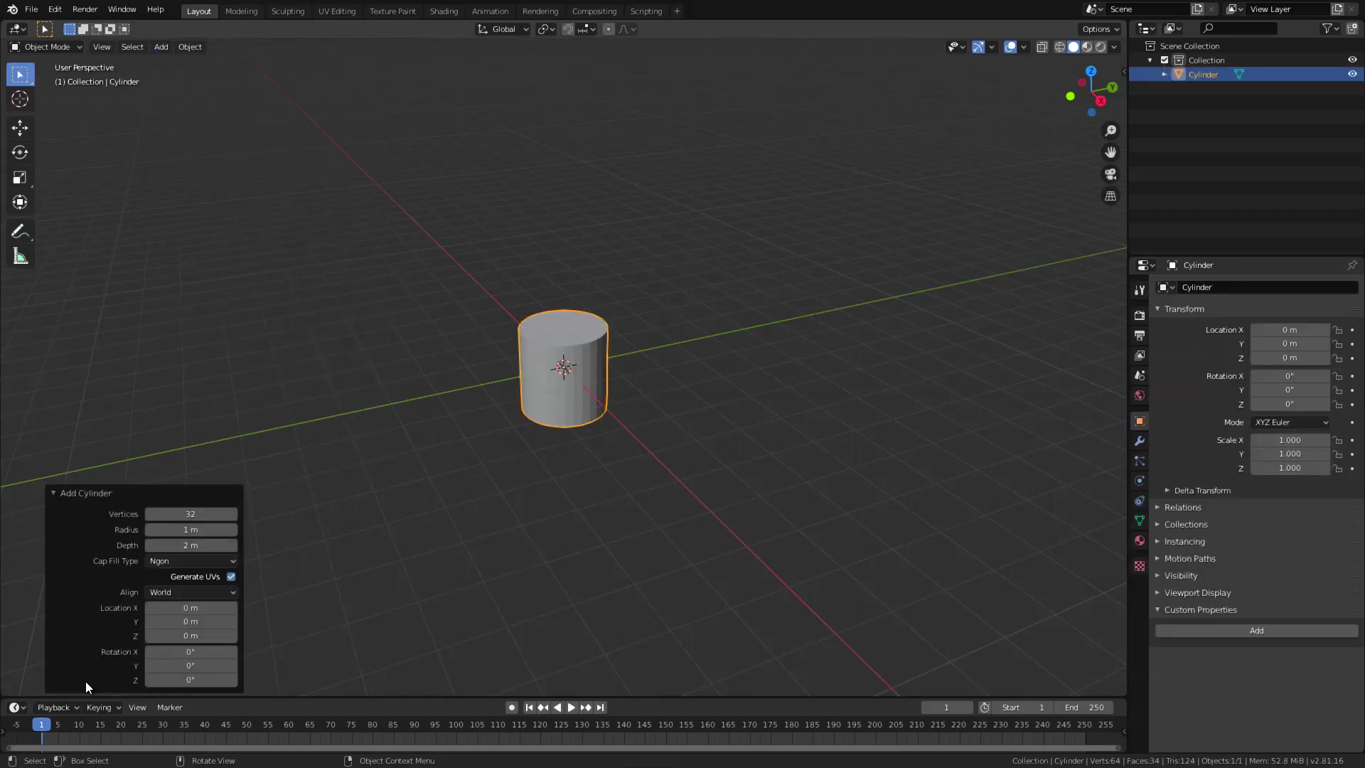
click(169, 566)
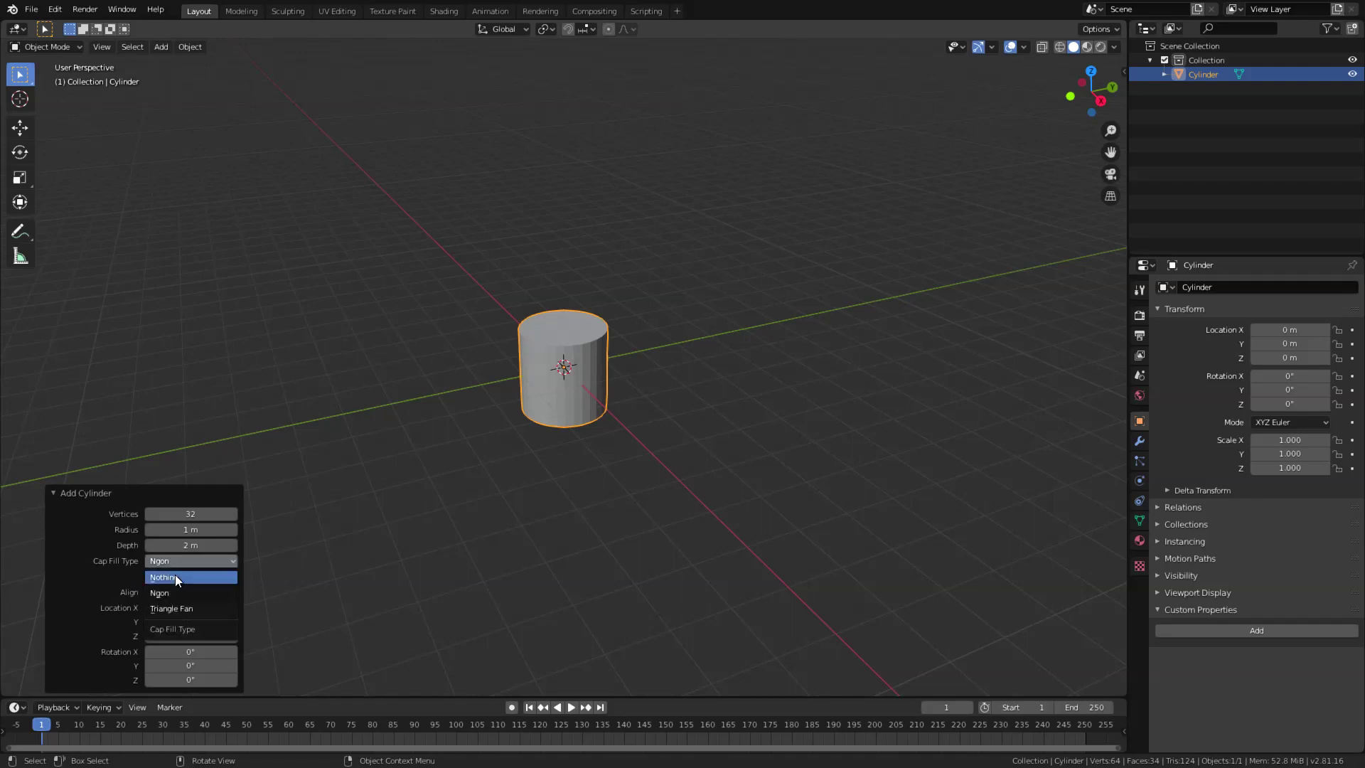
click(175, 577)
click(88, 492)
Step: Outline the ground quadrant between the +X and -Y axes with annotation strokes, and draw crossed-out arrows towards -X and +Y
scroll(429, 432, up, 3)
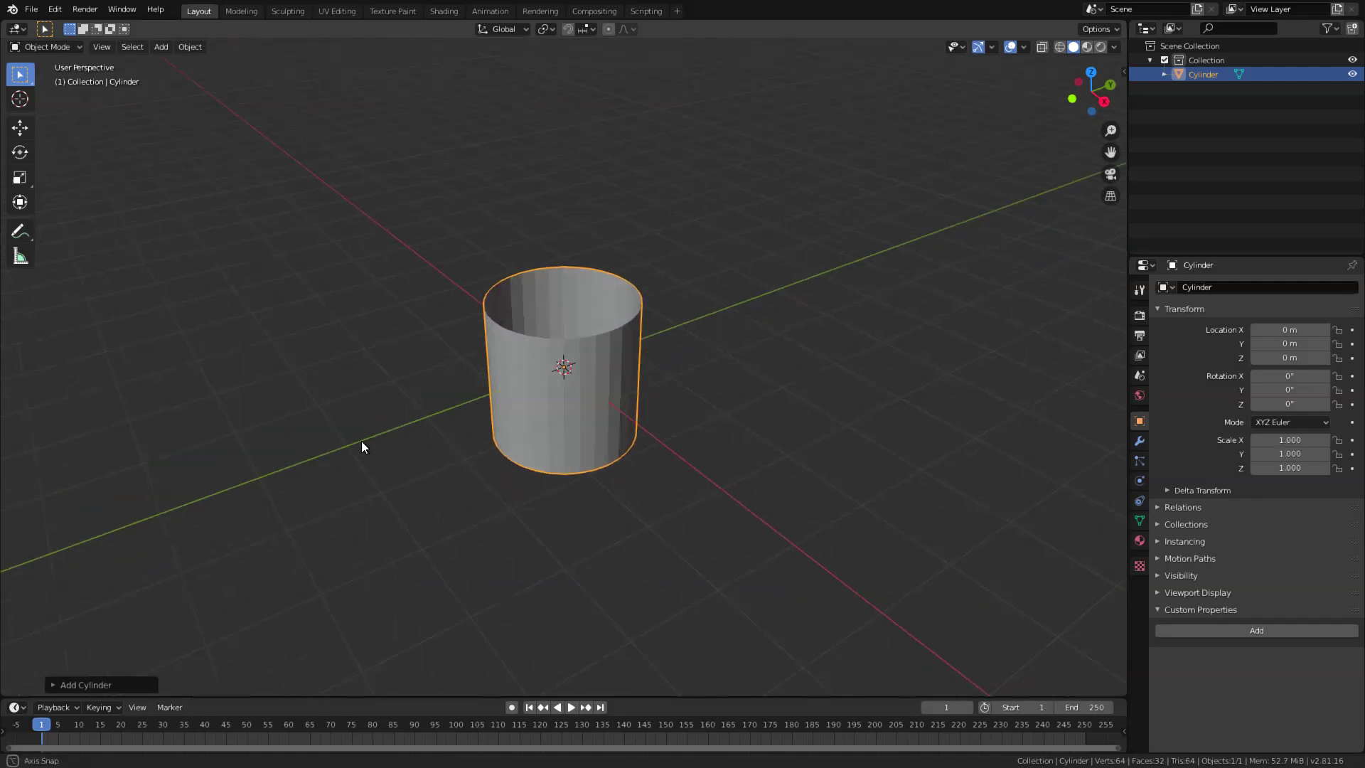
middle_drag(361, 440, 387, 448)
click(20, 231)
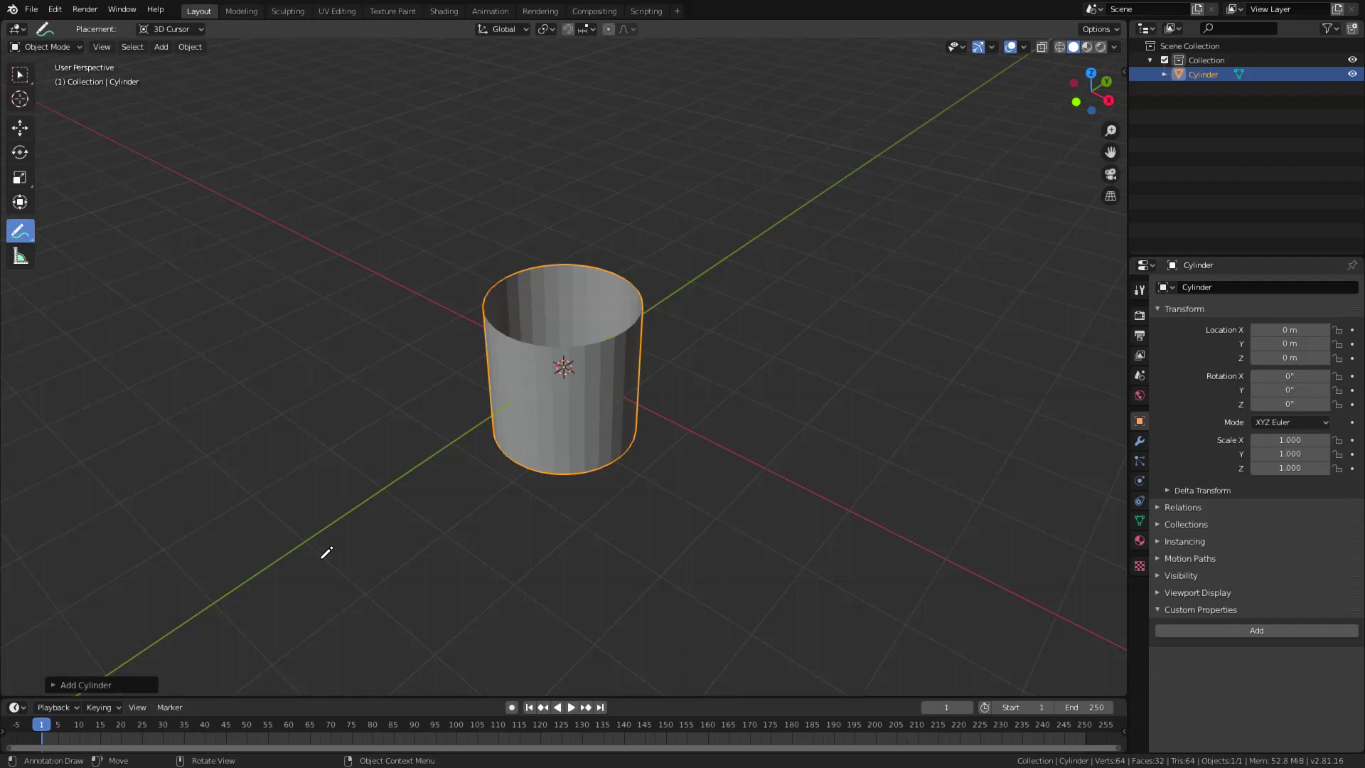
drag(215, 601, 261, 572)
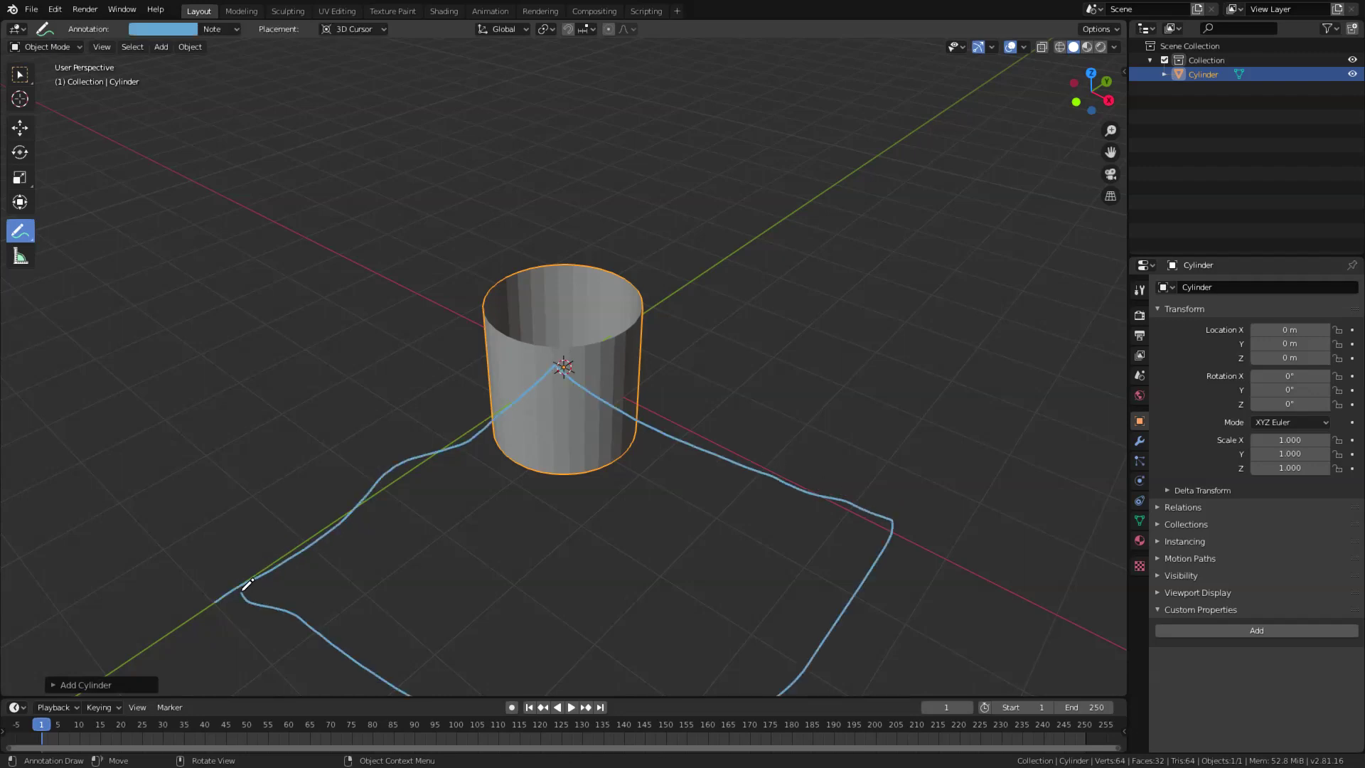
drag(735, 375, 721, 368)
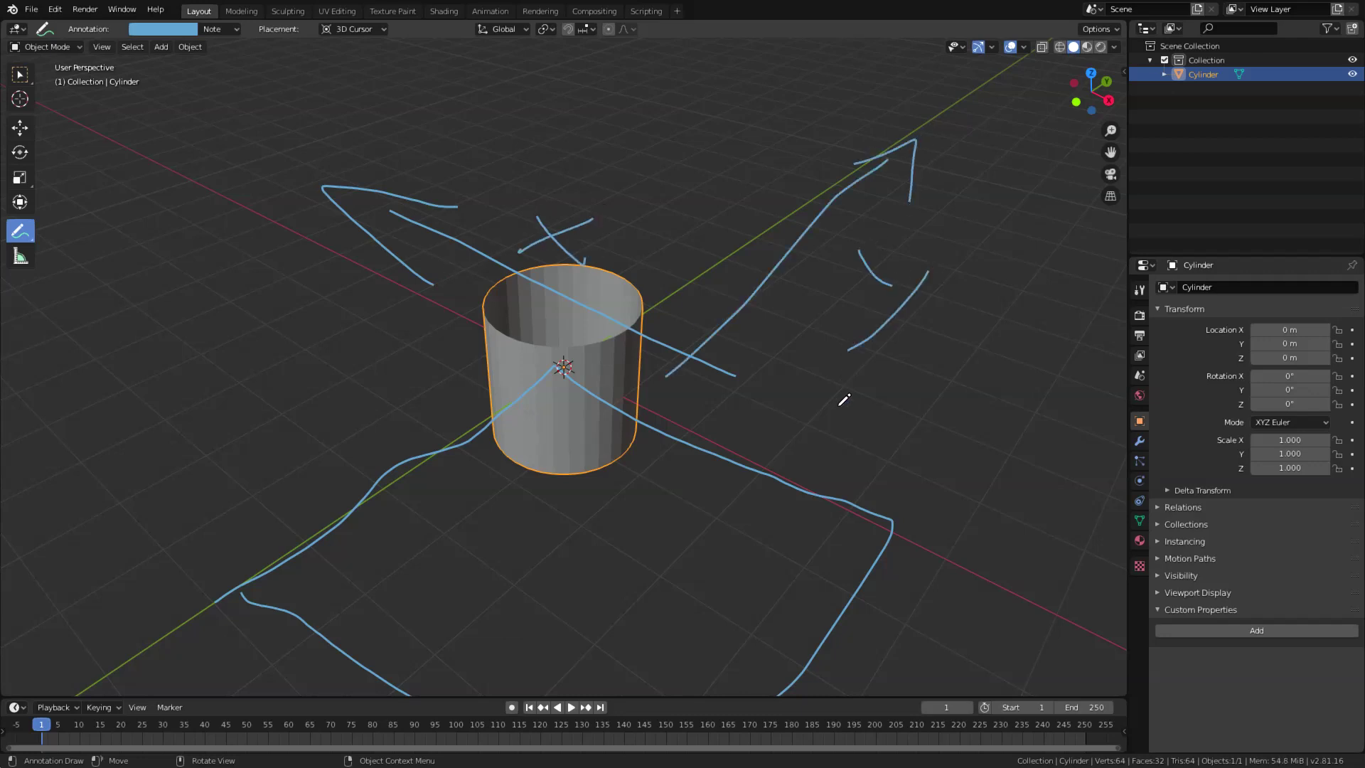
Step: Switch to the Move tool and apply smooth shading to the T-shaped pipe object
key(shift+space)
key(g)
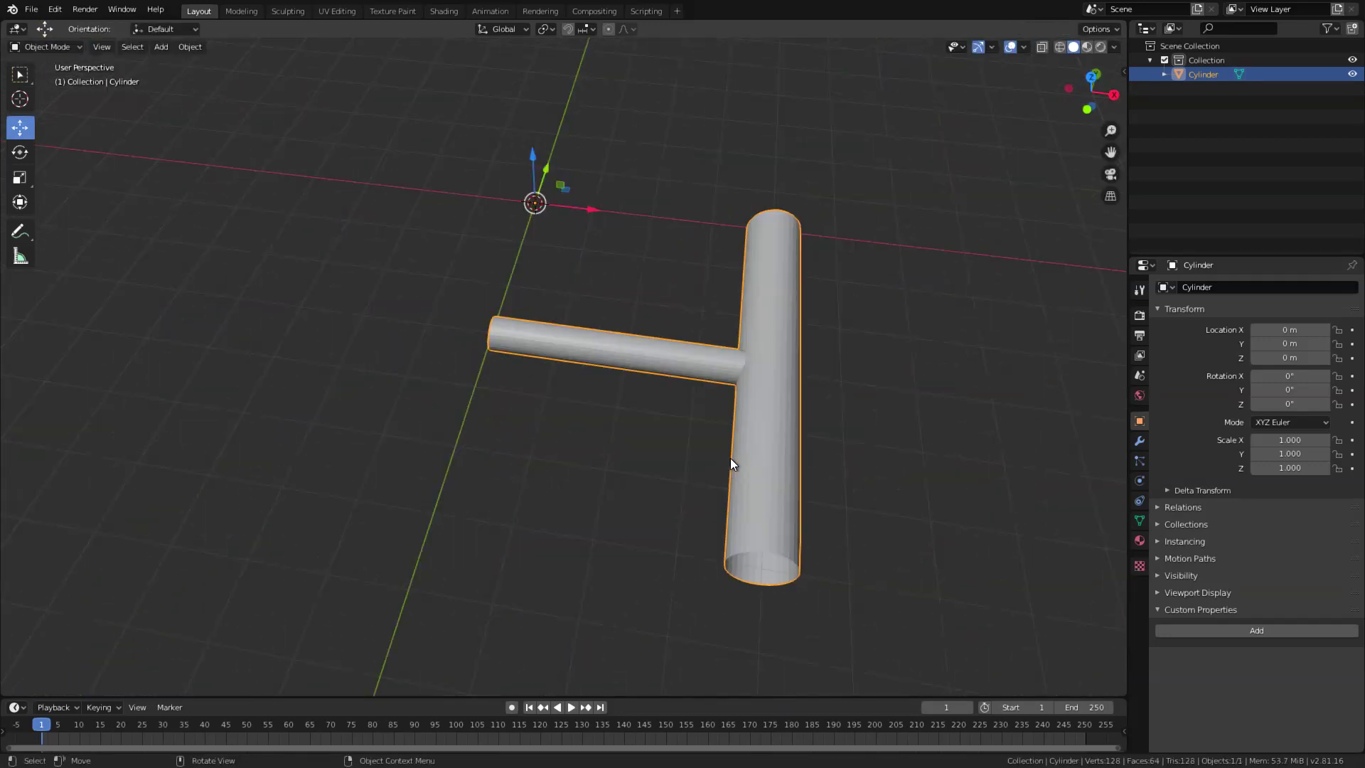
right_click(731, 458)
click(743, 442)
middle_drag(744, 444, 718, 461)
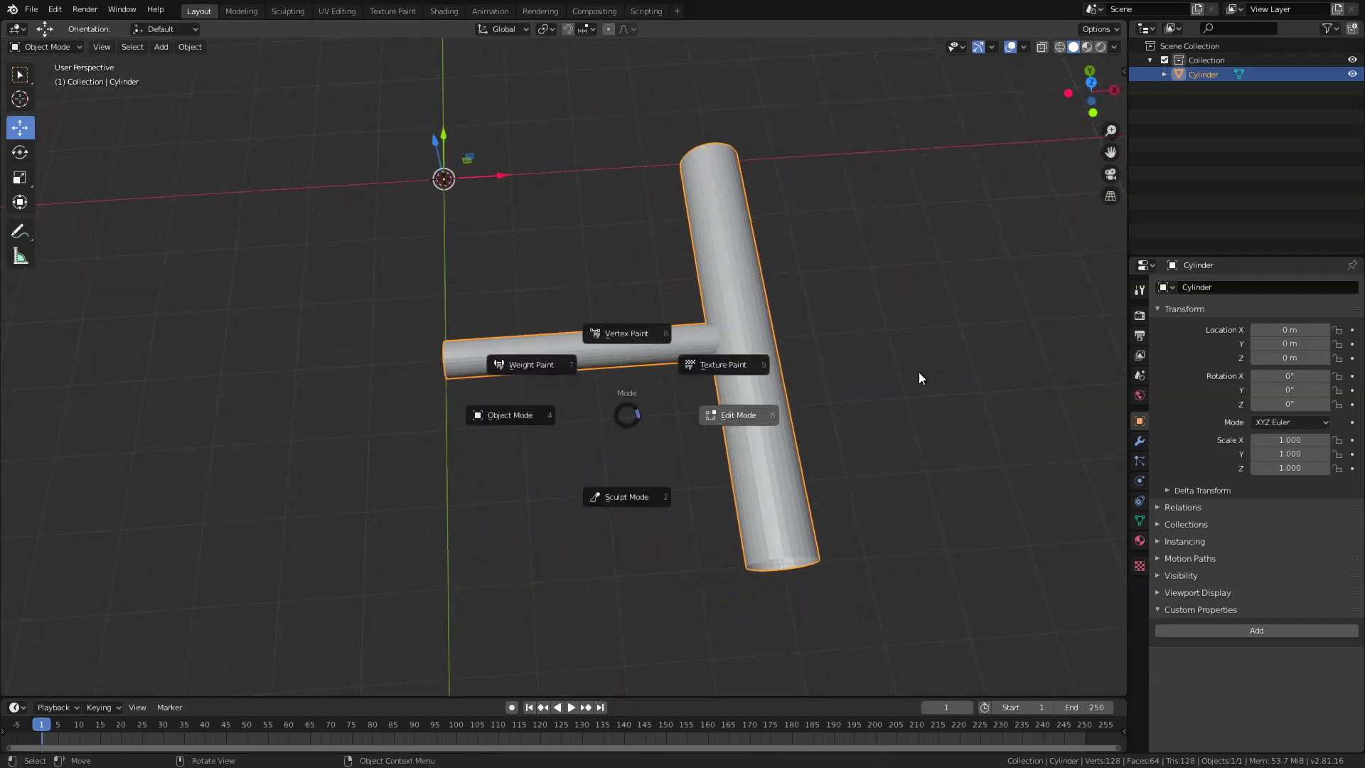
Step: In Edit Mode, add five evenly spaced loop cuts around the thin crossbar pipe without sliding them
click(919, 372)
key(ctrl+r)
scroll(608, 368, up, 1)
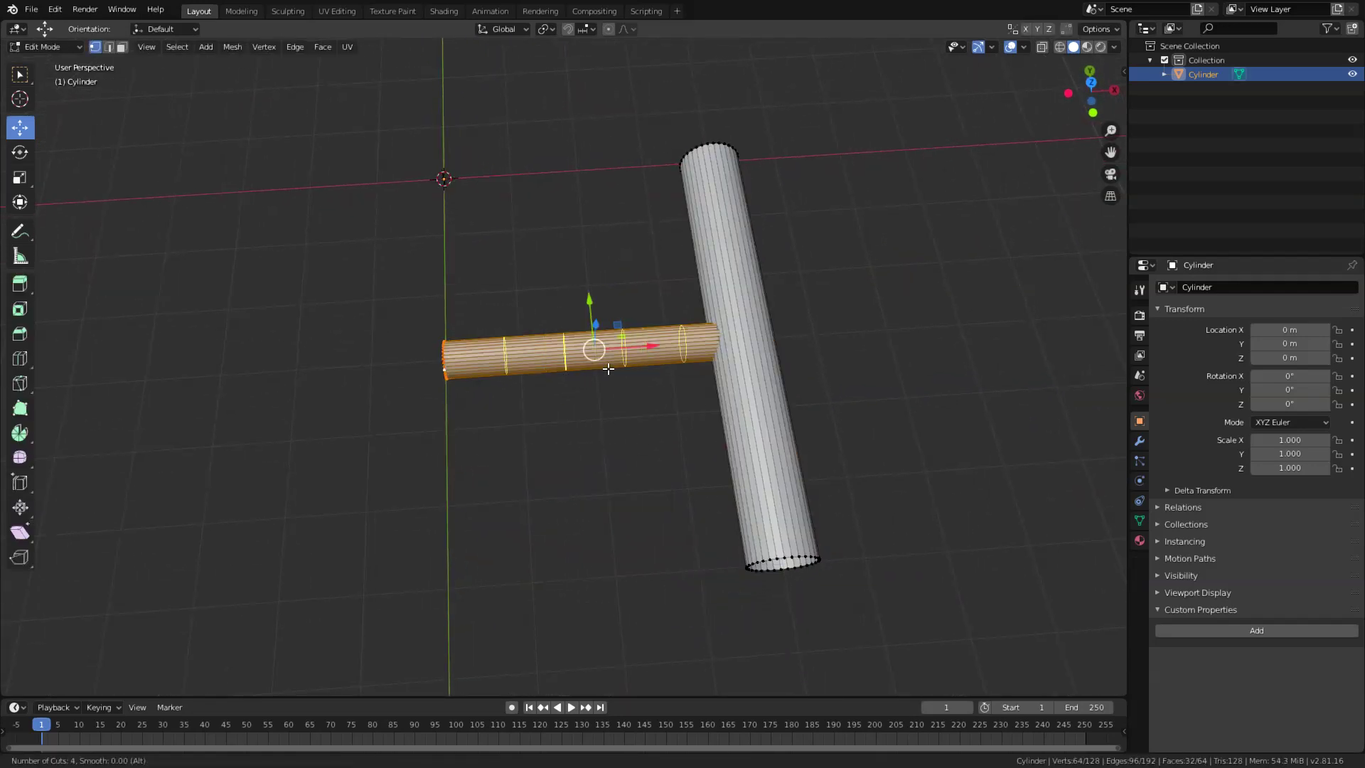
click(608, 369)
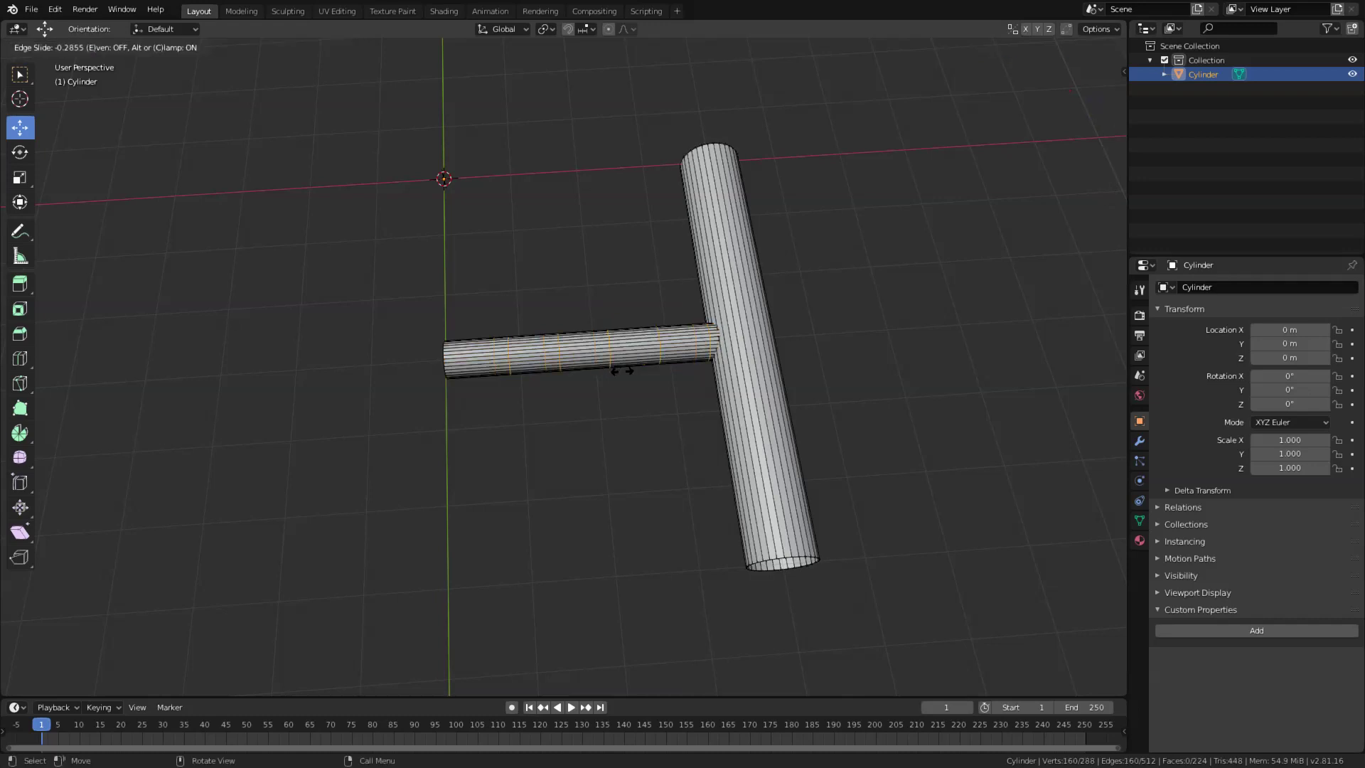
right_click(616, 366)
Step: Add five evenly spaced loop cuts around the thick side pipe without sliding them
key(ctrl+r)
scroll(777, 408, up, 2)
scroll(777, 409, up, 1)
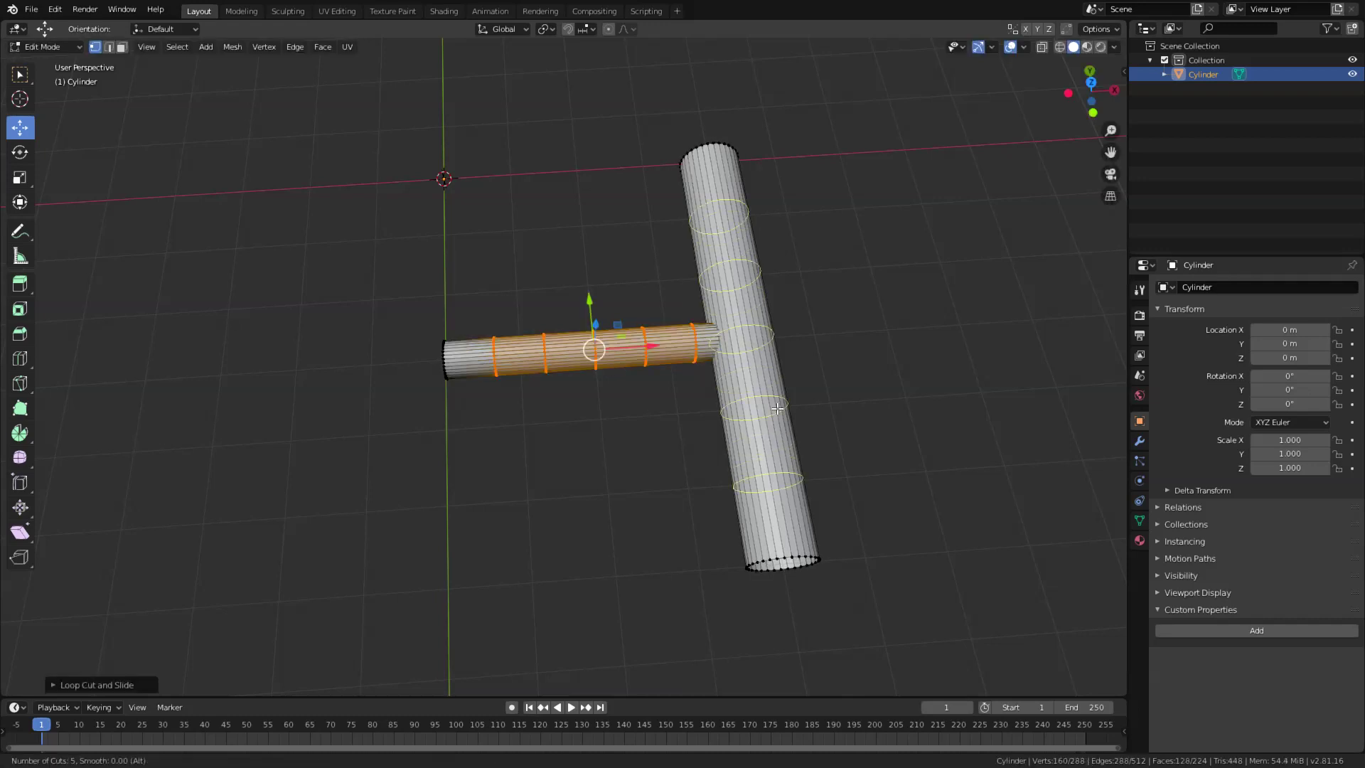
click(777, 409)
right_click(786, 431)
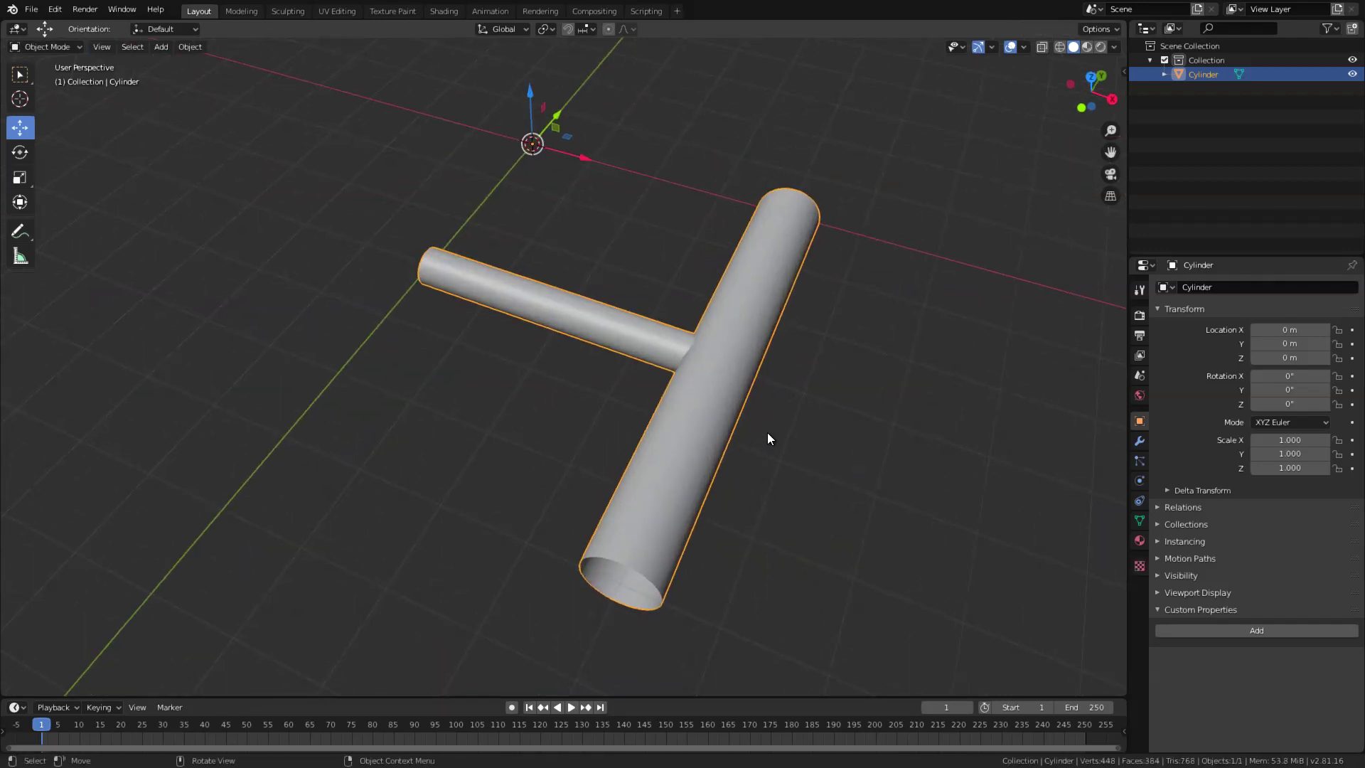
Step: Add a Mirror modifier to the pipe object and mirror it on both the X and Y axes
click(1138, 441)
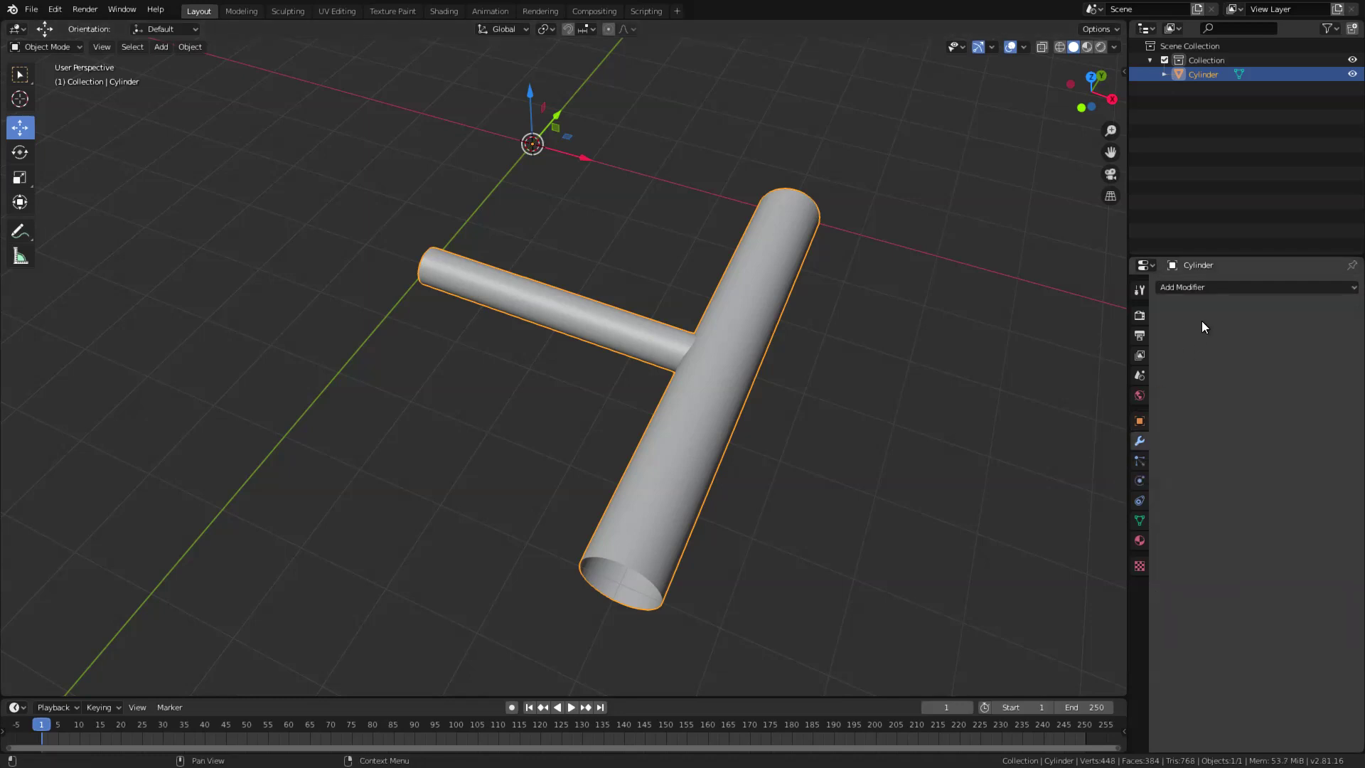
click(1202, 287)
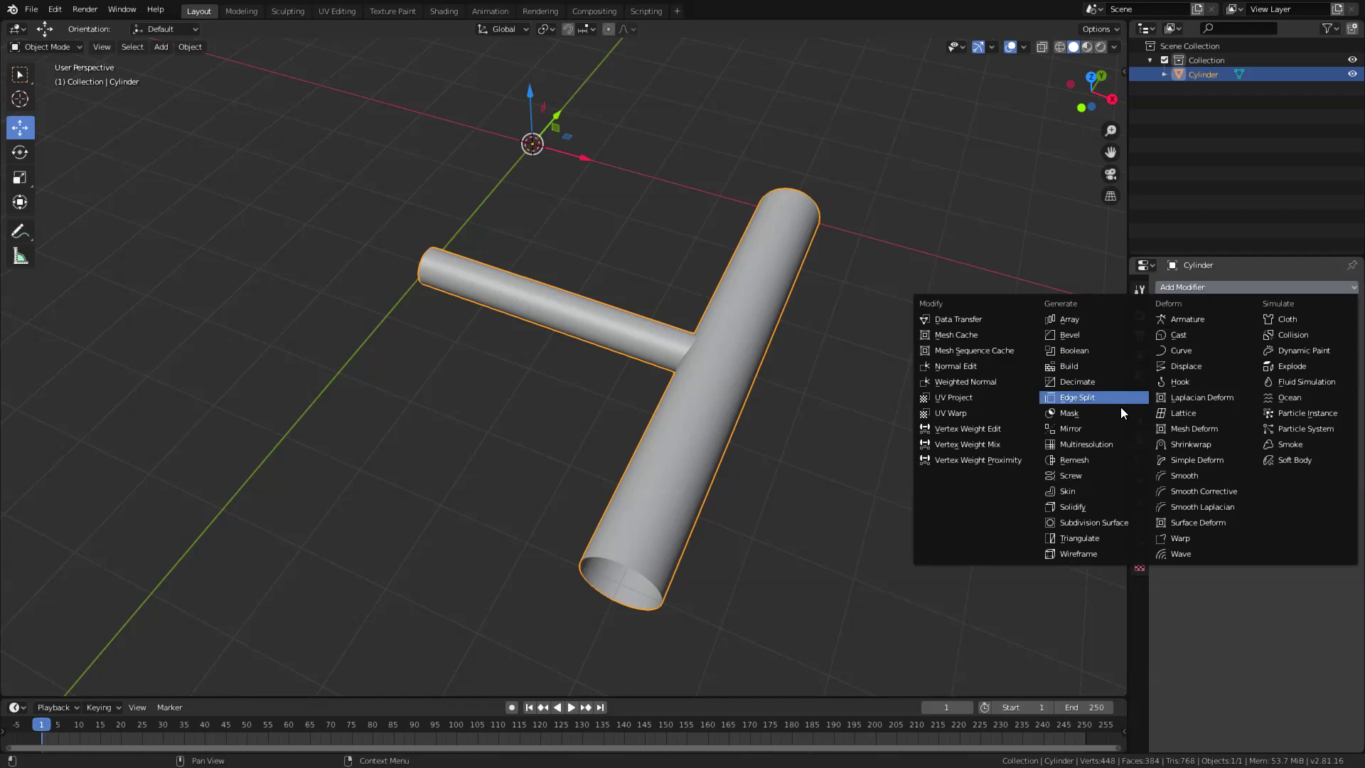
click(1115, 428)
scroll(1095, 418, down, 2)
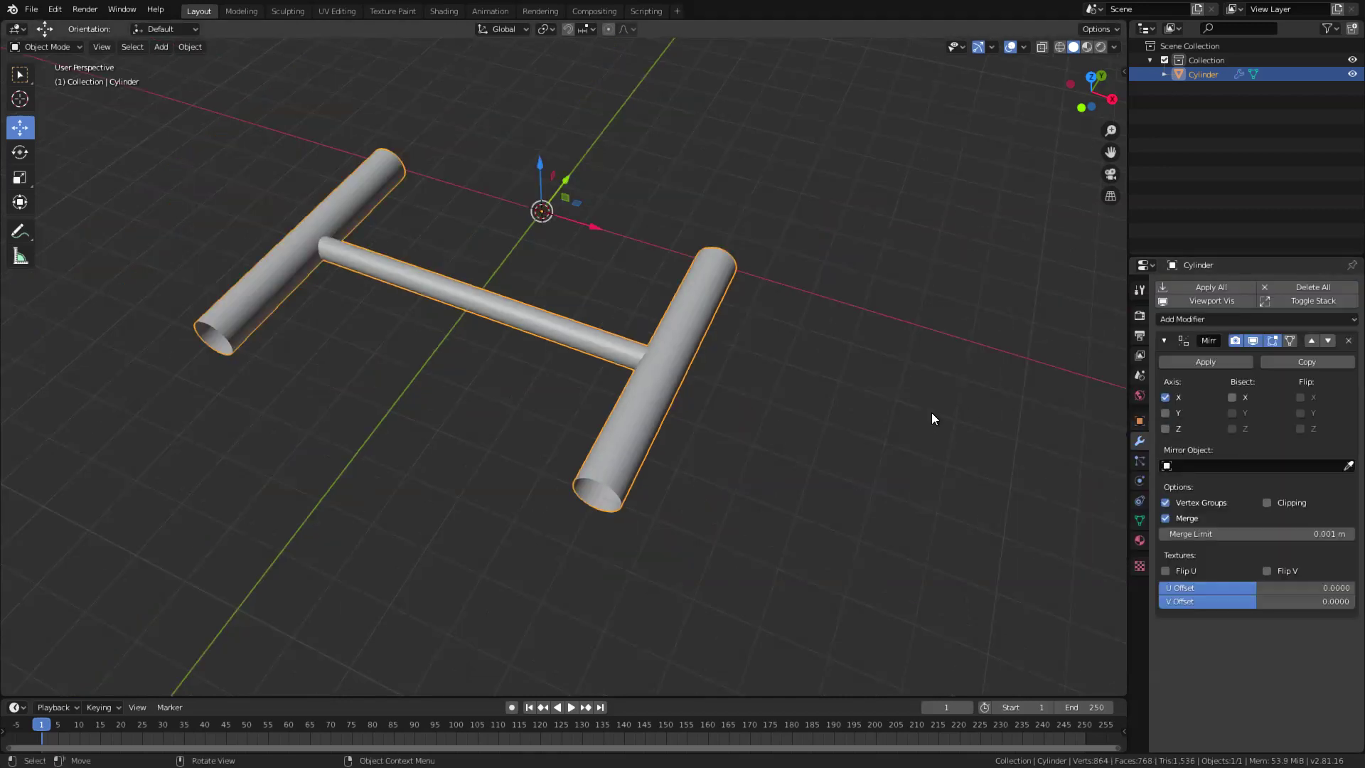
click(1176, 413)
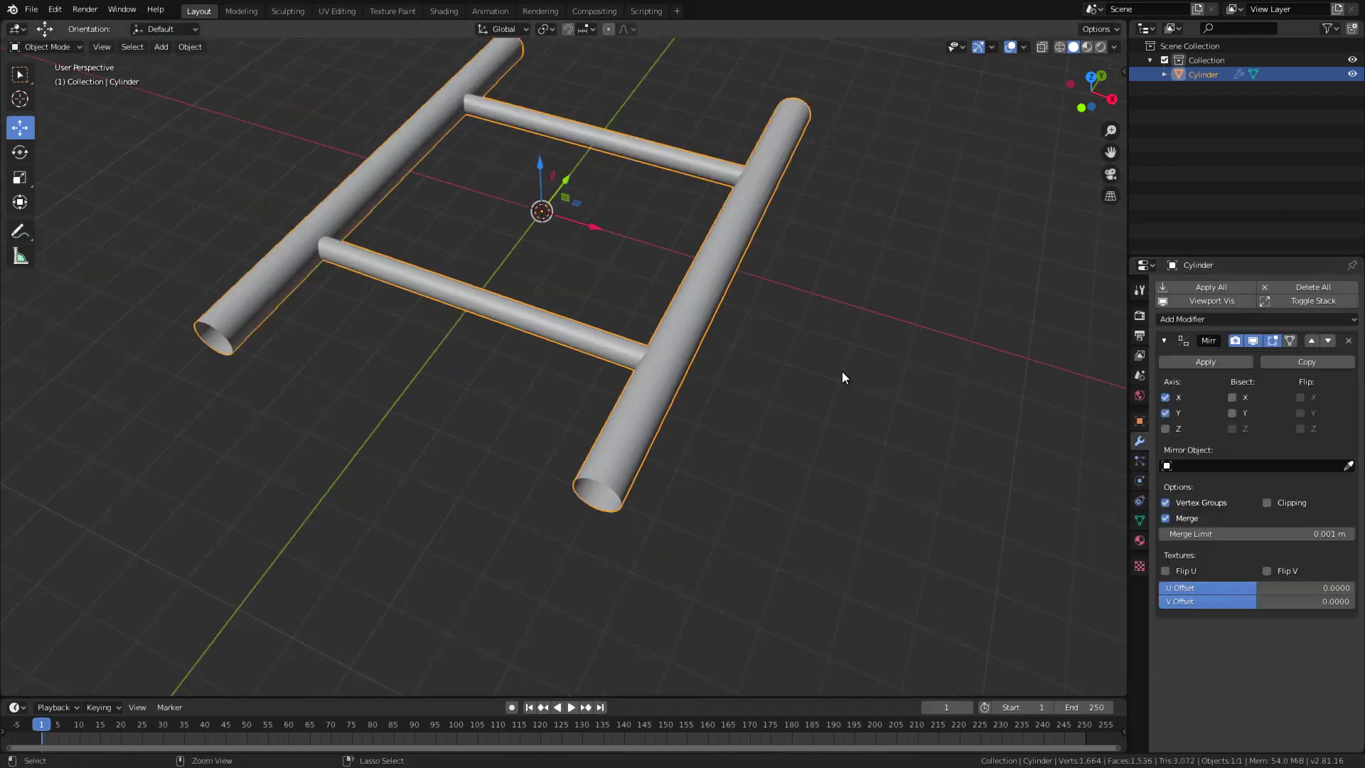
scroll(842, 377, down, 1)
click(1164, 340)
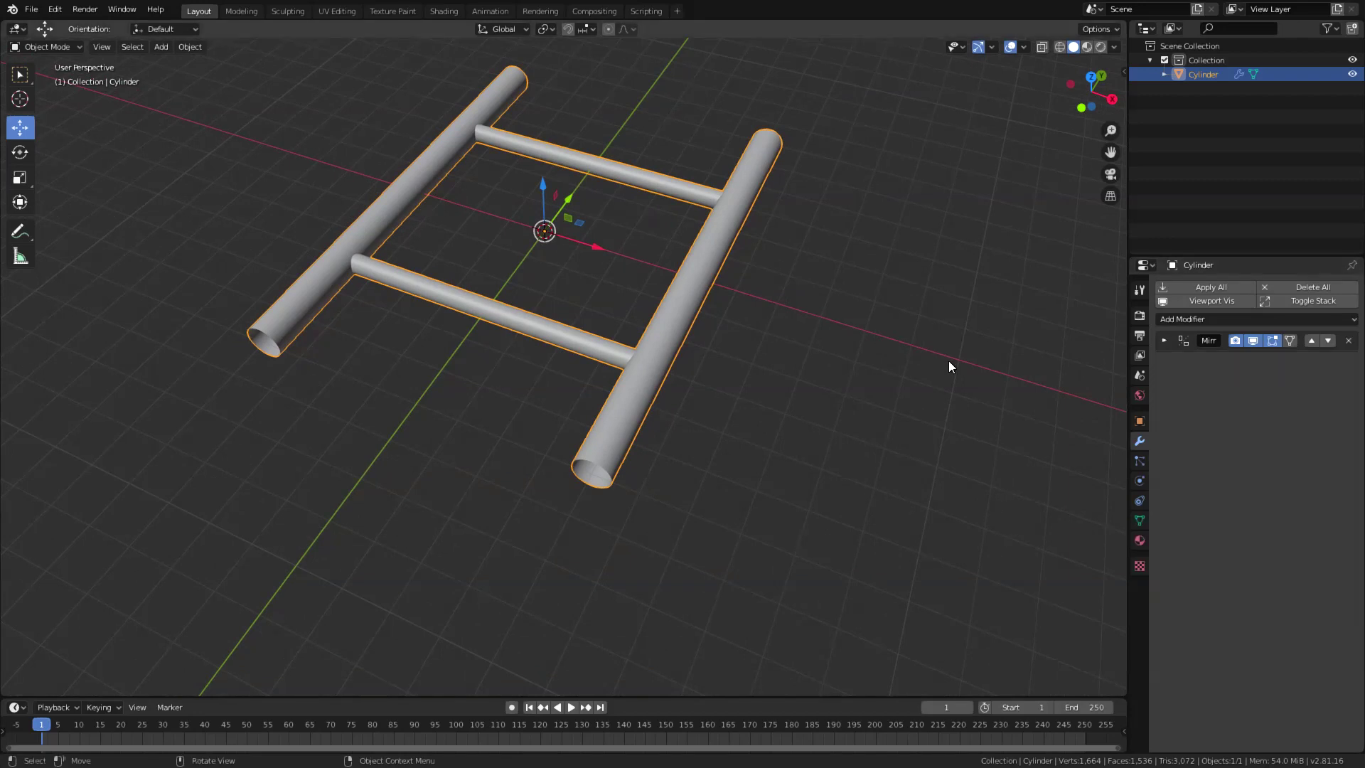
Step: Add an Array modifier to the mirrored pipes and set its relative X offset to 0
click(1179, 319)
click(1106, 350)
scroll(1102, 349, down, 2)
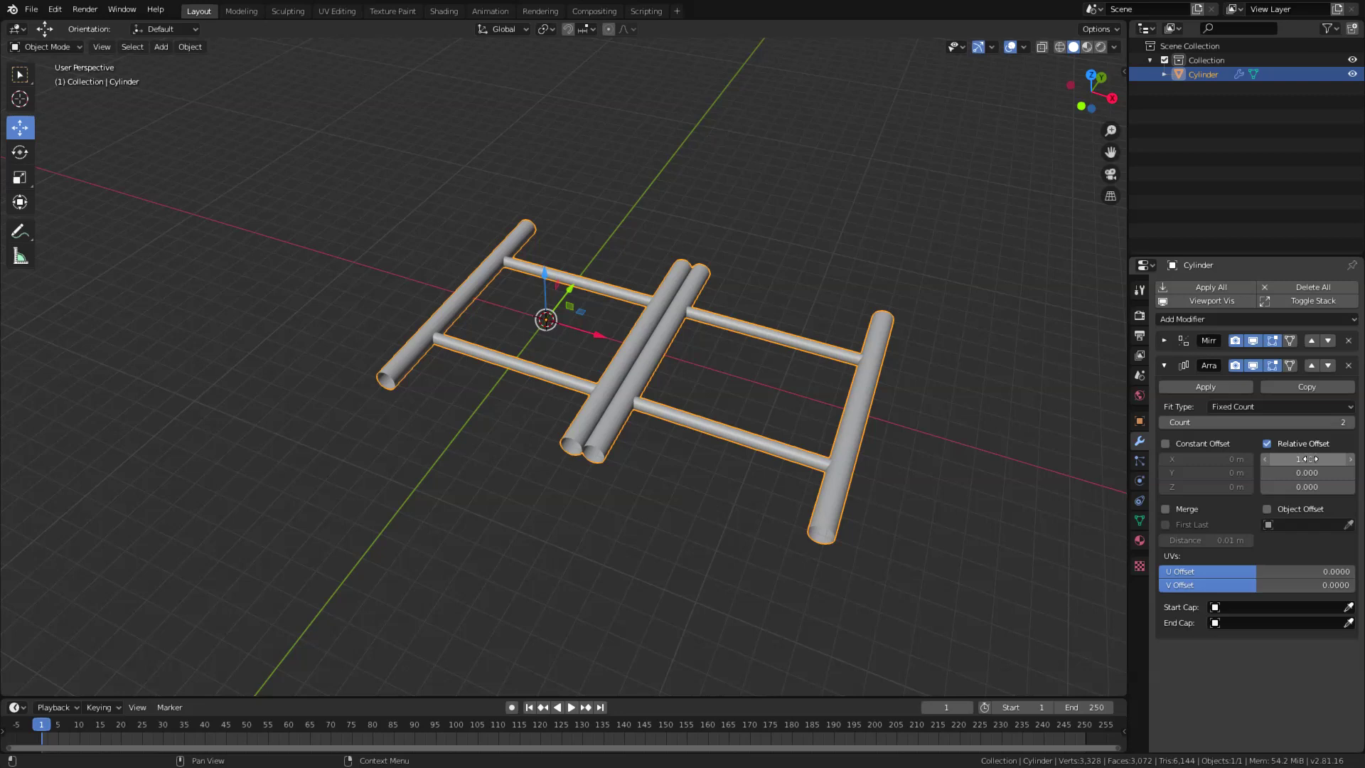
key(Return)
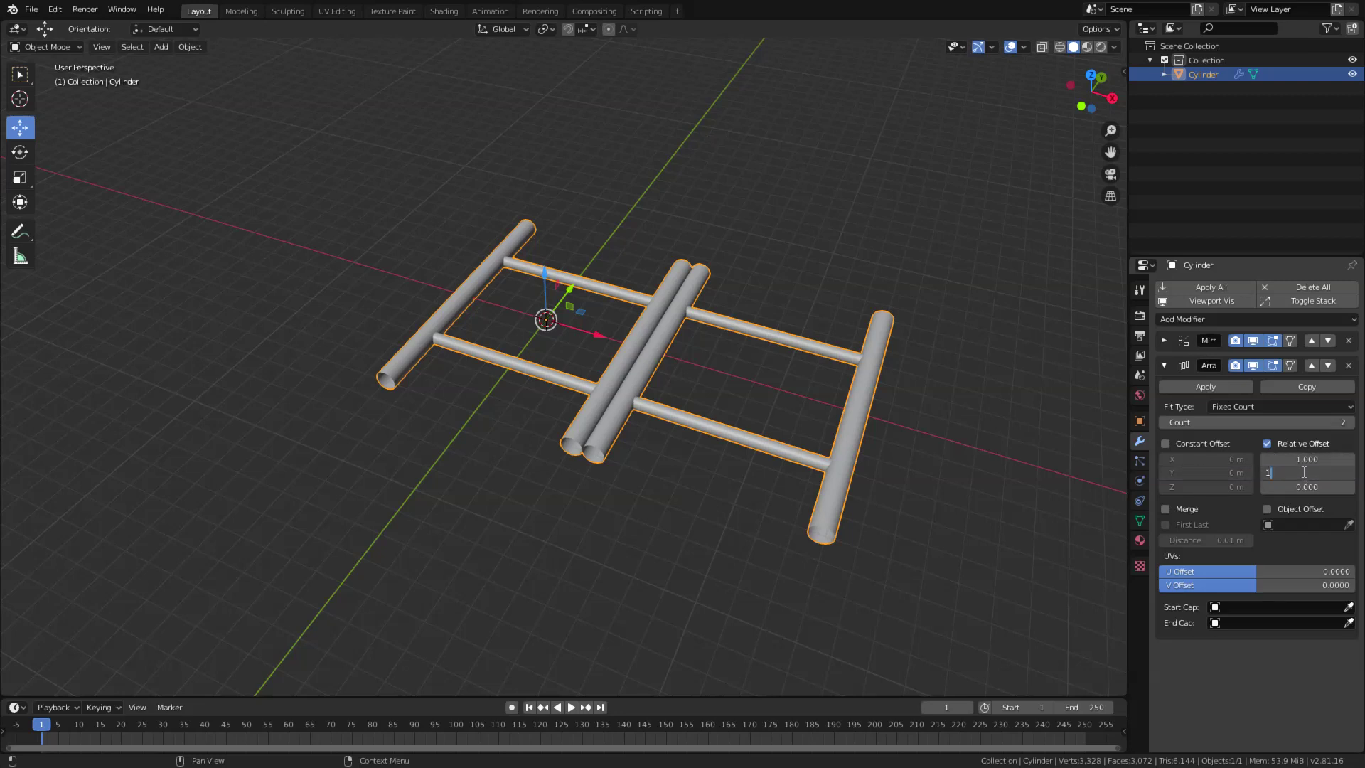
key(Return)
key(BackSpace)
click(1285, 459)
text(0)
key(Return)
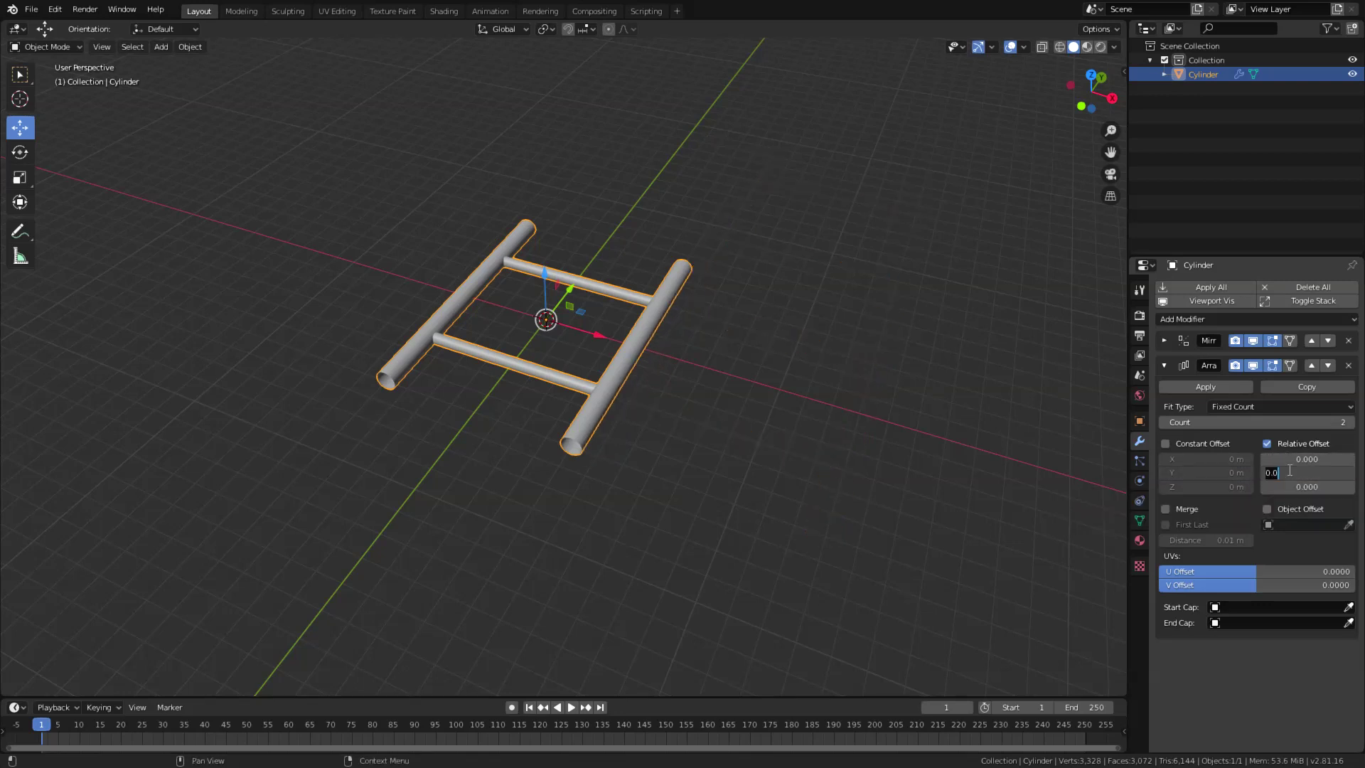
Step: Set the array's relative Y offset to 1 and enable Merge between the copies
click(1290, 469)
text(1)
key(Return)
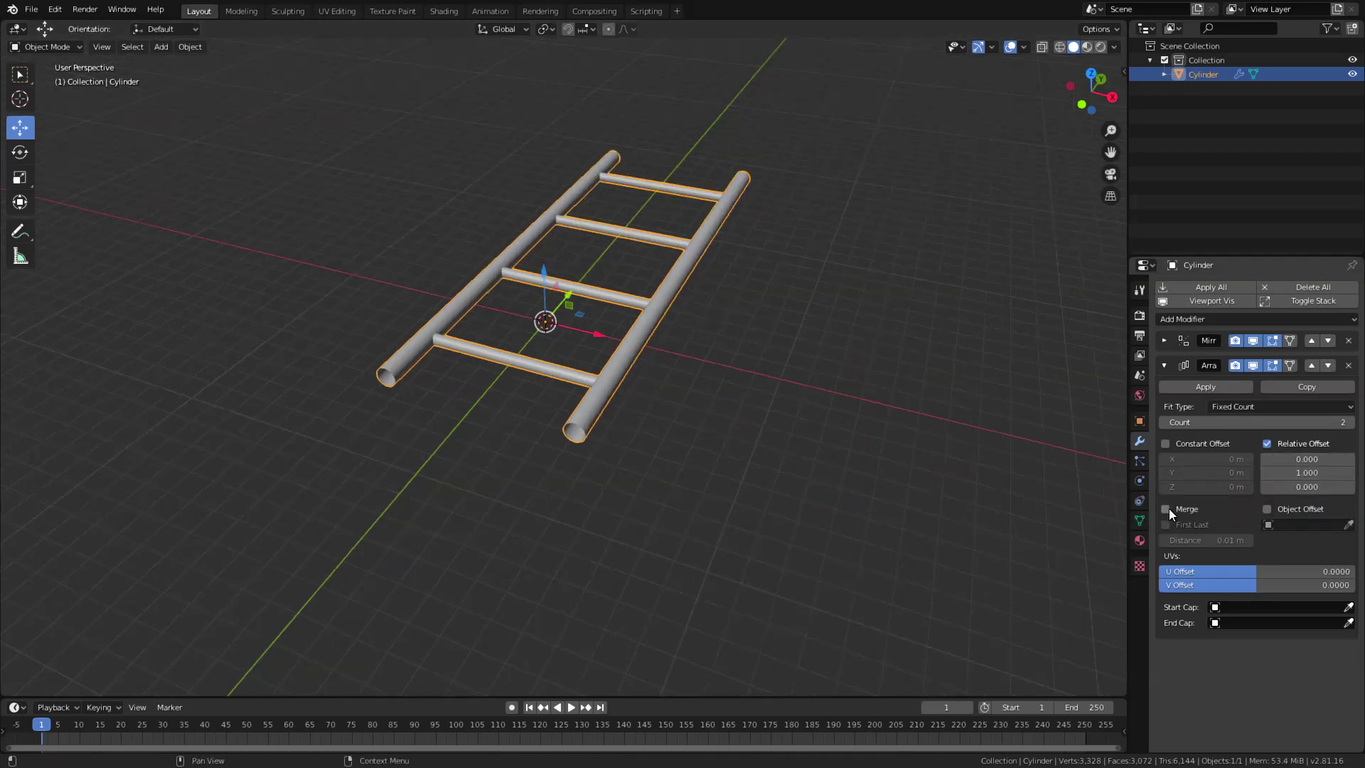
click(1166, 510)
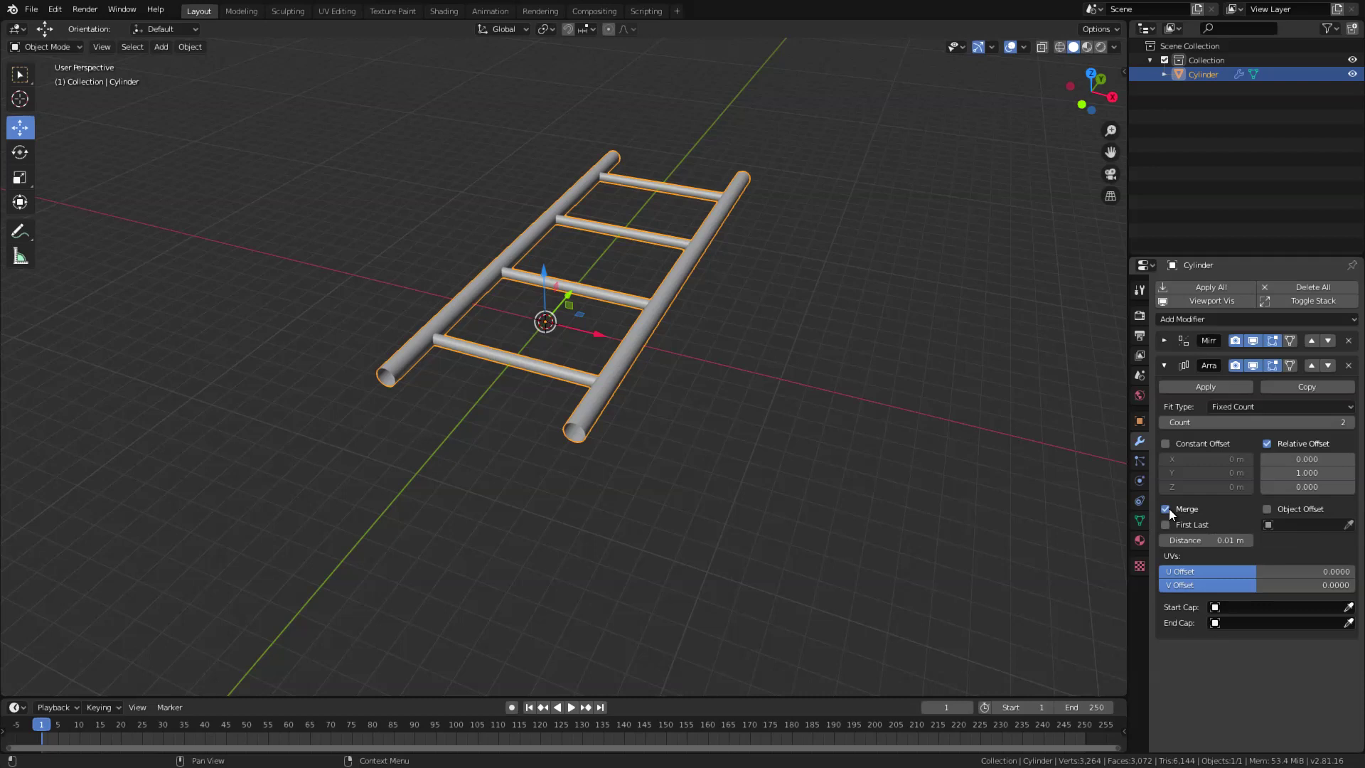
click(1164, 365)
Step: Add a Simple Deform modifier in Twist mode to the ladder and set its axis to Y
click(1171, 319)
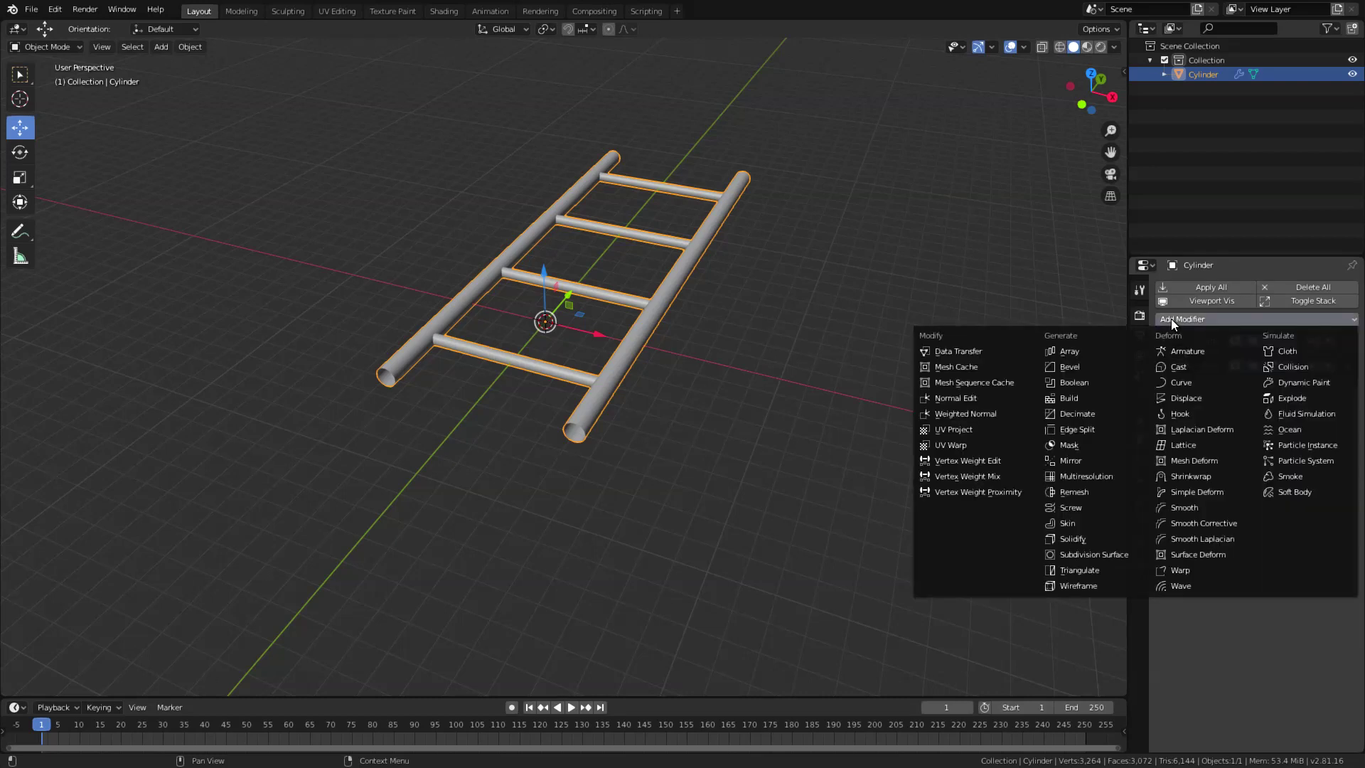
click(1183, 492)
middle_drag(800, 528, 847, 551)
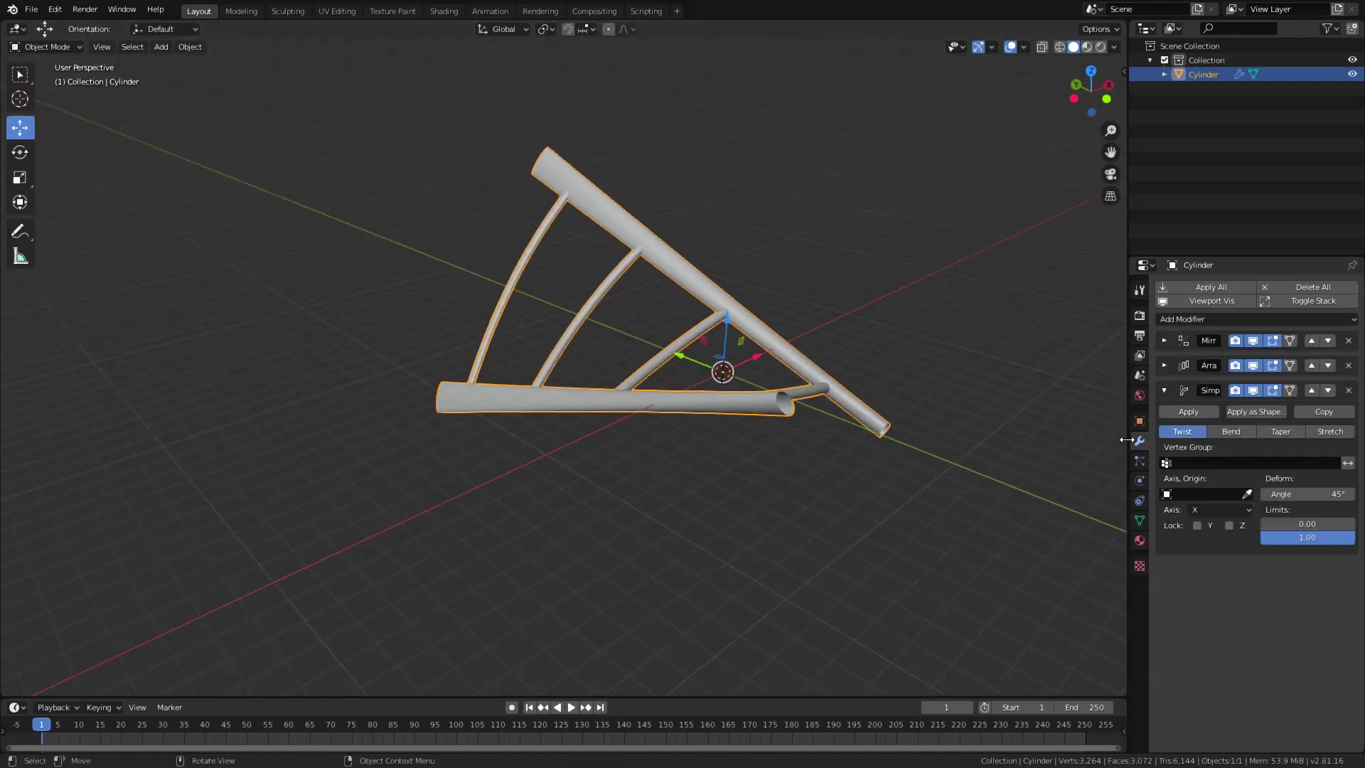
click(1233, 510)
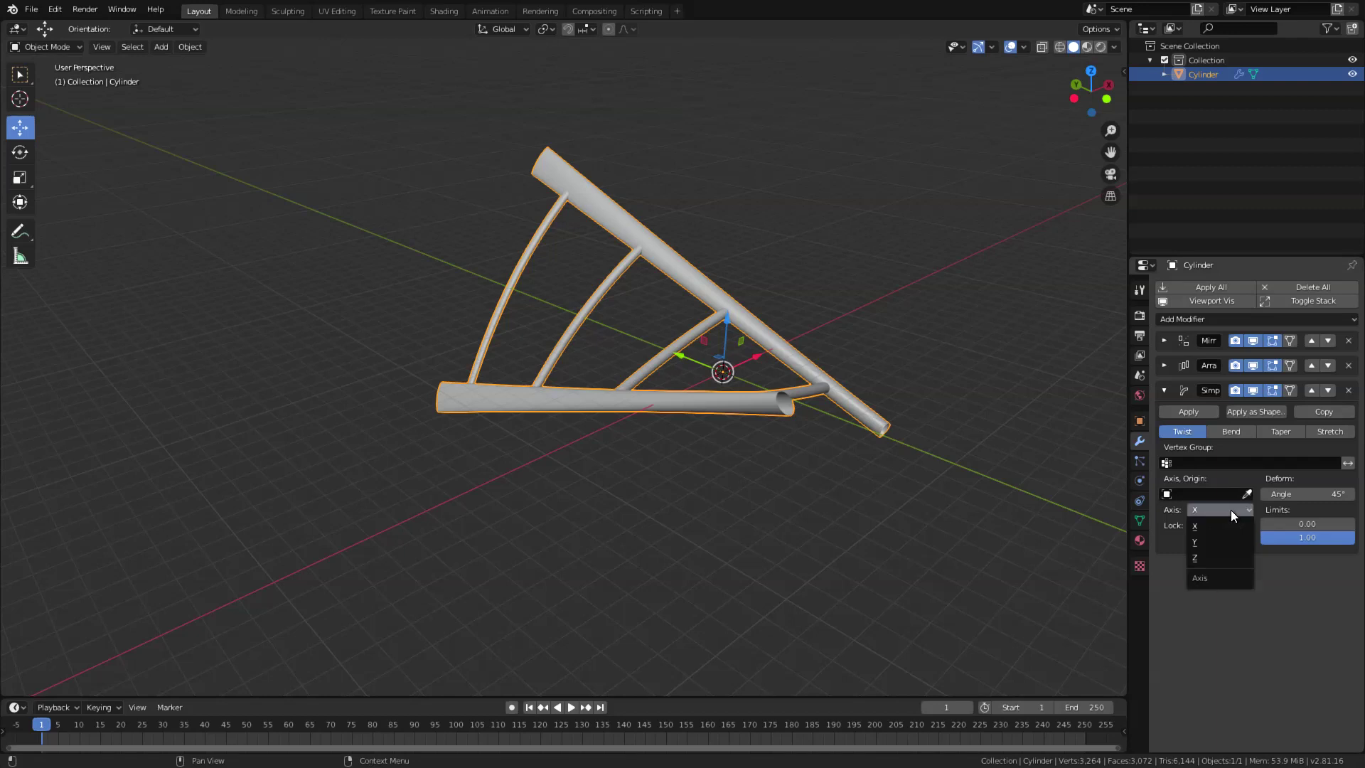
click(1221, 540)
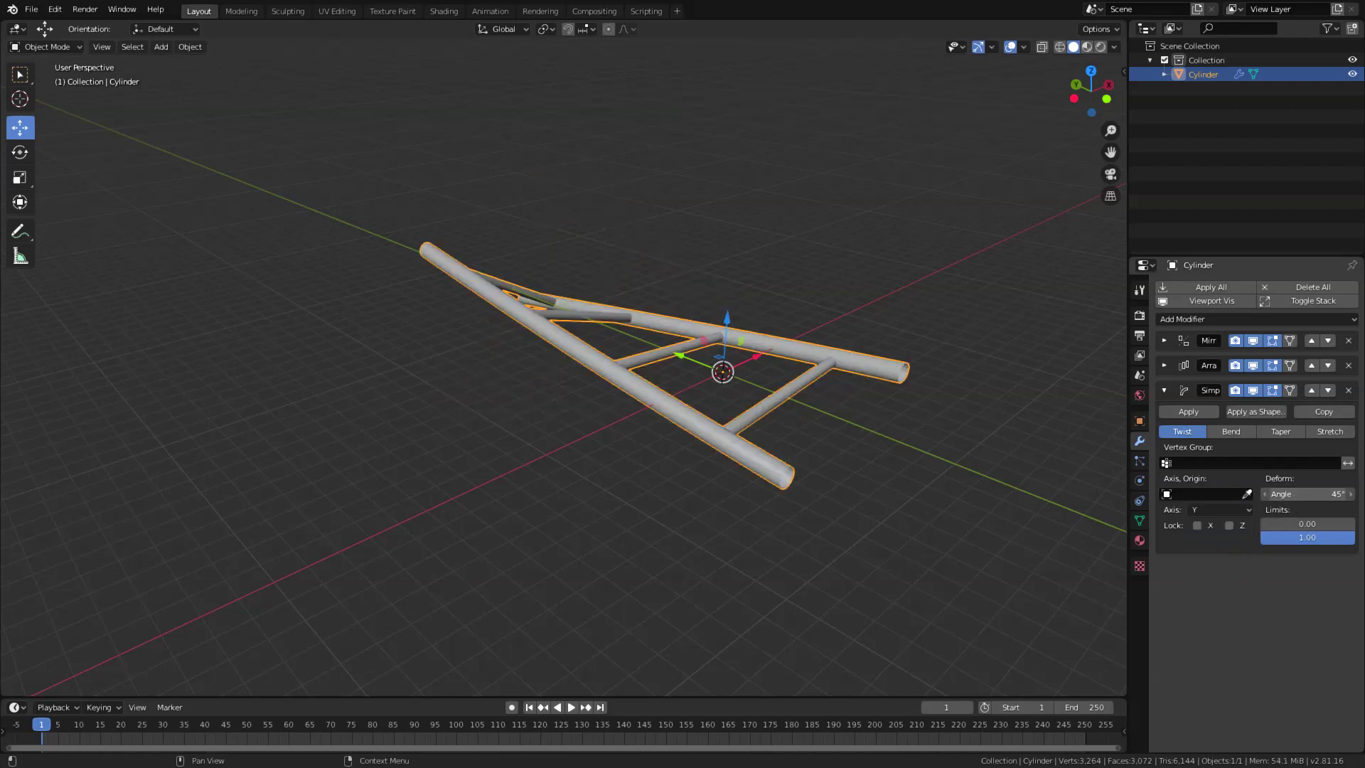
Step: Increase the Simple Deform twist angle until the ladder coils into a double helix
drag(1296, 494, 1354, 493)
middle_drag(991, 496, 630, 429)
click(1165, 389)
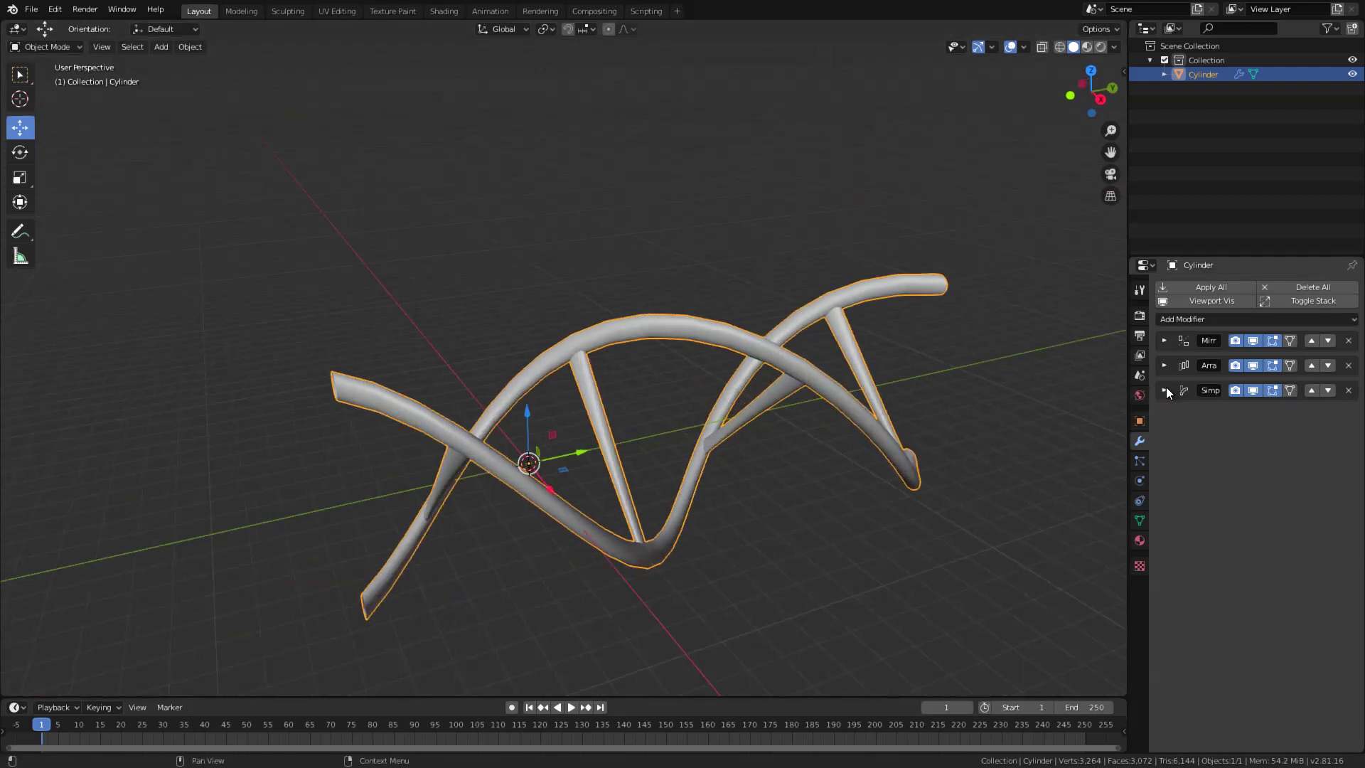
Step: Set the Array modifier's count to 9 to lengthen the helix
click(1165, 366)
click(1164, 366)
click(1165, 365)
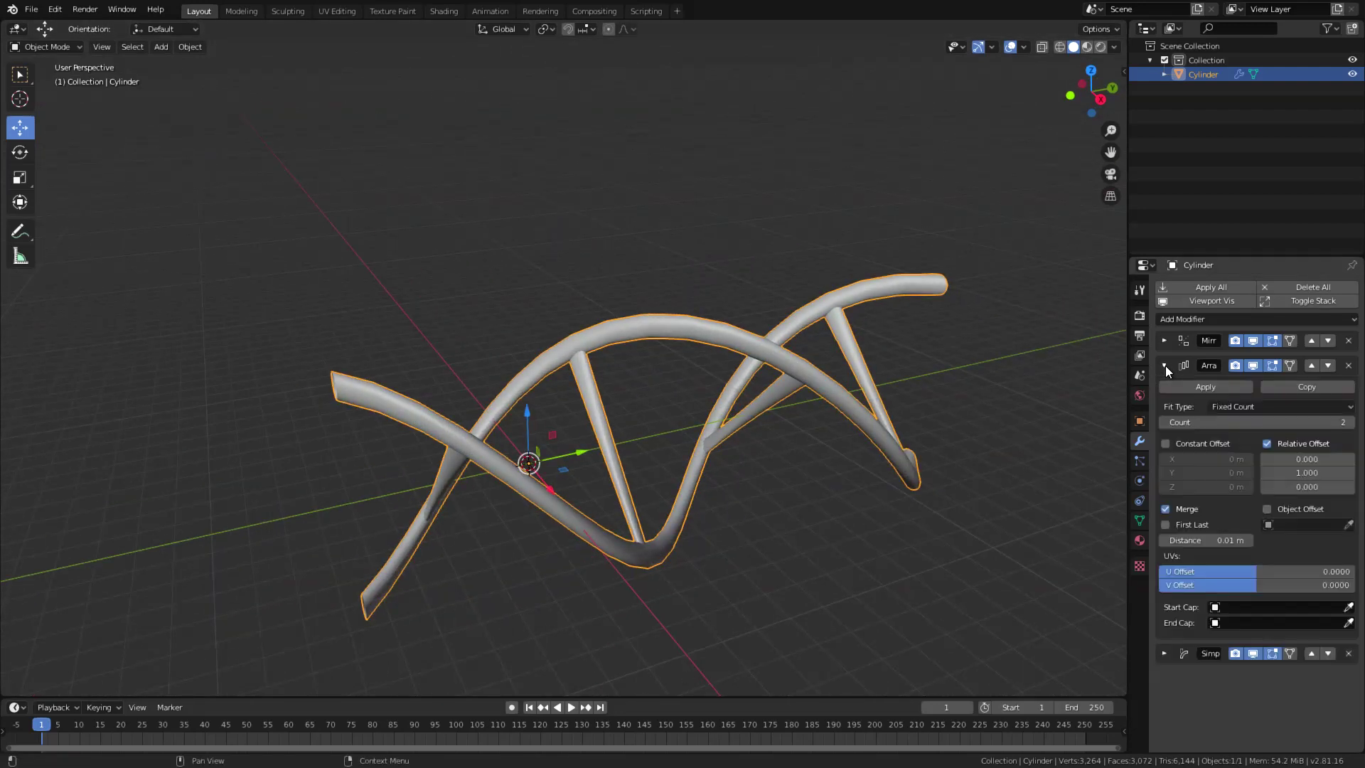
click(1201, 422)
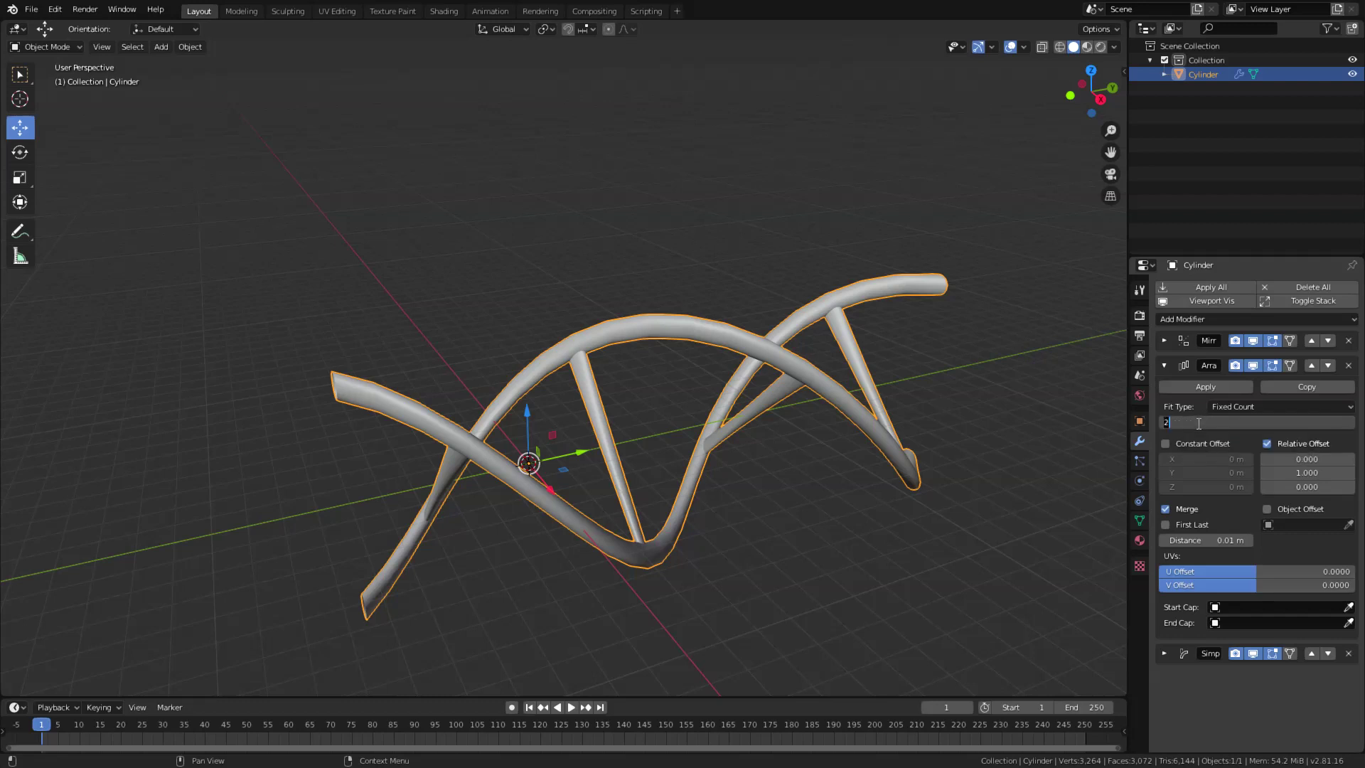
text(9)
key(Return)
Step: Duplicate the helix object, leaving the copy in the same place as the original
scroll(853, 484, down, 4)
middle_drag(853, 483, 752, 605)
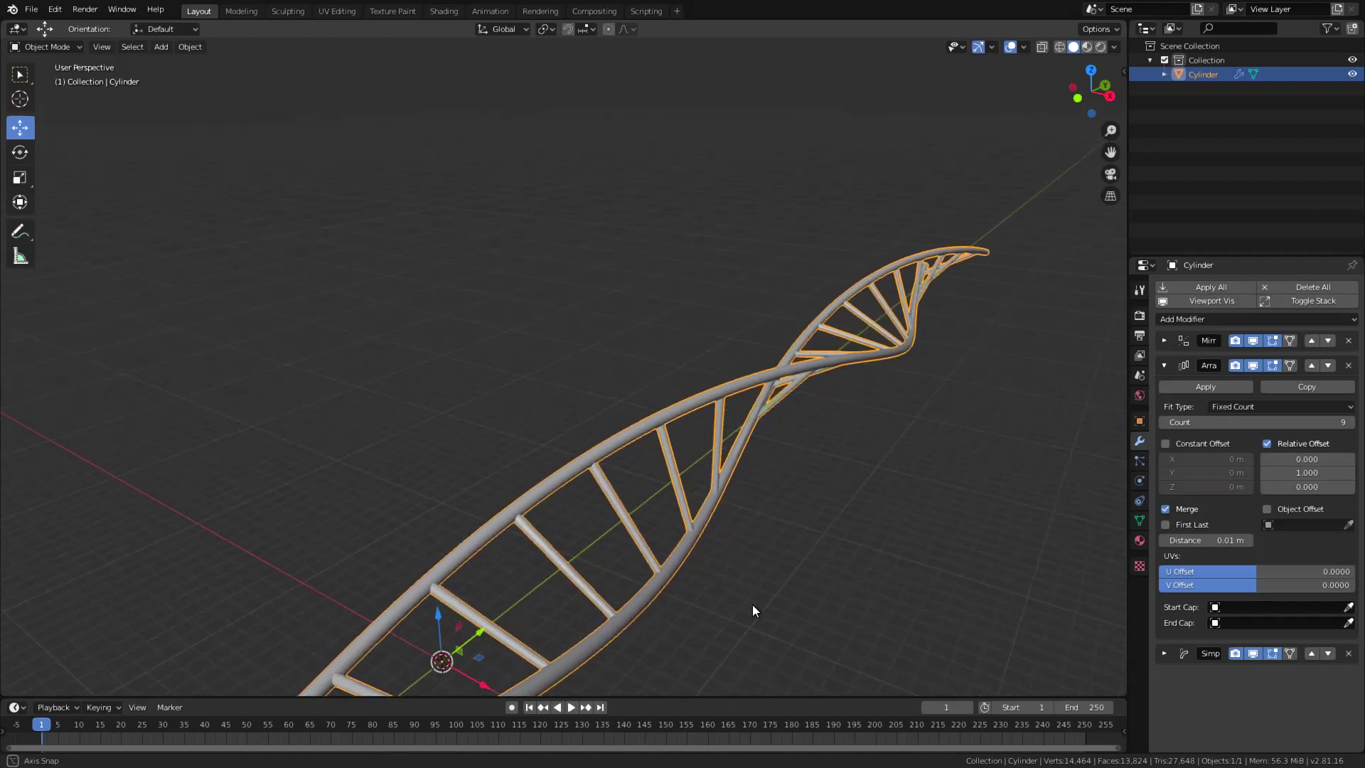
scroll(752, 605, up, 5)
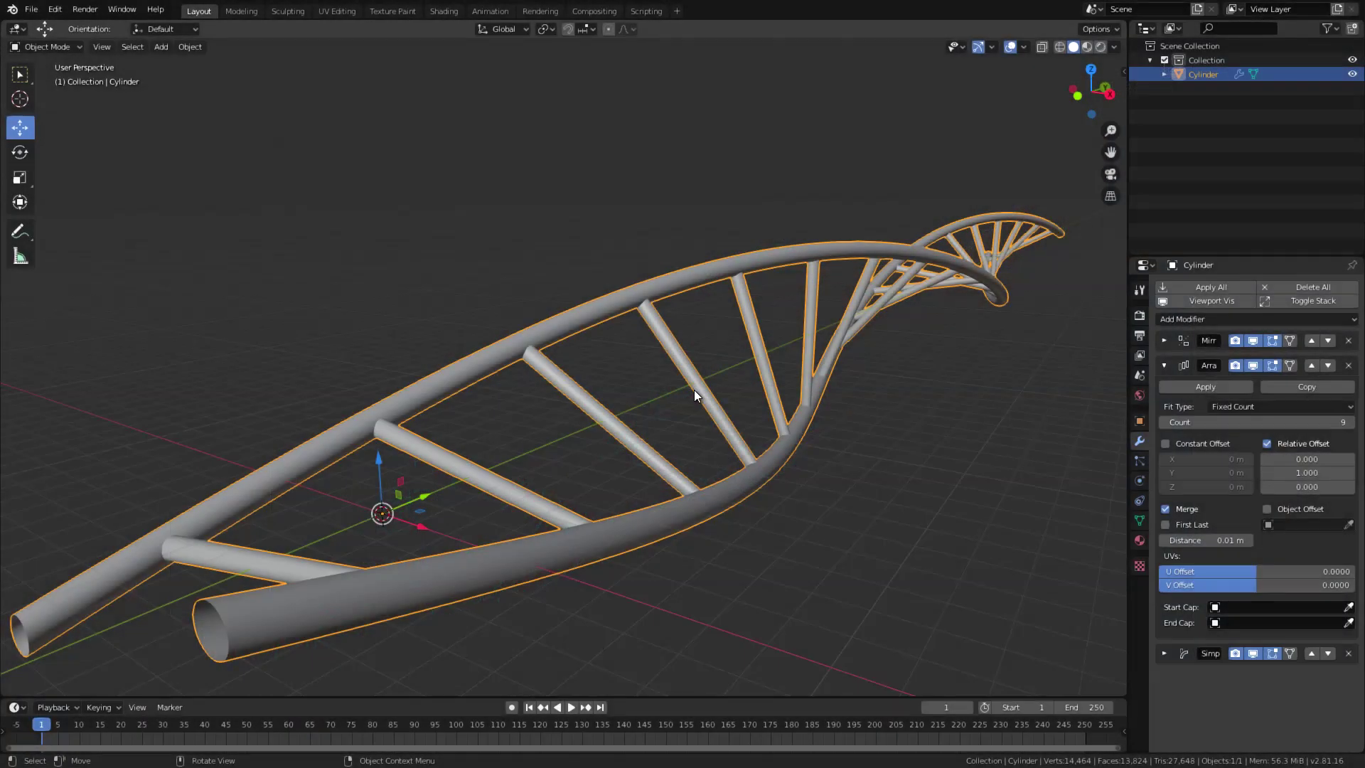
key(shift+d)
right_click(779, 283)
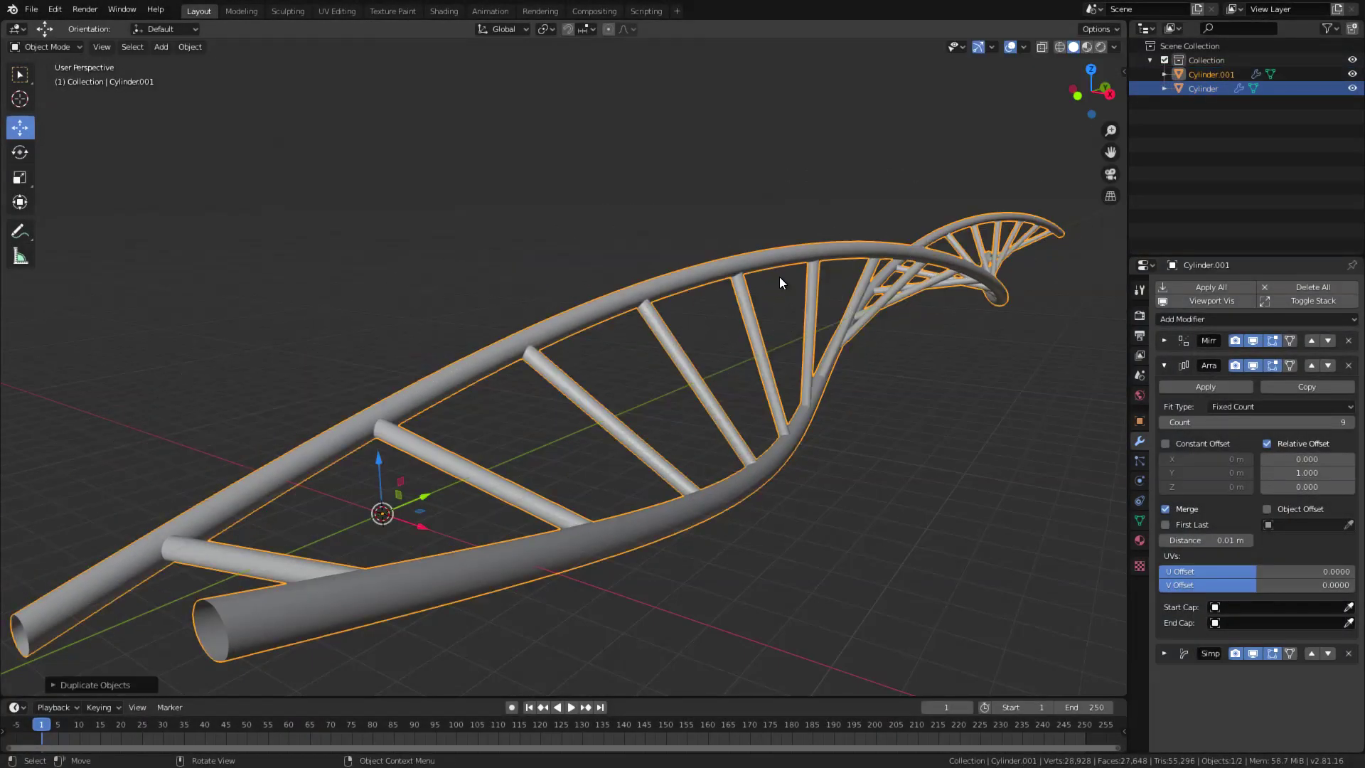
Step: Rename the two helix objects DNA 1 and DNA 2, and hide DNA 2
click(1223, 76)
double_click(1222, 76)
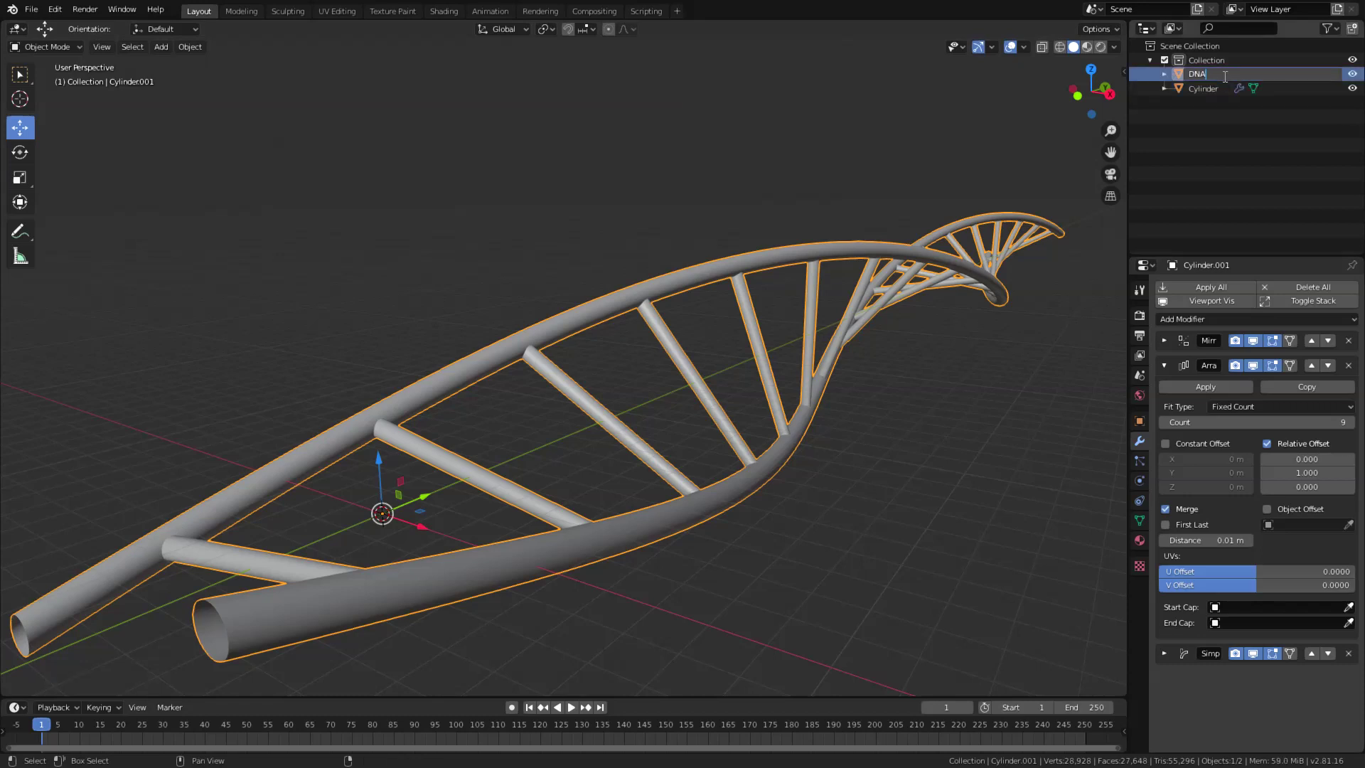
key(Return)
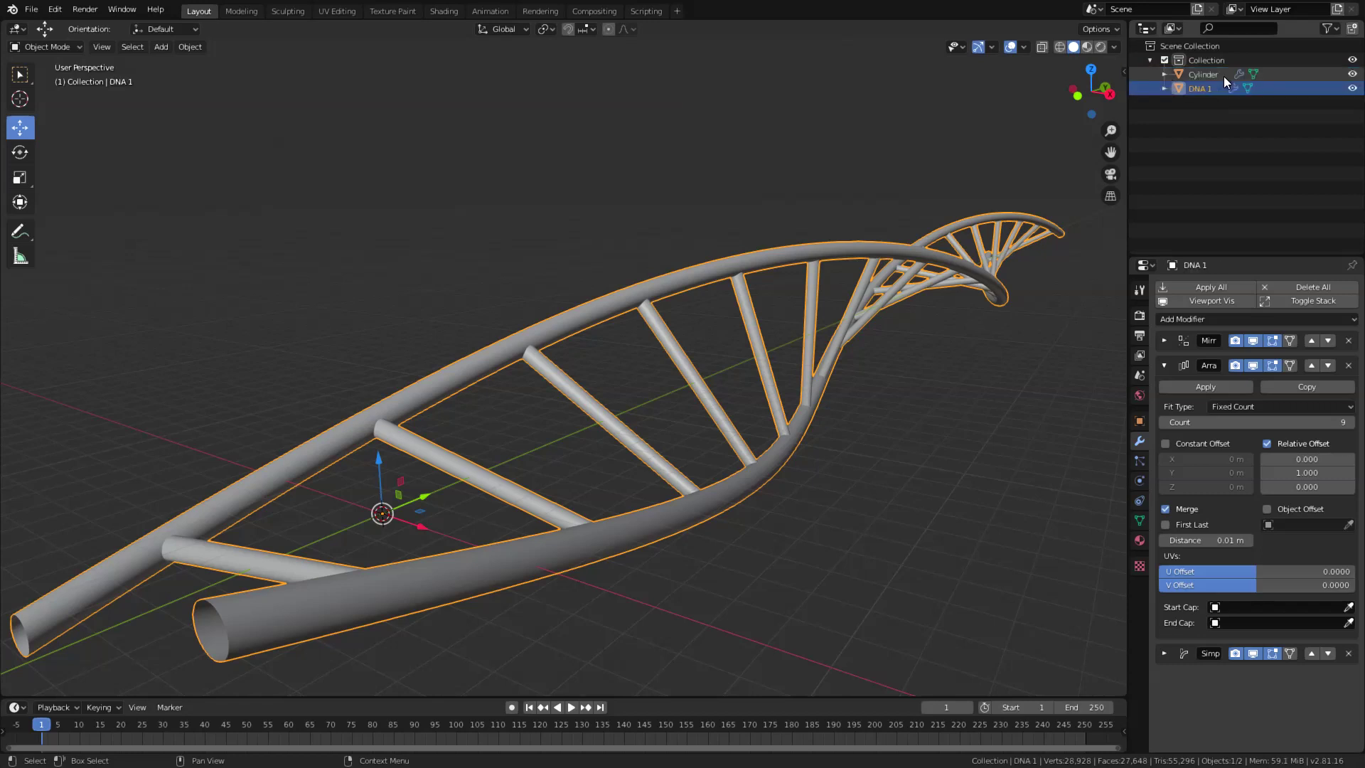
double_click(1203, 74)
text(DNA 2)
key(Return)
click(1203, 74)
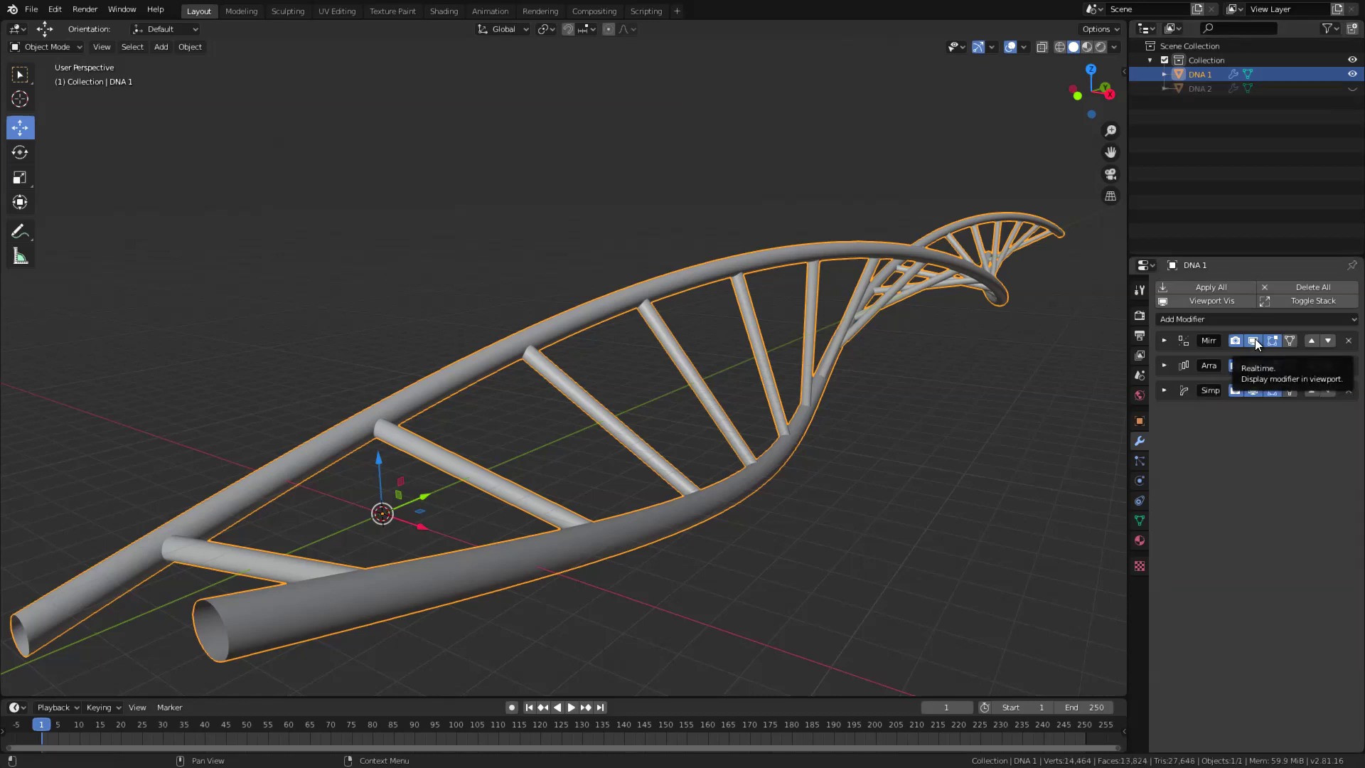
Step: Disable the viewport display of DNA 1's Mirror, Array and Simple Deform modifiers and enter Edit Mode on its mesh
click(1253, 341)
click(1253, 365)
click(1253, 390)
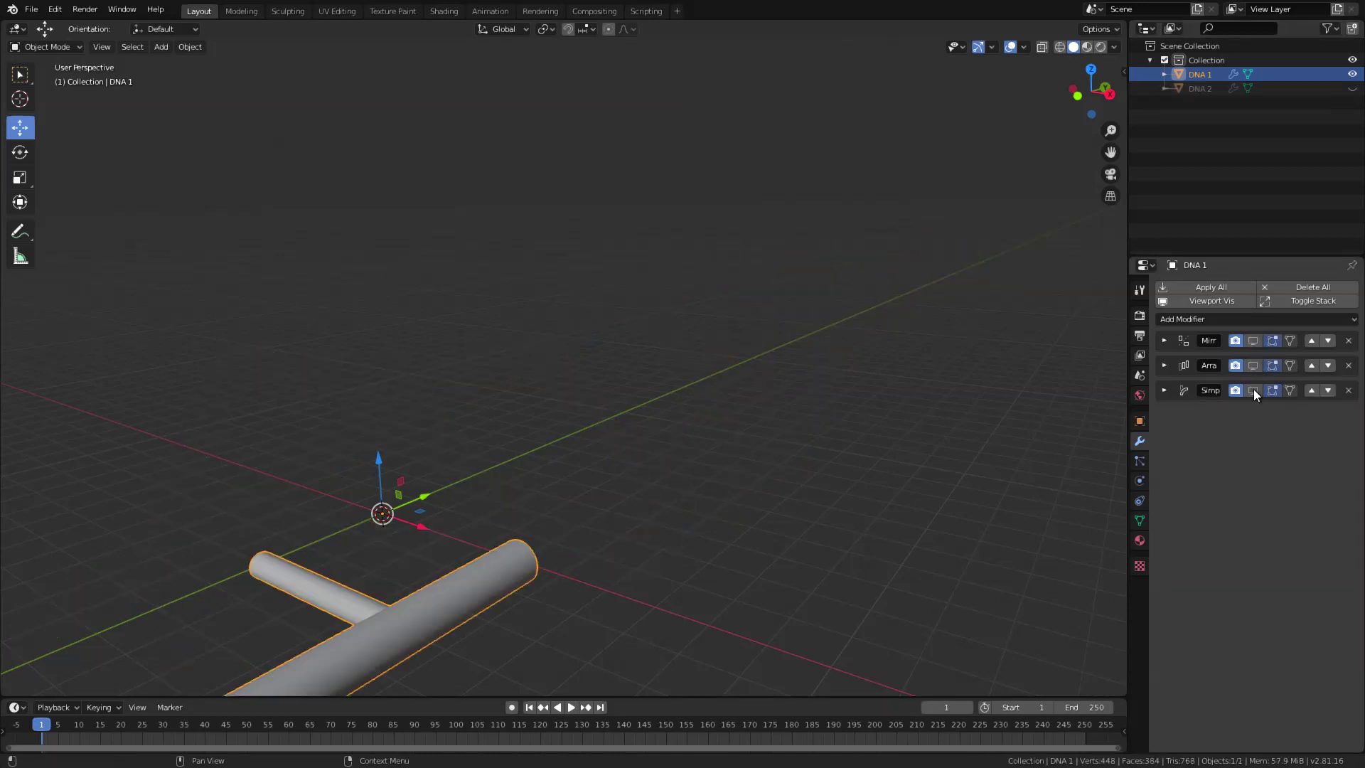
middle_drag(818, 490, 690, 394)
key(Tab)
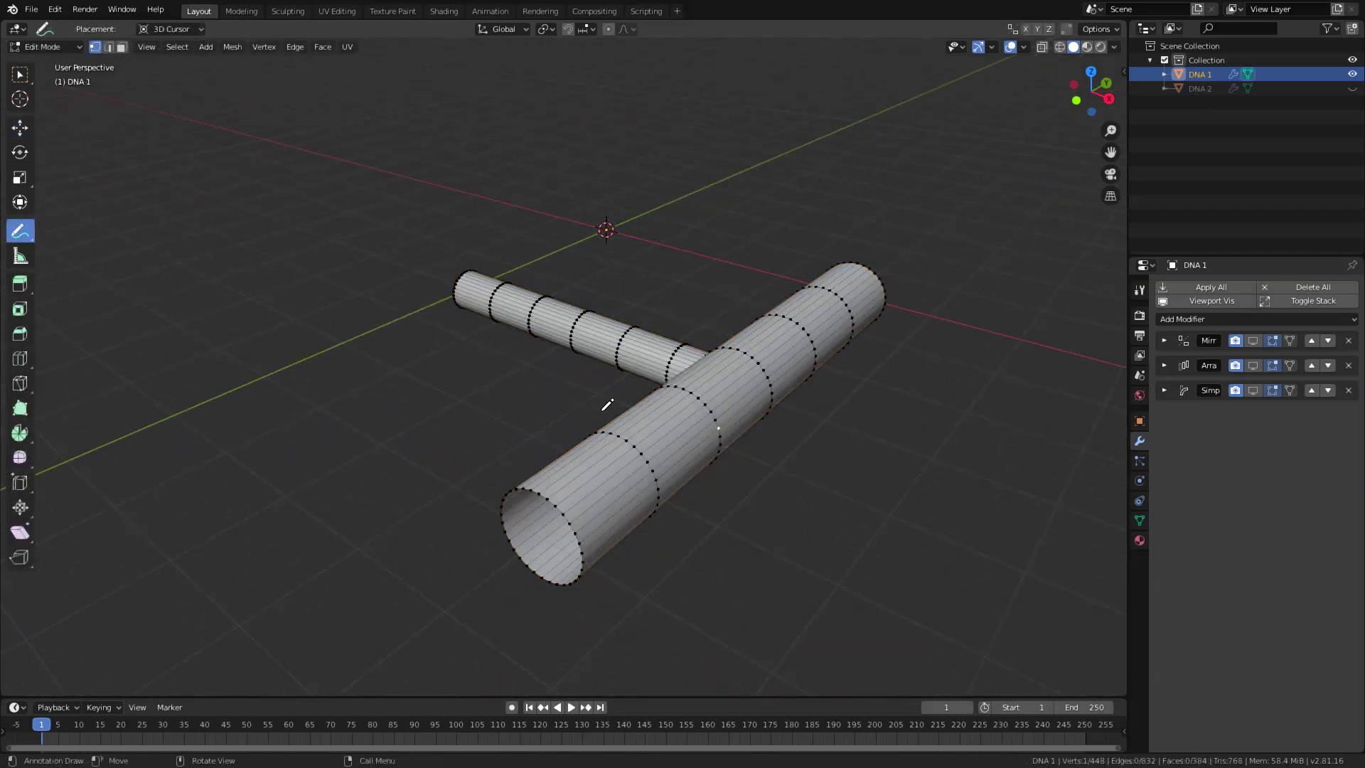
Step: Mark two sections on each pipe with annotation strokes and remove the marks
drag(607, 404, 676, 416)
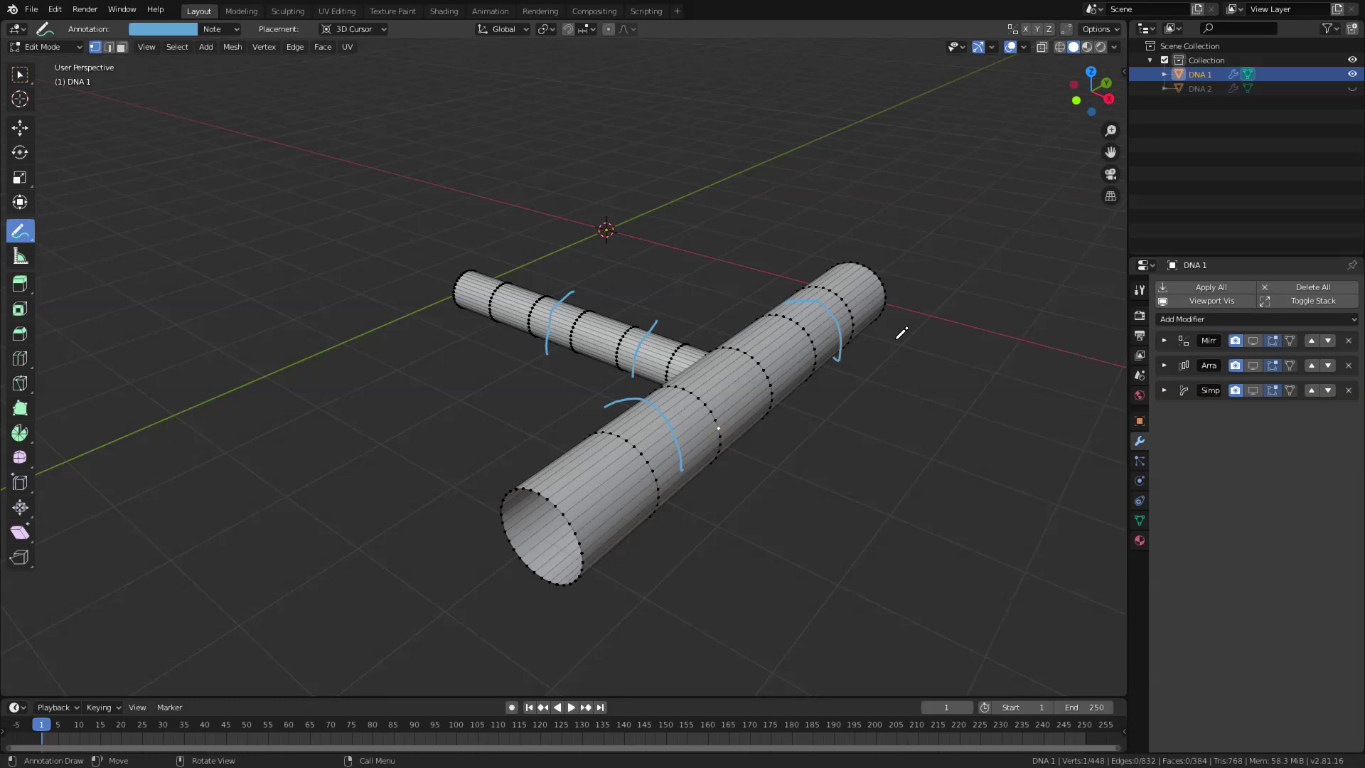
key(ctrl+z)
key(ctrl+z)
key(ctrl+z)
key(ctrl+z)
Step: Select two face loops on the main pipe, one on each side of the rung, and extrude and scale them outward into thick collars
key(3)
alt+click(666, 420)
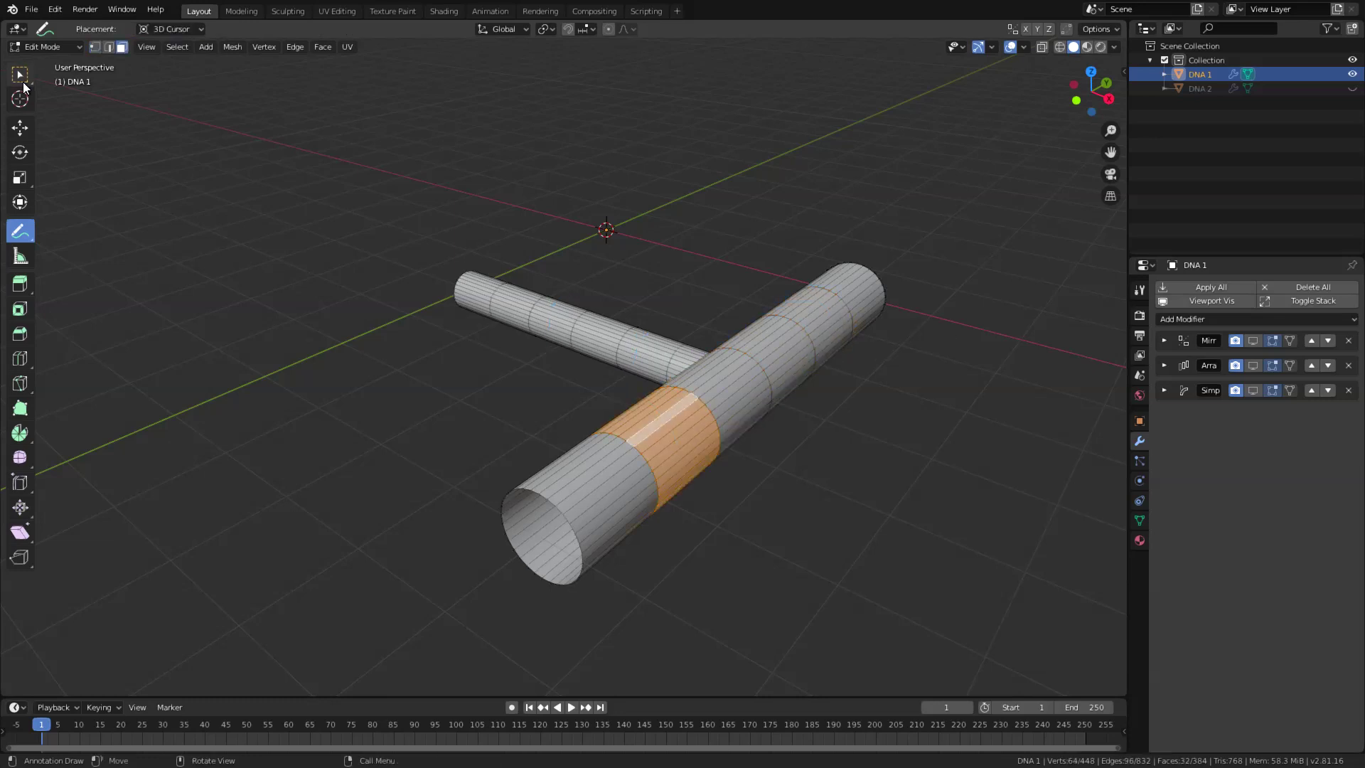
alt+shift+click(826, 320)
key(e)
key(s)
click(1017, 405)
click(1139, 520)
click(1139, 440)
Step: Bevel the outer rim edge loops of both main pipe collars
key(ctrl+b)
right_click(947, 418)
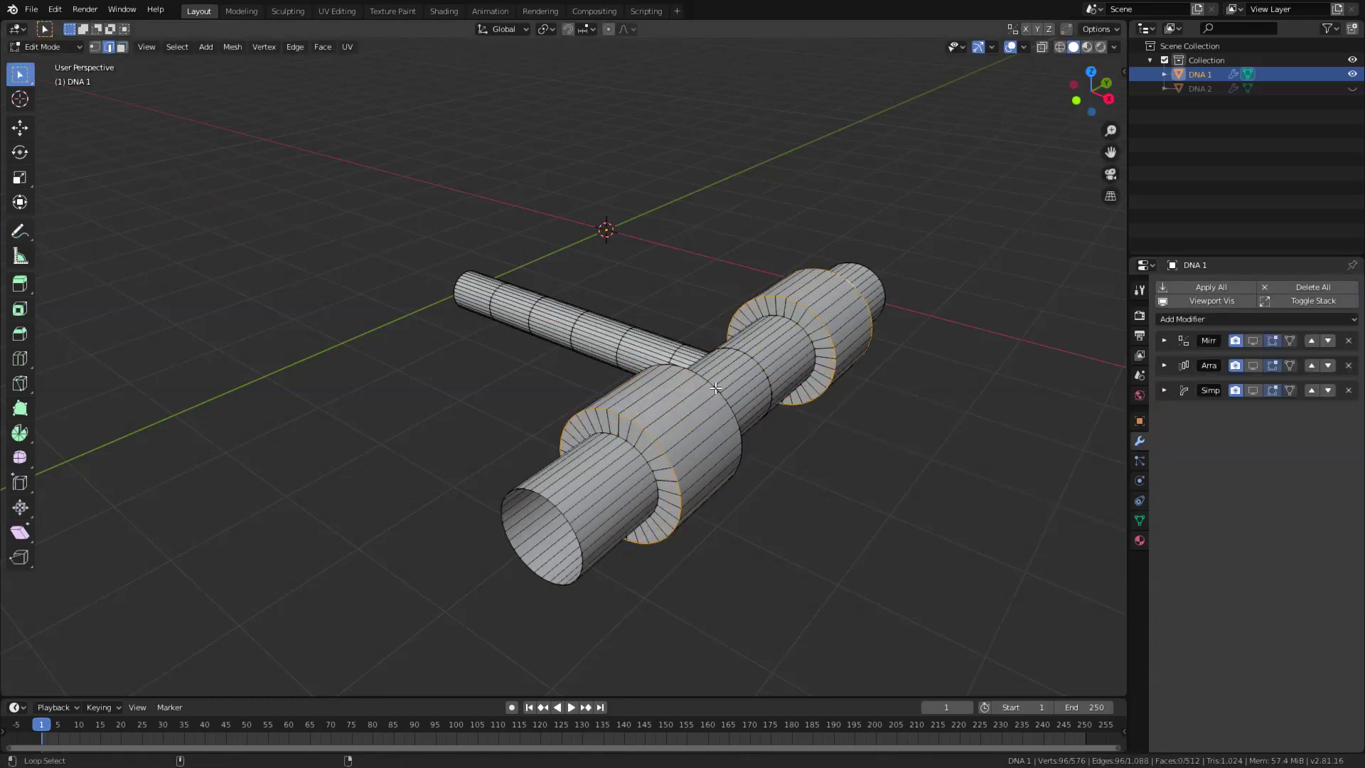
alt+shift+click(732, 412)
key(ctrl+b)
click(965, 430)
Step: Extrude two face loops on the thin rung pipe outward to form two collars
middle_drag(925, 427, 675, 398)
alt+click(569, 376)
middle_drag(526, 327, 640, 299)
alt+click(606, 291)
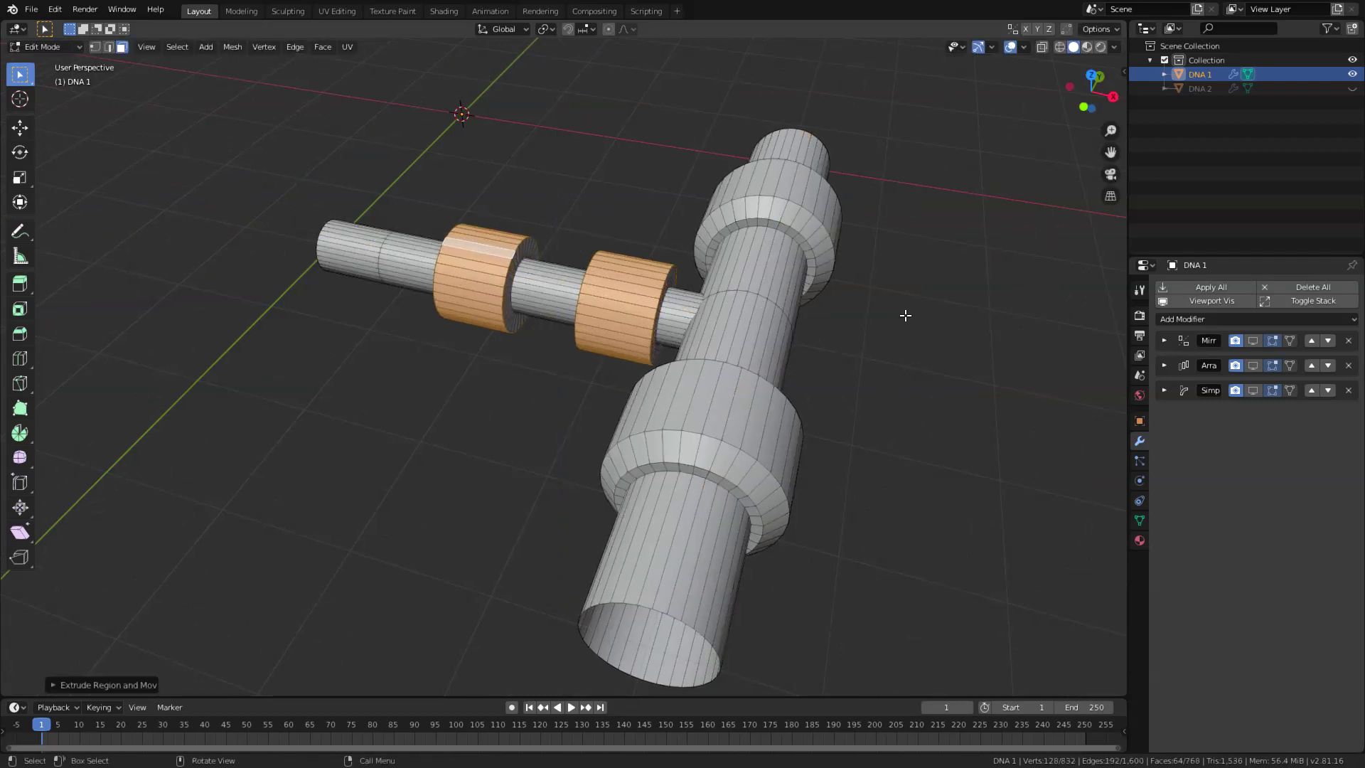
middle_drag(905, 311, 498, 356)
Step: Bevel the rung collars' rims and extrude a shallow raised band near the rung's free end, scaled outward excluding the X axis
key(3)
alt+click(423, 372)
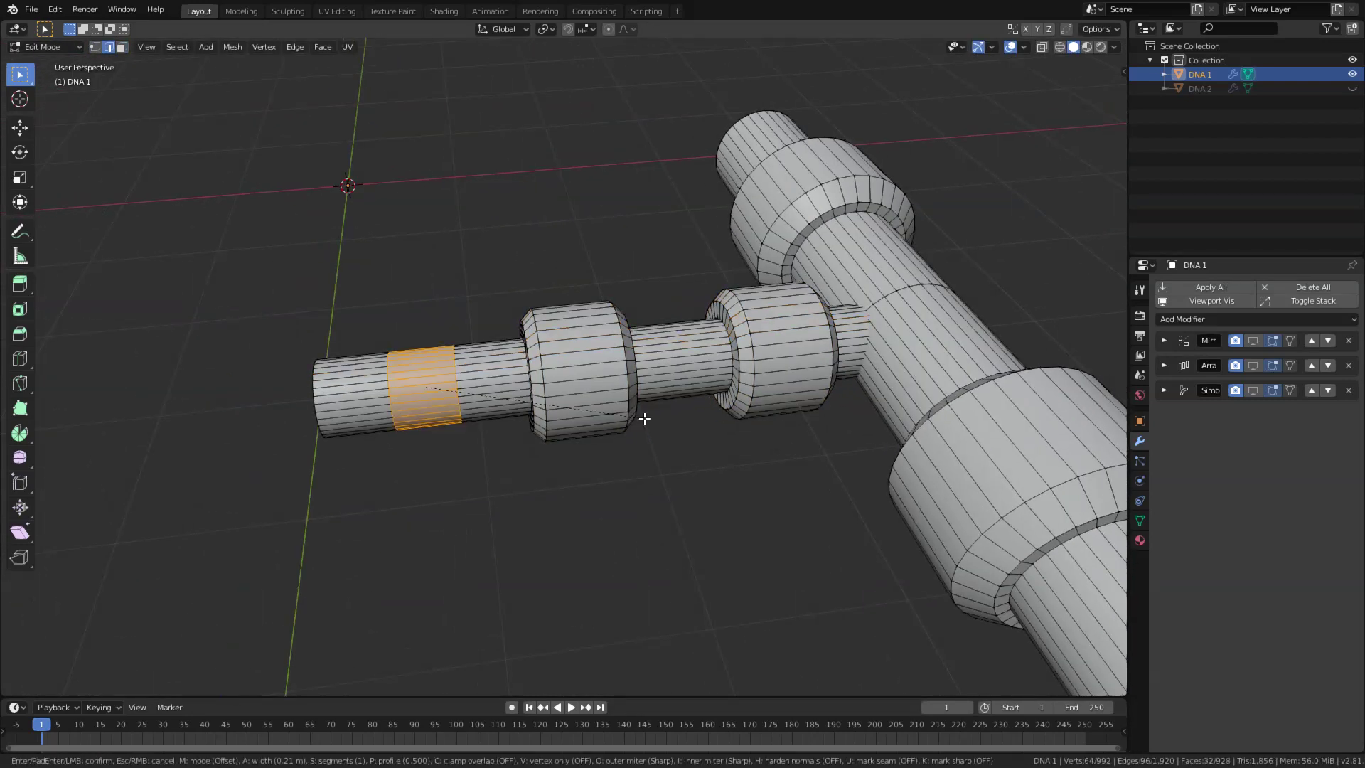
click(664, 435)
key(e)
key(s)
key(shift+x)
click(700, 417)
Step: Bevel edge loops at the main pipe's middle and near both its ends into narrow bands, with the middle one forming a groove
key(ctrl+Tab)
middle_drag(624, 420, 569, 413)
alt+click(743, 314)
key(ctrl+b)
click(875, 377)
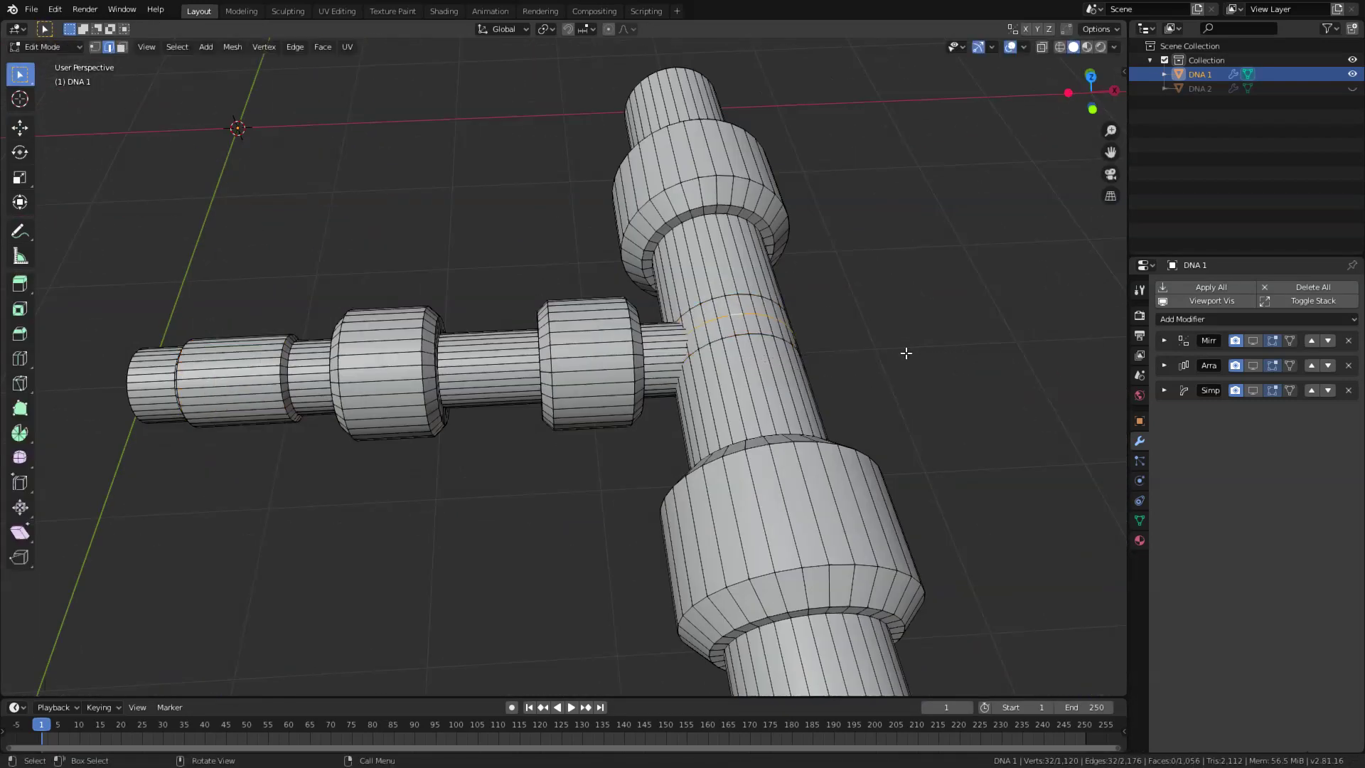
key(ctrl+b)
click(768, 418)
middle_drag(768, 418, 944, 341)
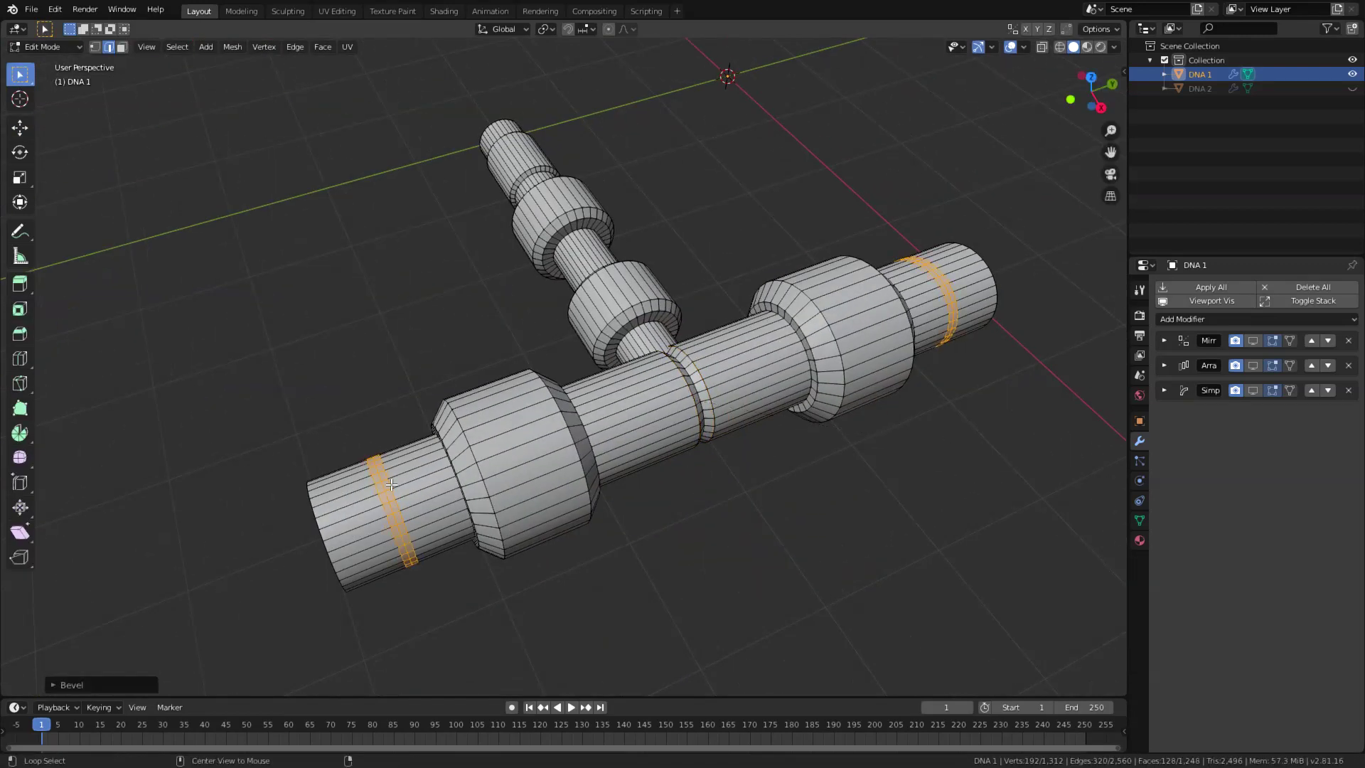
Step: Scale the centre edge loops of the main pipe's two end bands inward, excluding the Y axis, to form grooves
alt+click(391, 485)
alt+shift+click(949, 308)
key(s)
key(shift+y)
click(1001, 445)
middle_drag(720, 459, 745, 462)
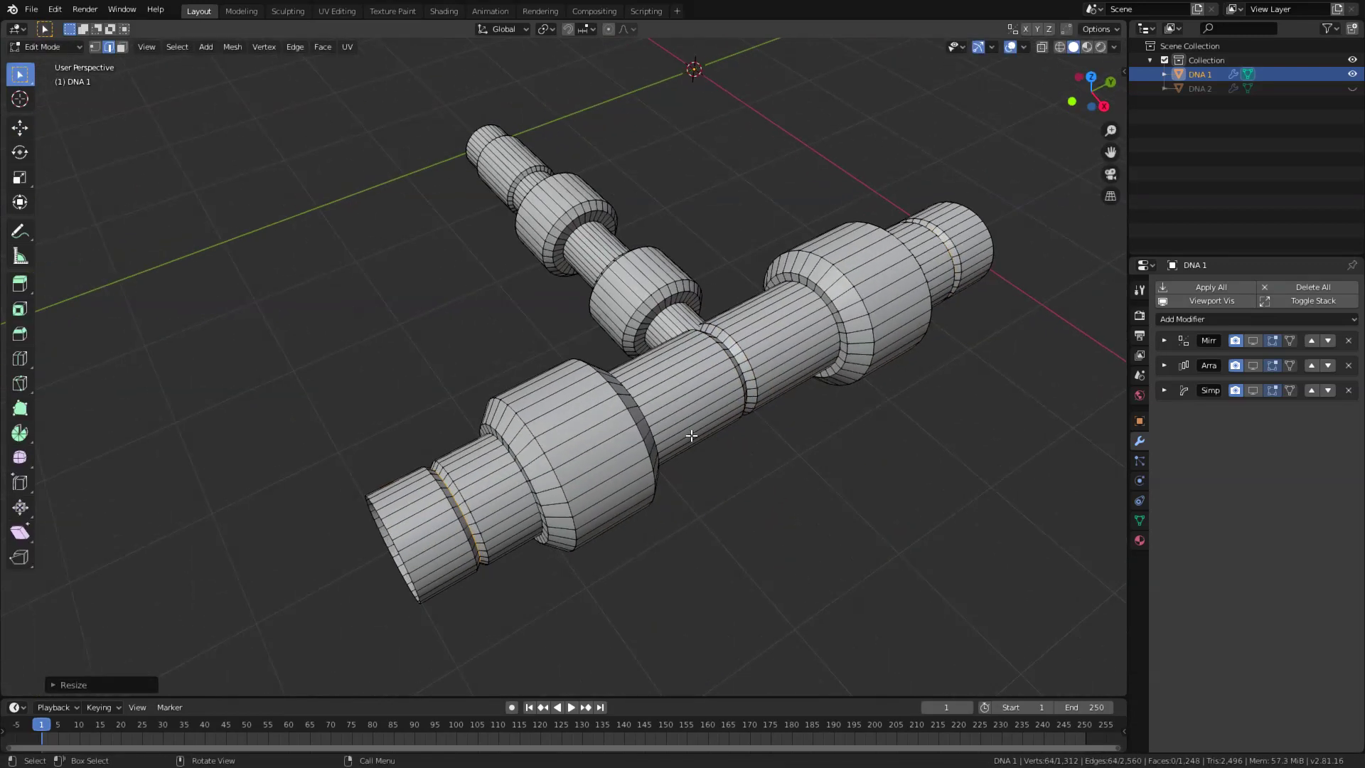
Step: Sketch zigzag annotation guides across the collars and undo them
middle_drag(642, 457, 514, 335)
key(shift+space)
key(d)
mouse_move(512, 358)
mouse_down()
mouse_move(588, 432)
mouse_move(603, 491)
mouse_move(625, 492)
mouse_up()
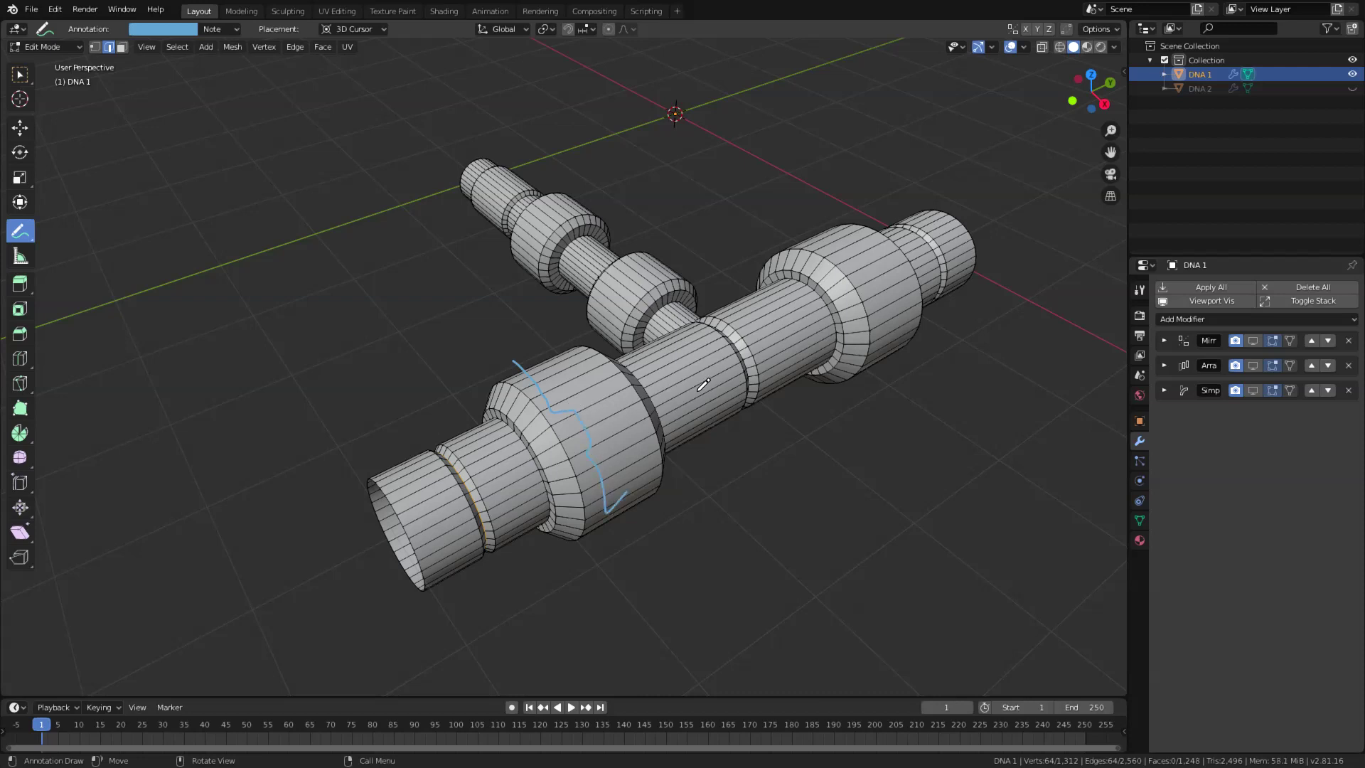
mouse_move(814, 234)
mouse_down()
mouse_move(883, 274)
mouse_move(894, 359)
mouse_up()
drag(661, 257, 616, 303)
key(ctrl+z)
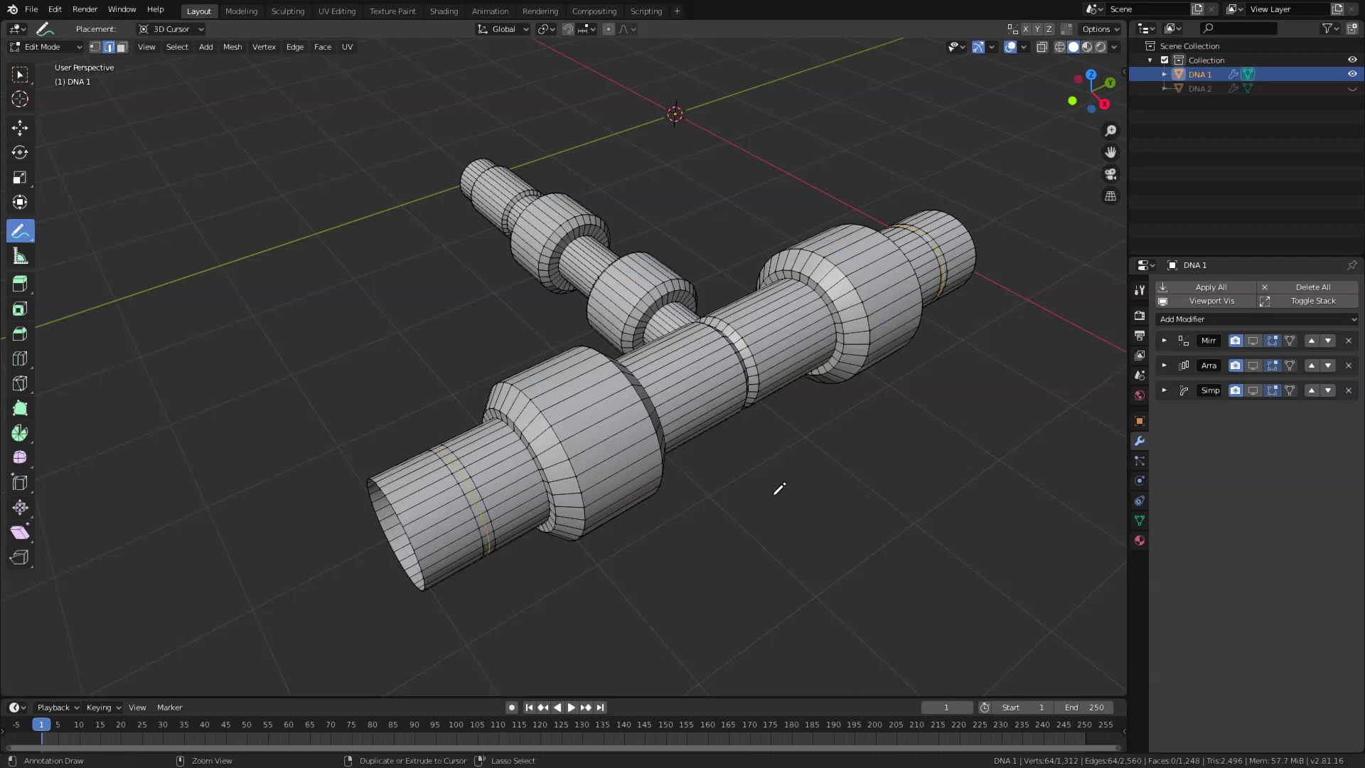
Step: Add a centred loop cut around each of the two main pipe collars
click(20, 127)
key(ctrl+r)
double_click(576, 457)
key(ctrl+r)
double_click(853, 299)
middle_drag(853, 299, 860, 334)
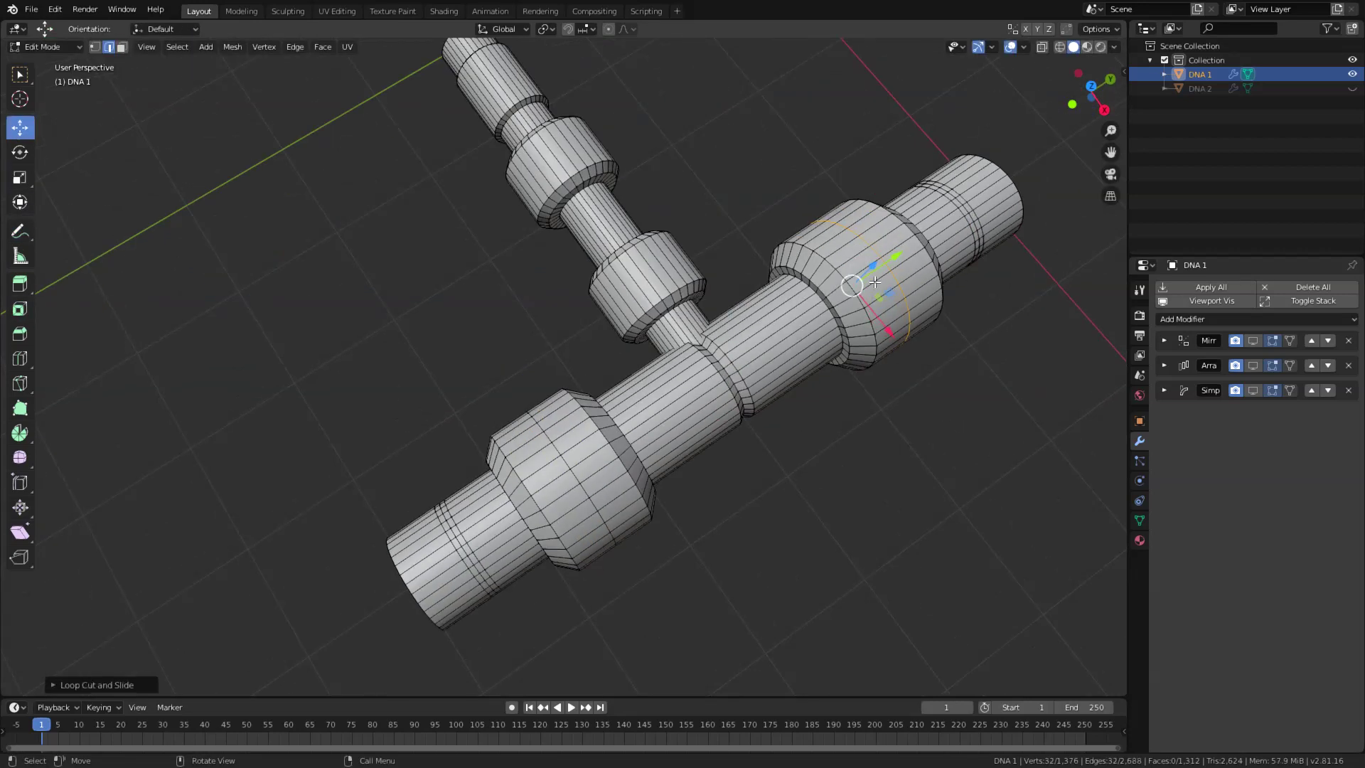
Step: Select edges of the new collar loops and shift them along the pipe to create a zigzag jog in each loop
click(870, 247)
shift+click(888, 270)
shift+click(569, 466)
drag(765, 340, 750, 348)
Step: Bevel the zigzag loops on both main pipe collars and scale their centre loops inward to form grooves
alt+click(546, 433)
alt+shift+click(857, 235)
key(ctrl+b)
key(s)
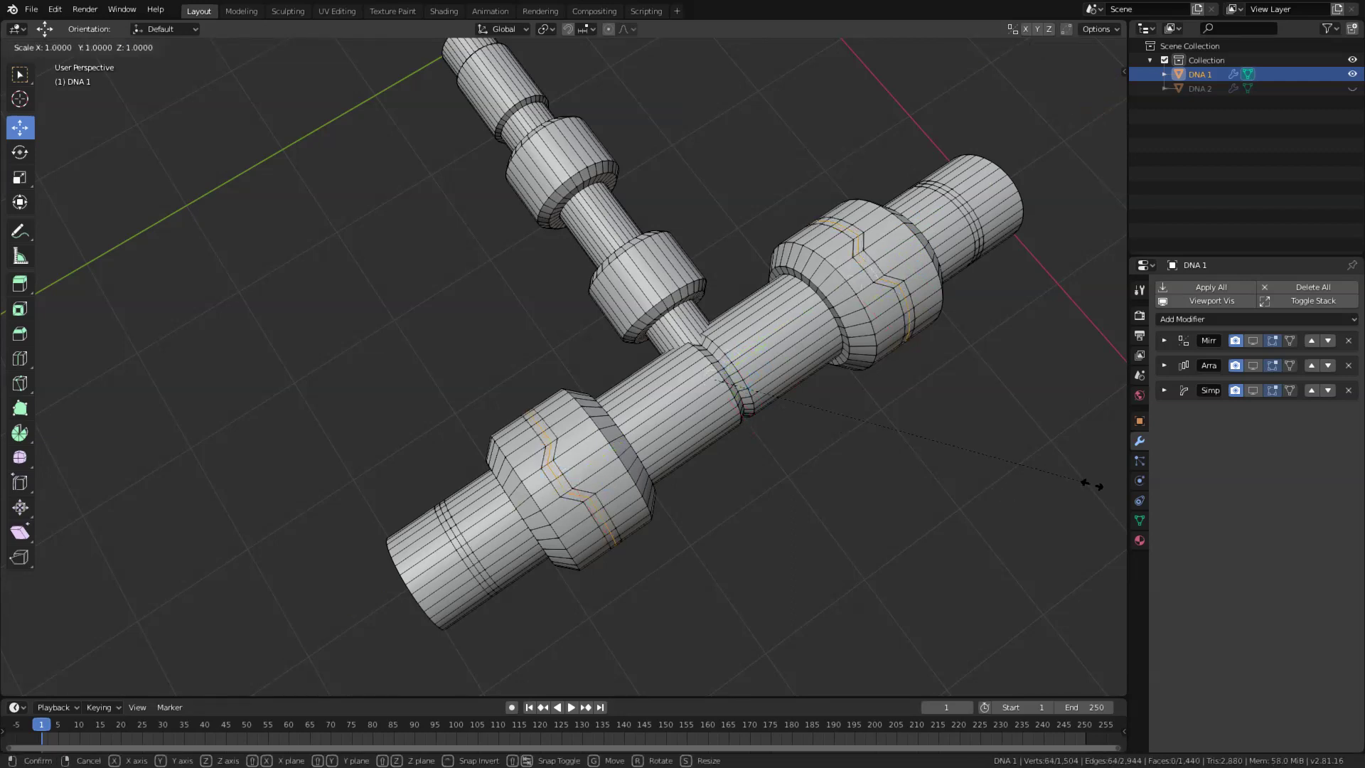
click(1067, 483)
Step: Add centred loop cuts to the two rung collars and shift selected edges along the X axis to make zigzag jogs
middle_drag(996, 469, 818, 562)
key(ctrl+r)
double_click(551, 405)
scroll(555, 377, up, 2)
click(546, 376)
shift+click(834, 387)
drag(739, 377, 758, 379)
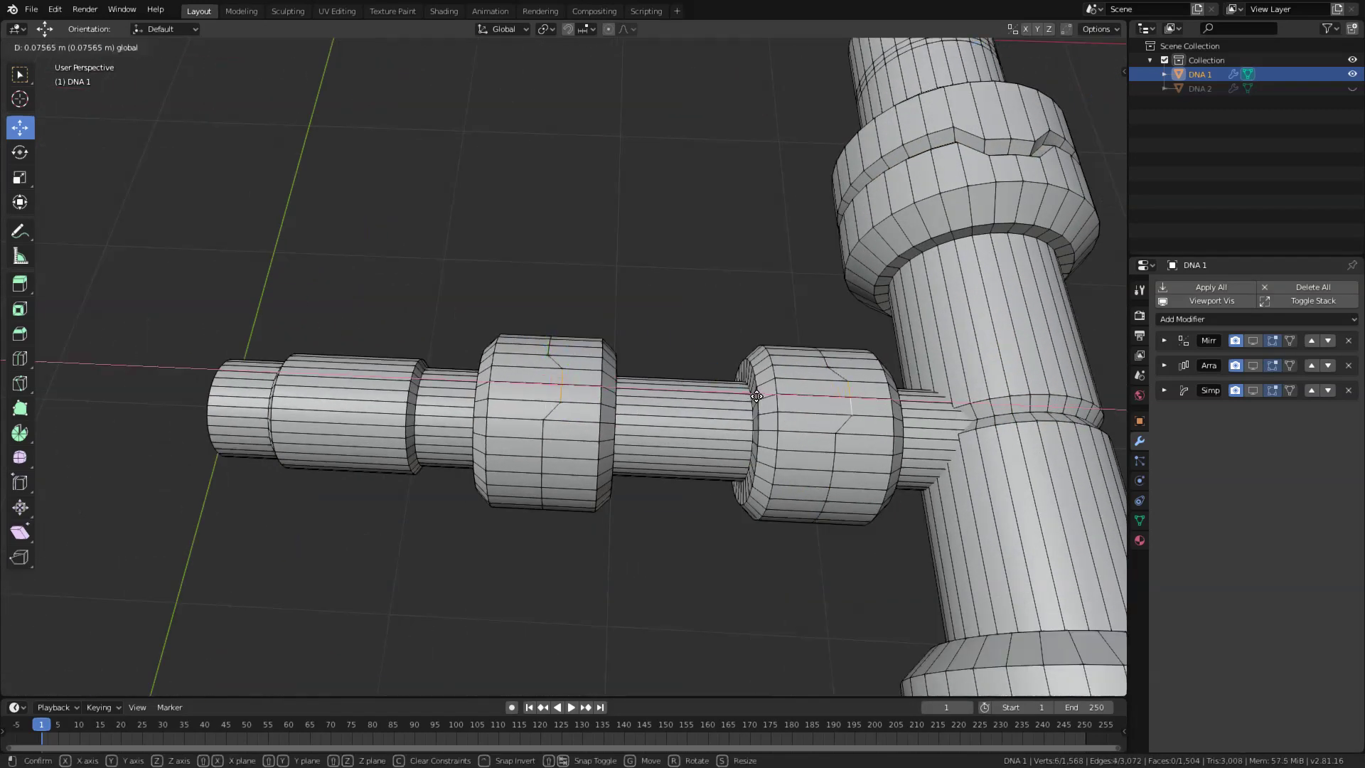
Step: Bevel the zigzag loops on the rung collars and scale their centre loops inward, excluding the X axis, to form grooves
key(ctrl+b)
click(1009, 503)
key(ctrl+KP_Subtract)
key(s)
key(shift+x)
click(914, 513)
Step: Return to Object Mode and enable Cavity in the viewport shading options
scroll(899, 490, down, 4)
key(Tab)
middle_drag(853, 640, 703, 546)
click(1114, 47)
click(1036, 366)
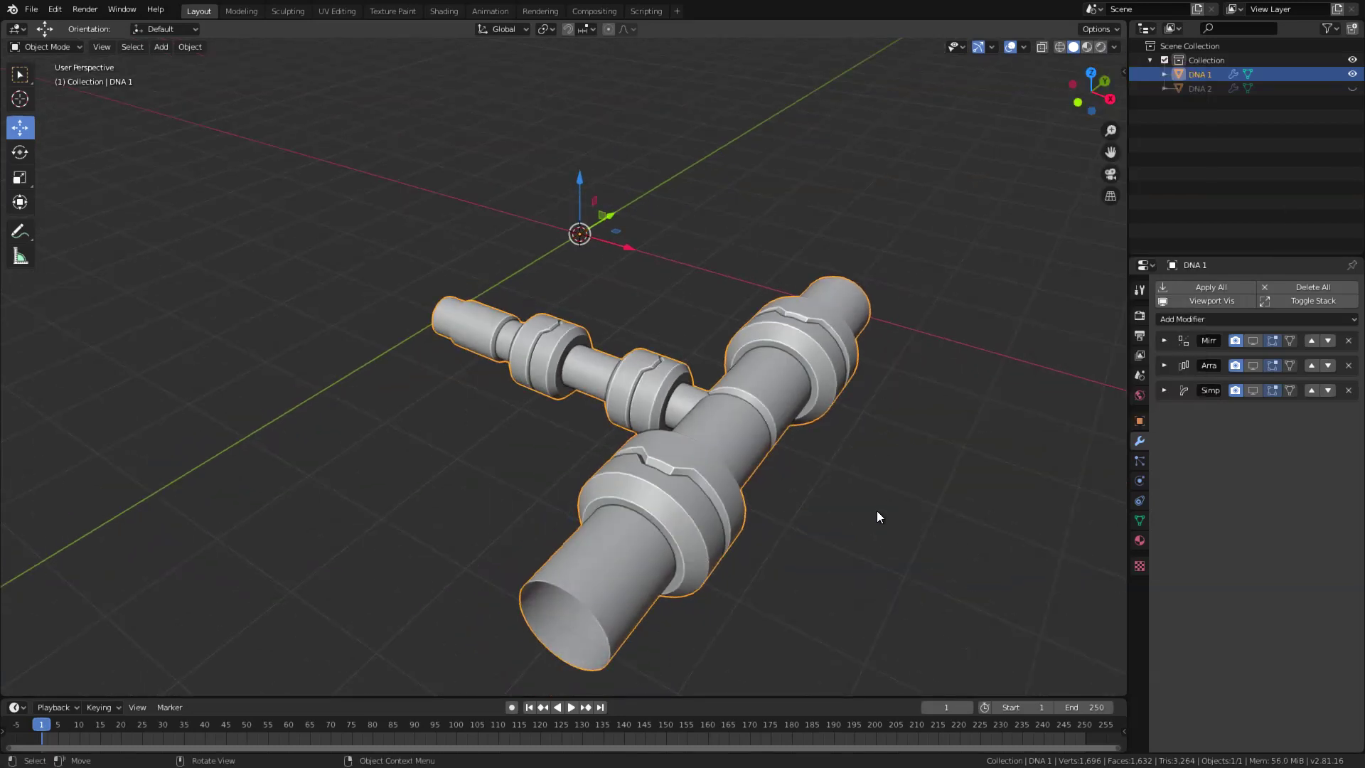
Step: Re-enable the viewport display of DNA 1's Mirror, Array and Simple Deform modifiers
ctrl+middle_drag(877, 511, 870, 498)
scroll(874, 503, down, 2)
middle_drag(856, 412, 761, 490)
scroll(802, 487, down, 1)
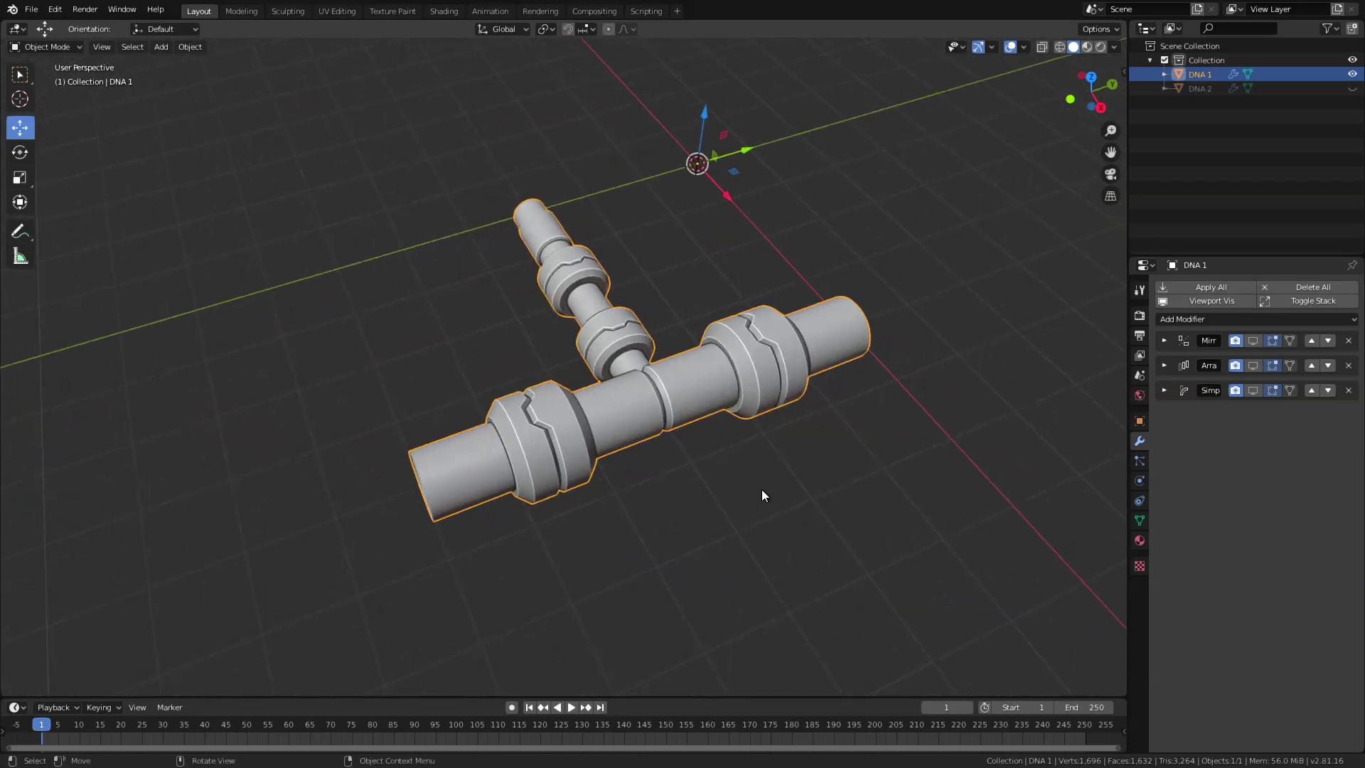
scroll(769, 450, up, 1)
scroll(769, 451, up, 1)
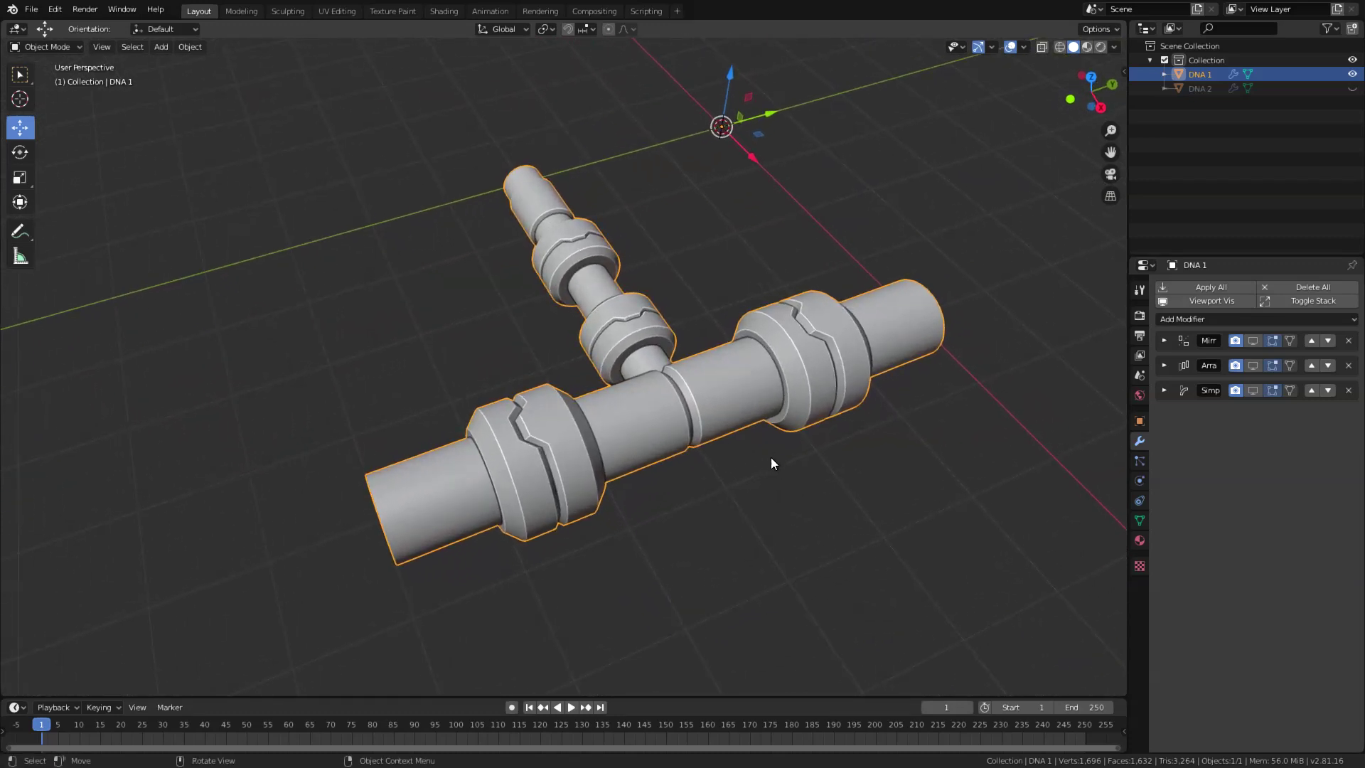
middle_drag(771, 459, 878, 316)
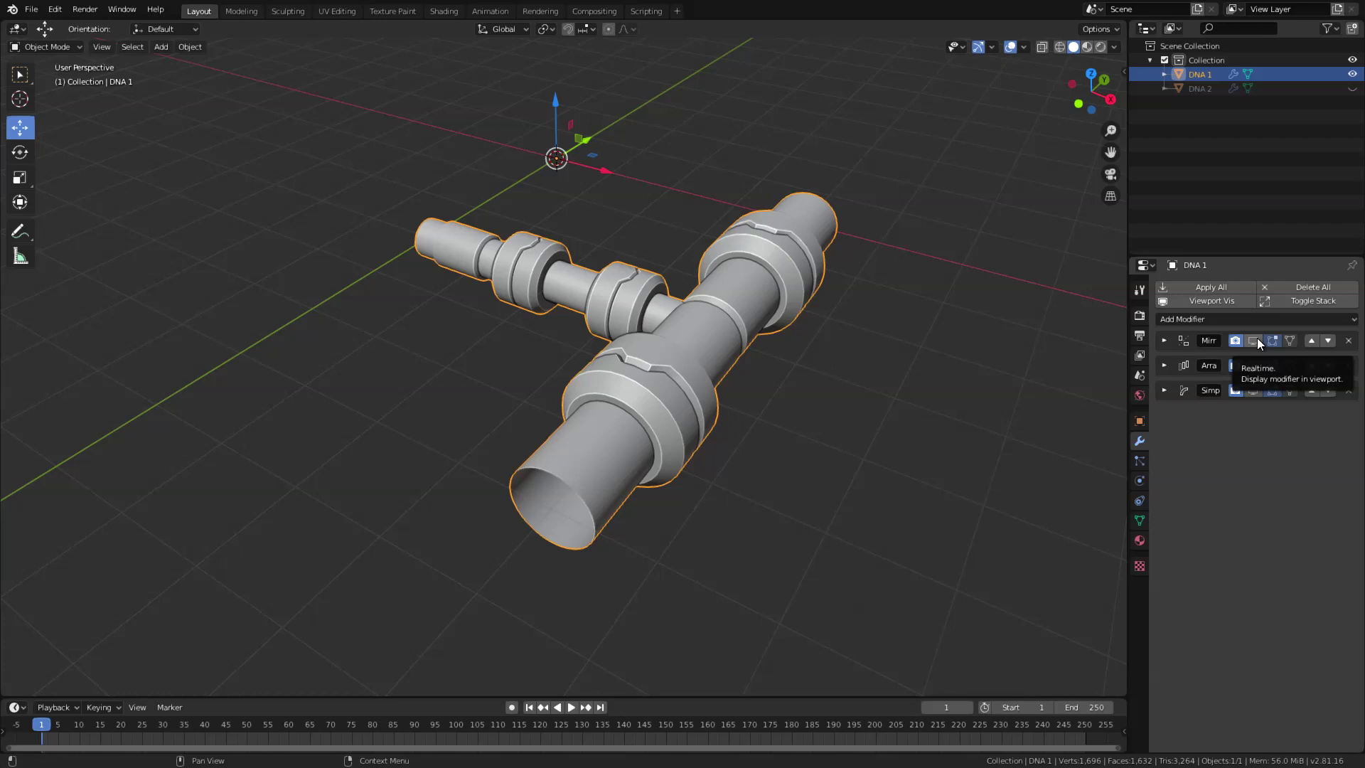
drag(1254, 340, 1255, 390)
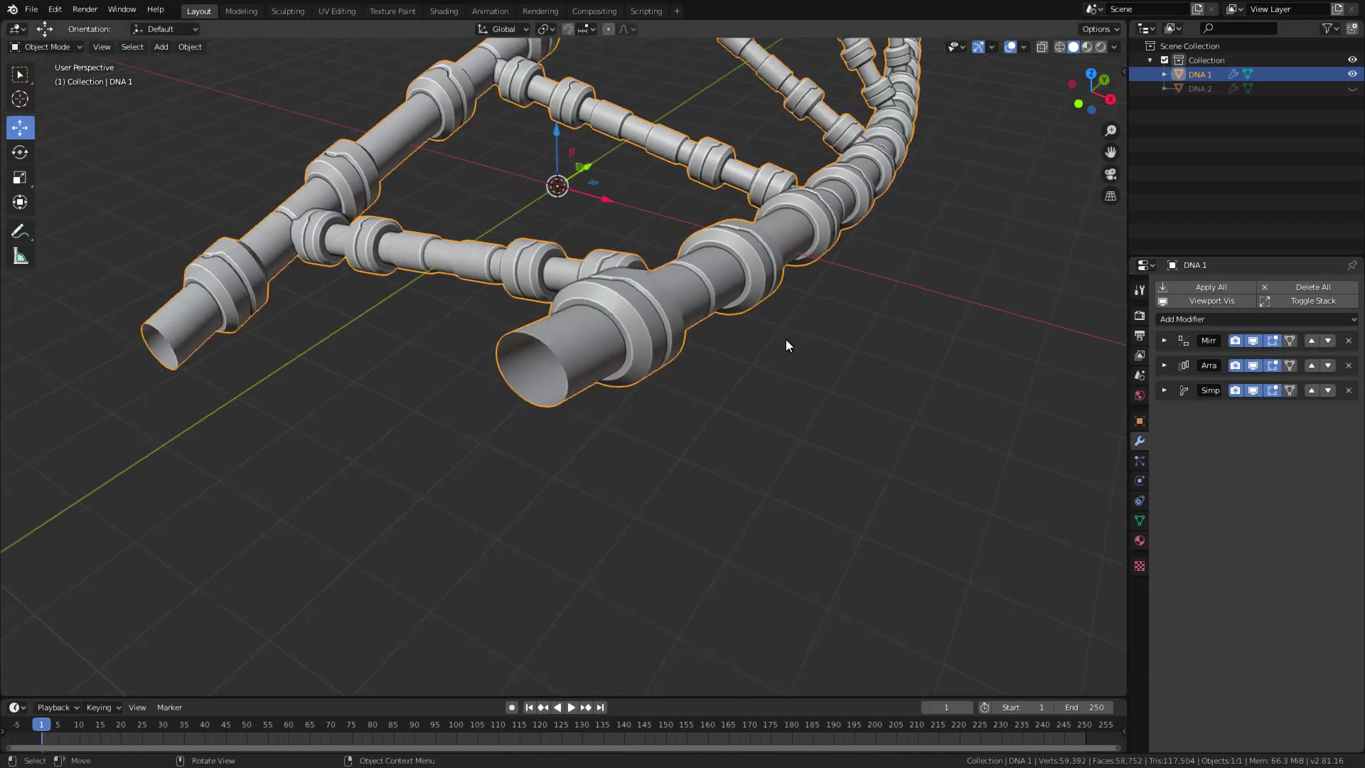
Step: Inspect the detailed helix and unhide the DNA 2 object
scroll(786, 340, down, 4)
shift+middle_drag(625, 260, 658, 380)
shift+middle_drag(501, 458, 597, 329)
scroll(741, 395, up, 4)
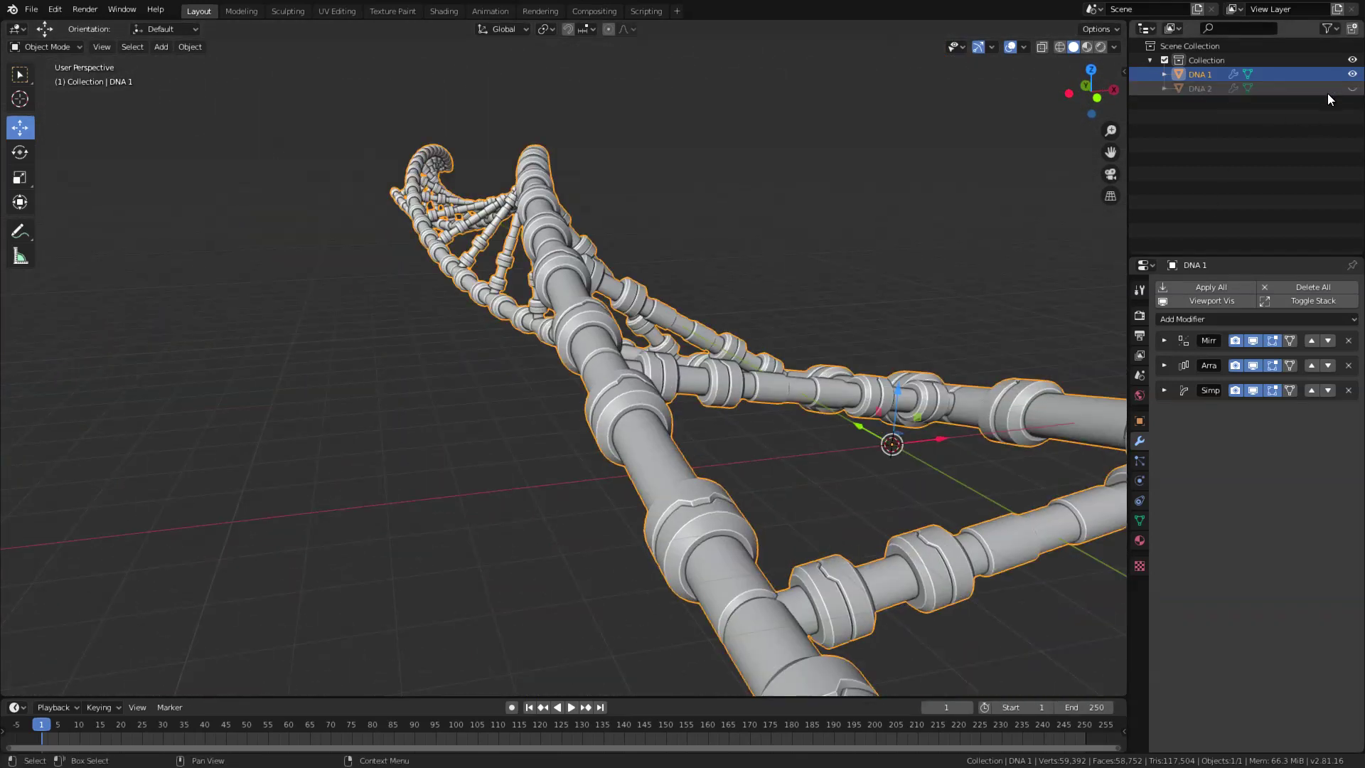
click(1351, 90)
Step: Select DNA 1's entire linked main pipe mesh and scale it by about 1.05, excluding the Y axis
scroll(880, 379, down, 5)
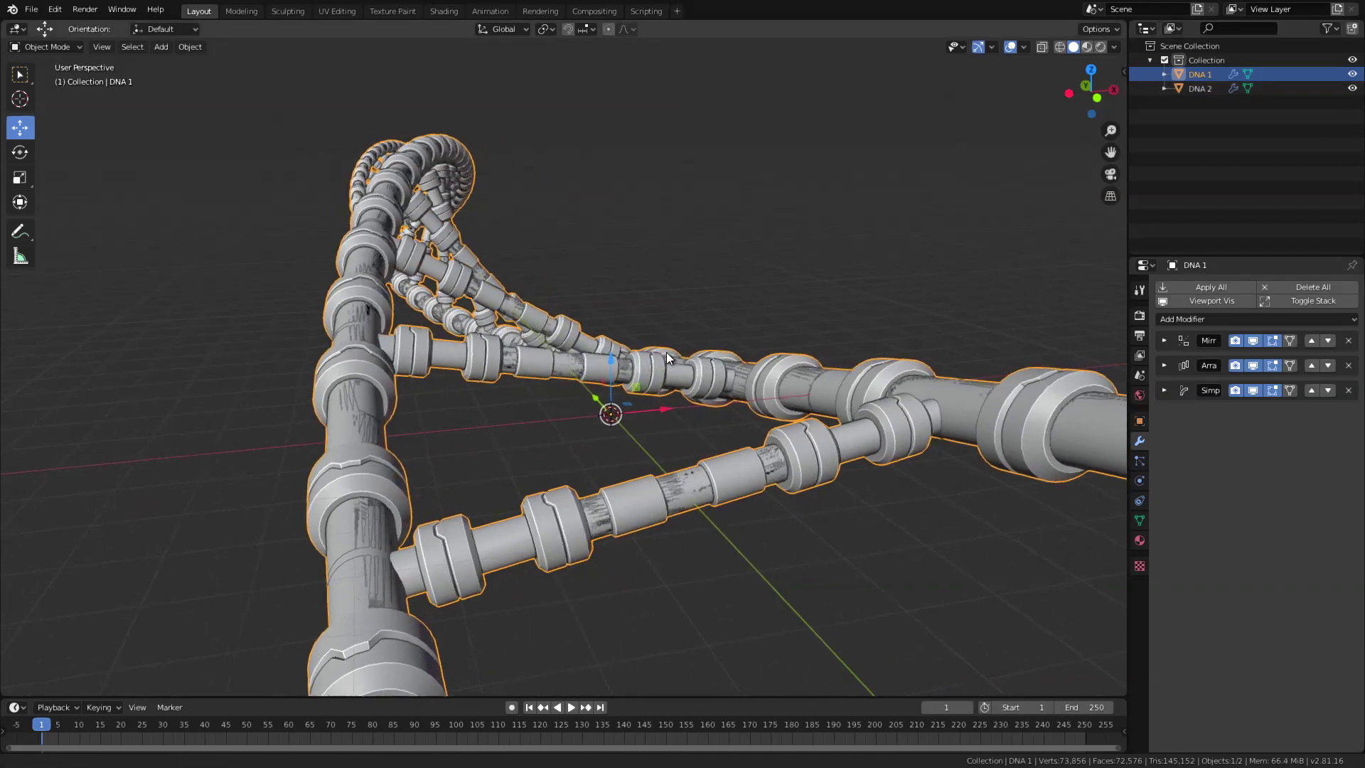
middle_drag(881, 373, 766, 424)
scroll(626, 522, up, 5)
click(650, 565)
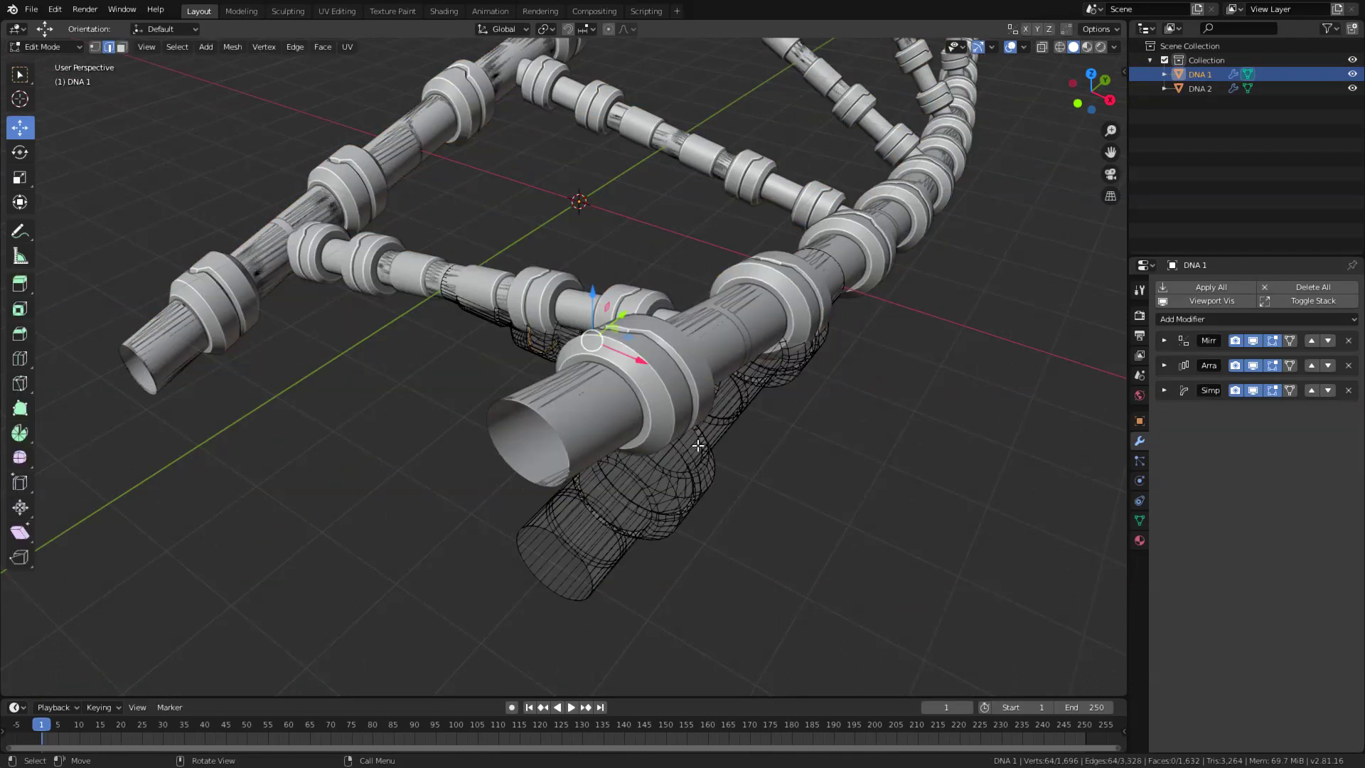
key(ctrl+l)
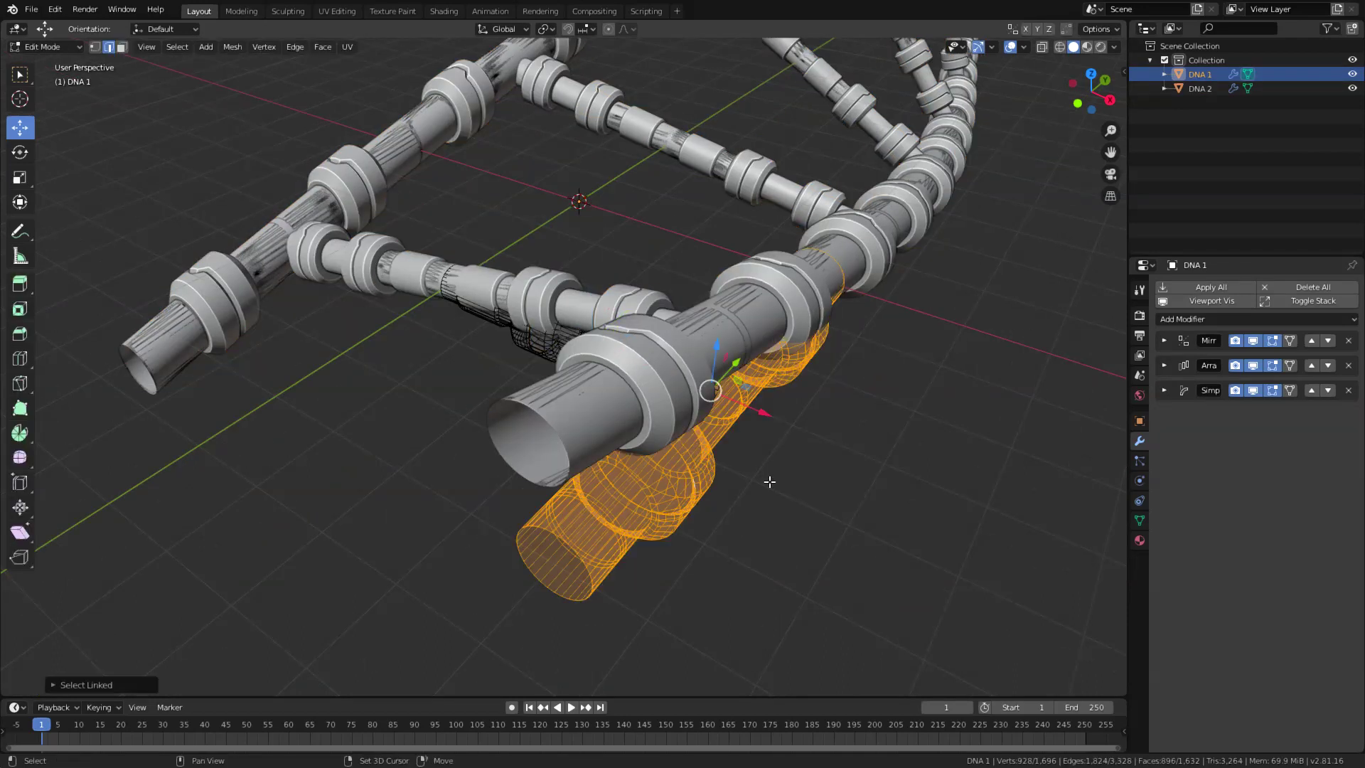
key(s)
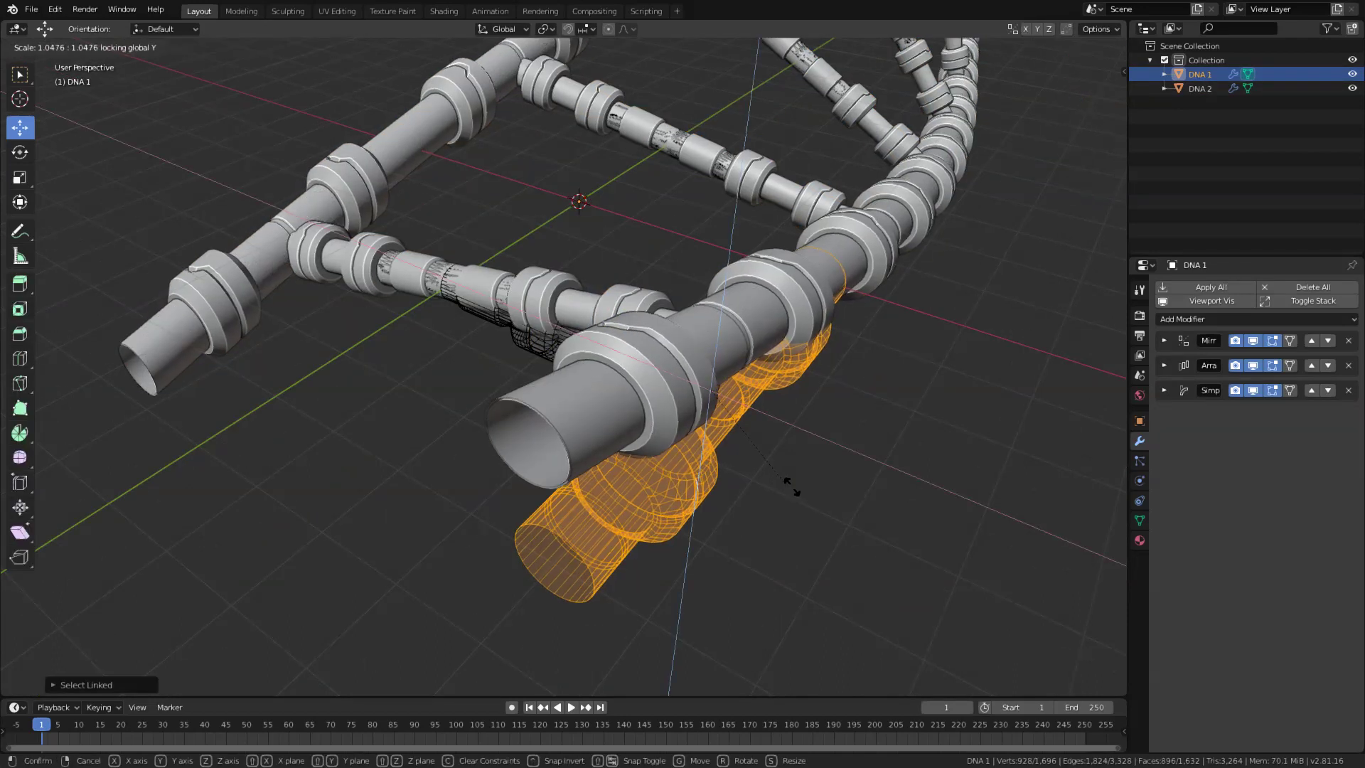
click(794, 486)
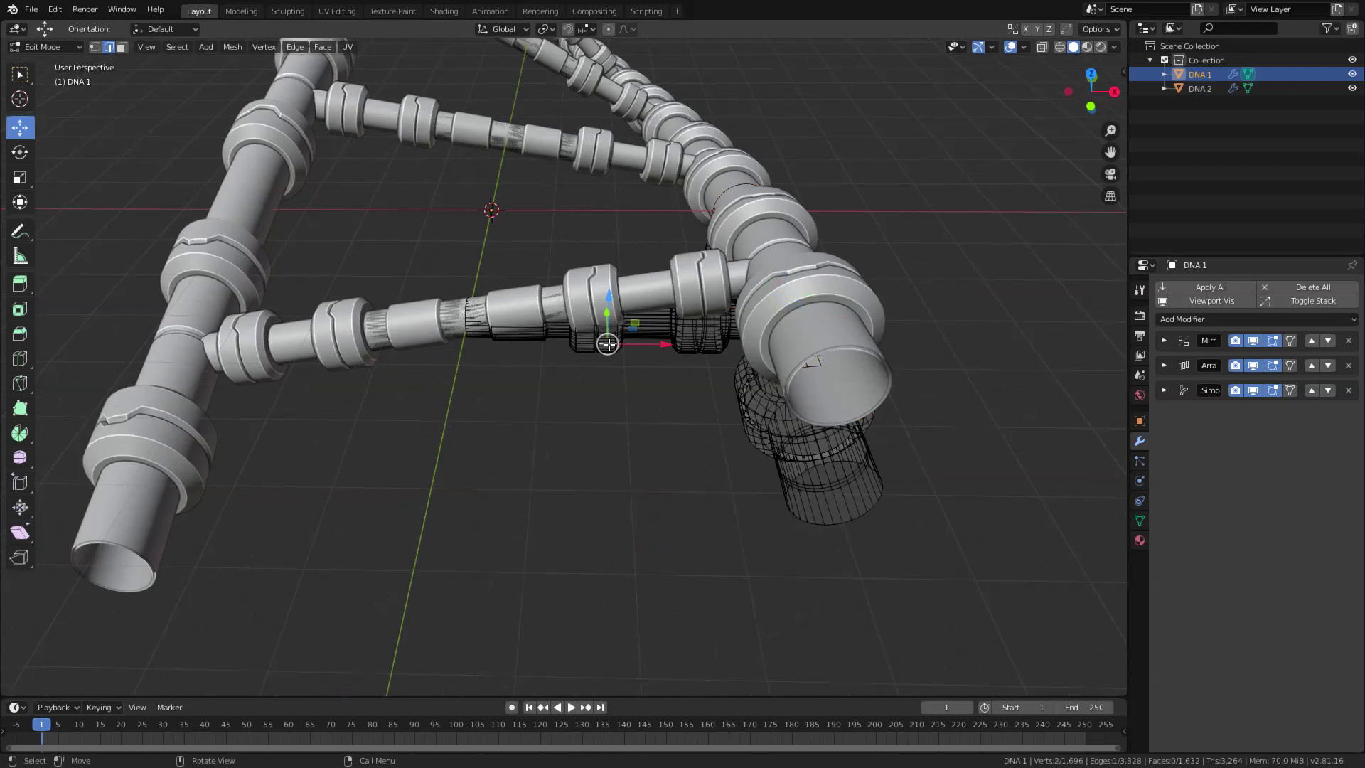
Step: Select DNA 1's entire linked rung mesh, scale it slightly thicker, and return to Object Mode
key(ctrl+l)
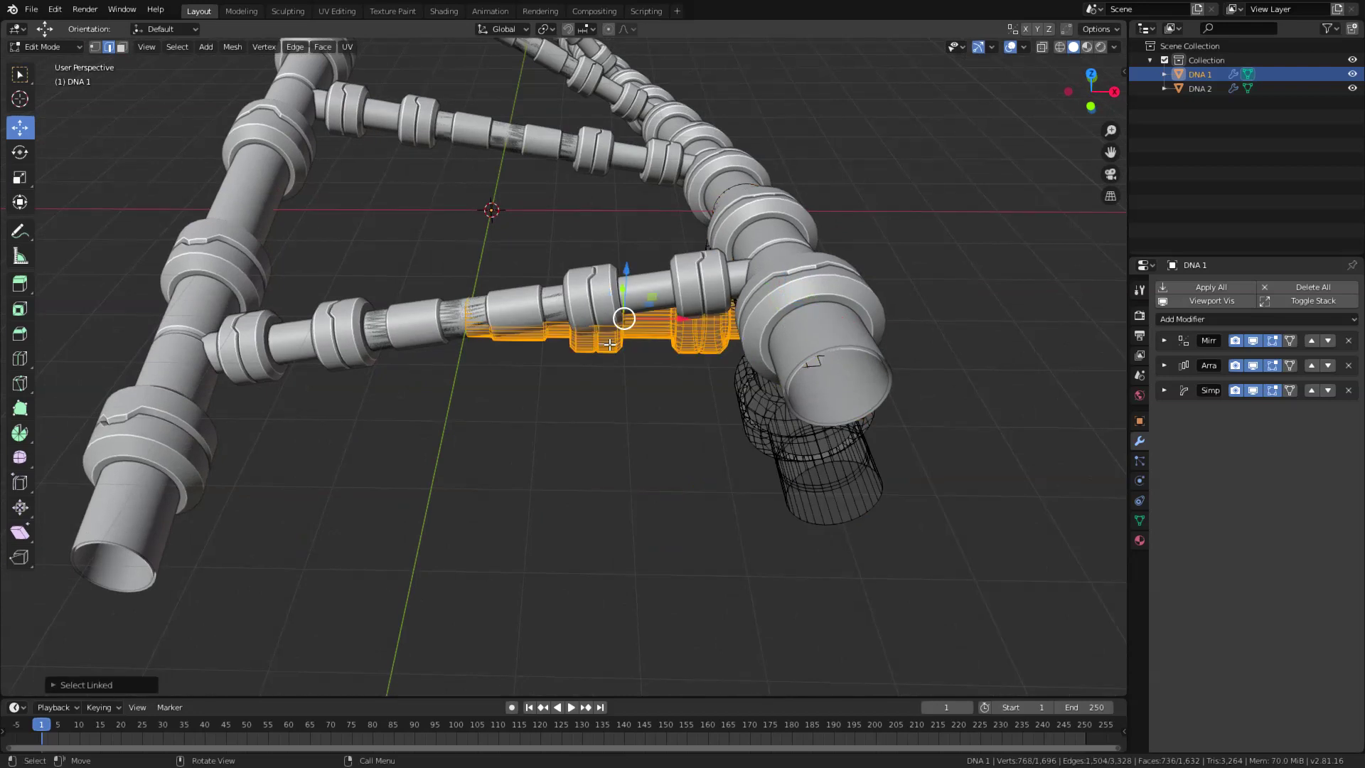
key(s)
click(910, 367)
key(ctrl+Tab)
click(295, 397)
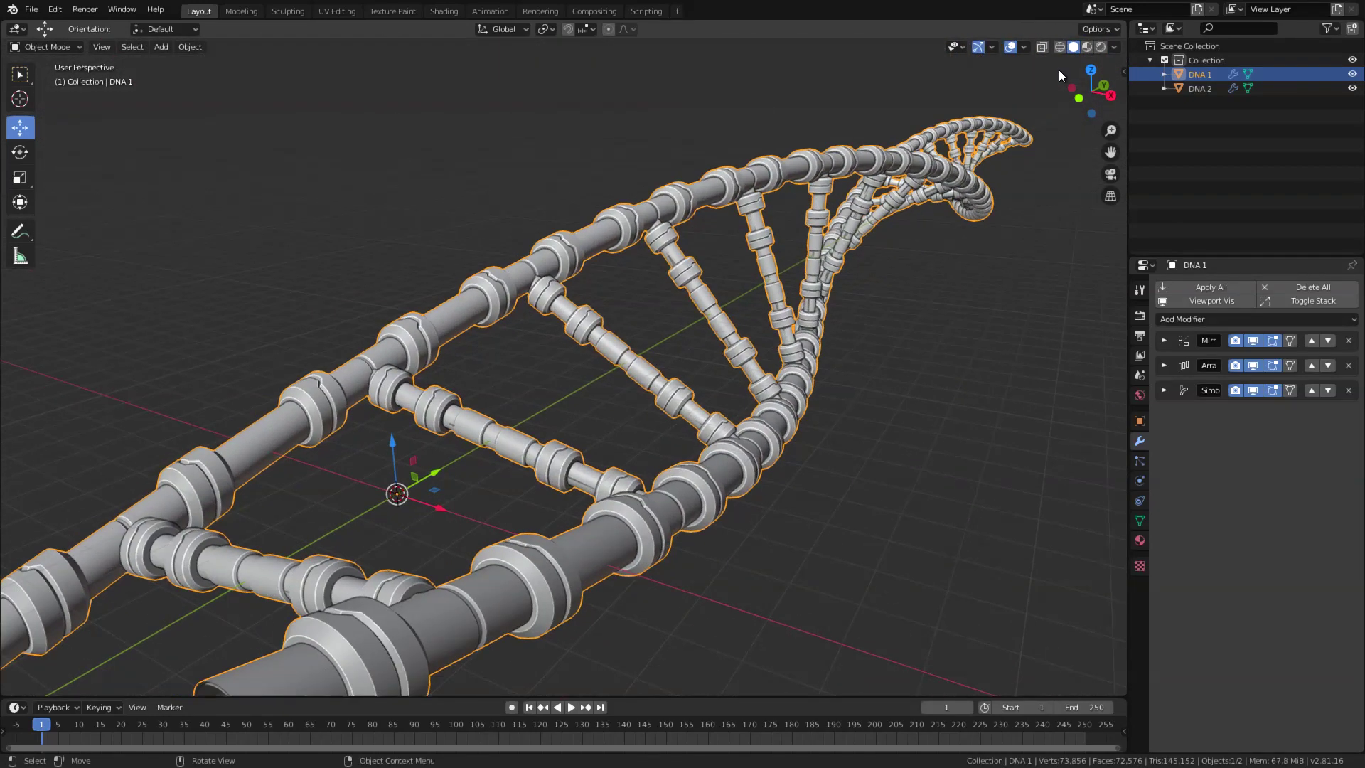
scroll(658, 535, down, 2)
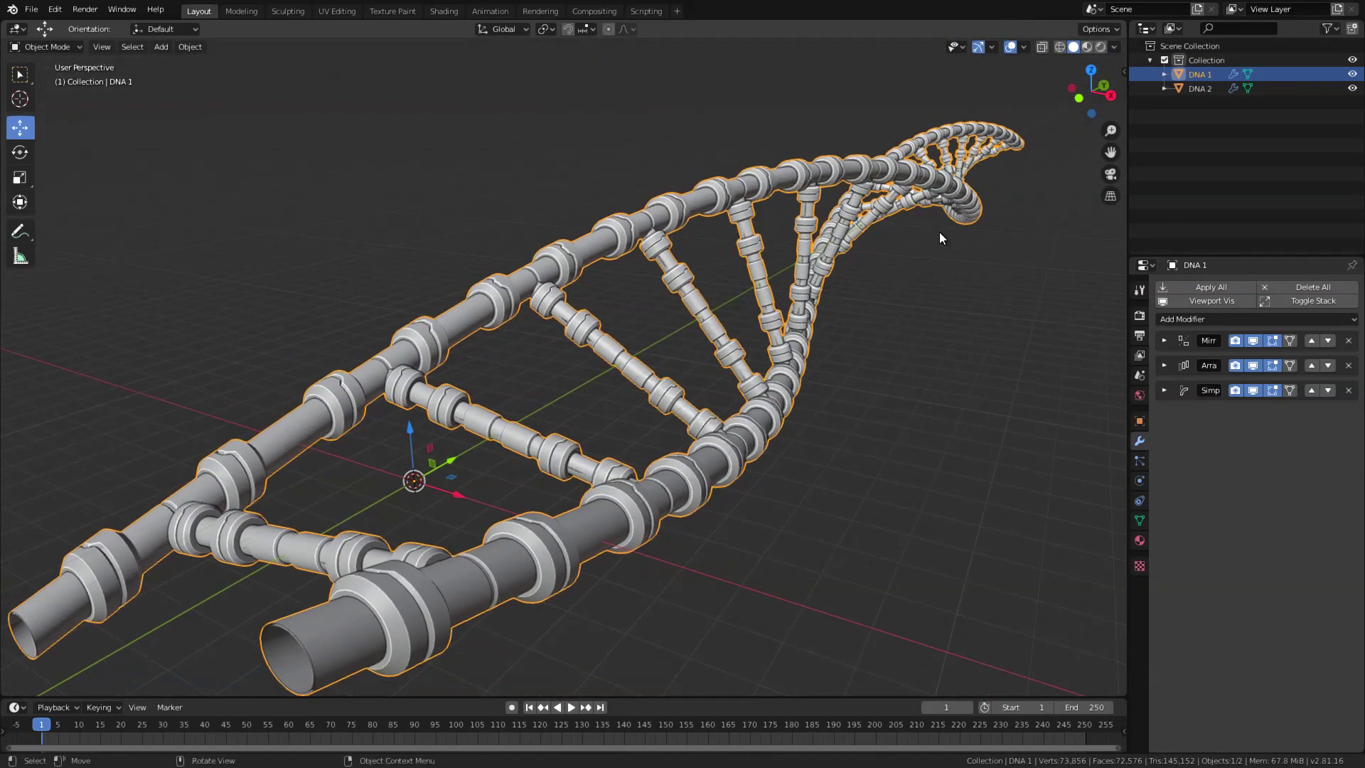
Step: Switch the viewport to Material Preview and enable Ambient Occlusion in the Eevee render settings
click(1088, 46)
click(1135, 317)
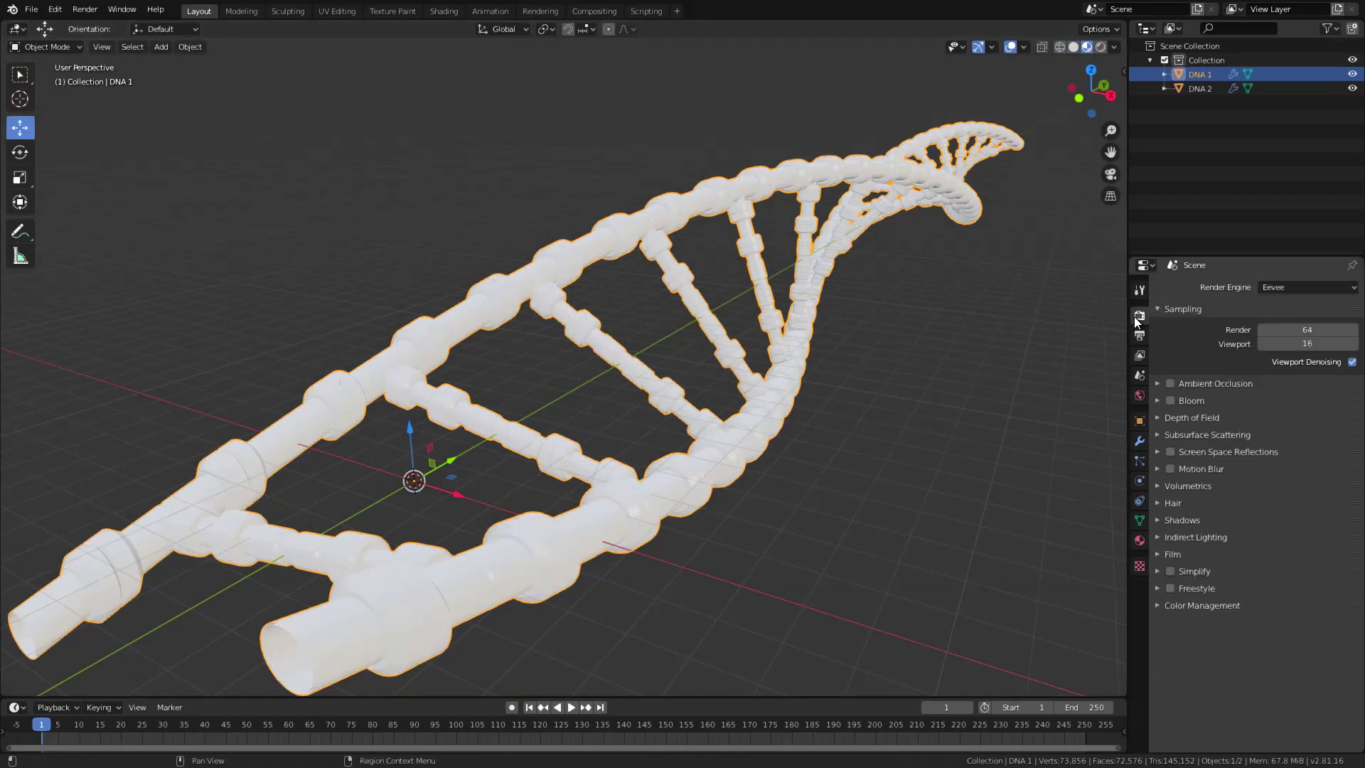
click(1170, 384)
click(1217, 382)
Step: Set the Ambient Occlusion distance to 1 m and the factor to 3
click(1267, 404)
text(1)
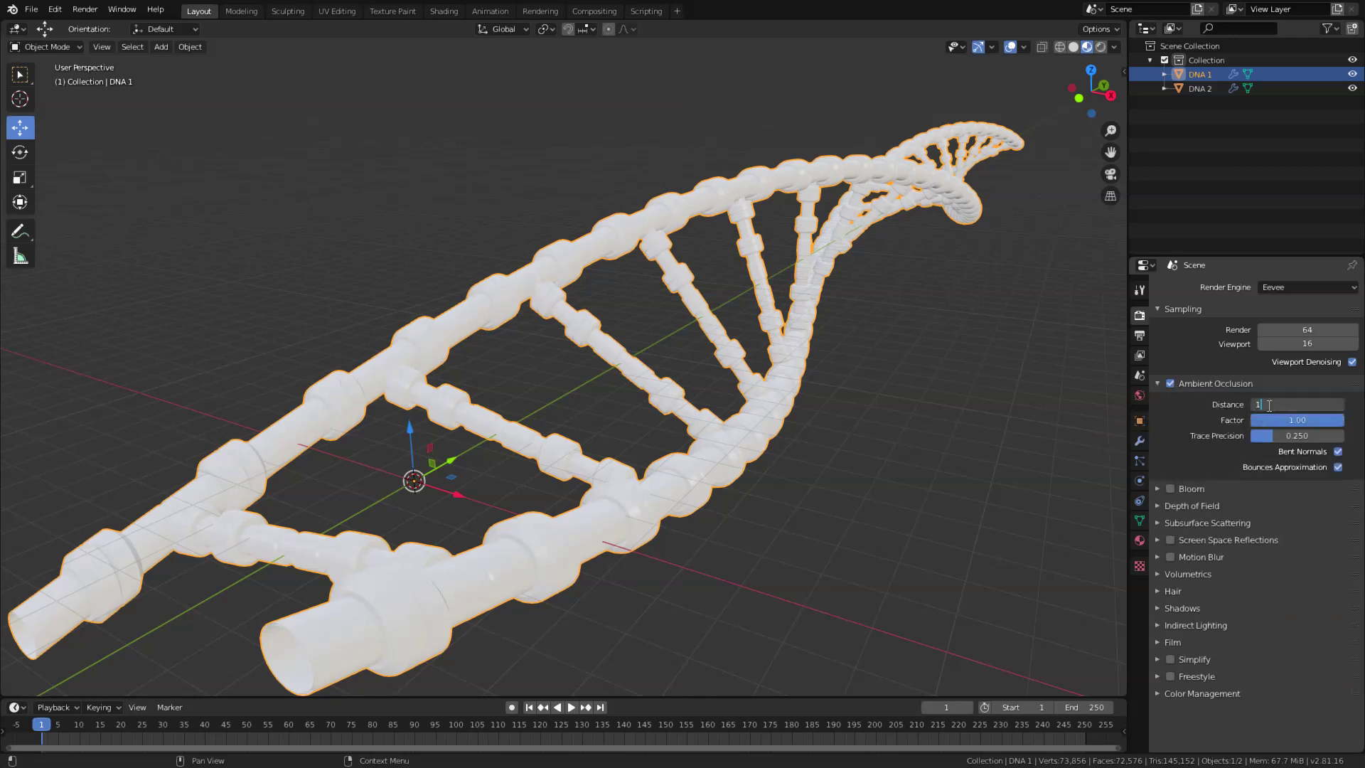
key(Return)
click(1267, 420)
text(3)
key(Return)
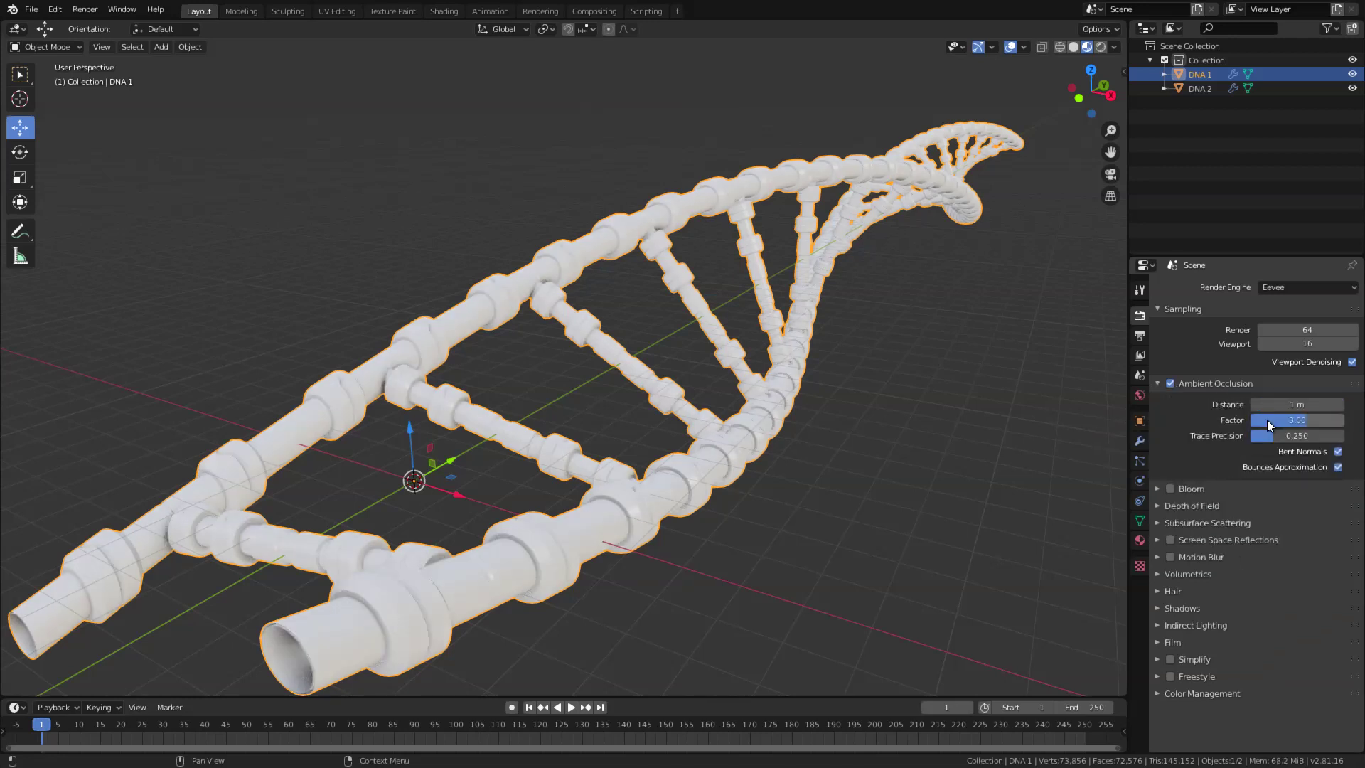
Step: Enable Bloom and Screen Space Reflections, and set the colour management look to Very High Contrast
click(1204, 384)
click(1171, 401)
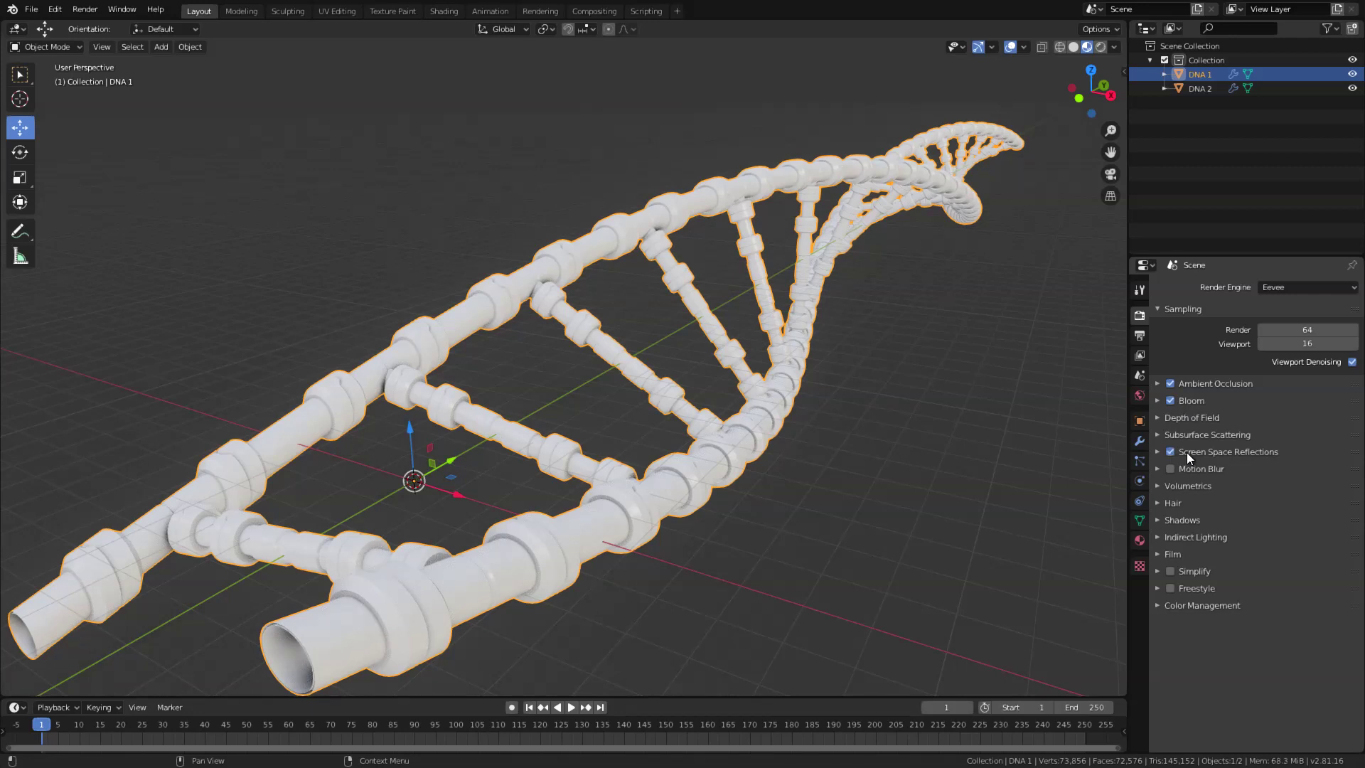
click(1200, 606)
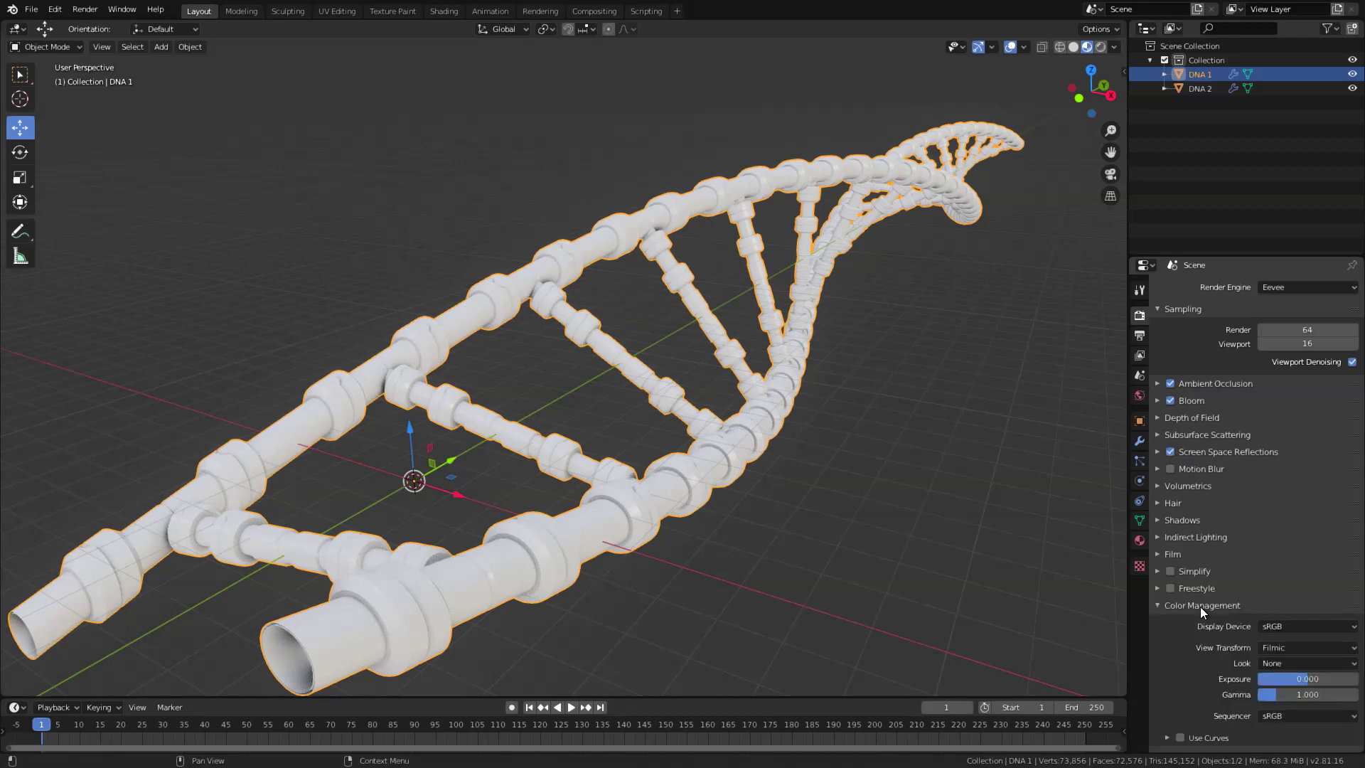
click(1276, 663)
click(1283, 633)
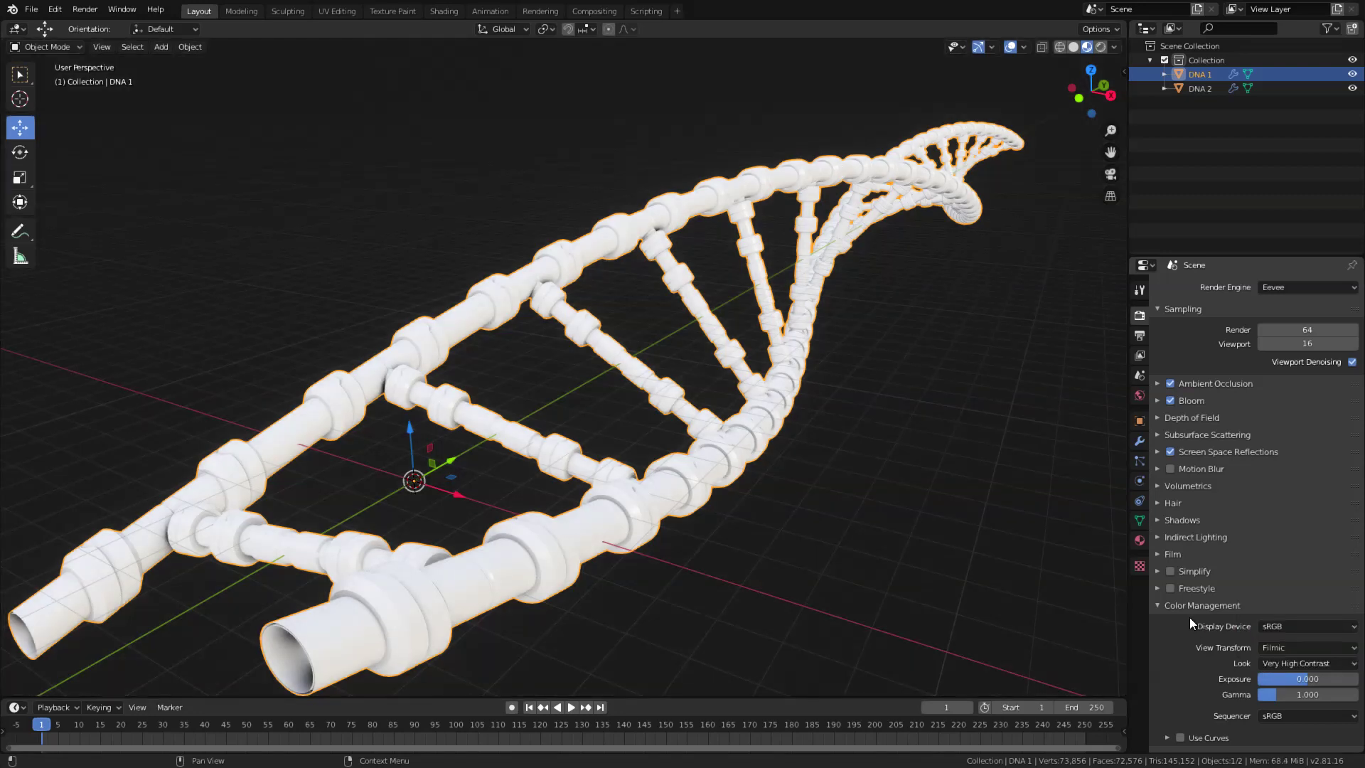
click(1188, 606)
middle_drag(924, 541, 713, 472)
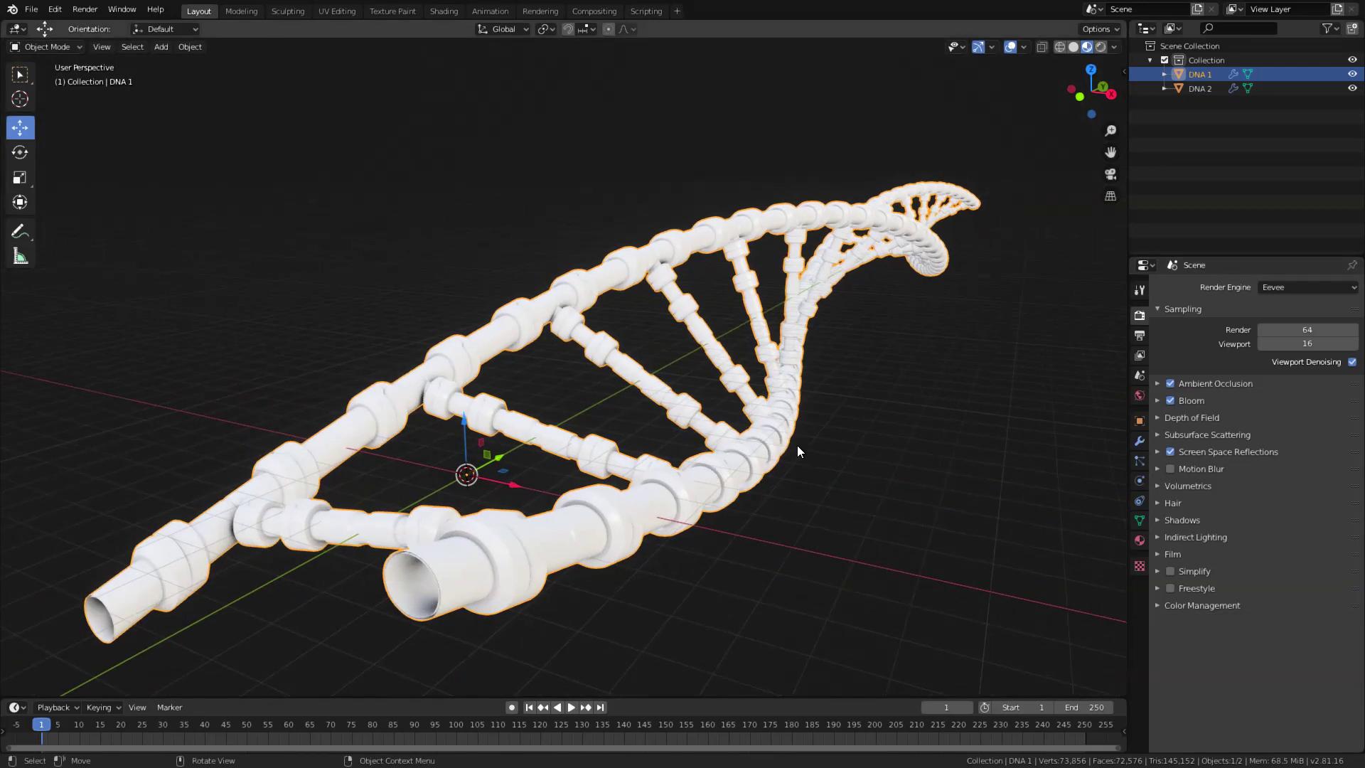
Step: Switch to the Shading workspace and set the Material Preview background strength to 0
click(441, 14)
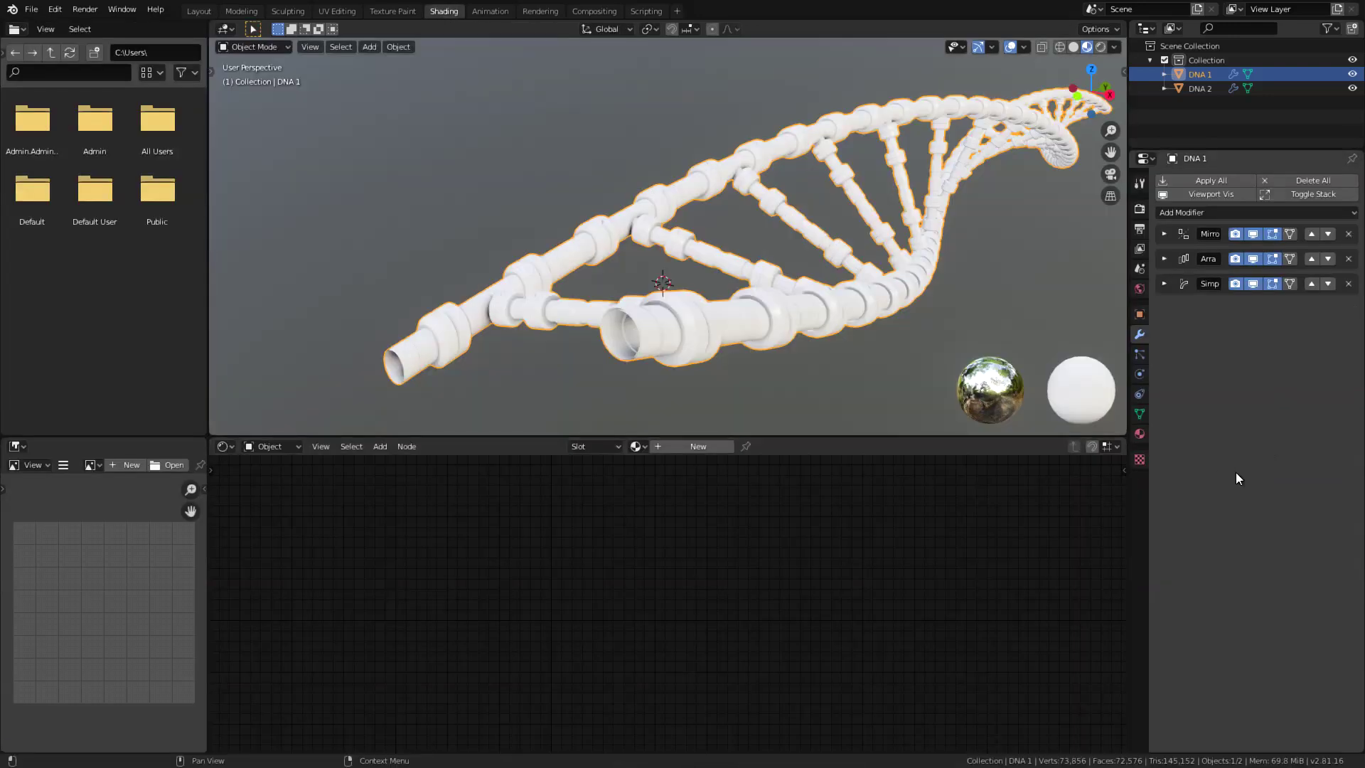
click(1109, 47)
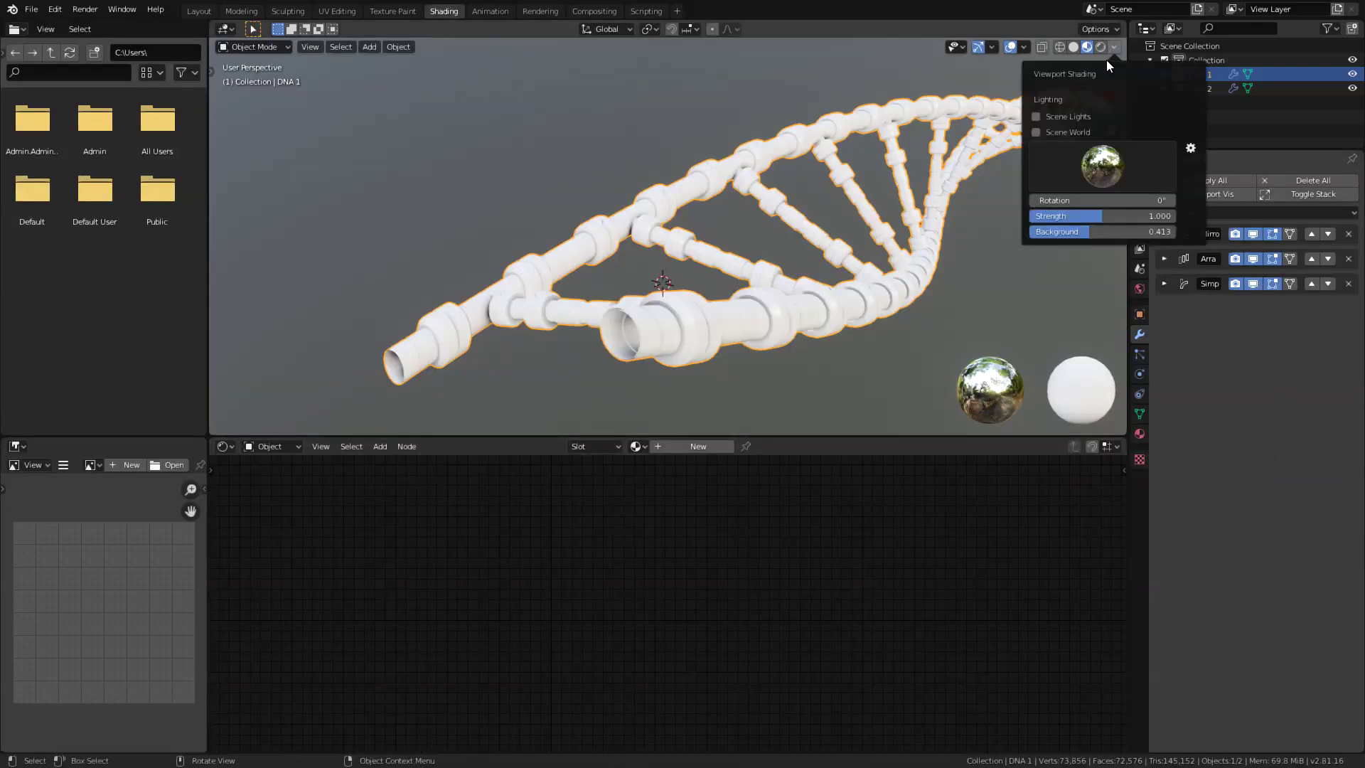
drag(1081, 232, 1038, 233)
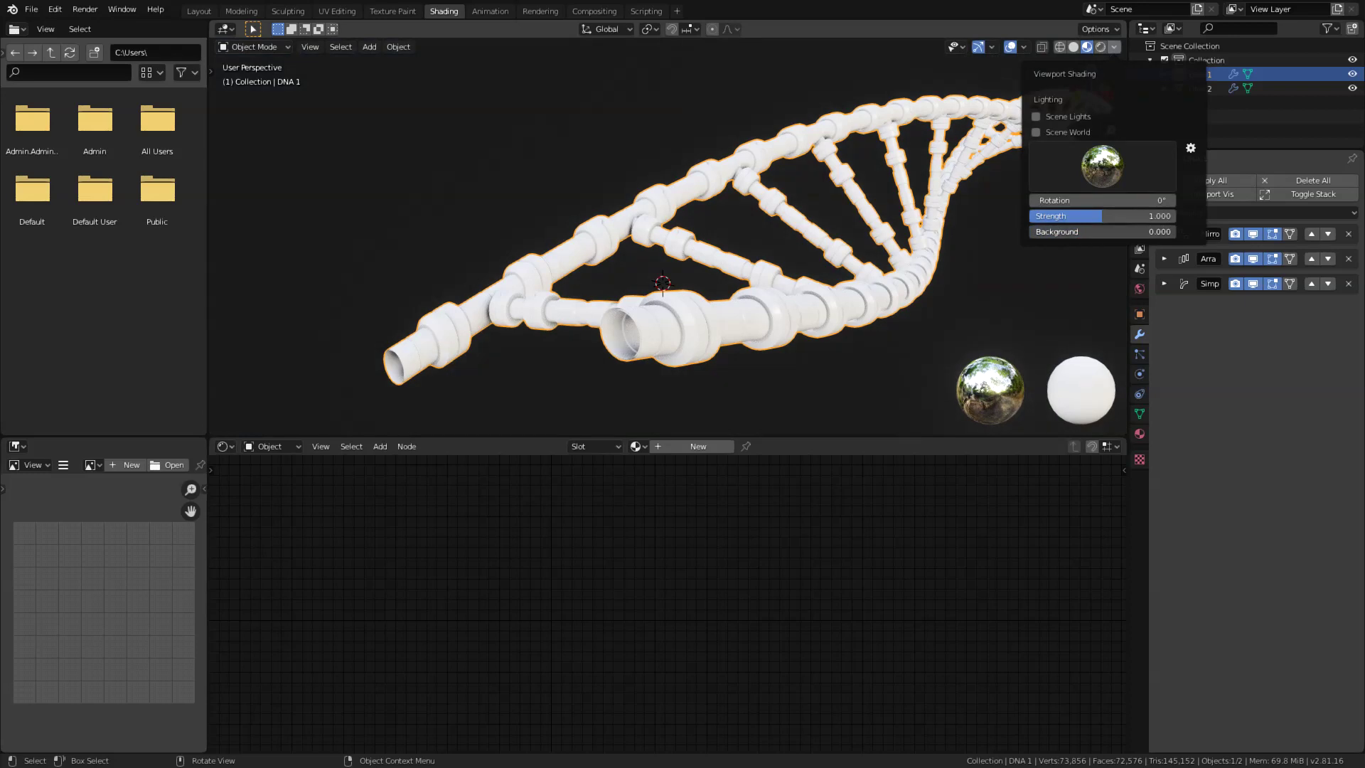
Step: Create a new material for DNA 1 and name it "DNA 1 Material"
click(708, 450)
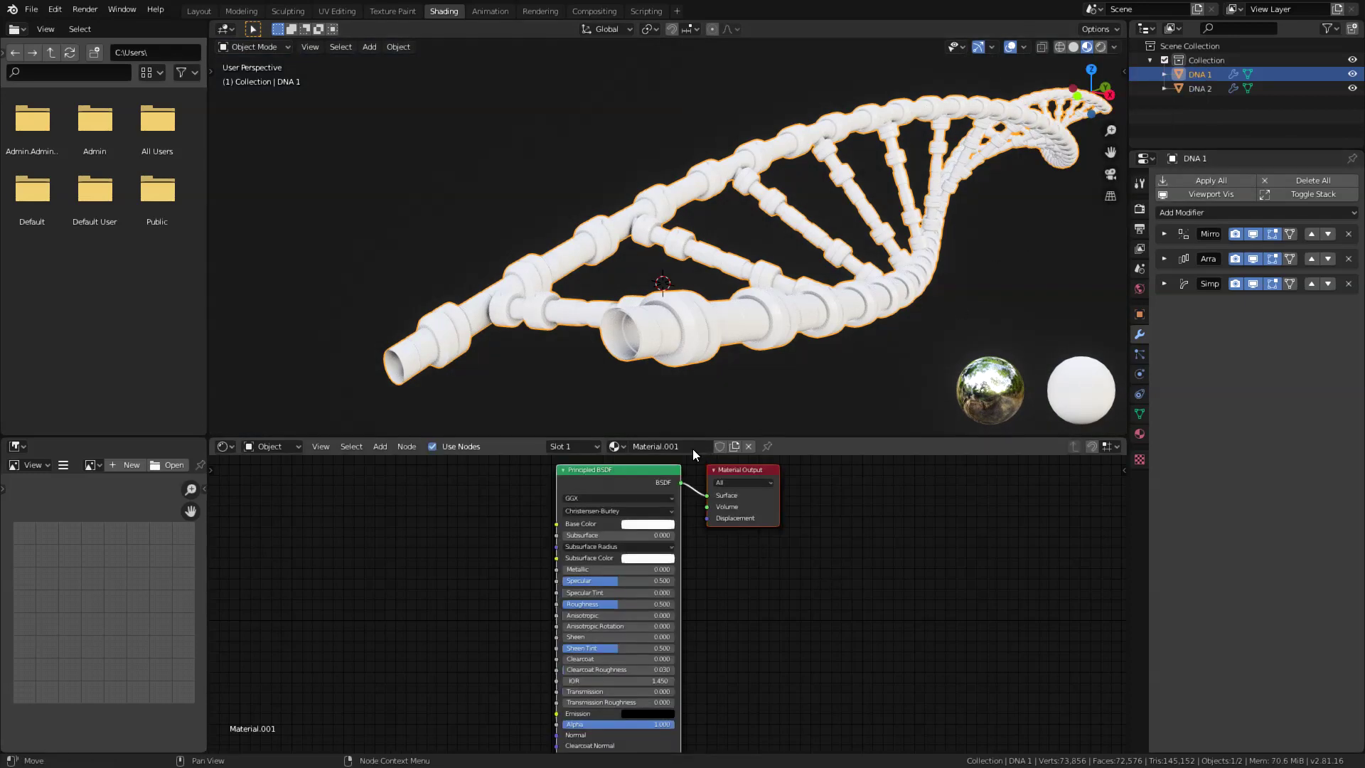
click(693, 449)
text(DNA 1)
key(Return)
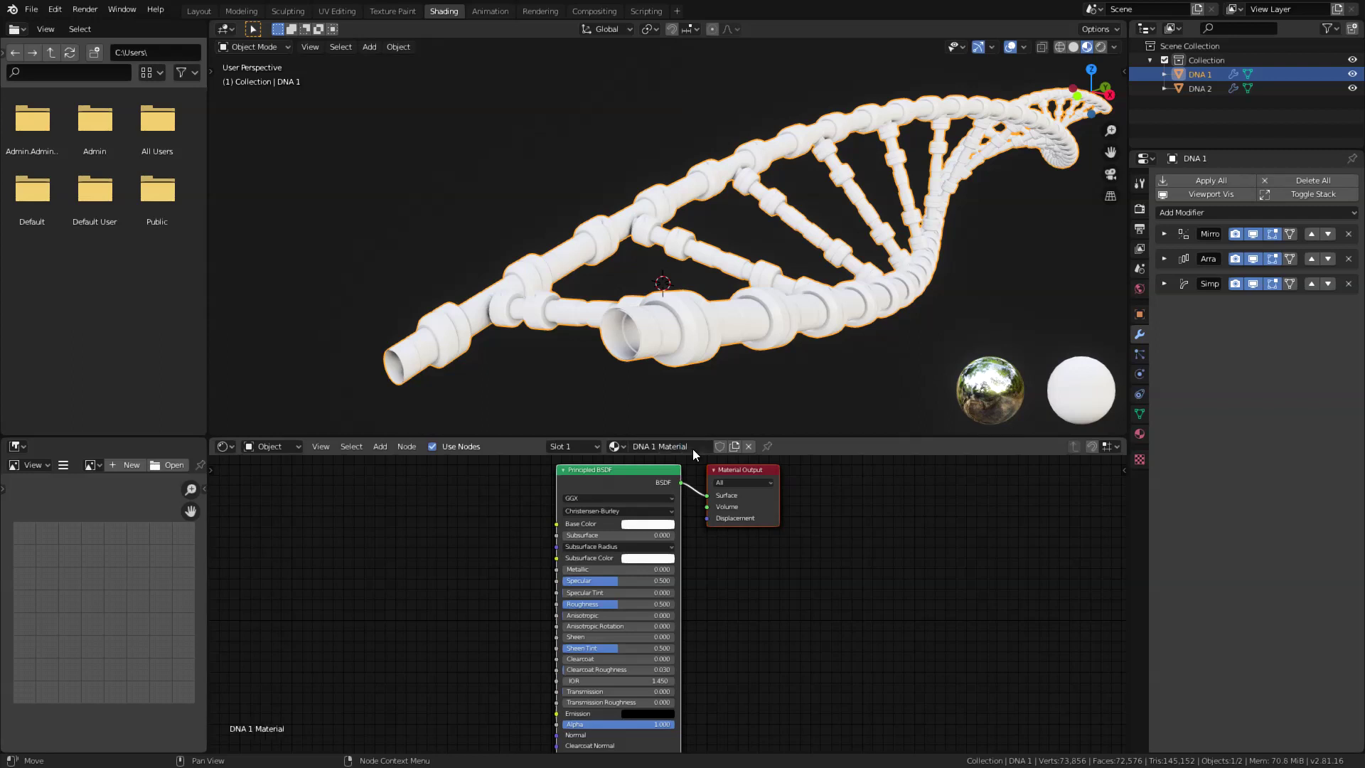
Step: Disconnect the Principled BSDF from the Material Output and move it aside to free space between them
click(645, 485)
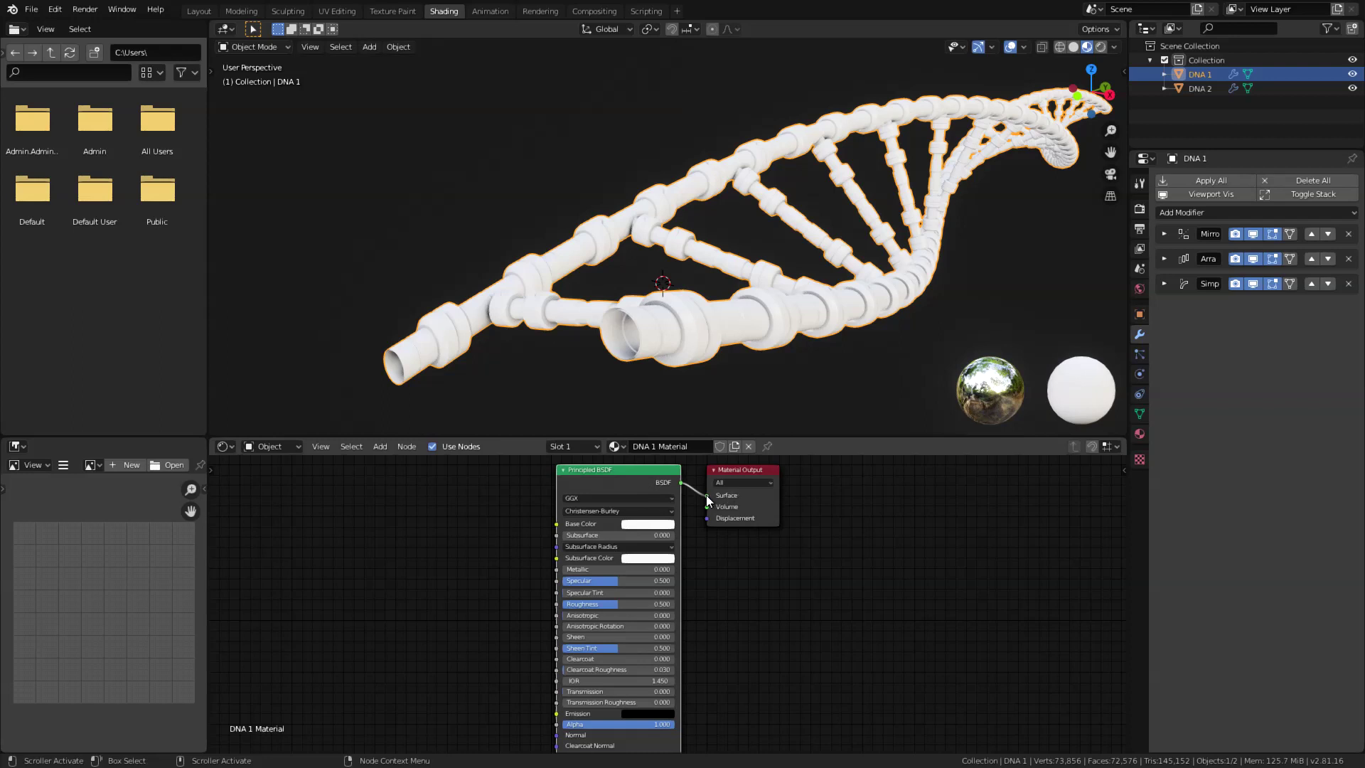
drag(706, 495, 329, 620)
middle_drag(636, 553, 660, 566)
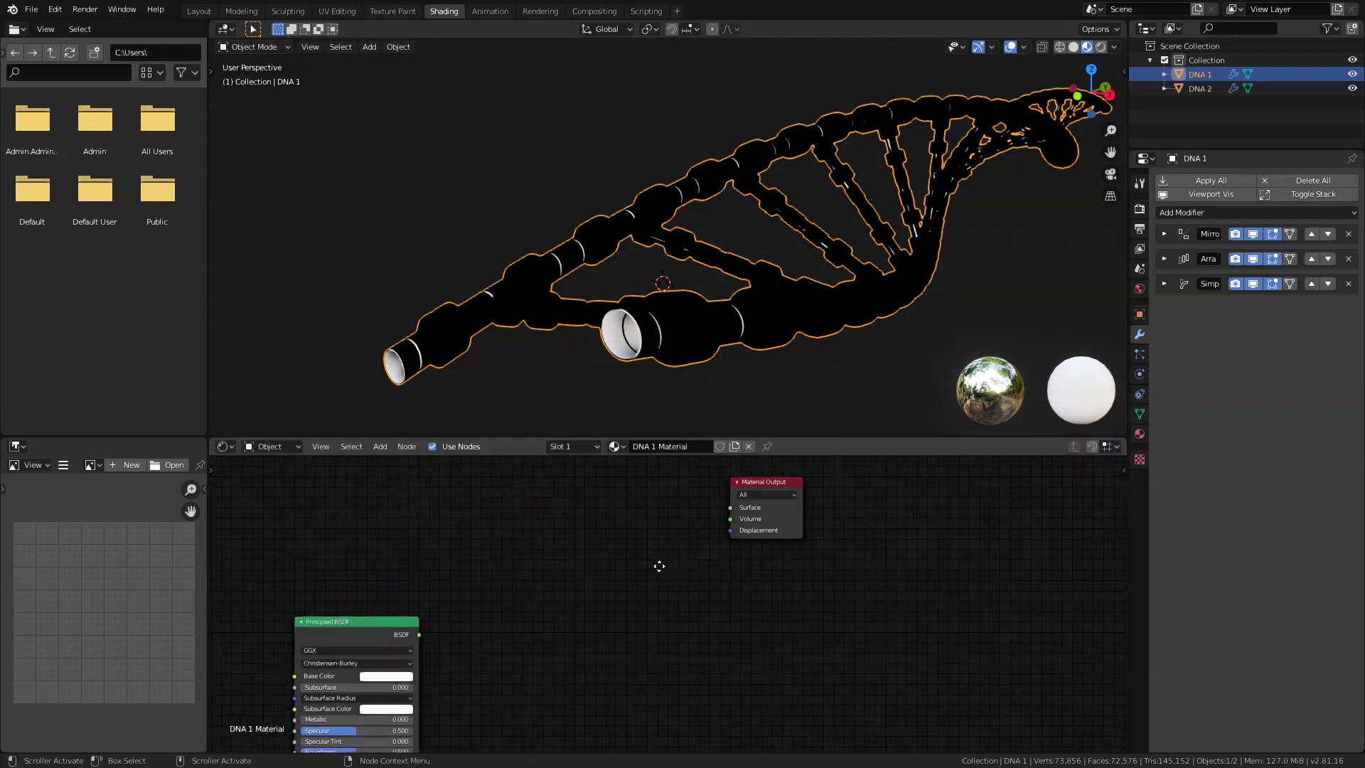
Step: Add a Mix Shader node and a Transparent BSDF node ahead of the Material Output
key(shift+a)
click(617, 528)
text(mix)
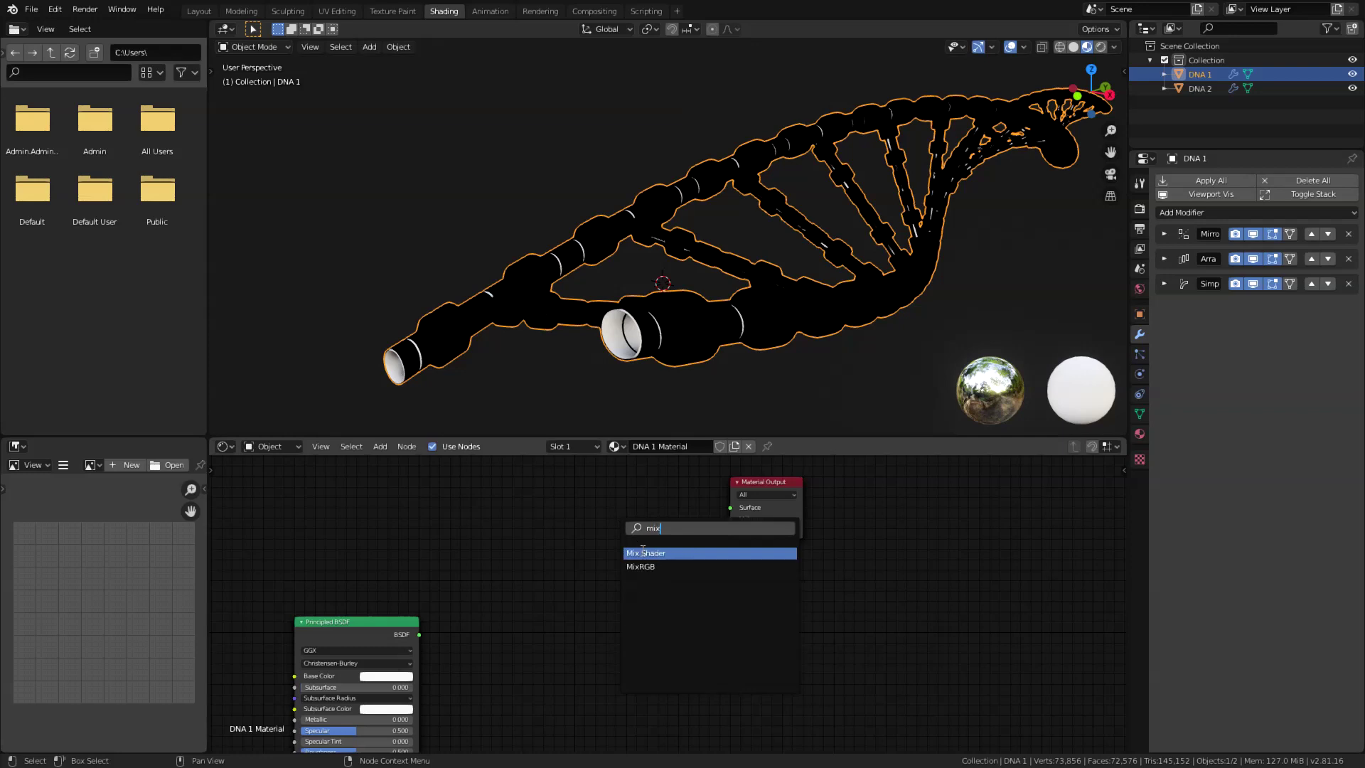
click(642, 552)
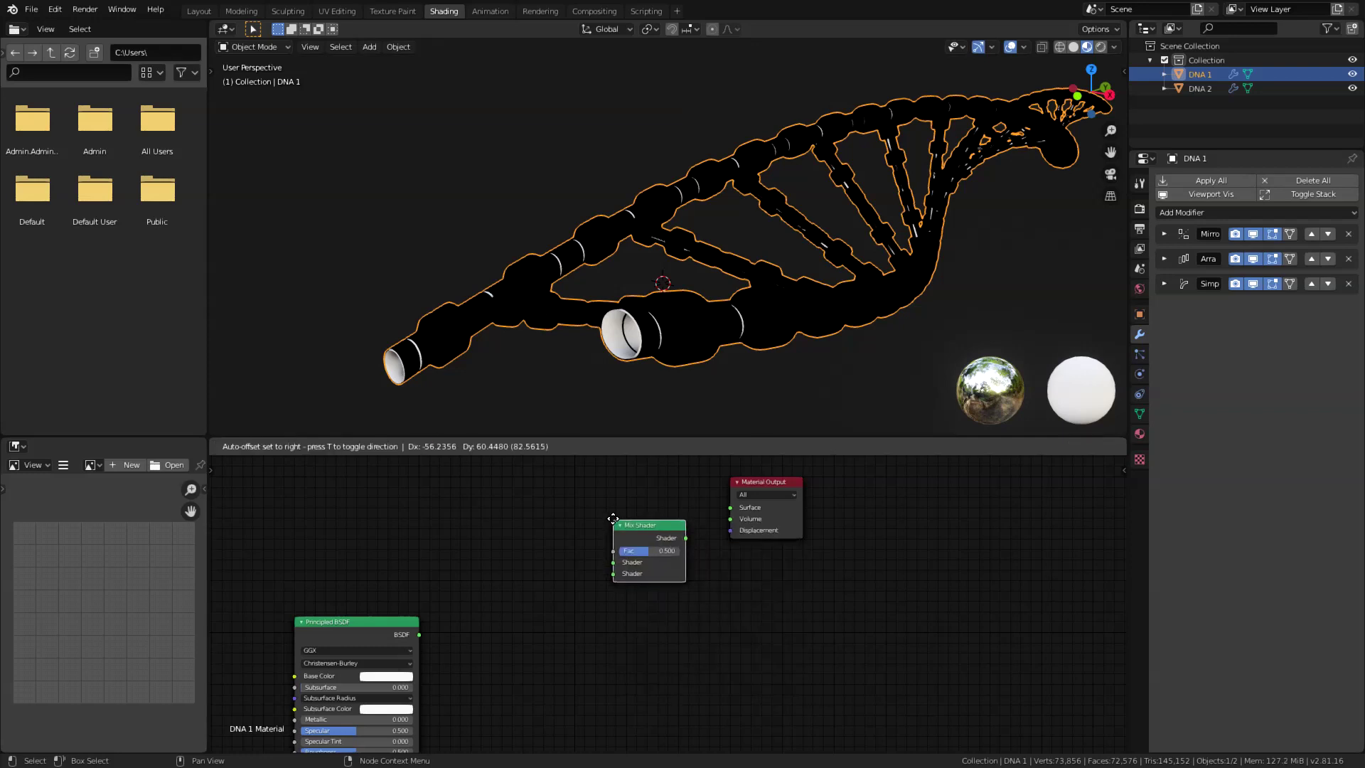
click(614, 502)
key(shift+a)
click(617, 506)
text(tra)
click(658, 544)
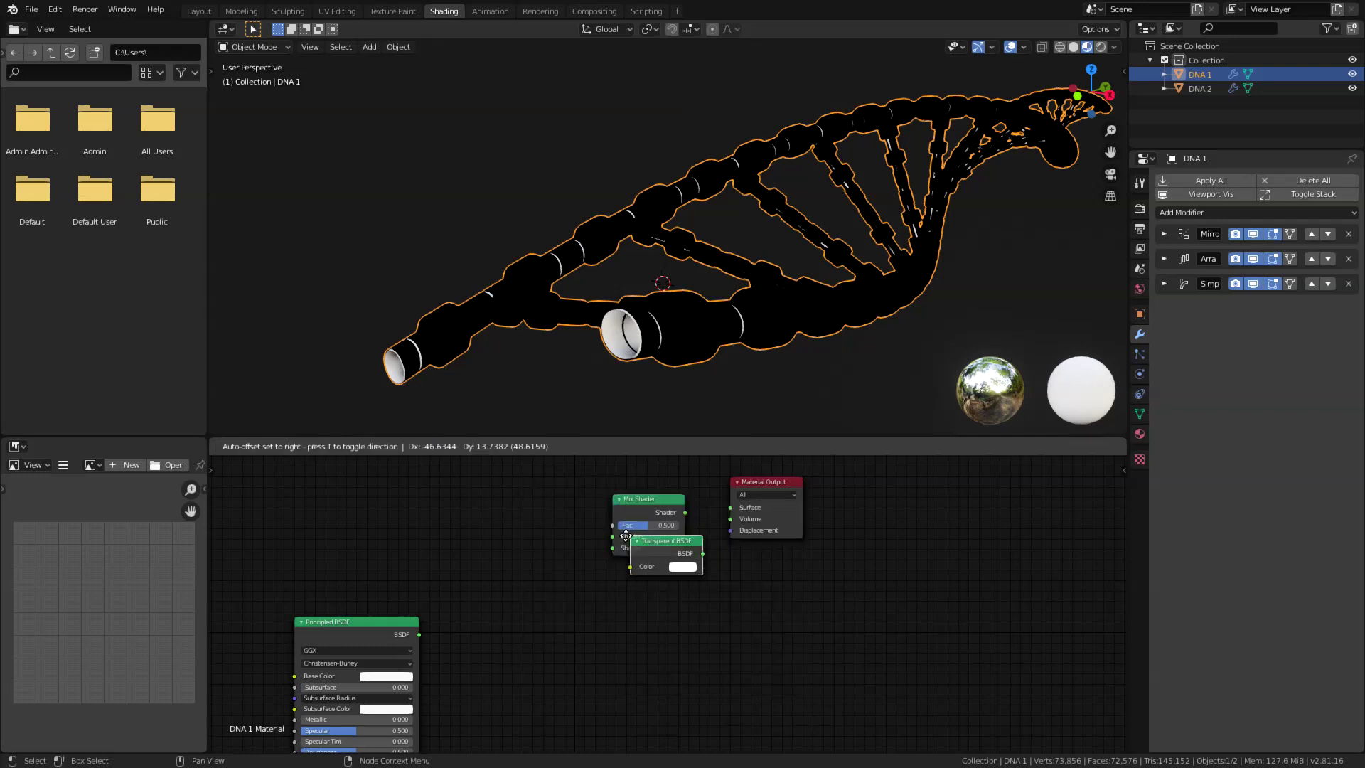
click(510, 535)
Step: Link Transparent BSDF and Principled BSDF to the Mix Shader's first and second shader inputs, and its output to the Material Output's Surface
click(655, 518)
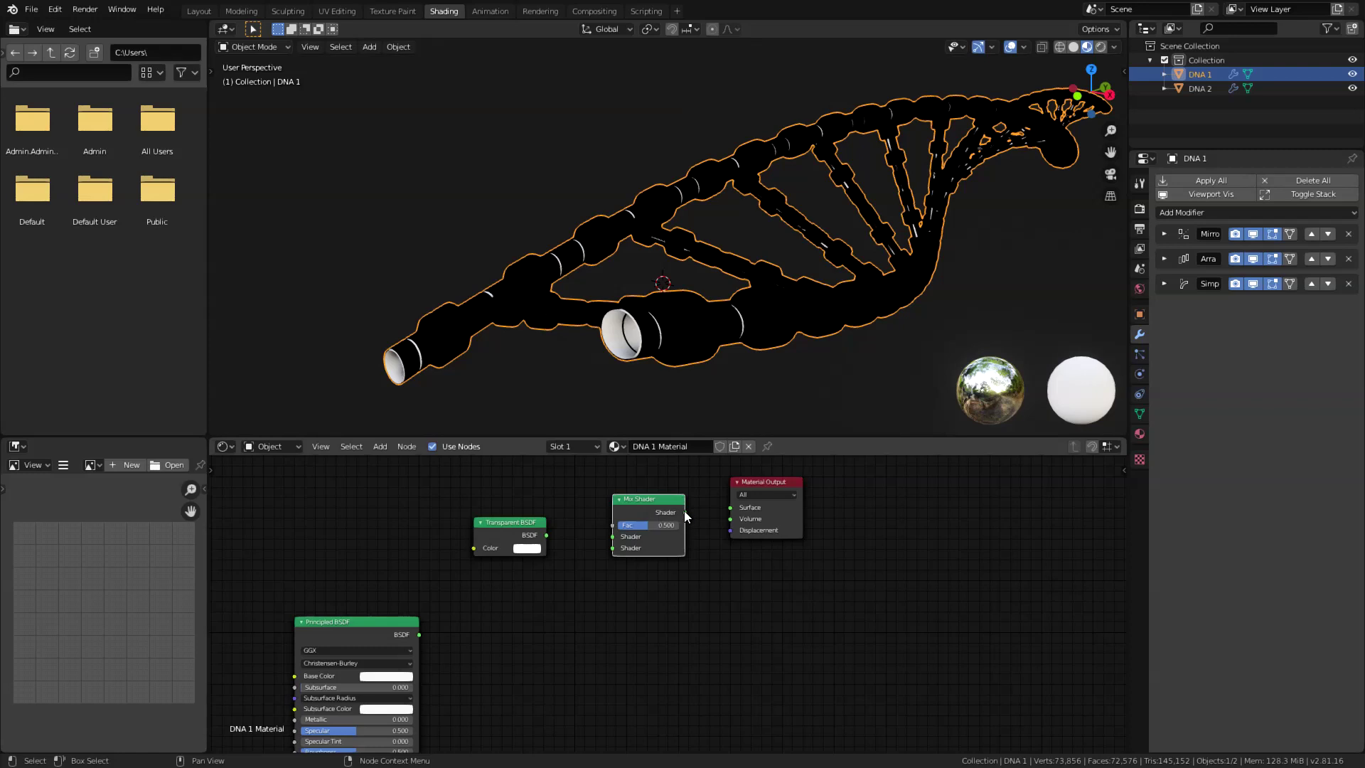
drag(685, 512, 729, 506)
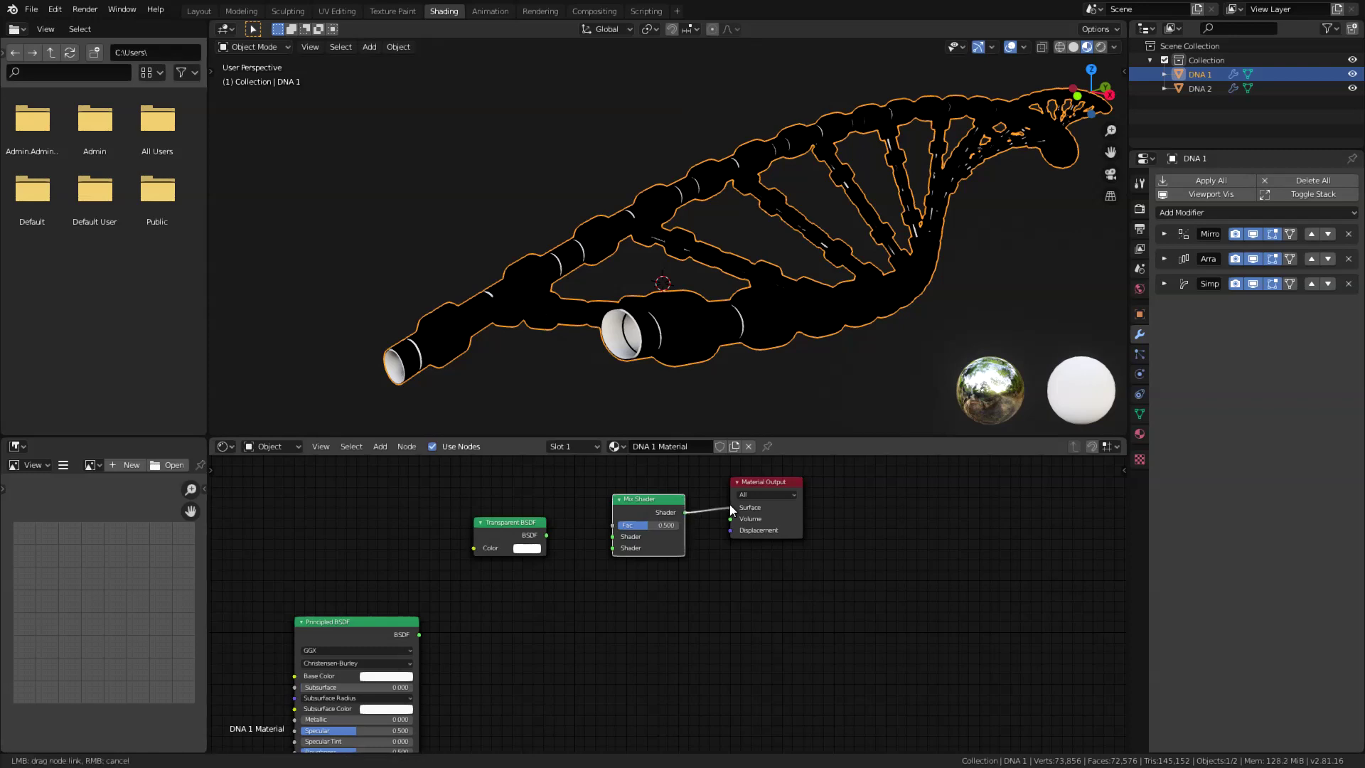
click(543, 537)
drag(545, 536, 616, 536)
drag(365, 634, 607, 549)
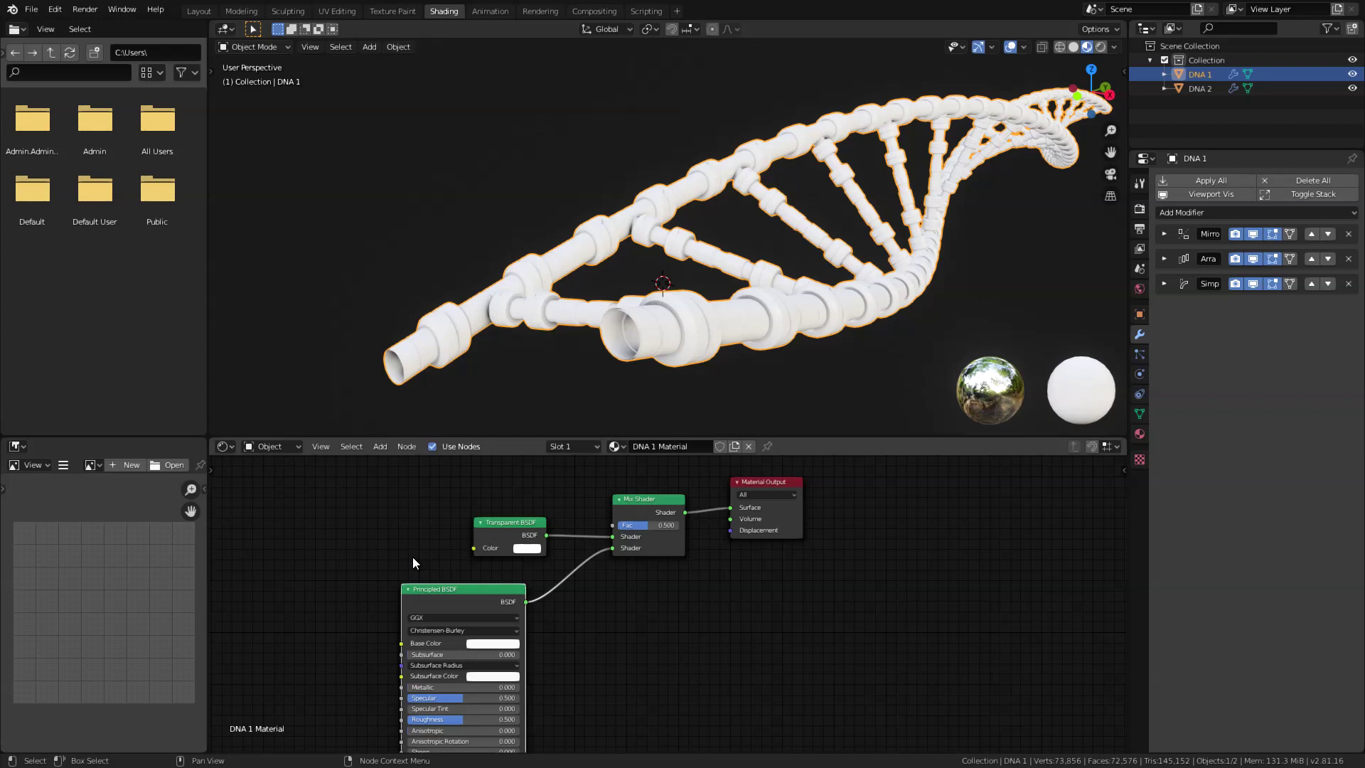
Step: Add a ColorRamp node and a Noise Texture node ahead of the Transparent BSDF
middle_drag(413, 556, 539, 591)
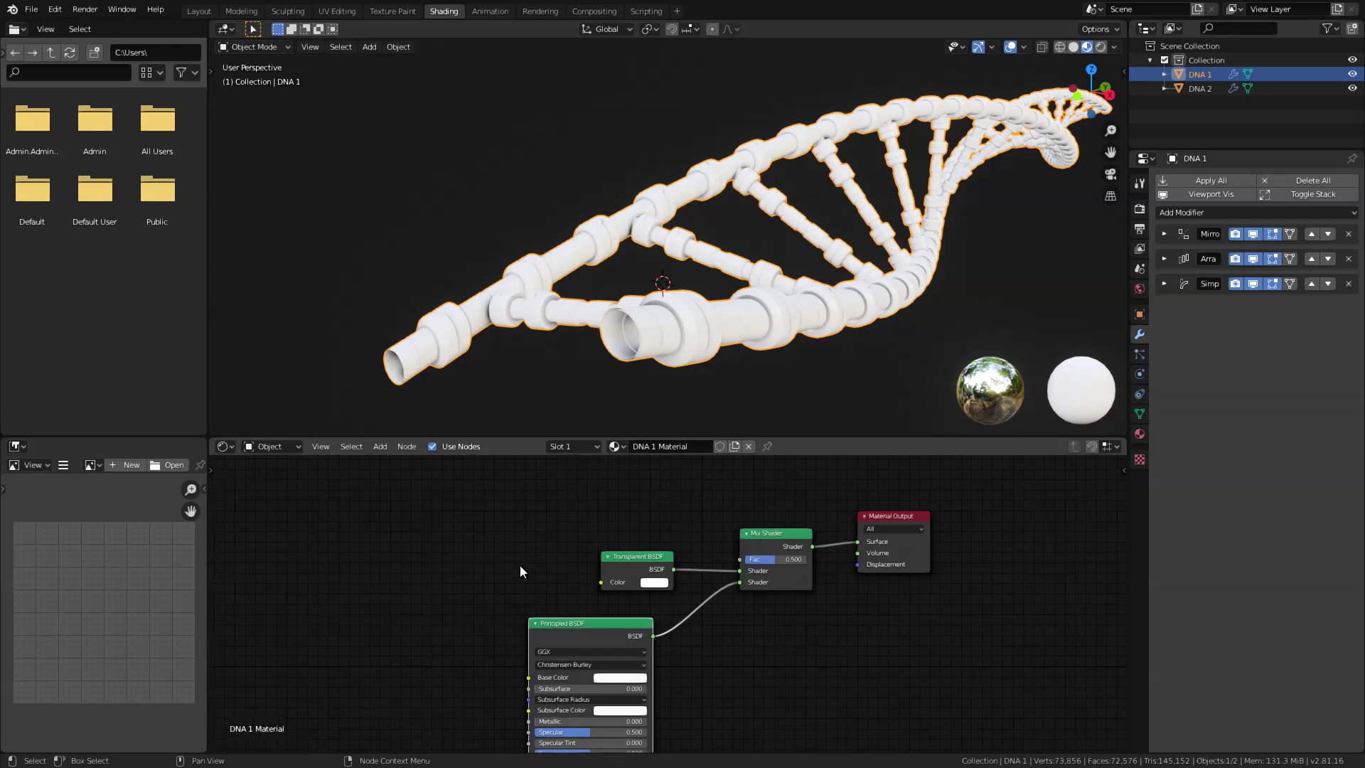
key(shift+a)
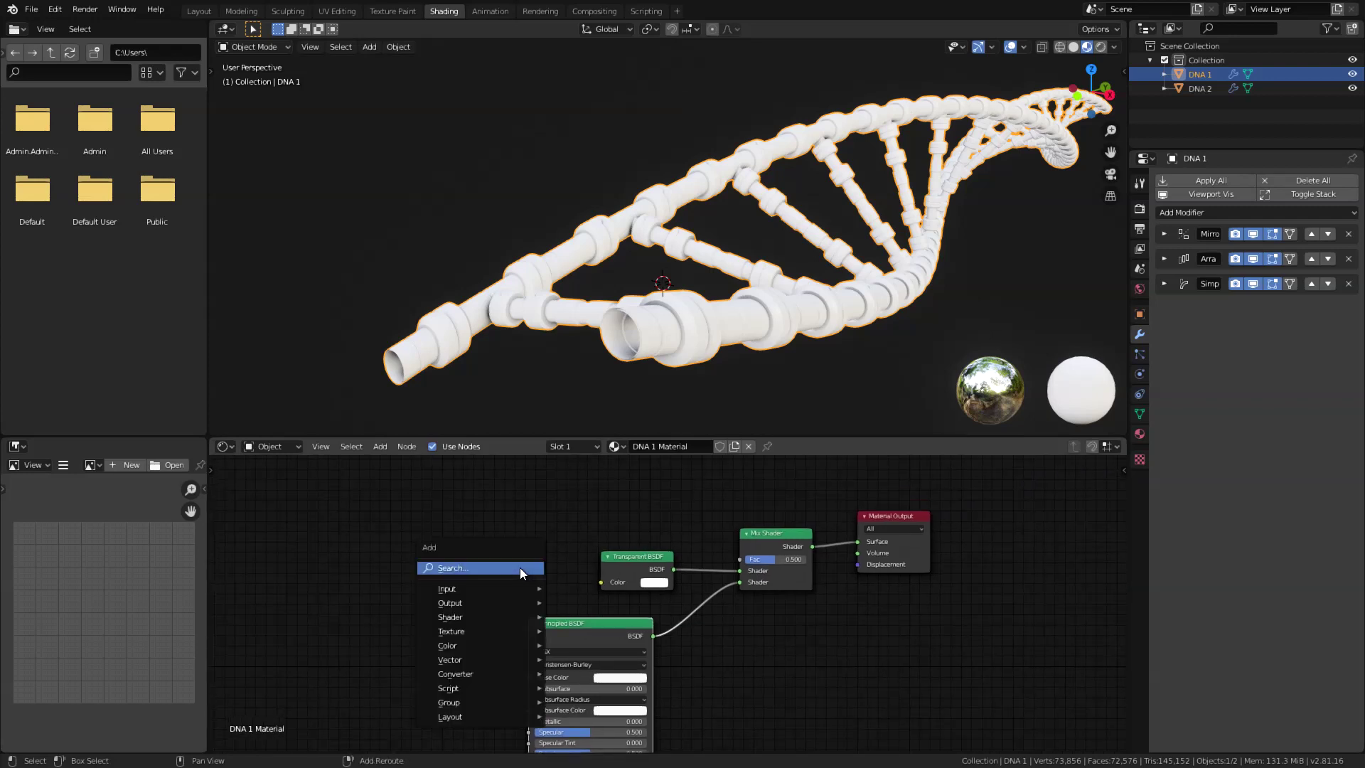
click(519, 567)
text(co)
click(554, 633)
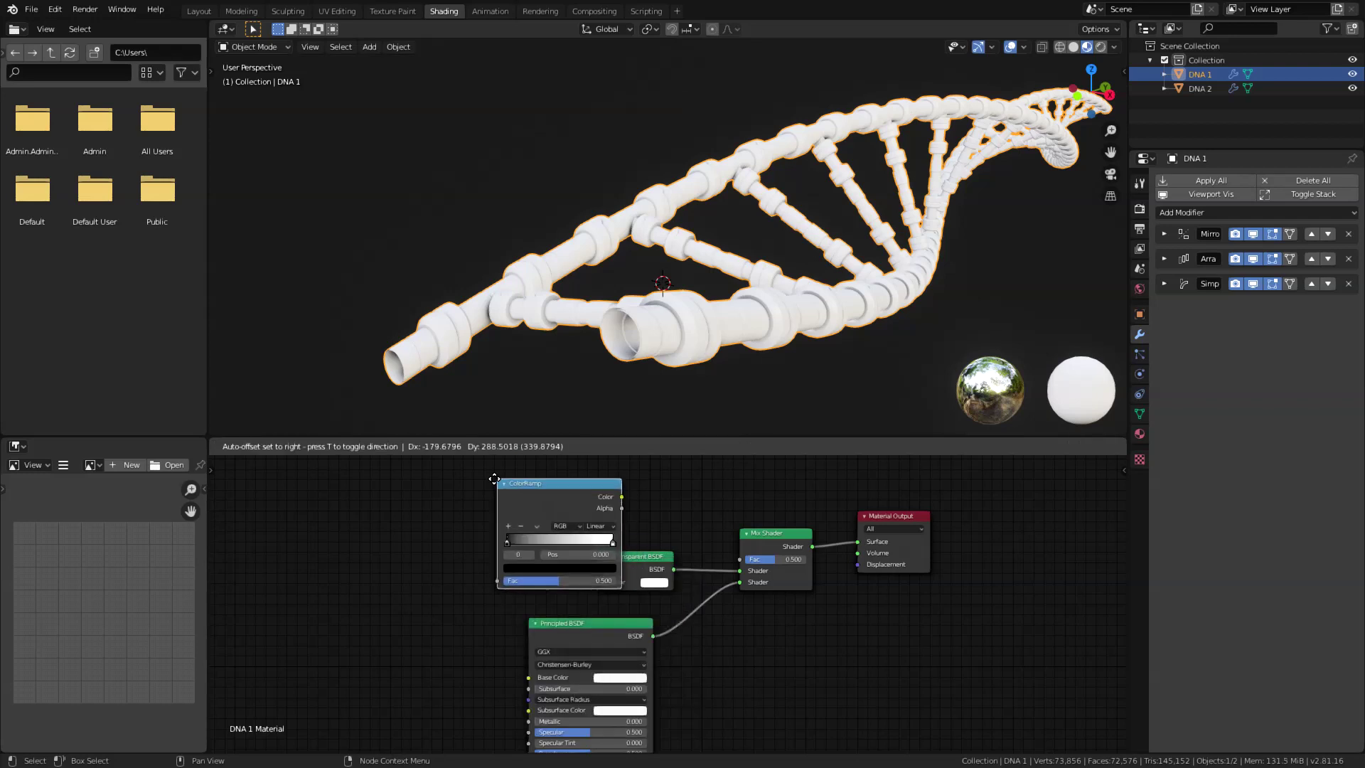
click(459, 504)
key(shift+a)
click(459, 505)
text(noi)
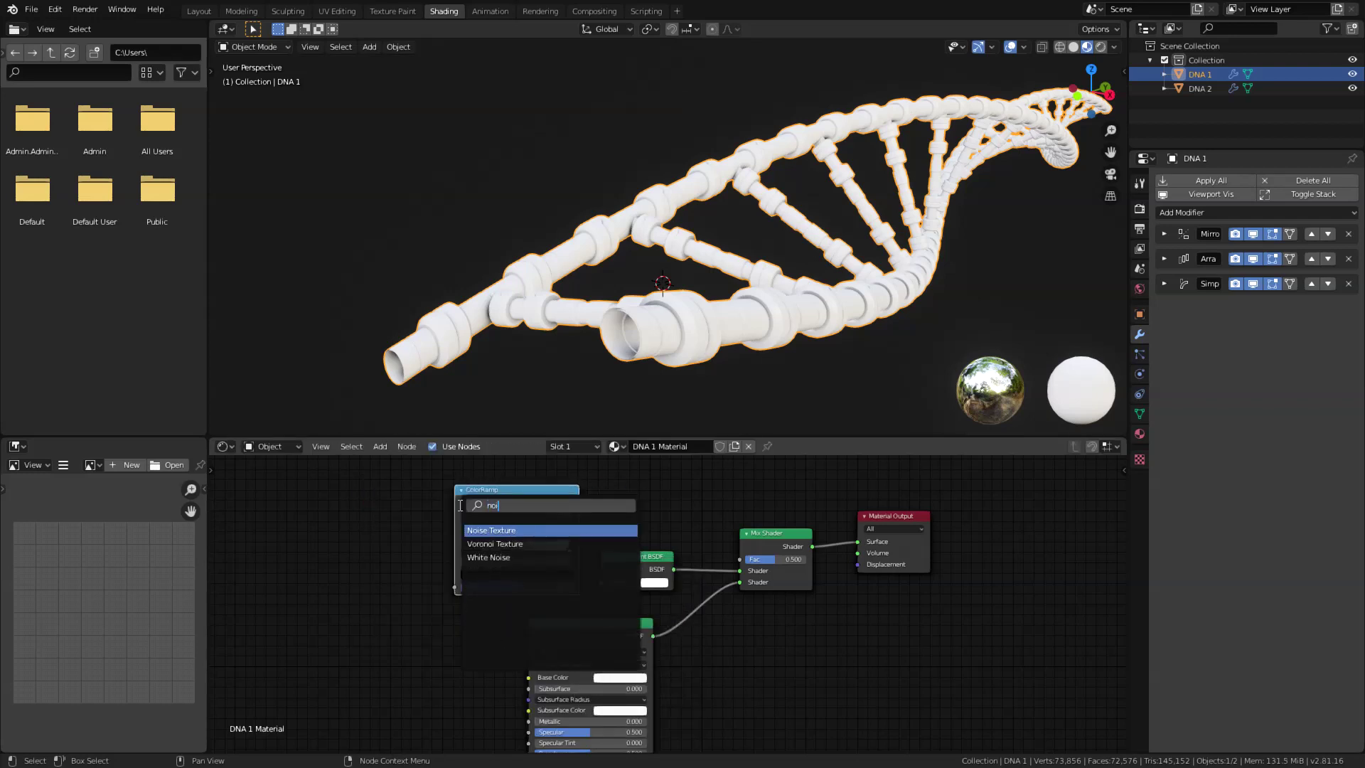
click(467, 530)
click(367, 514)
Step: Add Texture Coordinate and Mapping nodes to the Noise Texture, and feed the Mapping vector from the Object coordinates
middle_drag(367, 514, 438, 522)
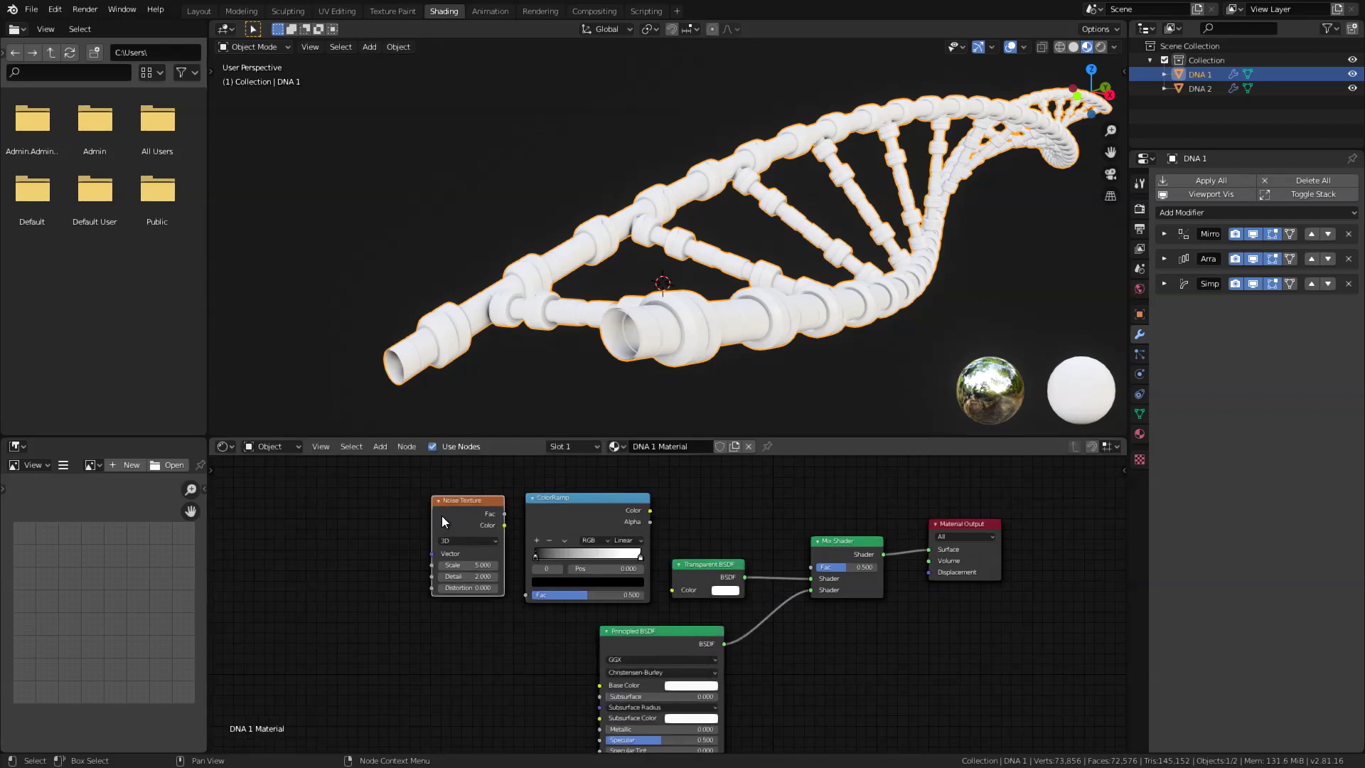
key(ctrl+t)
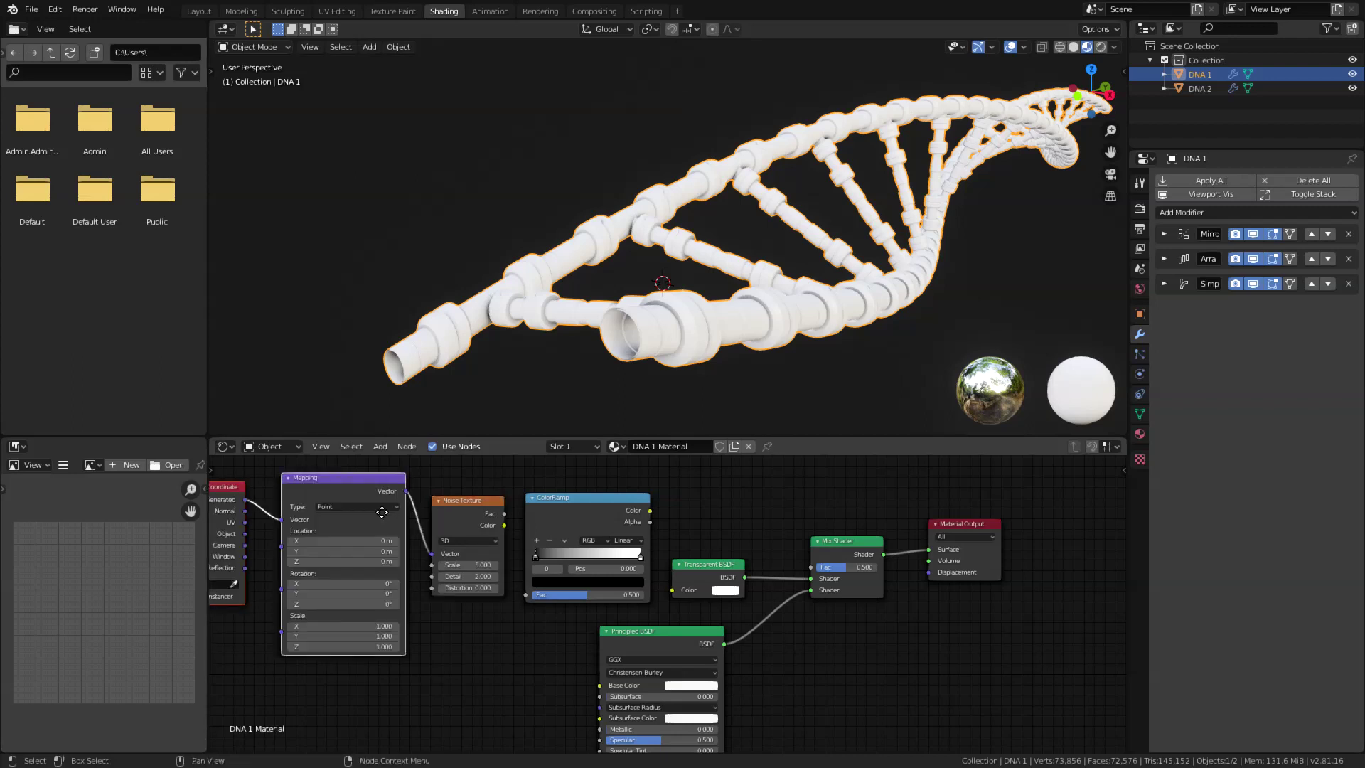
middle_drag(384, 511, 429, 531)
click(514, 533)
middle_drag(651, 547, 674, 540)
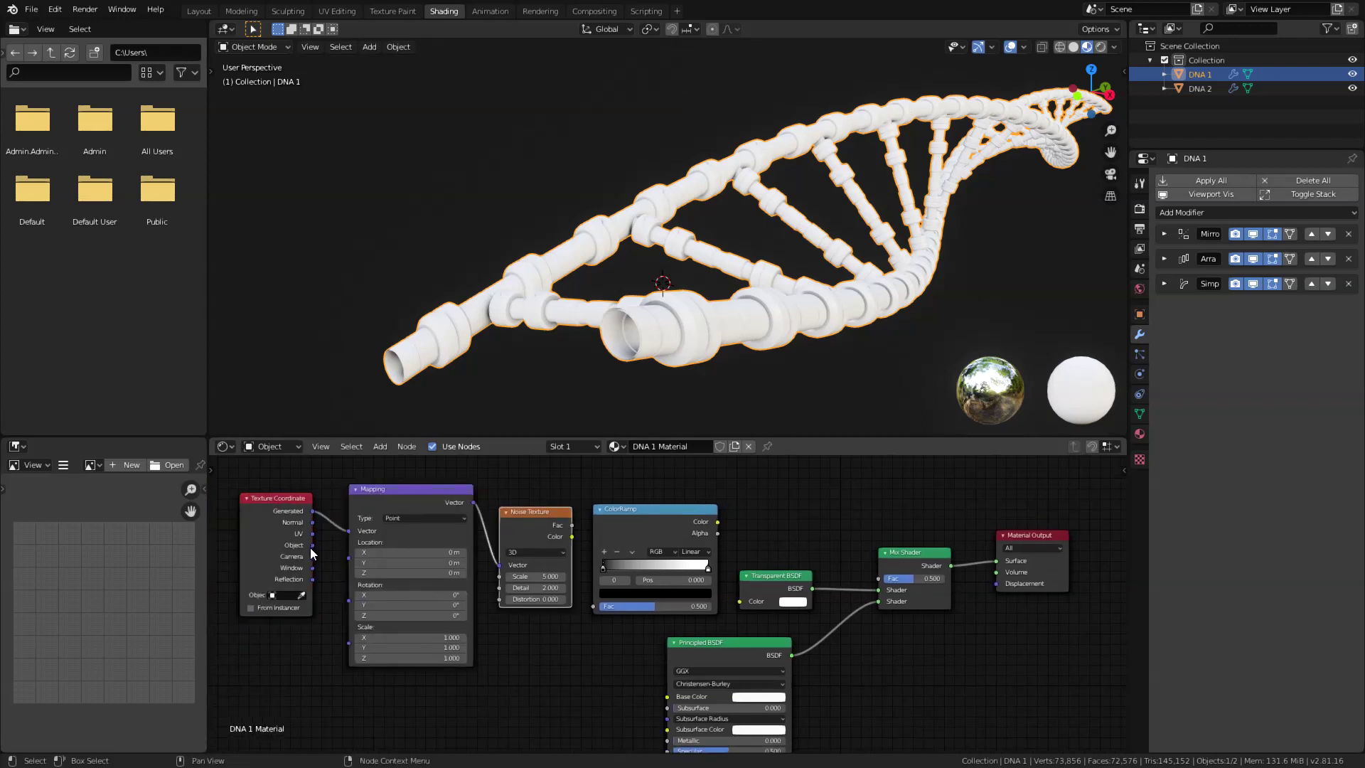
drag(313, 545, 351, 529)
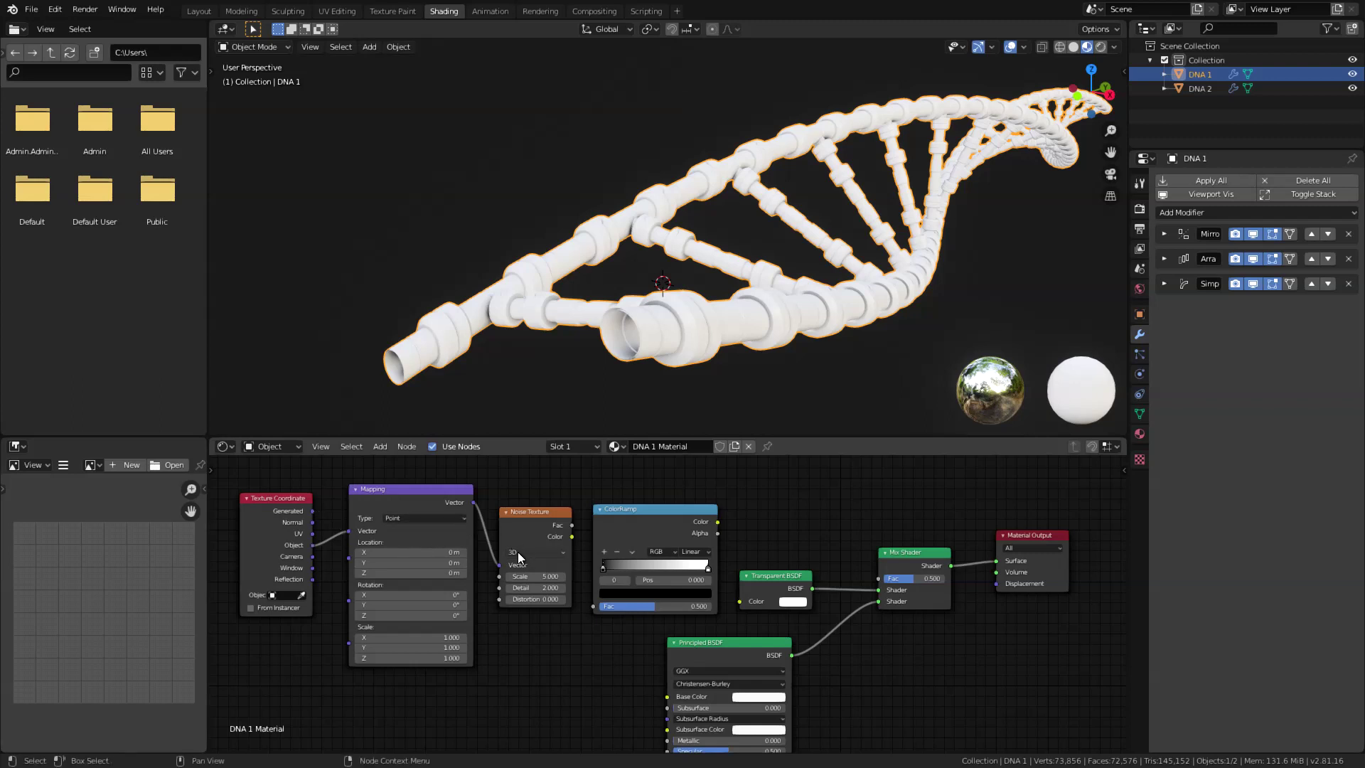
Step: Set the Noise Texture to 4D and move the Mapping link from its Vector input to its W input
scroll(527, 484, up, 2)
click(557, 566)
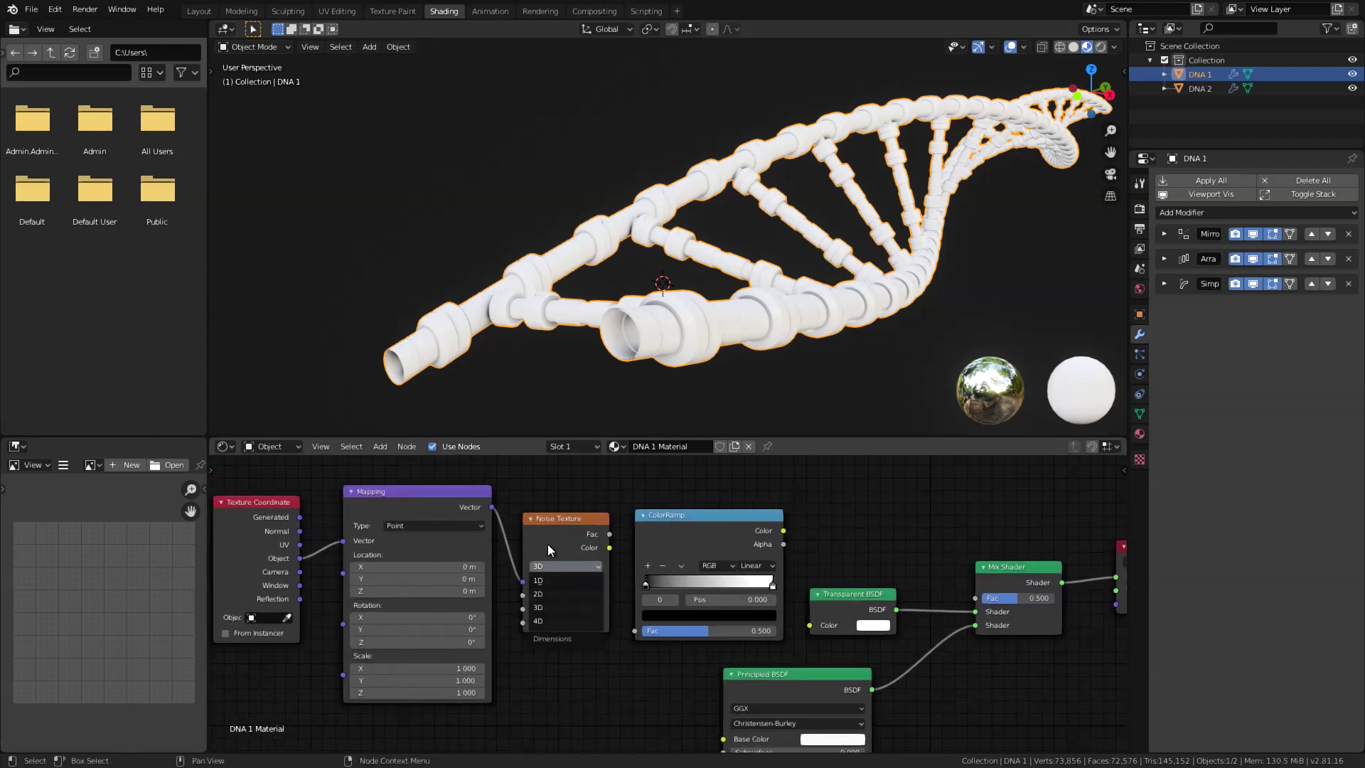
click(549, 621)
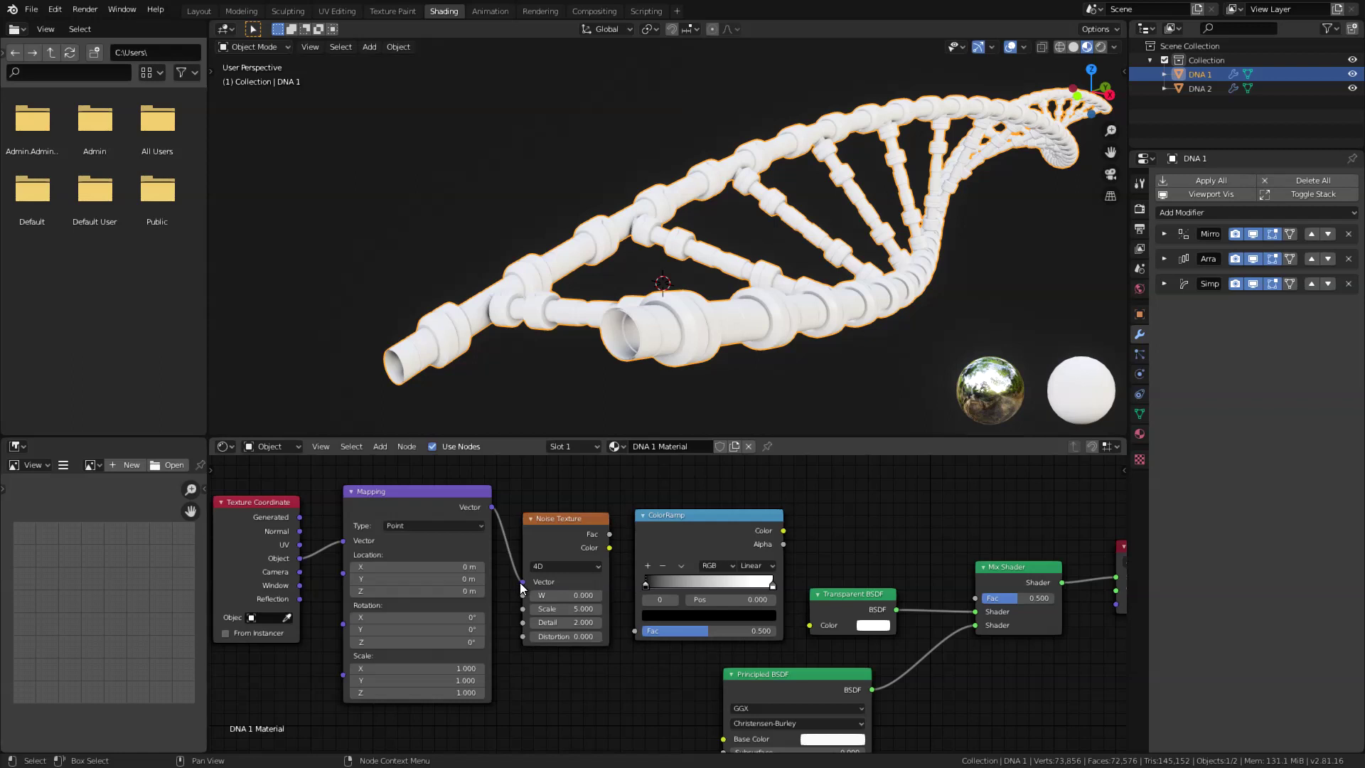
mouse_move(521, 587)
mouse_down()
mouse_move(506, 587)
mouse_move(523, 595)
mouse_up()
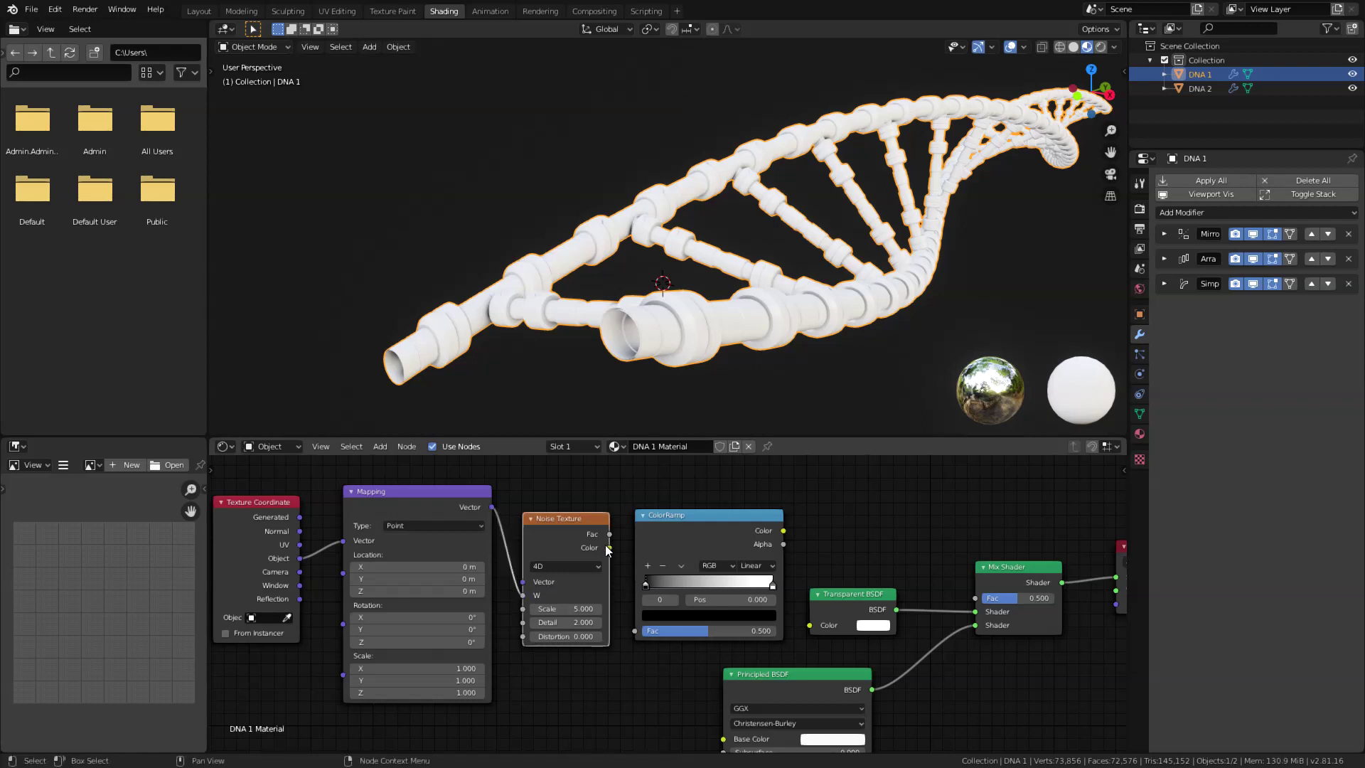
Step: Link the Noise Texture's Color to the ColorRamp's Fac, and the ColorRamp's Color to the Mix Shader's Fac
drag(612, 551, 638, 629)
middle_drag(638, 630, 526, 606)
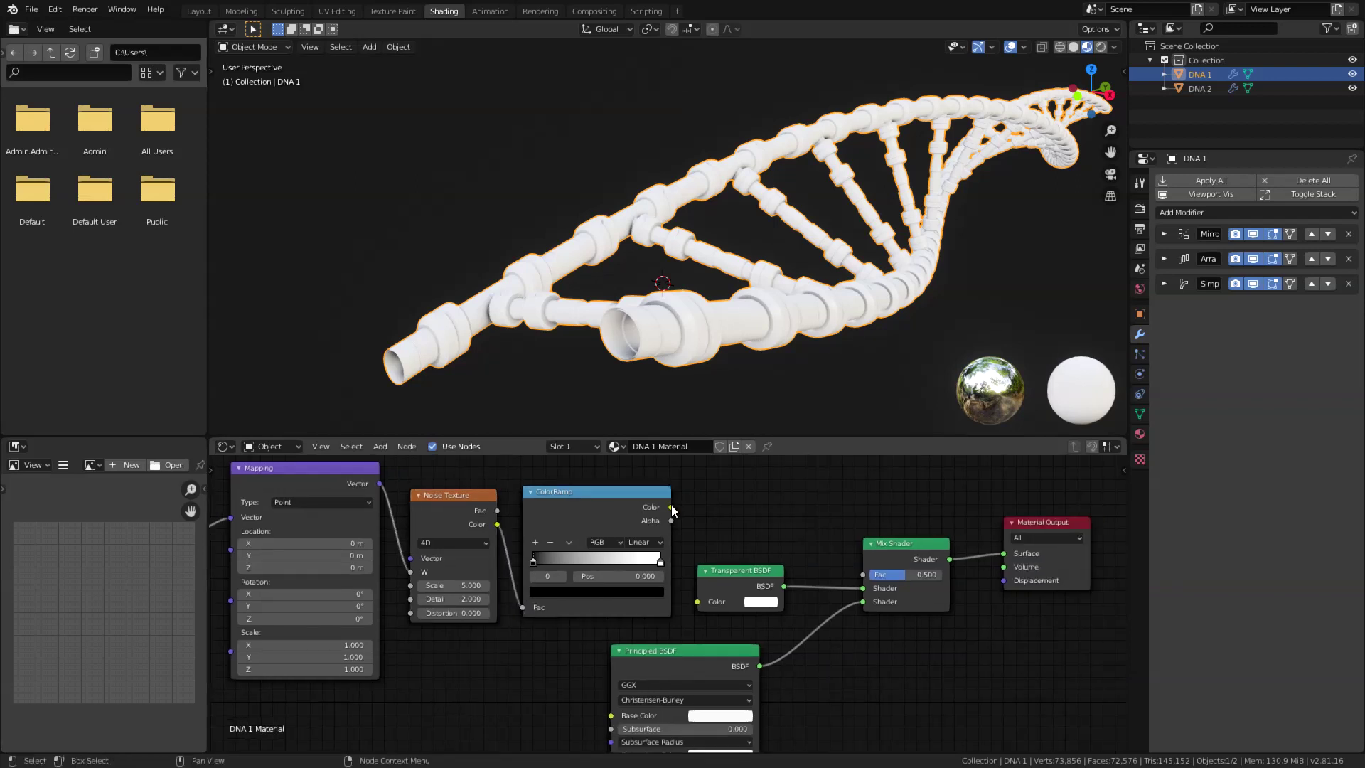
drag(671, 507, 864, 575)
Step: Tighten the ColorRamp by moving the black stop near the middle and the white stop to 0.591
middle_drag(585, 607, 677, 645)
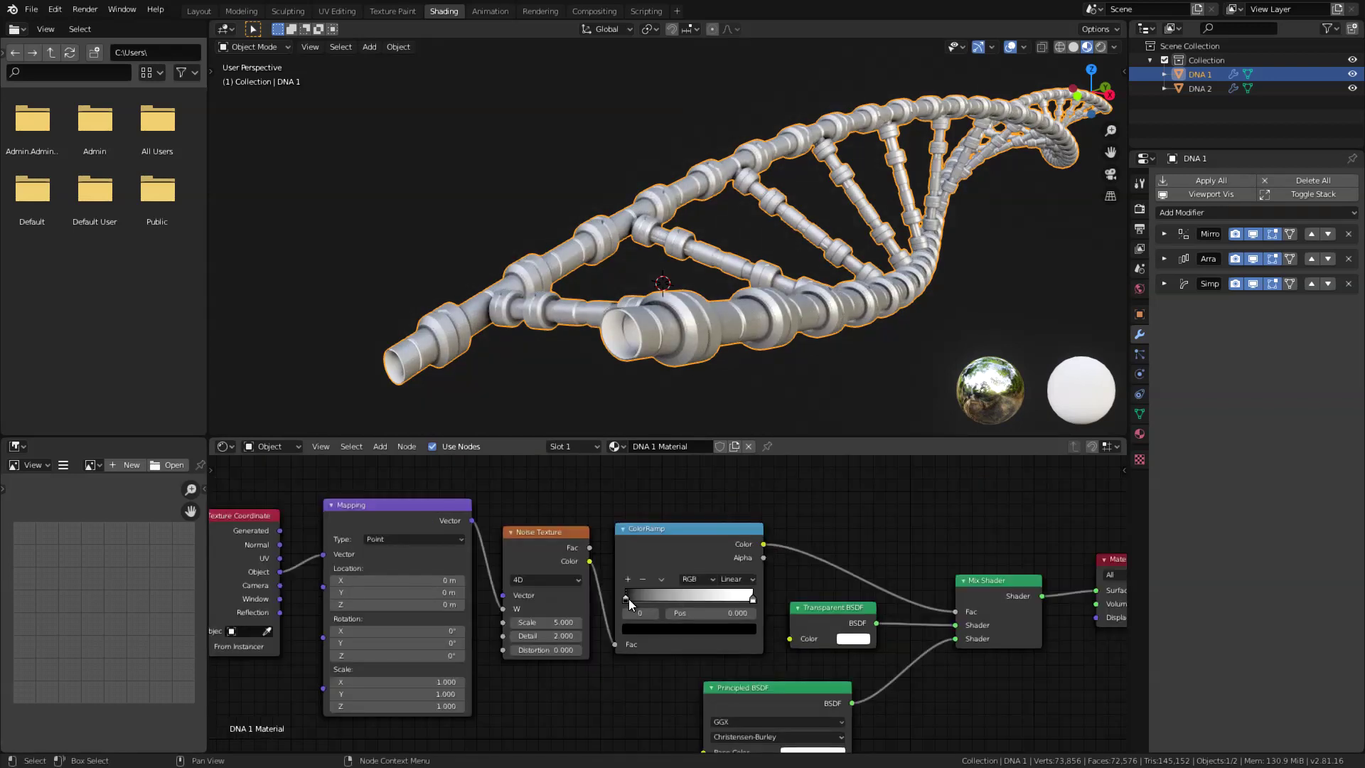
drag(628, 598, 707, 600)
scroll(787, 564, down, 2)
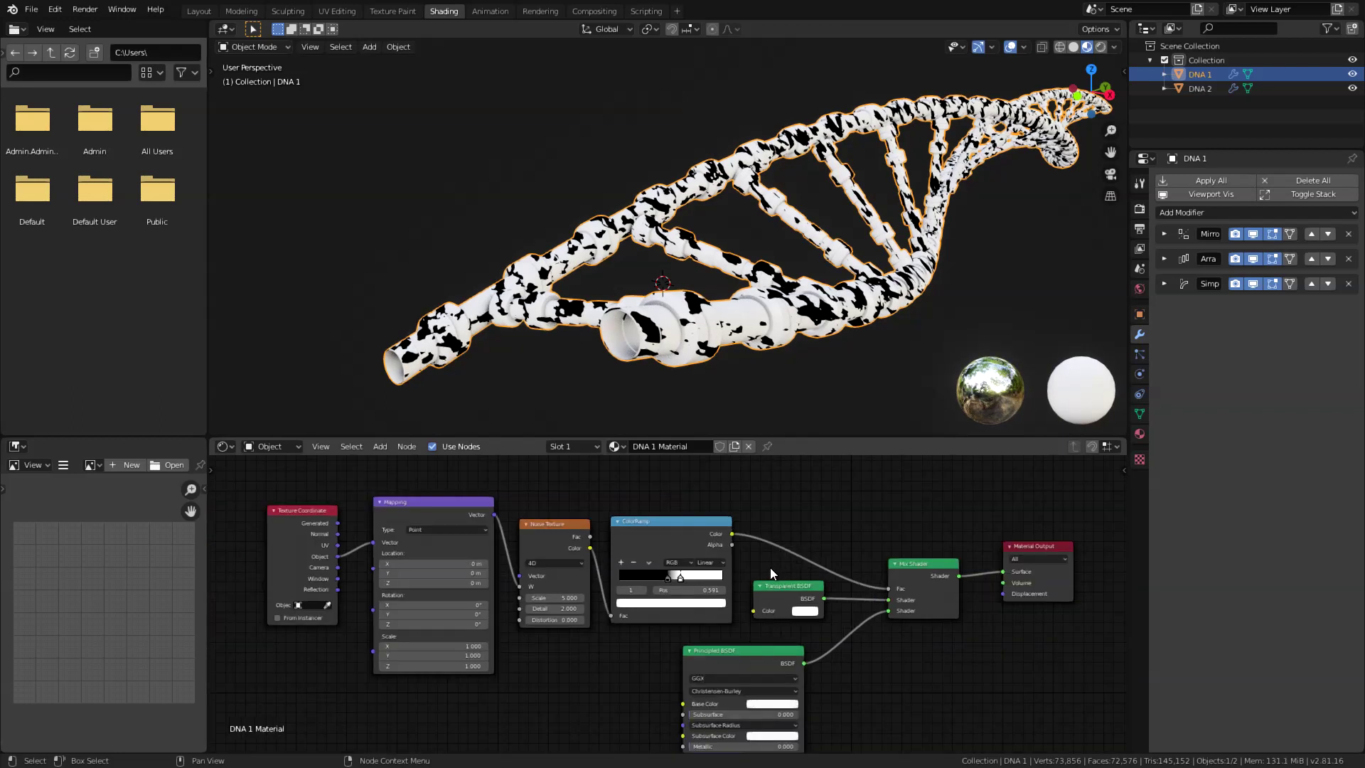
Step: Set the blend mode of DNA 1 Material to Alpha Blend in the material's options
key(n)
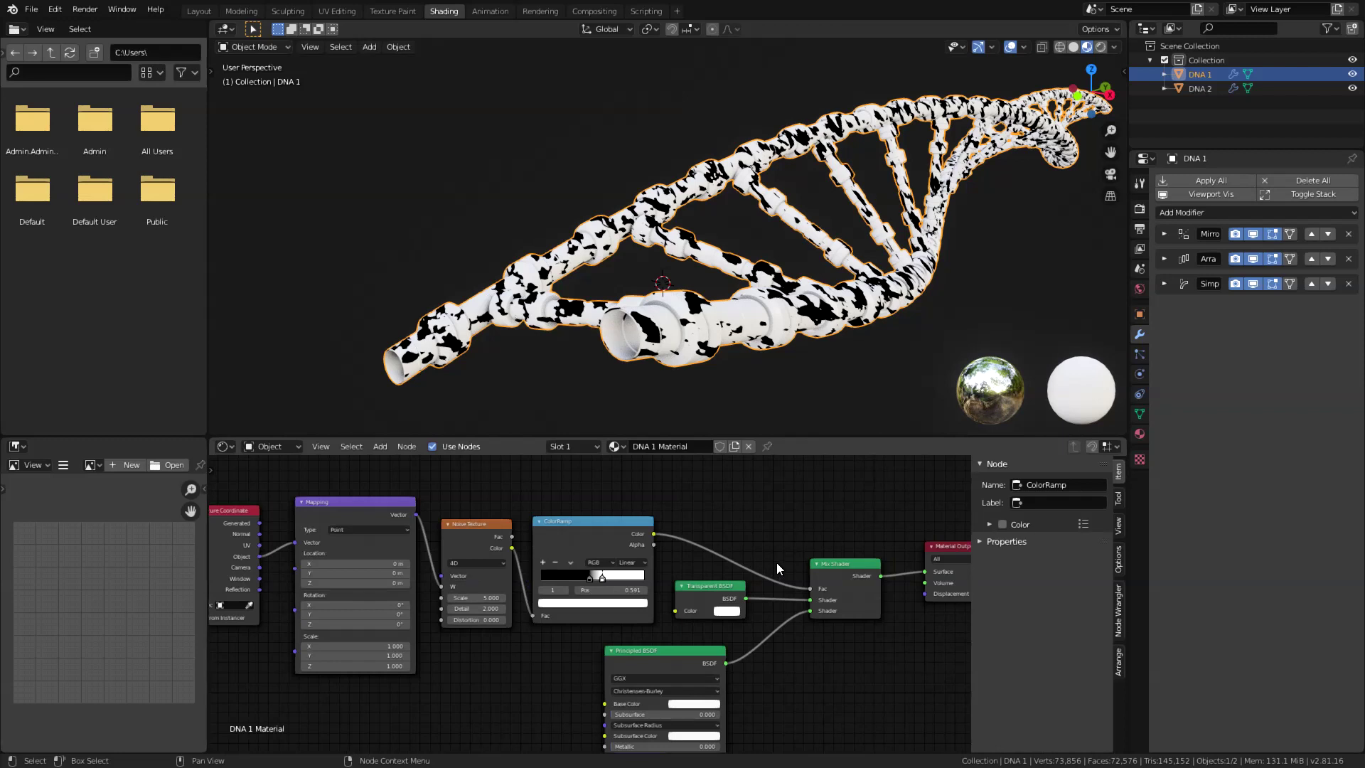
click(1119, 564)
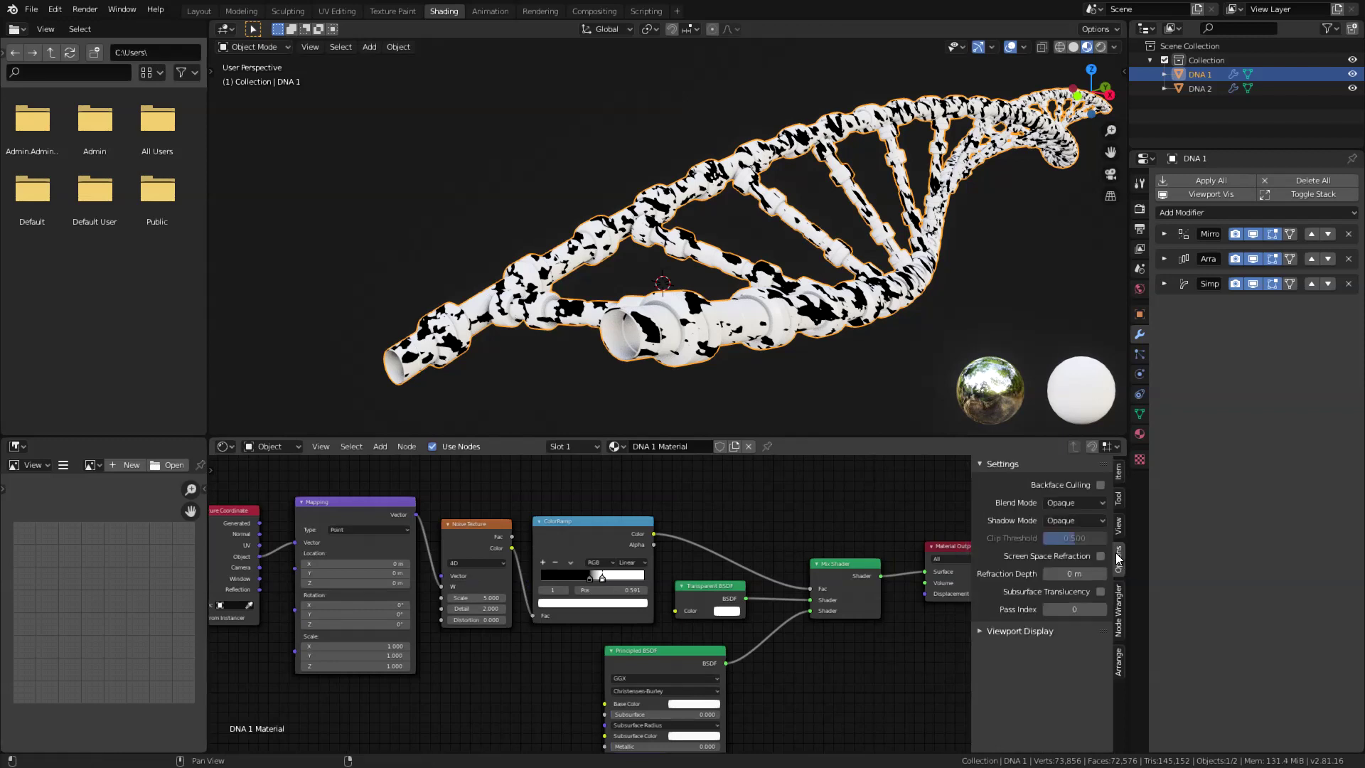
click(1059, 503)
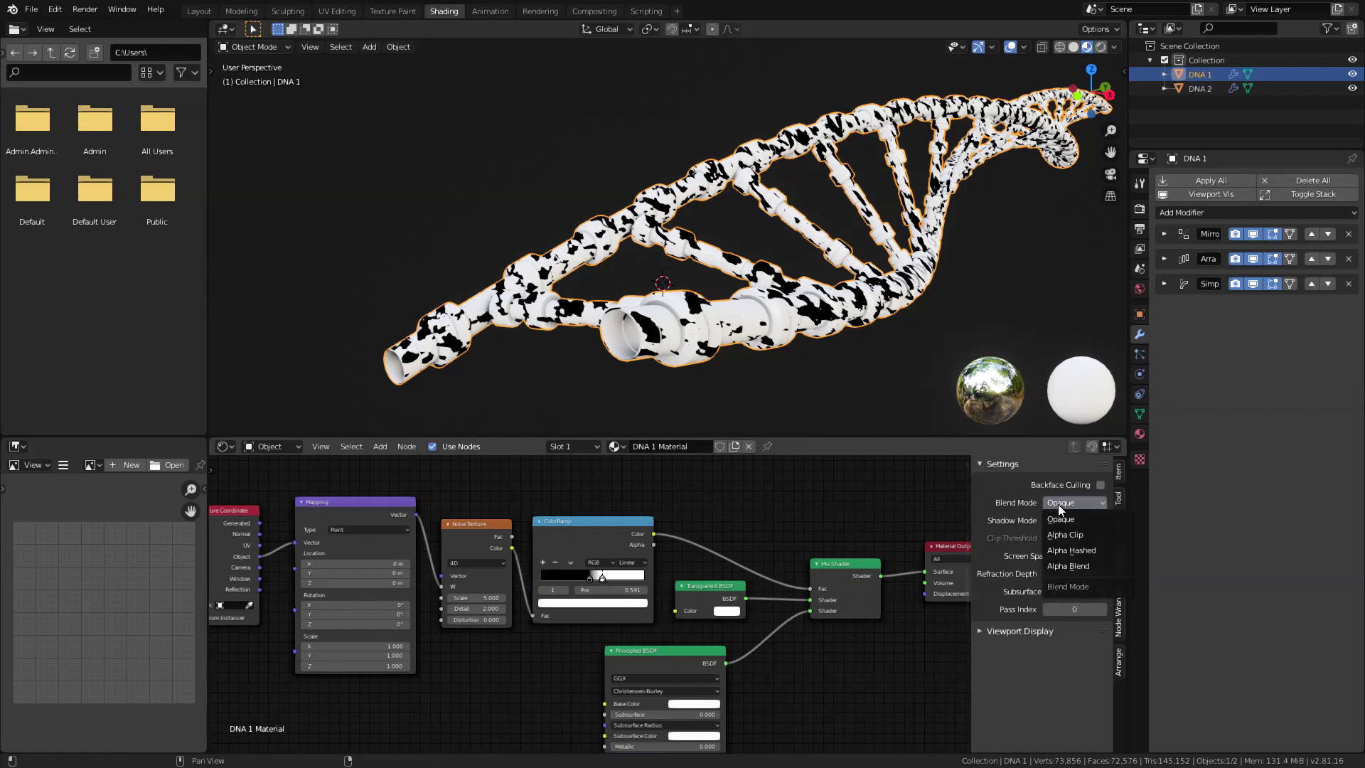
click(1077, 566)
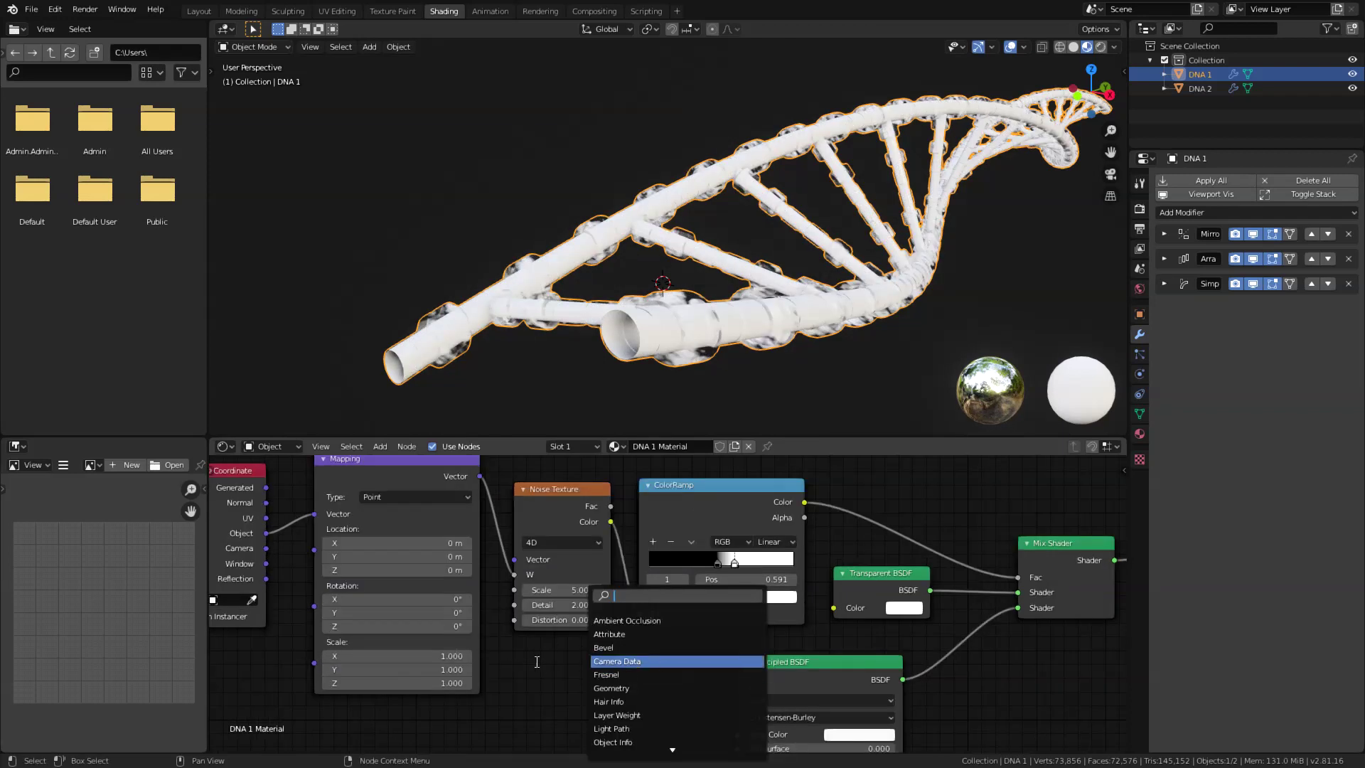
Step: Add a Gradient Texture node below the Noise Texture and feed its Vector input from the Mapping node's Vector output
click(537, 662)
key(shift+a)
click(502, 600)
text(g)
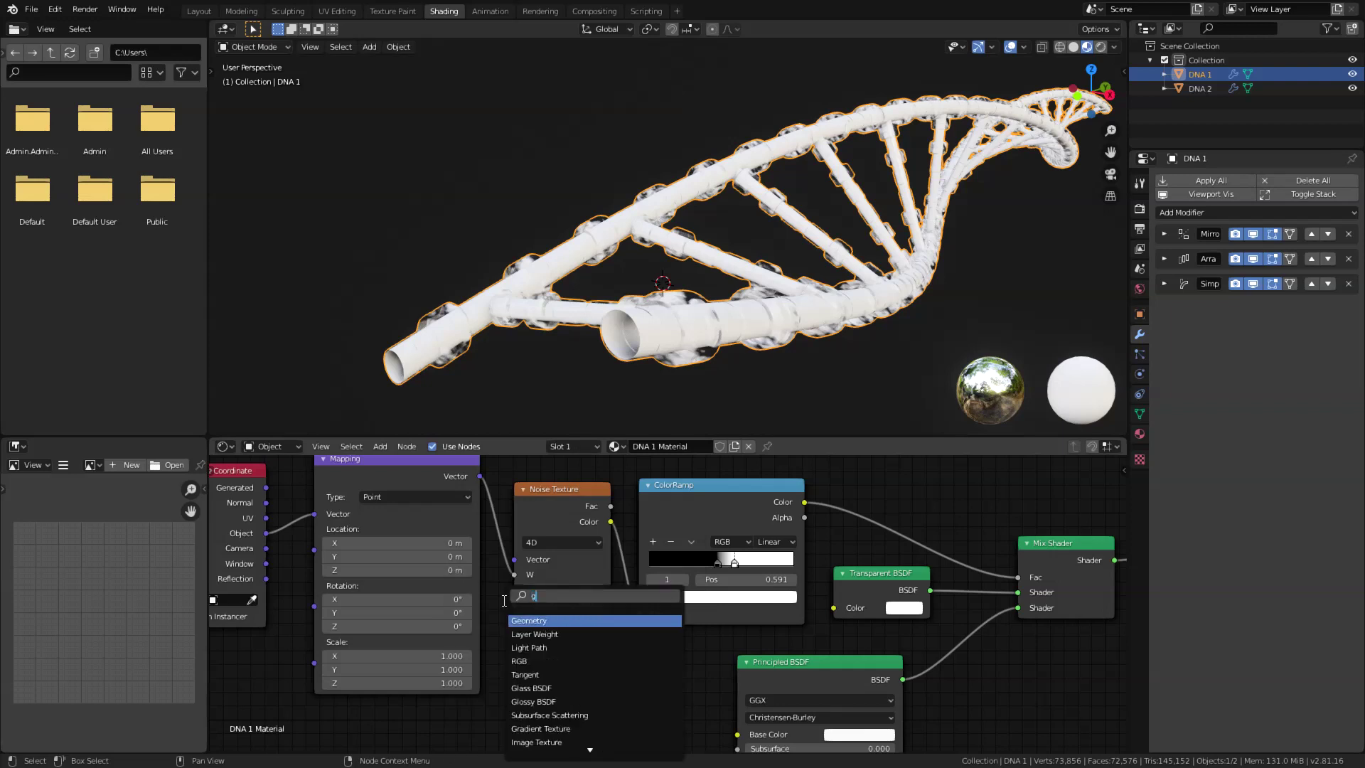
text(rad)
click(532, 621)
click(546, 656)
middle_drag(448, 462, 447, 479)
click(447, 480)
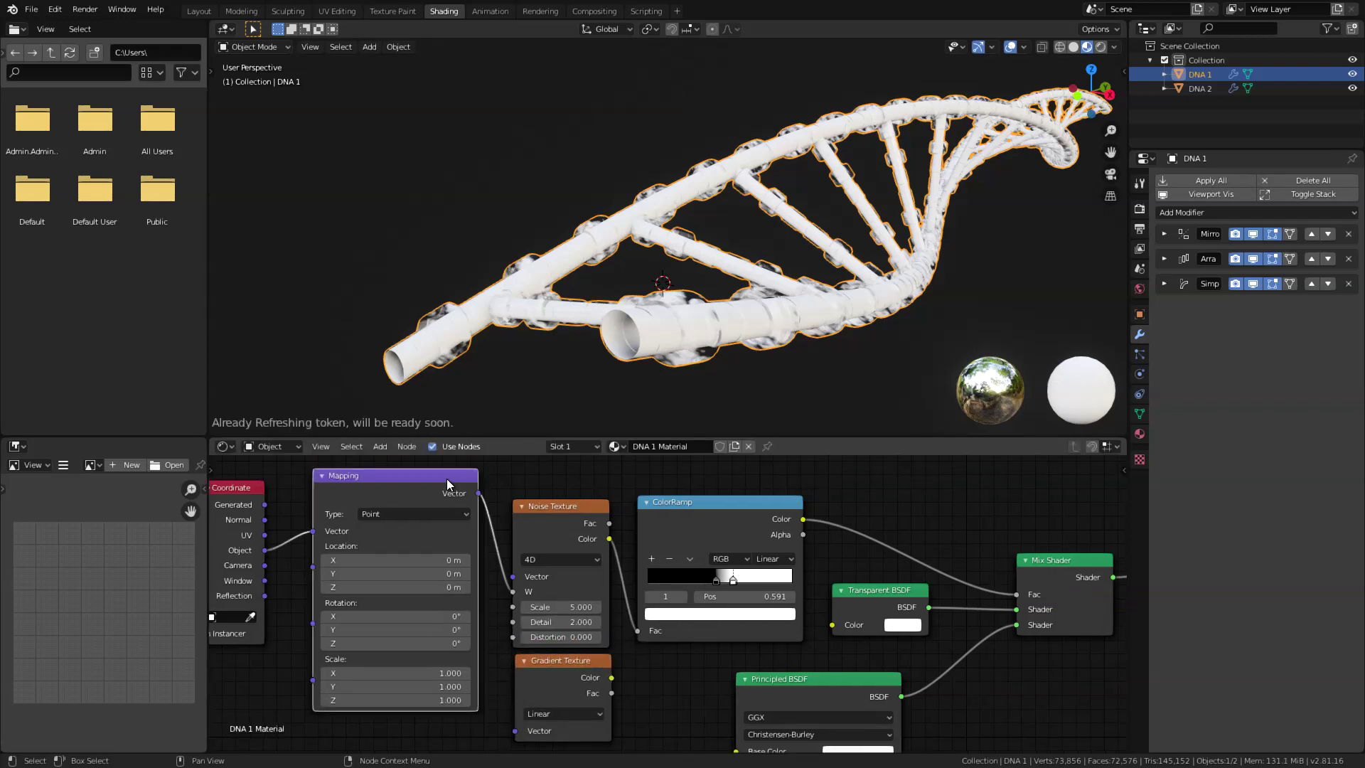
drag(478, 492, 523, 731)
middle_drag(636, 675, 590, 647)
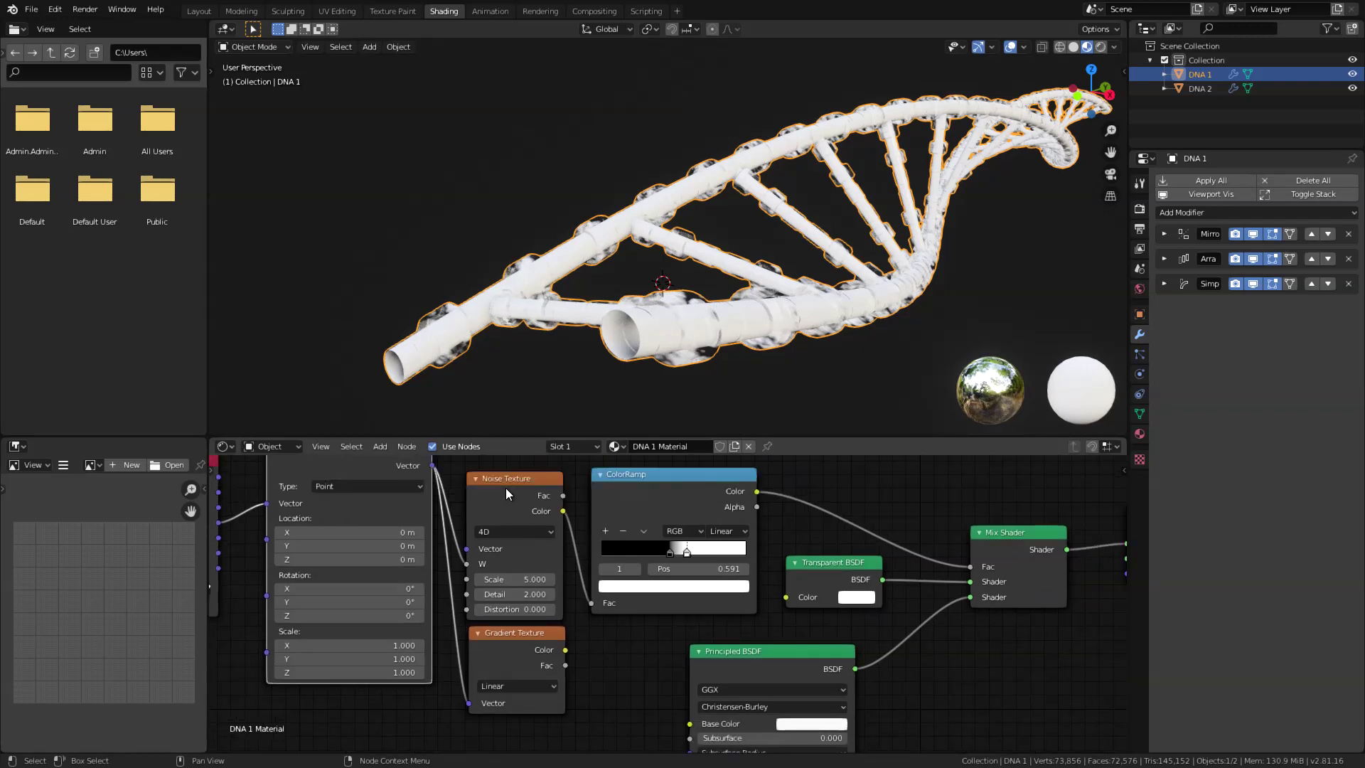
Step: Insert a MixRGB node between the Noise Texture and the ColorRamp, with the Gradient Texture's Color linked to its Color2 input
click(508, 490)
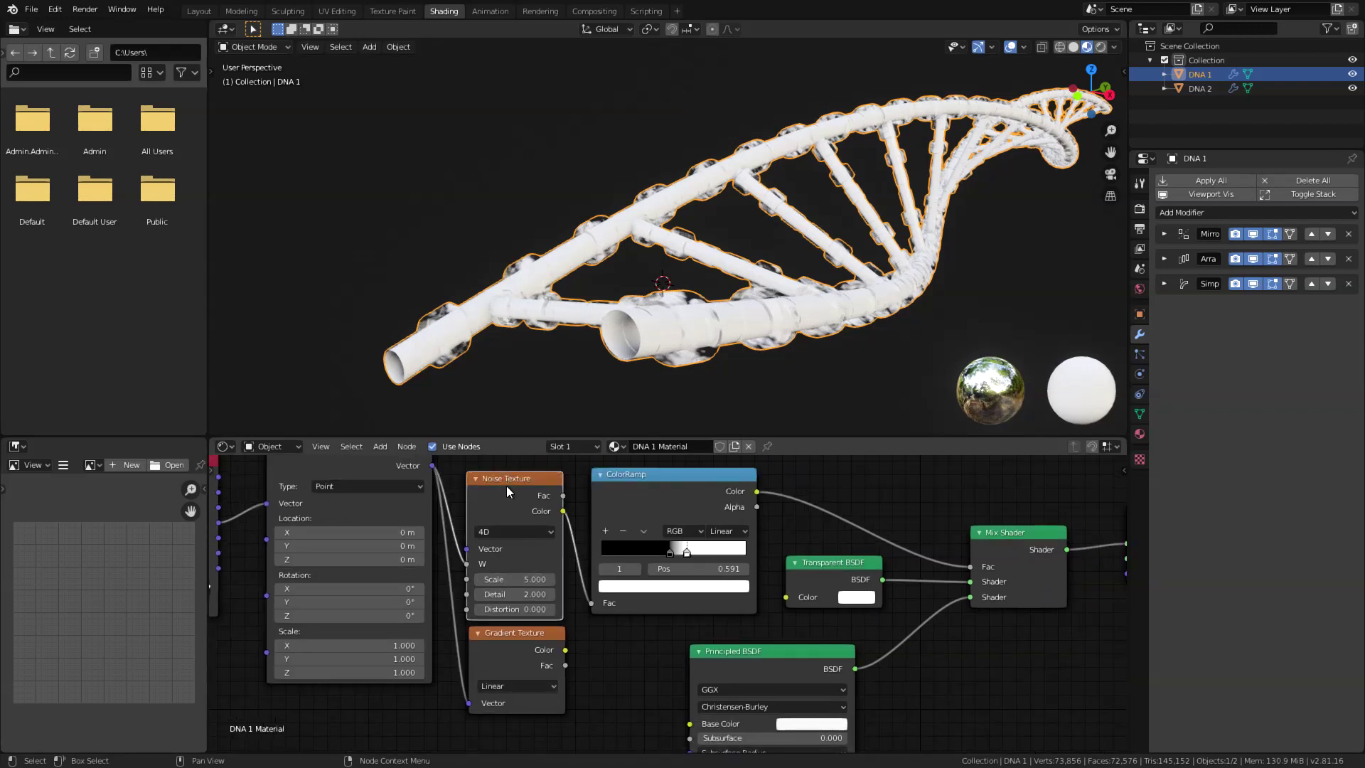
key(shift+a)
click(581, 523)
text(mix)
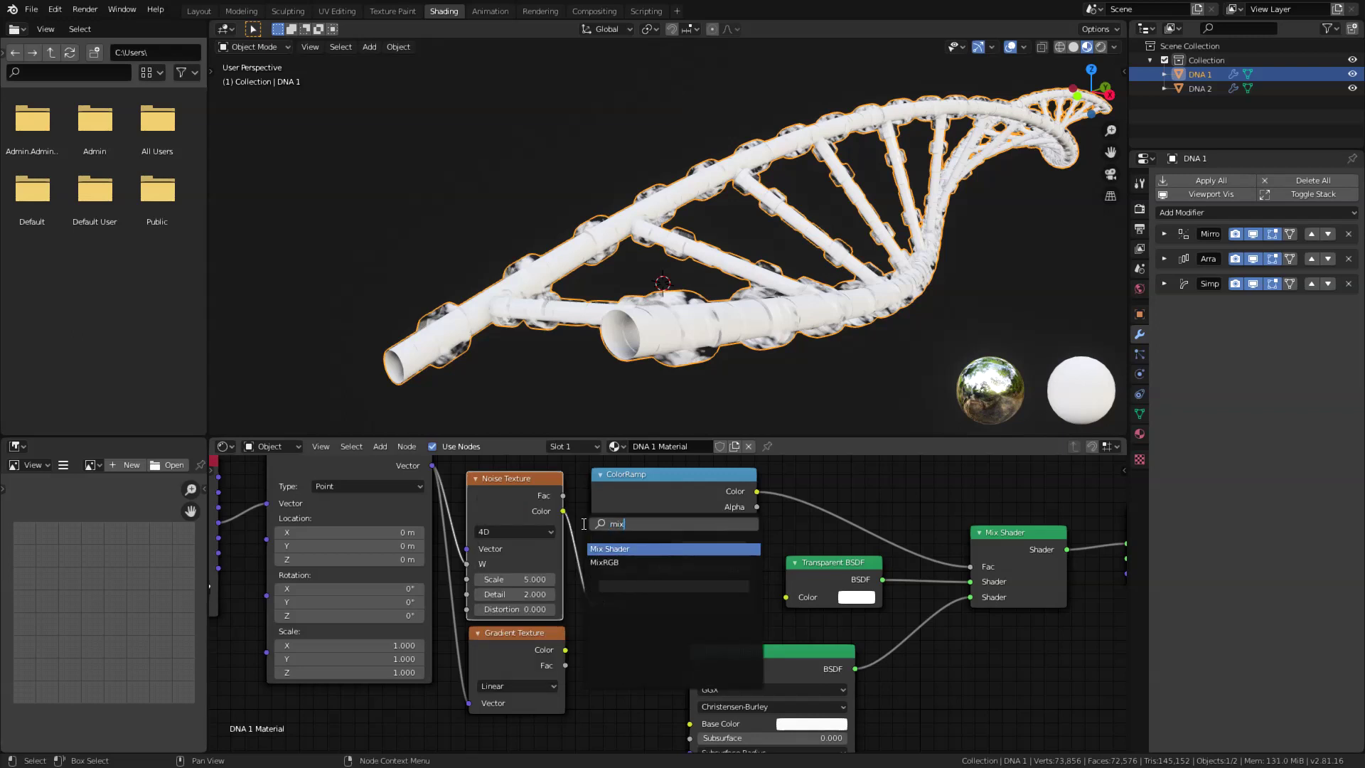
click(604, 562)
click(590, 577)
drag(564, 652, 617, 647)
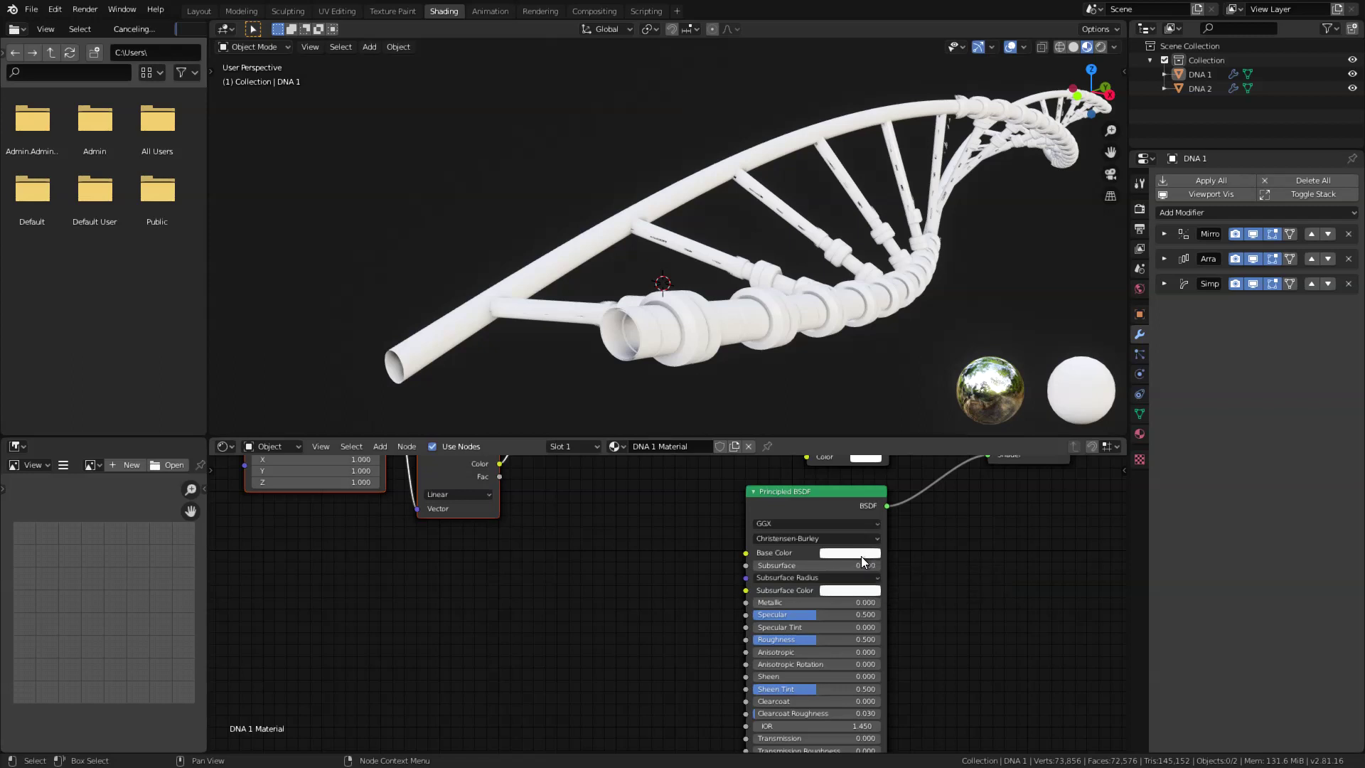
Step: Give the Principled BSDF a dark grey base color, a metallic value of about 0.473 and a roughness of 0.2
click(860, 554)
scroll(866, 466, down, 5)
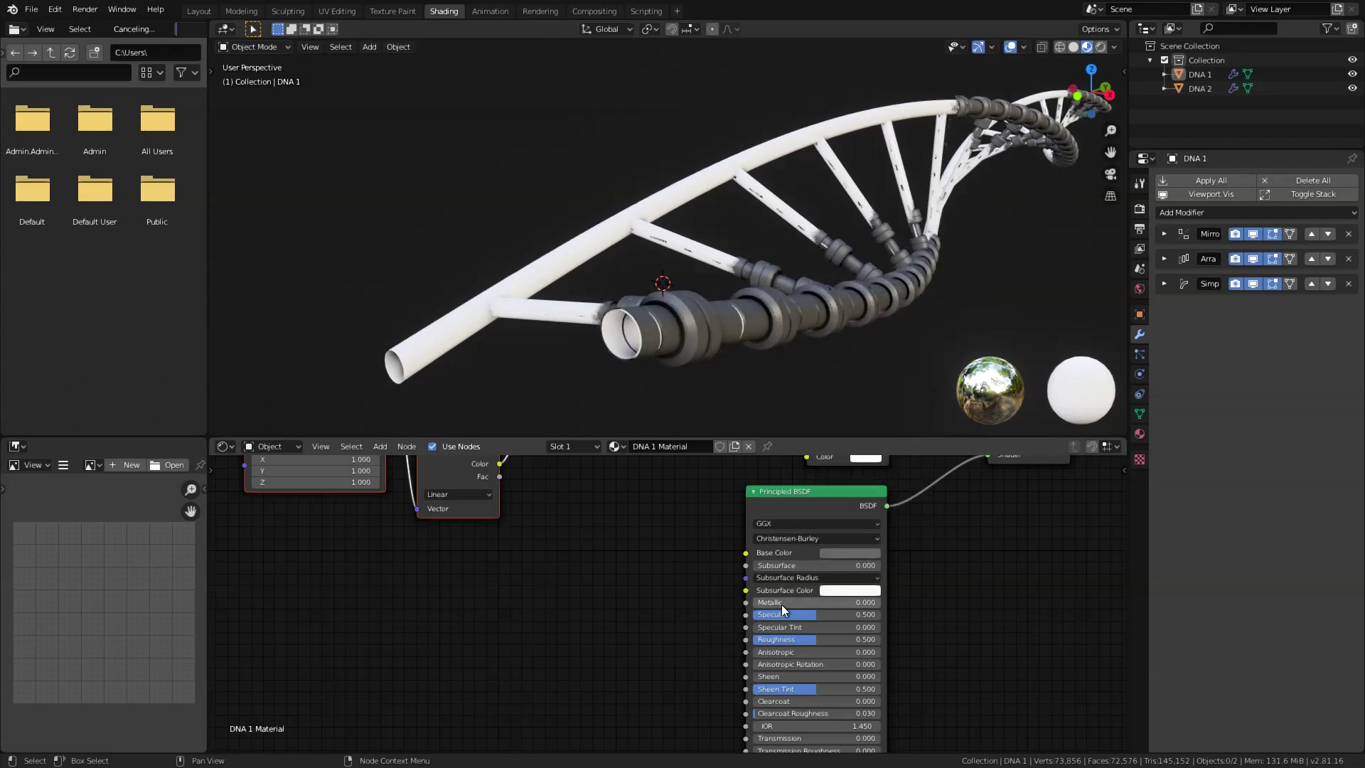
drag(783, 604, 843, 603)
click(797, 641)
text(.0.2)
key(Return)
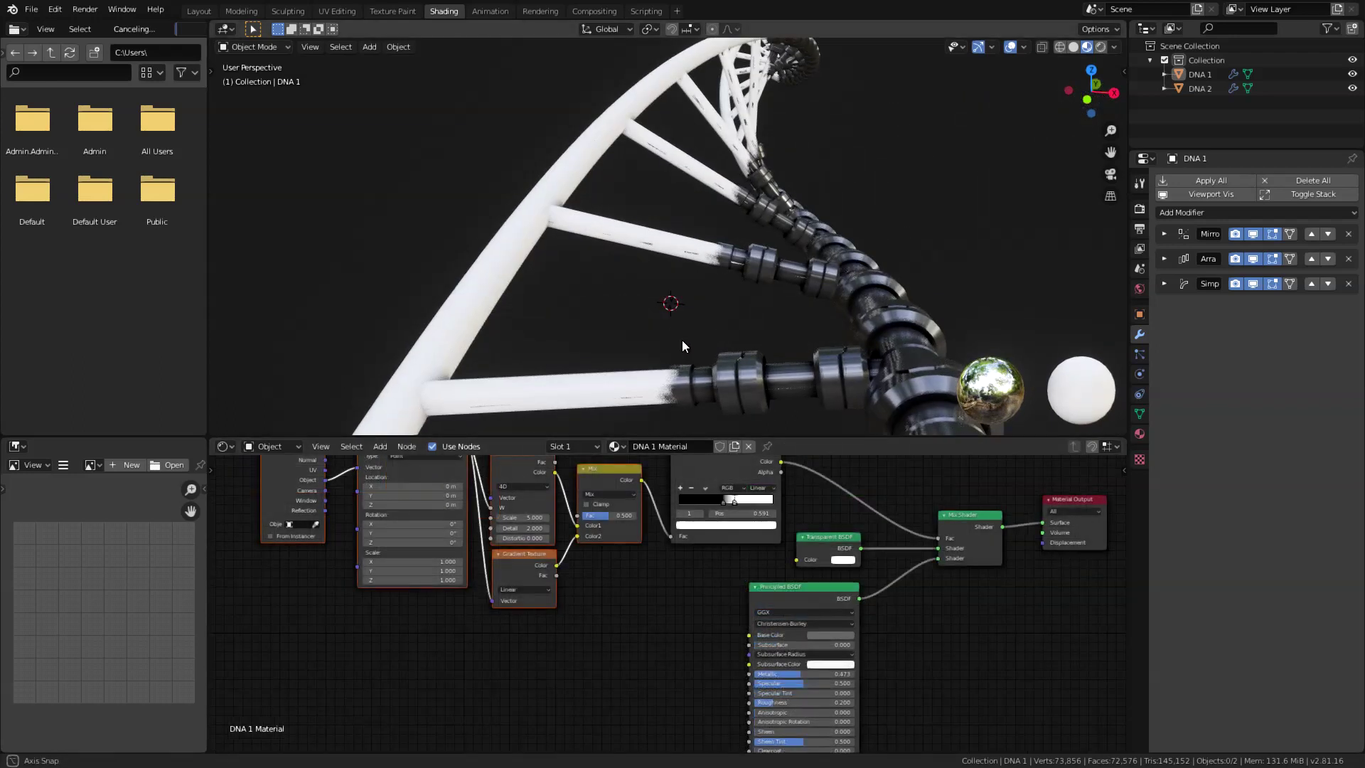
Step: Add a Plain Axes empty at the 3D cursor in the scene
middle_drag(681, 340, 645, 340)
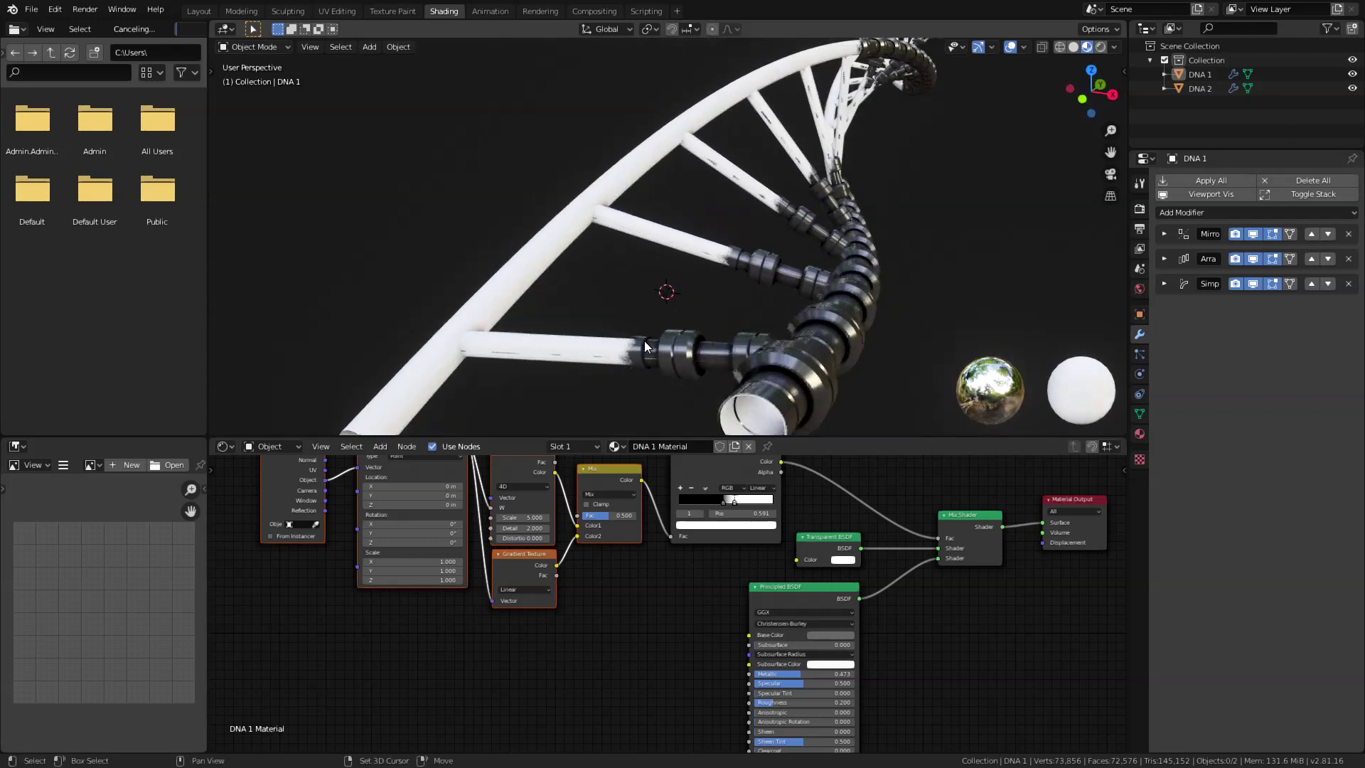
key(shift+a)
mouse_move(646, 343)
mouse_move(605, 468)
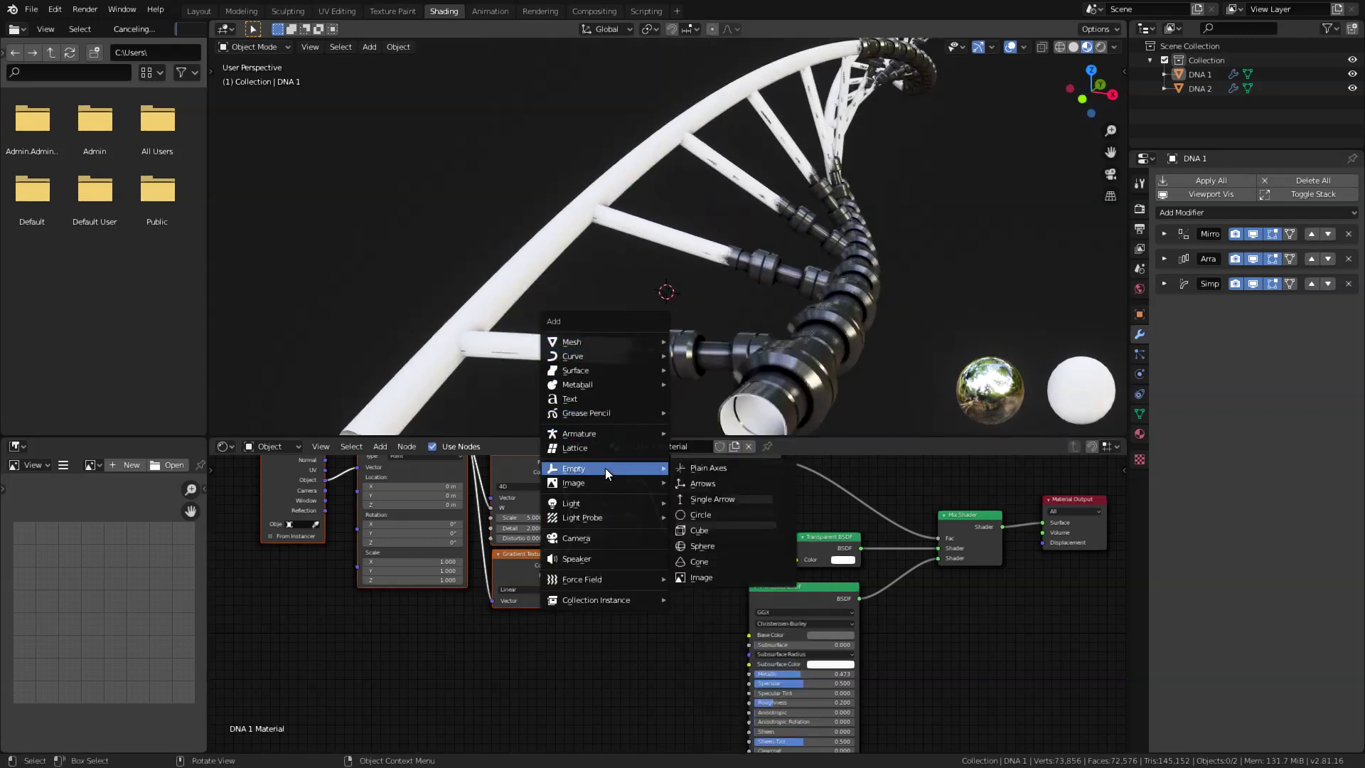
click(705, 470)
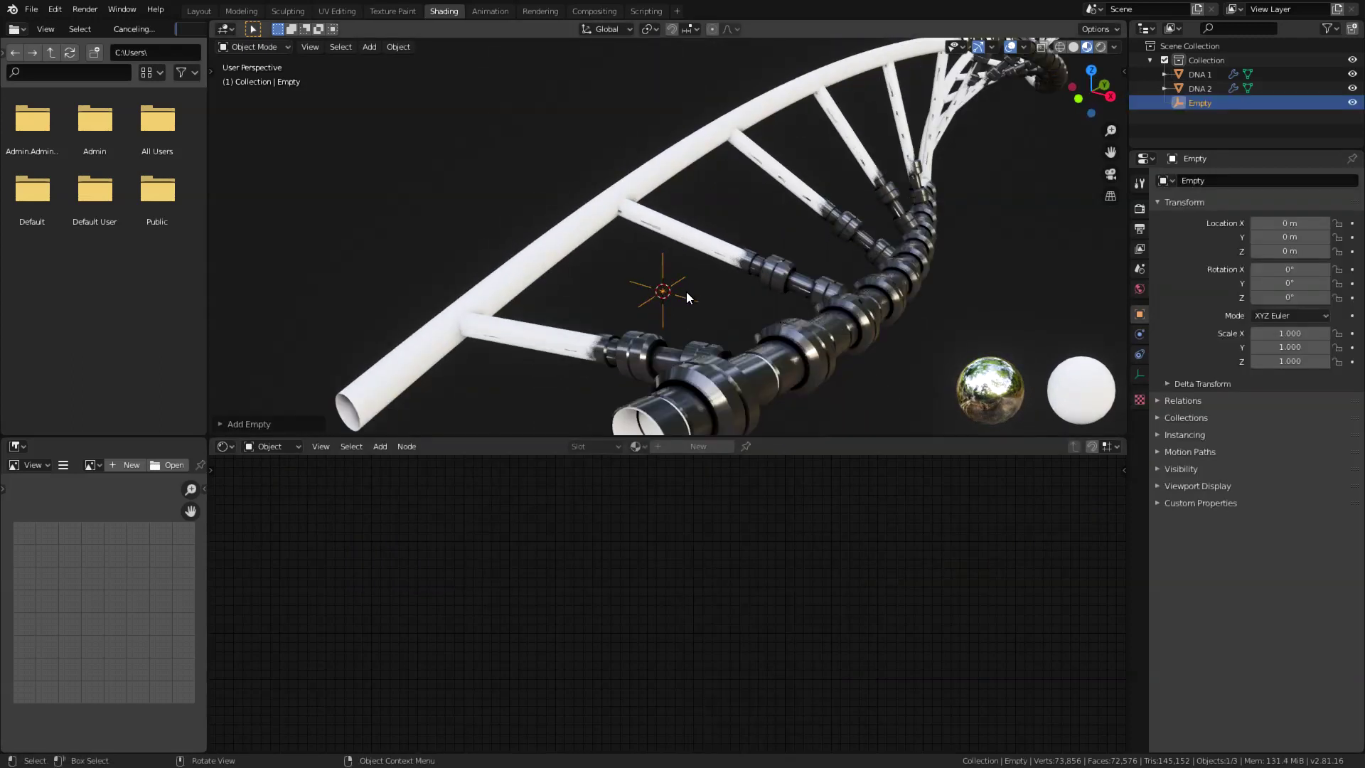
Step: Select DNA 1 and set the Empty as the reference object in its Texture Coordinate node
middle_drag(691, 306, 773, 312)
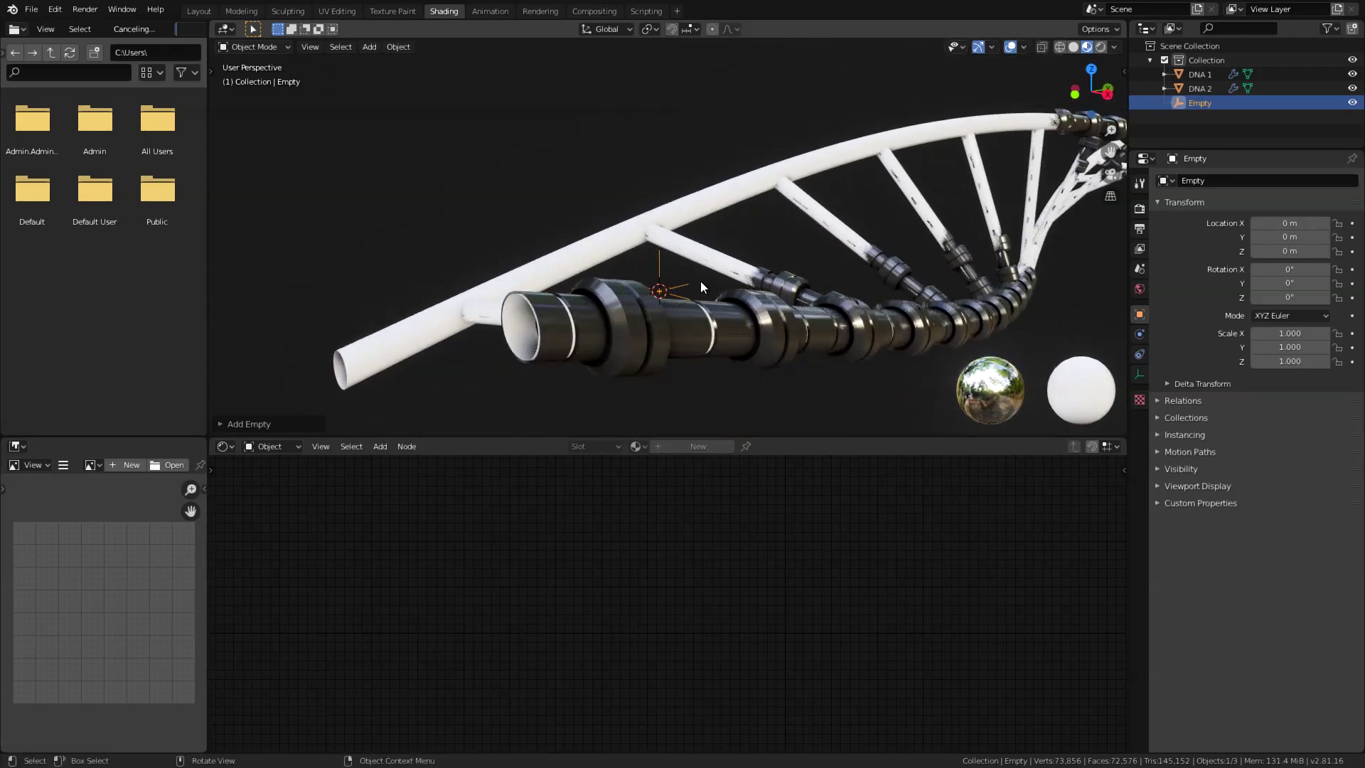
middle_drag(701, 281, 658, 348)
click(603, 368)
scroll(479, 634, up, 4)
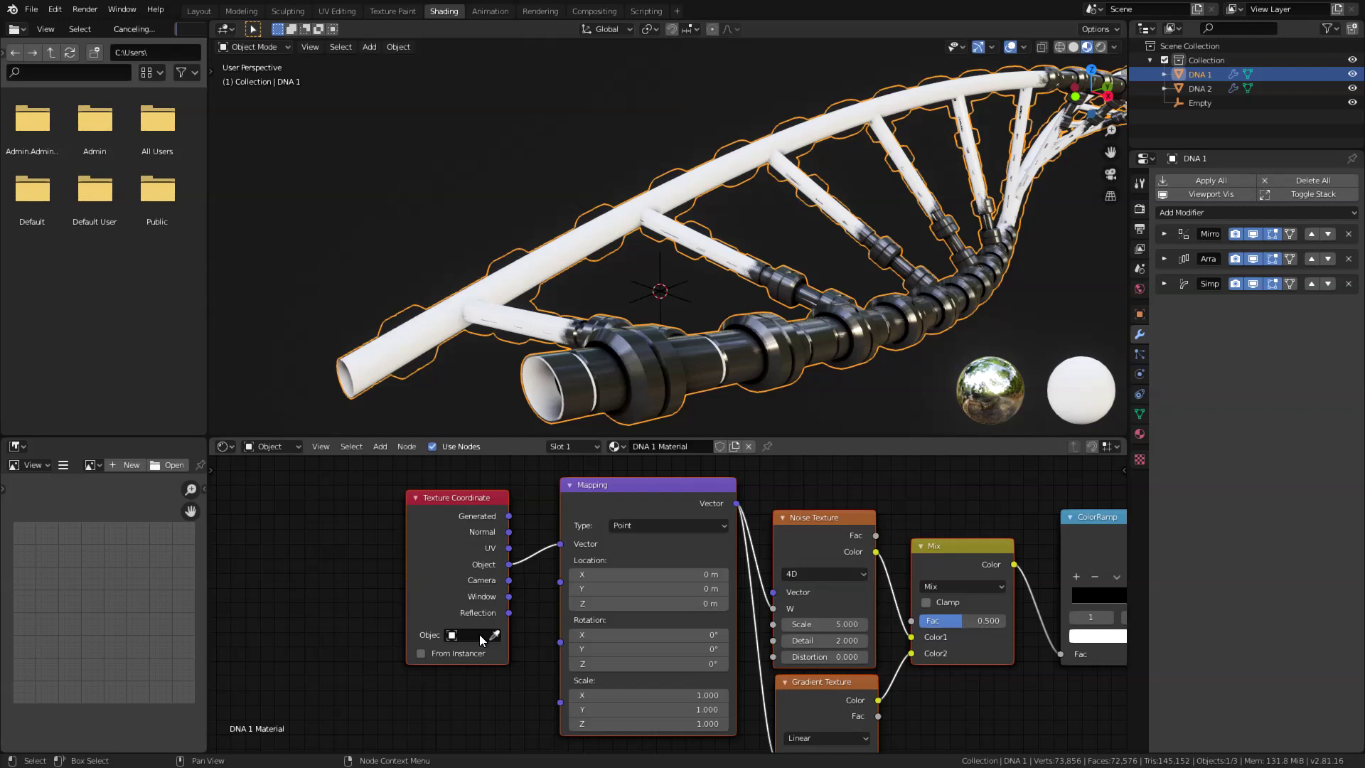
click(398, 646)
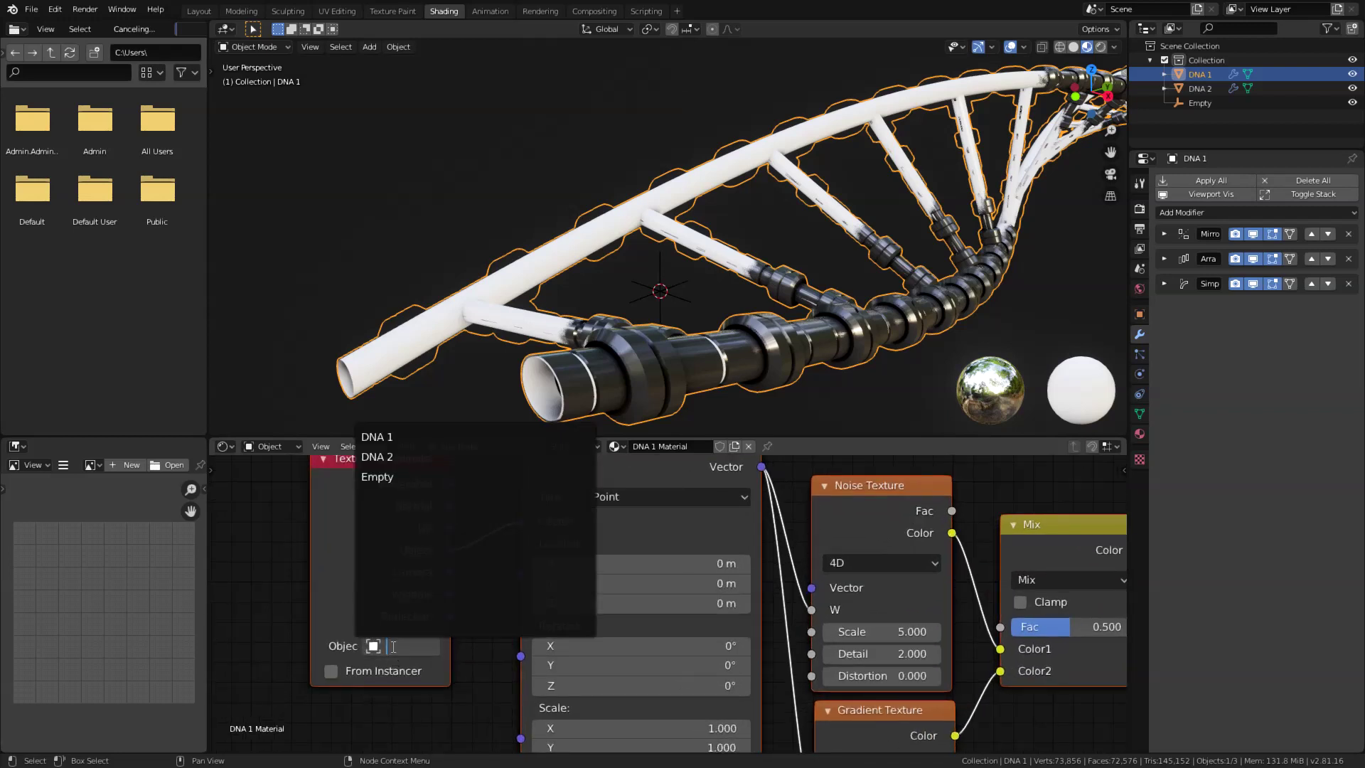
click(405, 477)
Step: Rotate the Empty about 106° around the global Z axis to reorient the transition on the helix
click(685, 300)
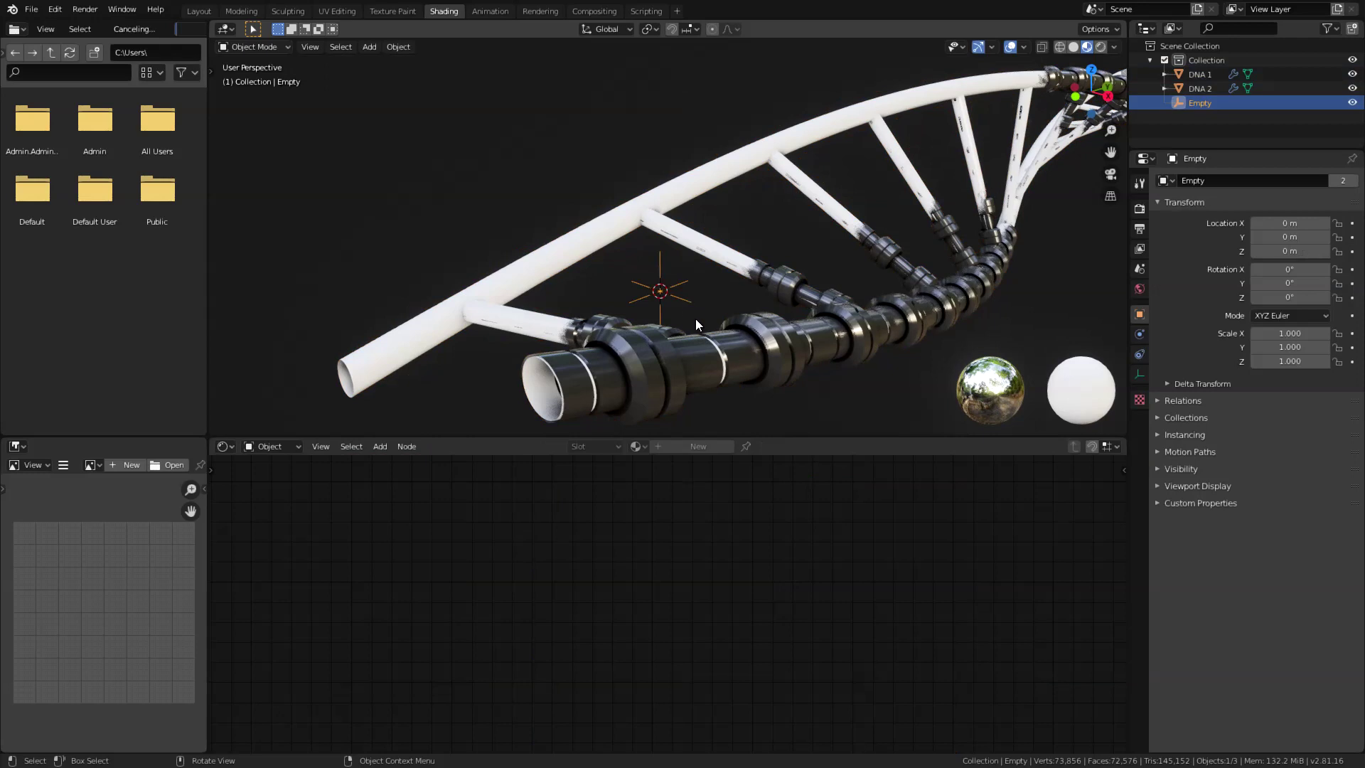
key(r)
key(x)
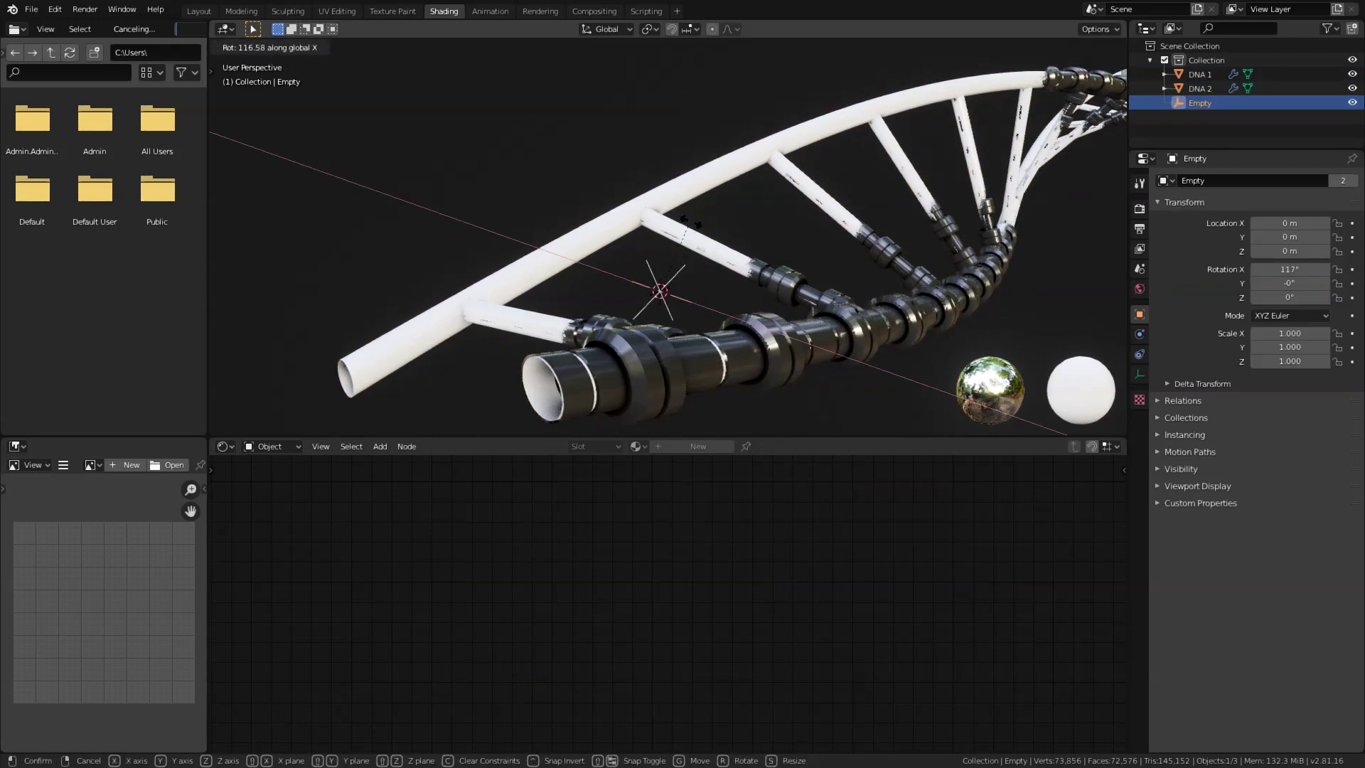
key(z)
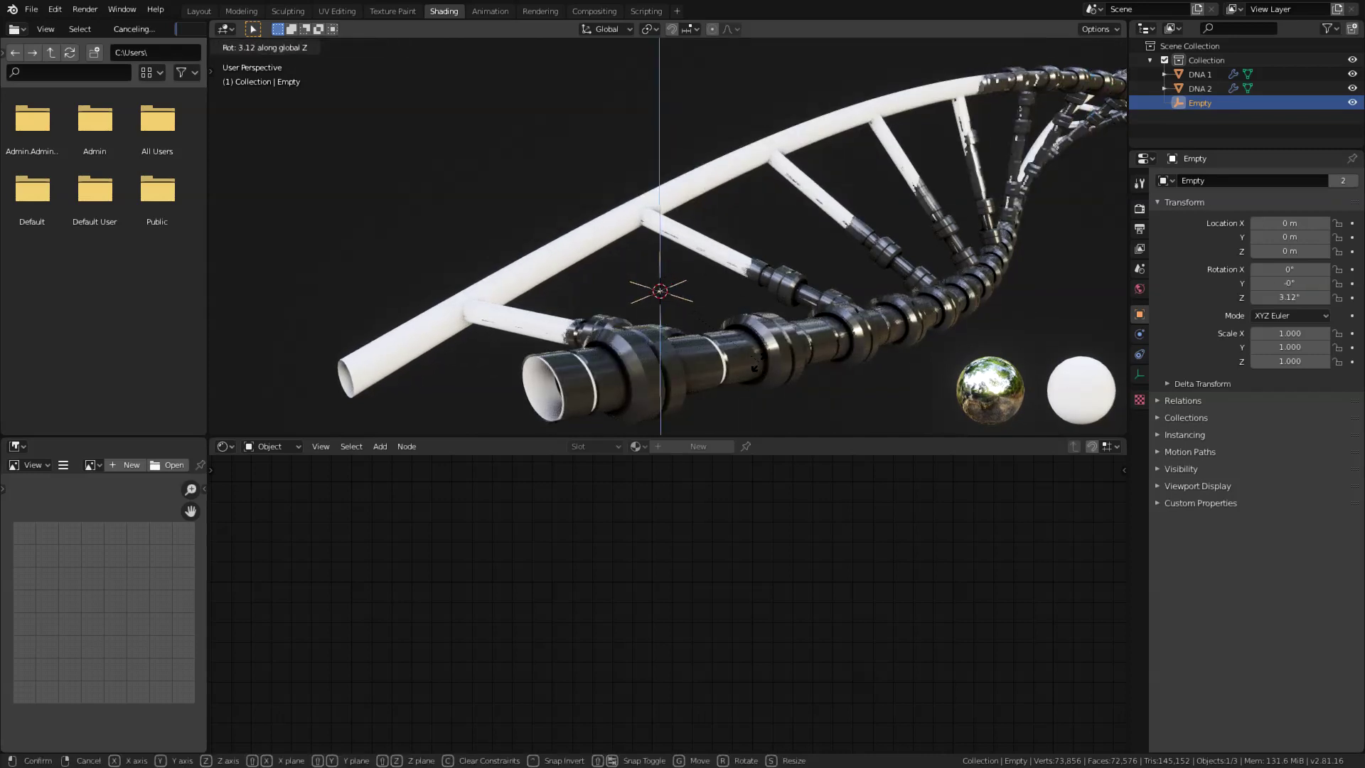
click(704, 200)
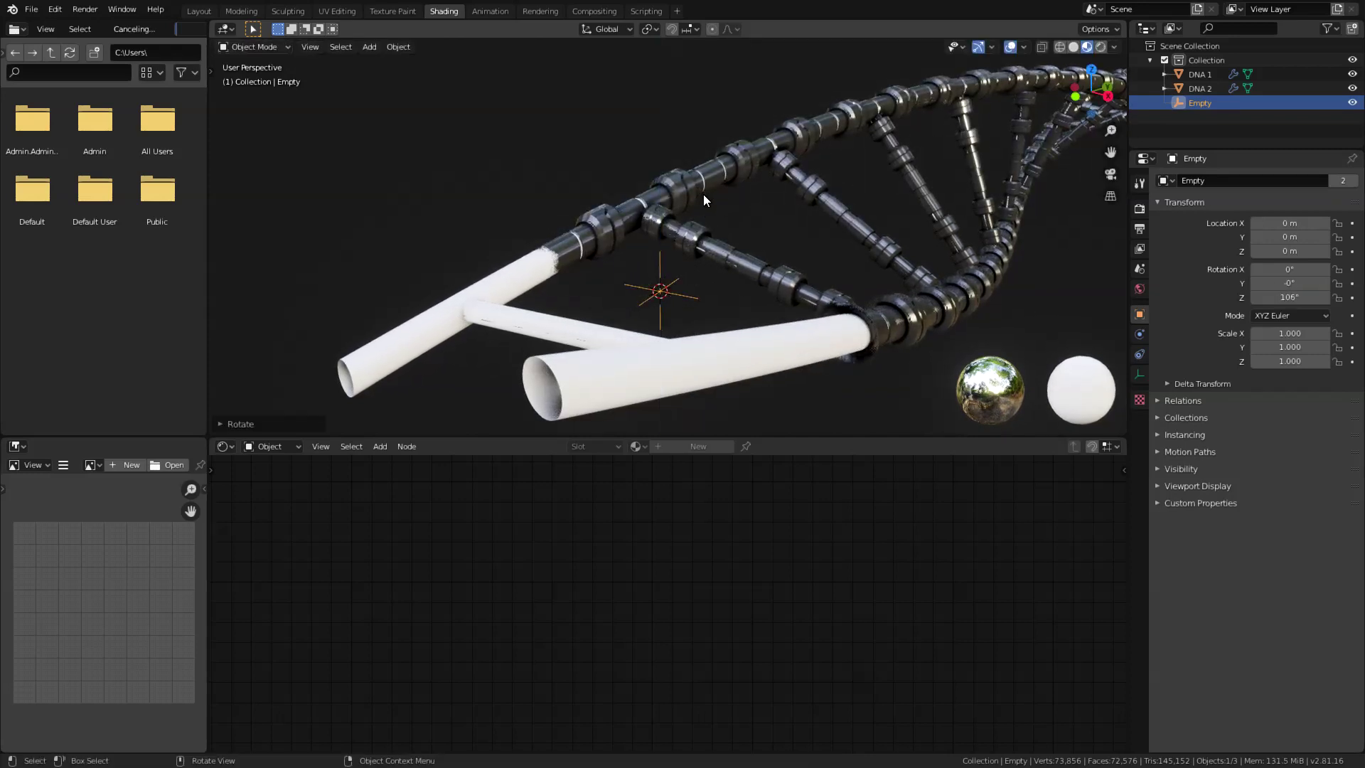
Step: Duplicate the Mix Shader in DNA 1 Material and insert the copy between the Principled BSDF and the original Mix Shader
click(872, 324)
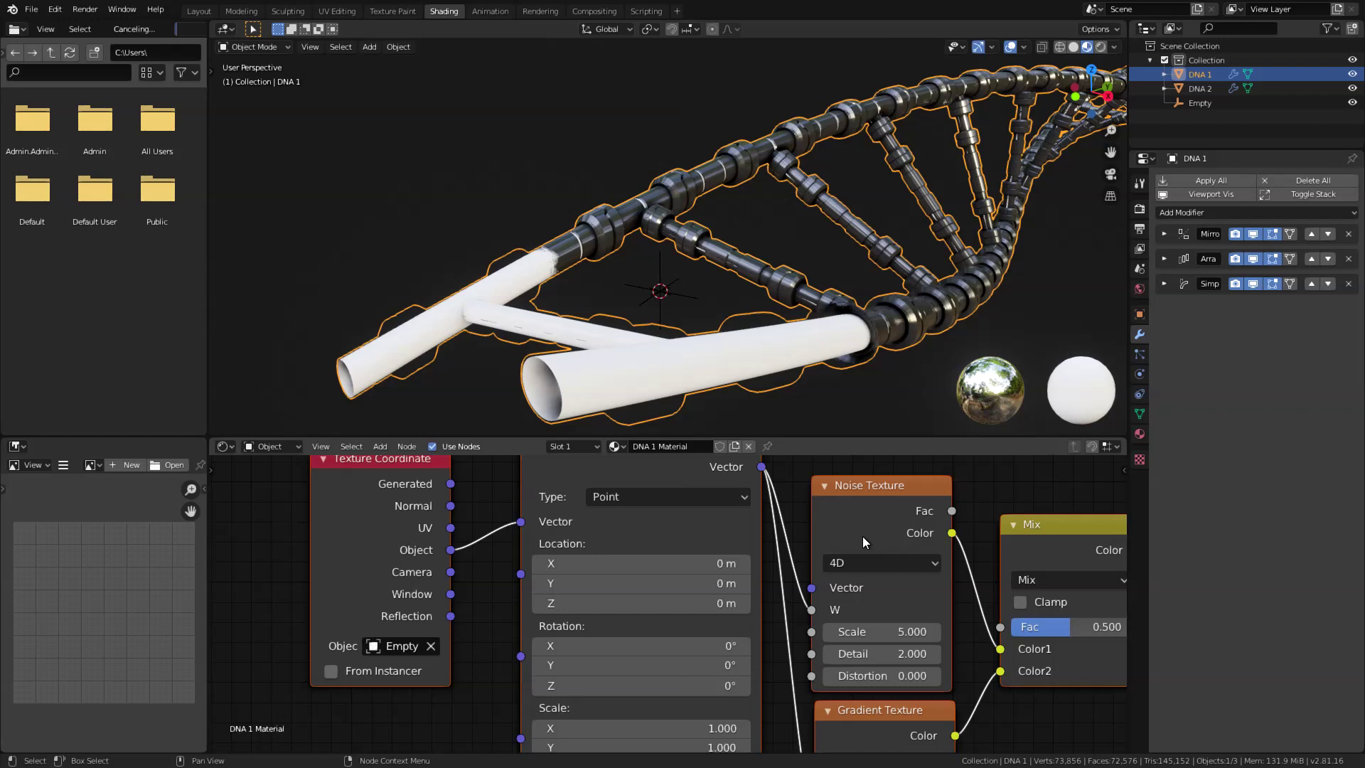
scroll(863, 536, down, 2)
middle_drag(863, 536, 648, 524)
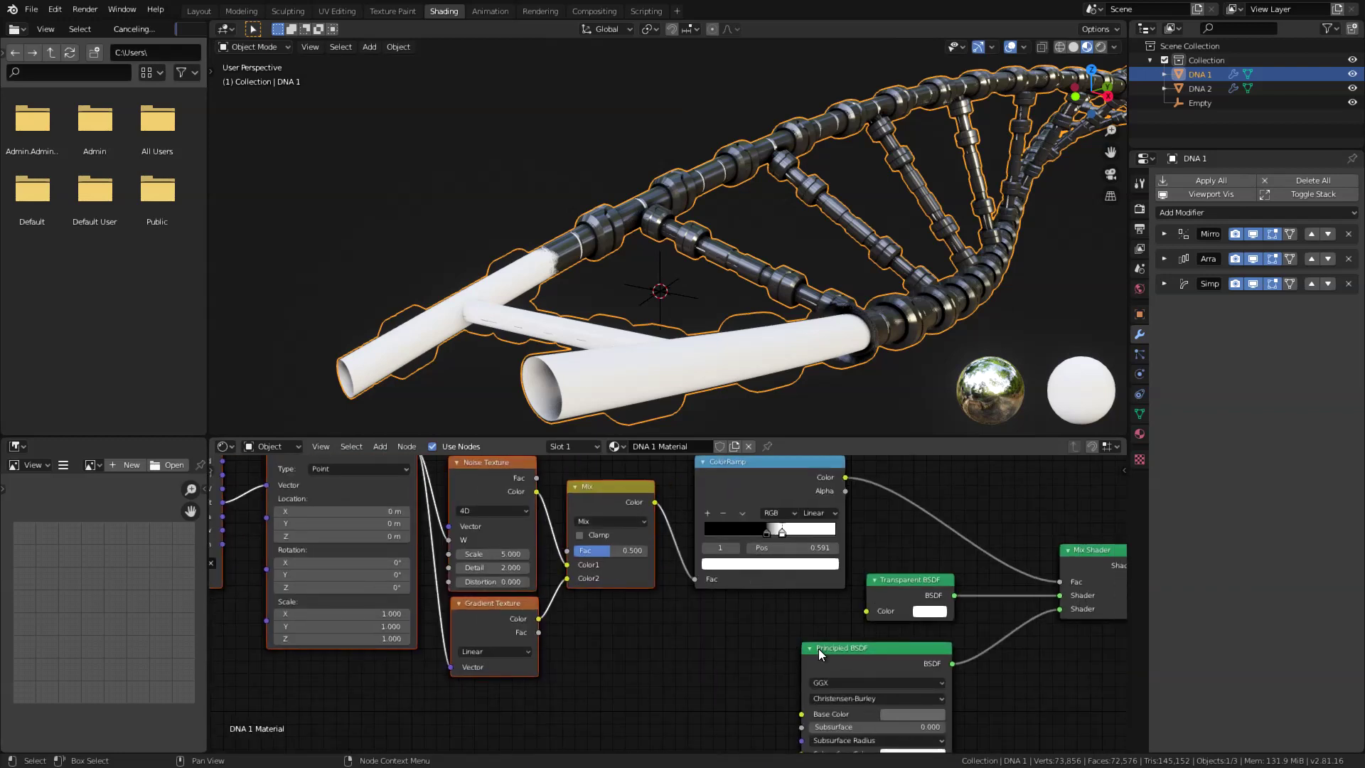
middle_drag(818, 650, 802, 550)
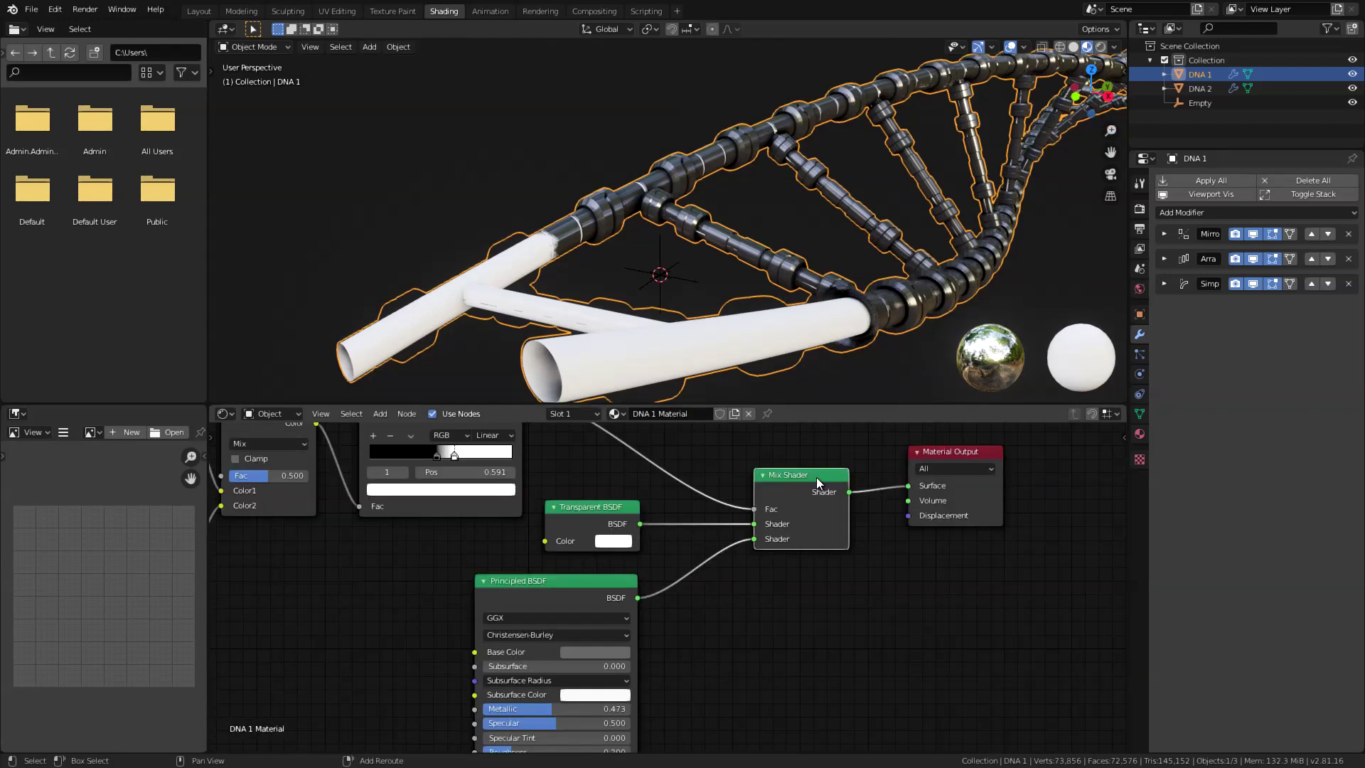
click(816, 477)
key(shift+d)
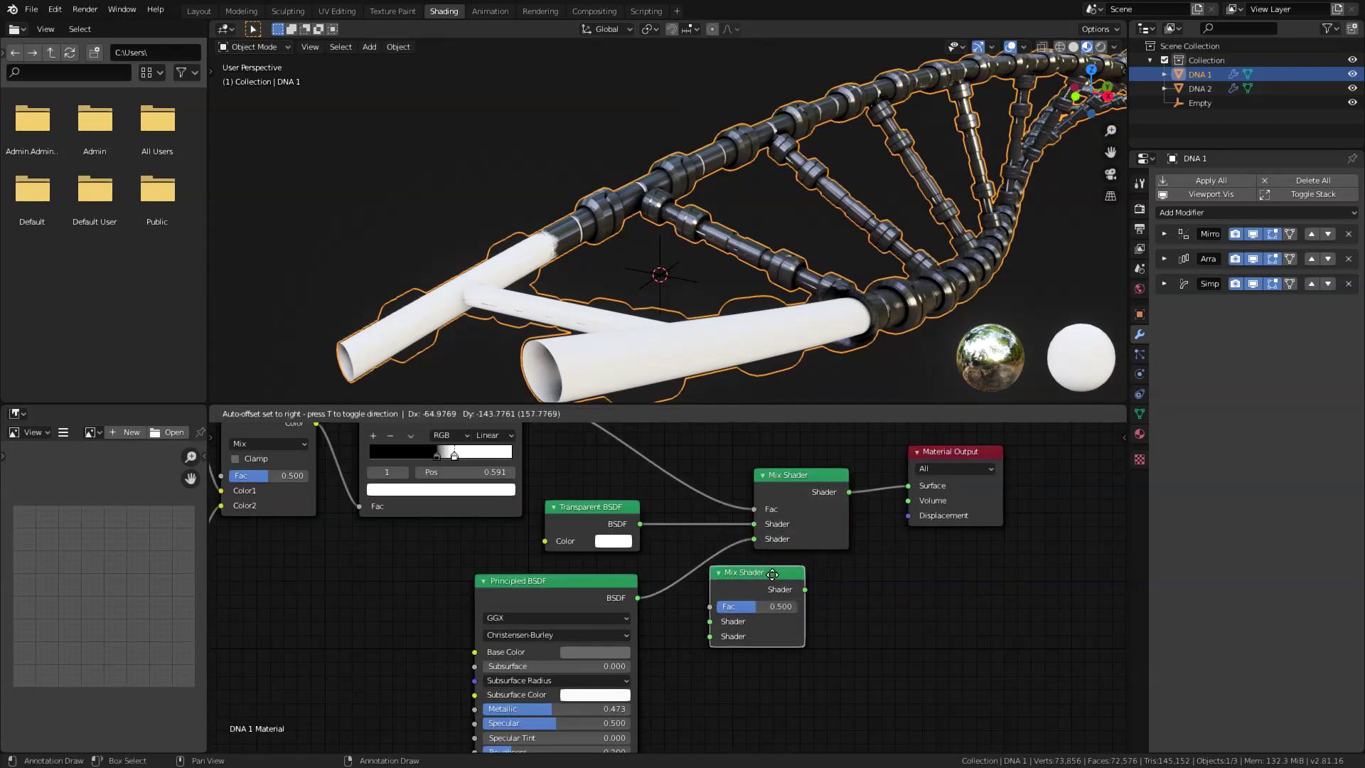
middle_drag(772, 575, 815, 541)
click(784, 524)
Step: Add an Emission shader as the new Mix Shader's first input, with Principled BSDF second and the ColorRamp's Color driving its Fac
drag(613, 543, 609, 568)
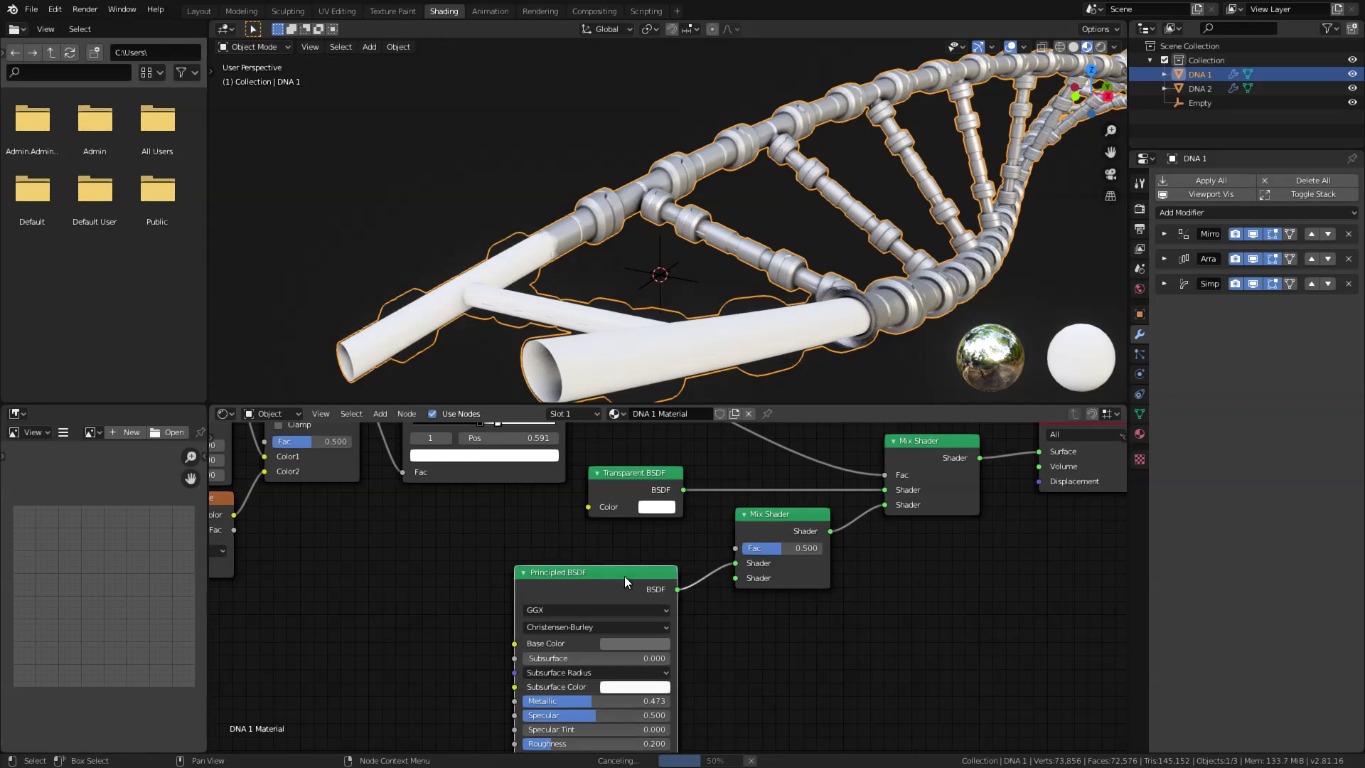
key(shift+a)
click(626, 549)
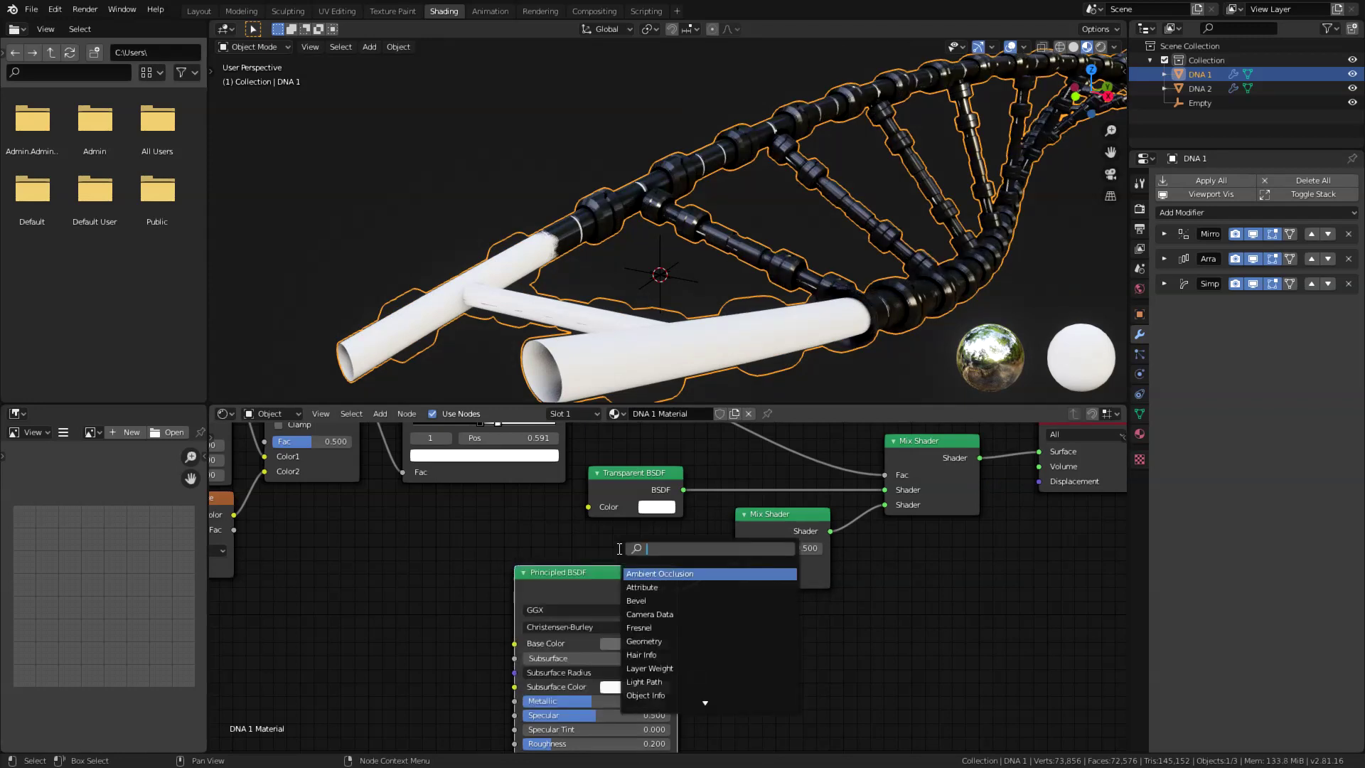
text(em)
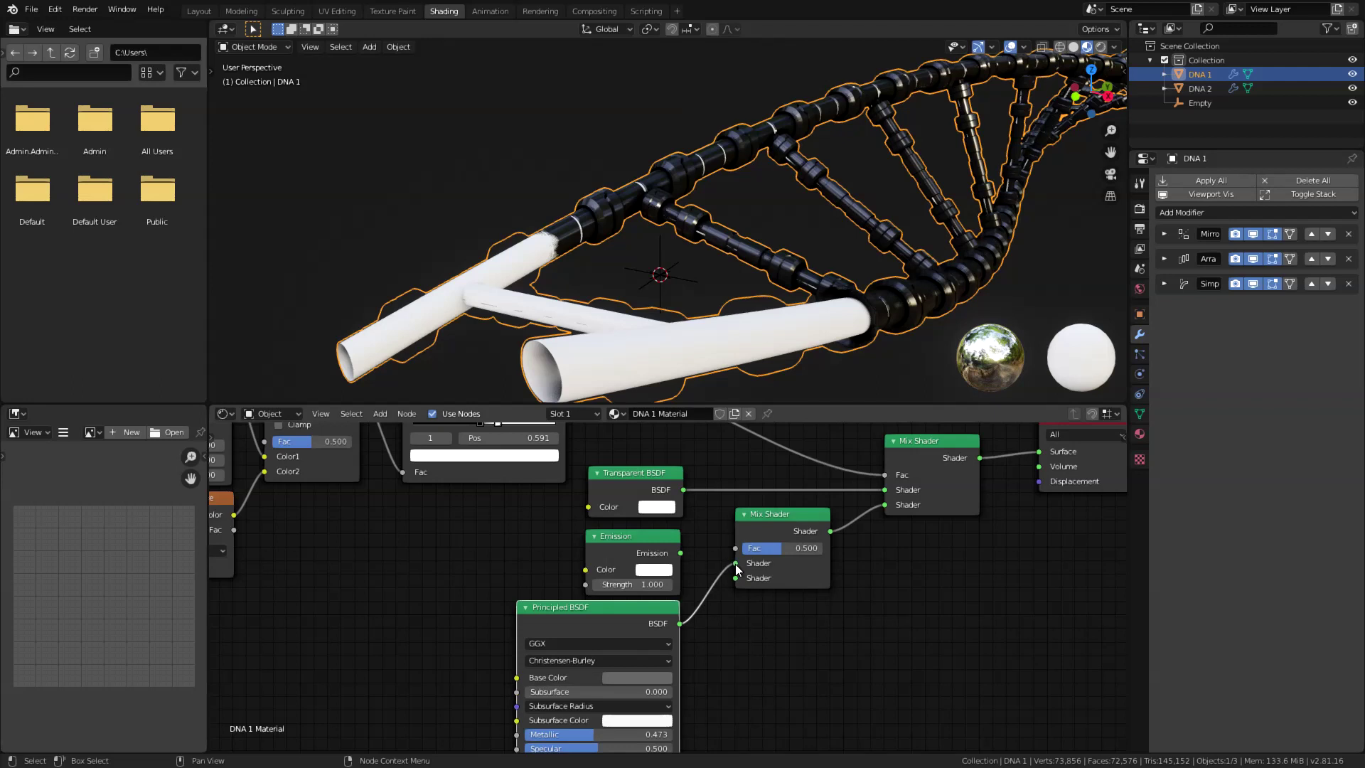
mouse_move(736, 577)
mouse_down()
mouse_move(679, 552)
mouse_move(720, 566)
mouse_up()
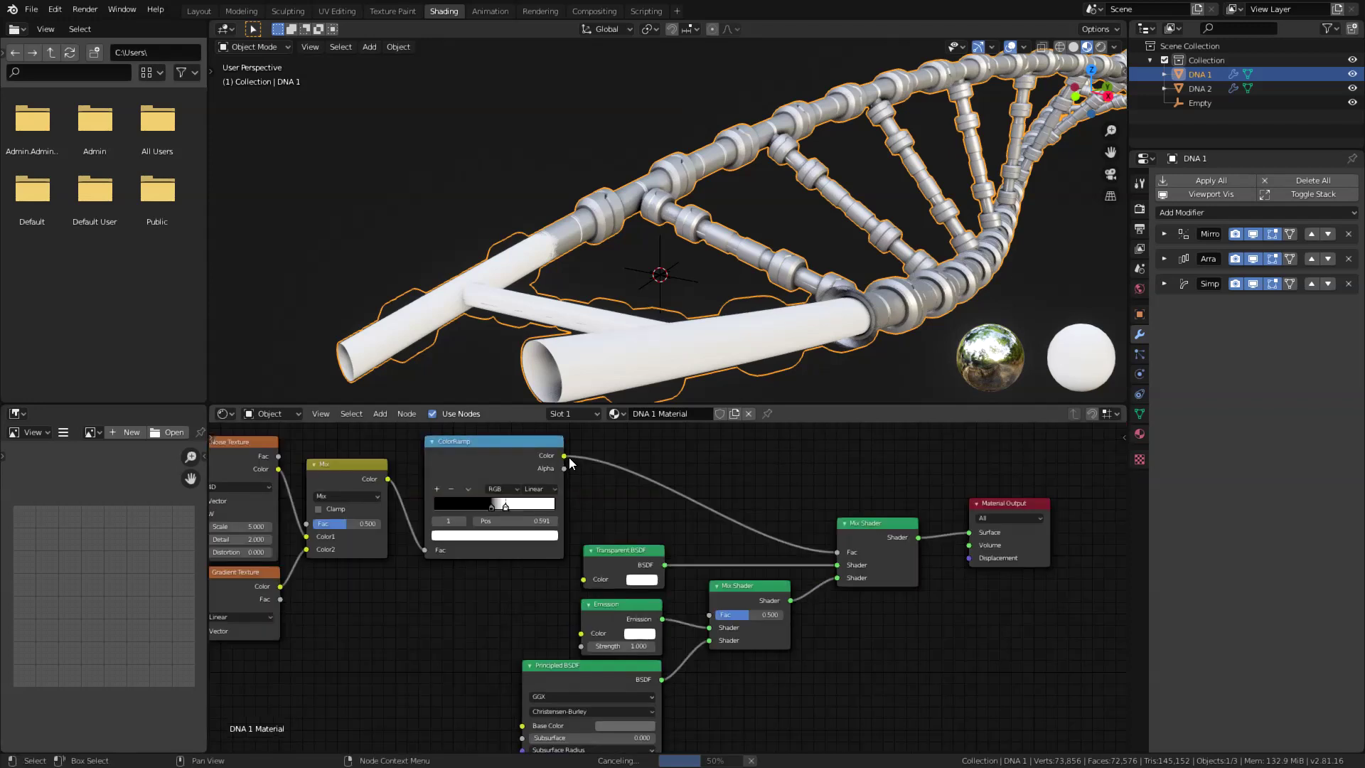
drag(570, 459, 715, 610)
Step: Set the Emission shader's color to bright blue and its strength to 15
middle_drag(752, 656, 775, 636)
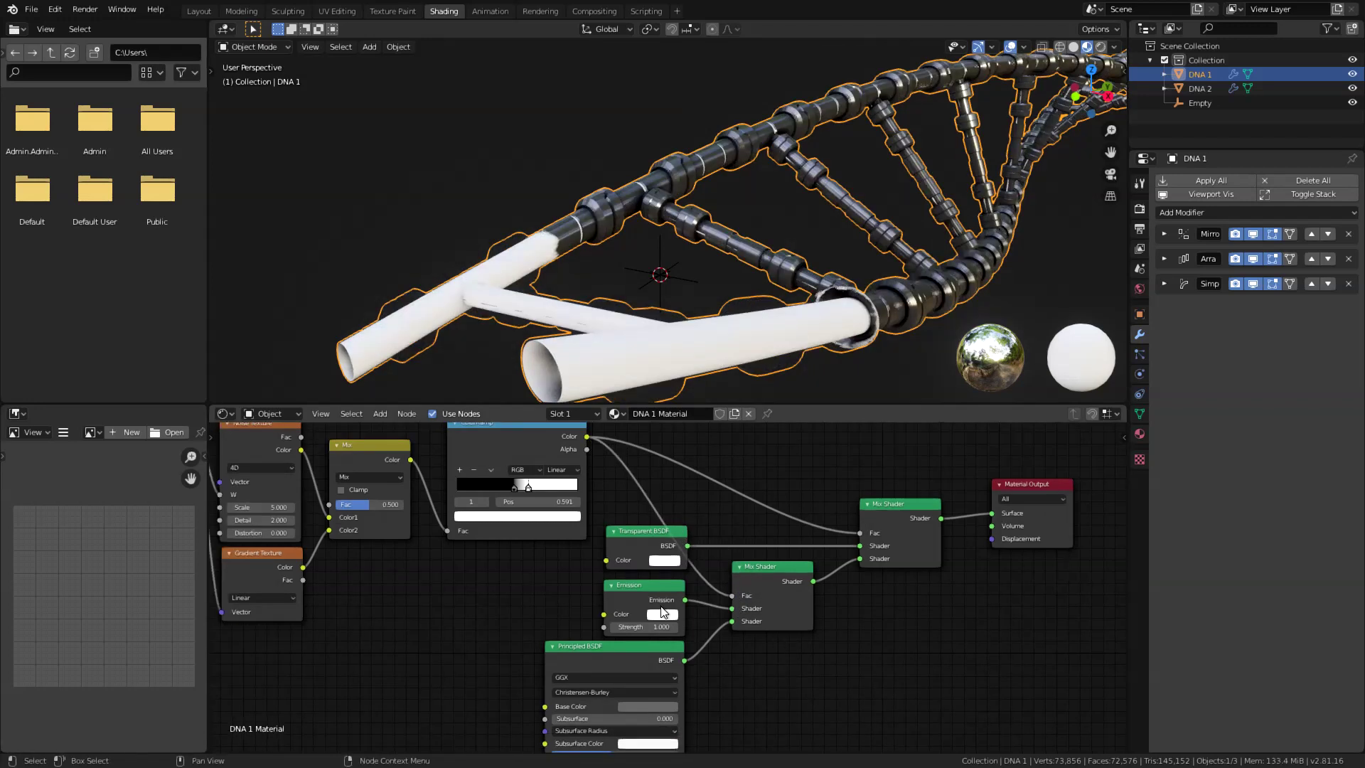
click(664, 614)
drag(688, 513, 712, 449)
drag(643, 628, 733, 627)
click(627, 628)
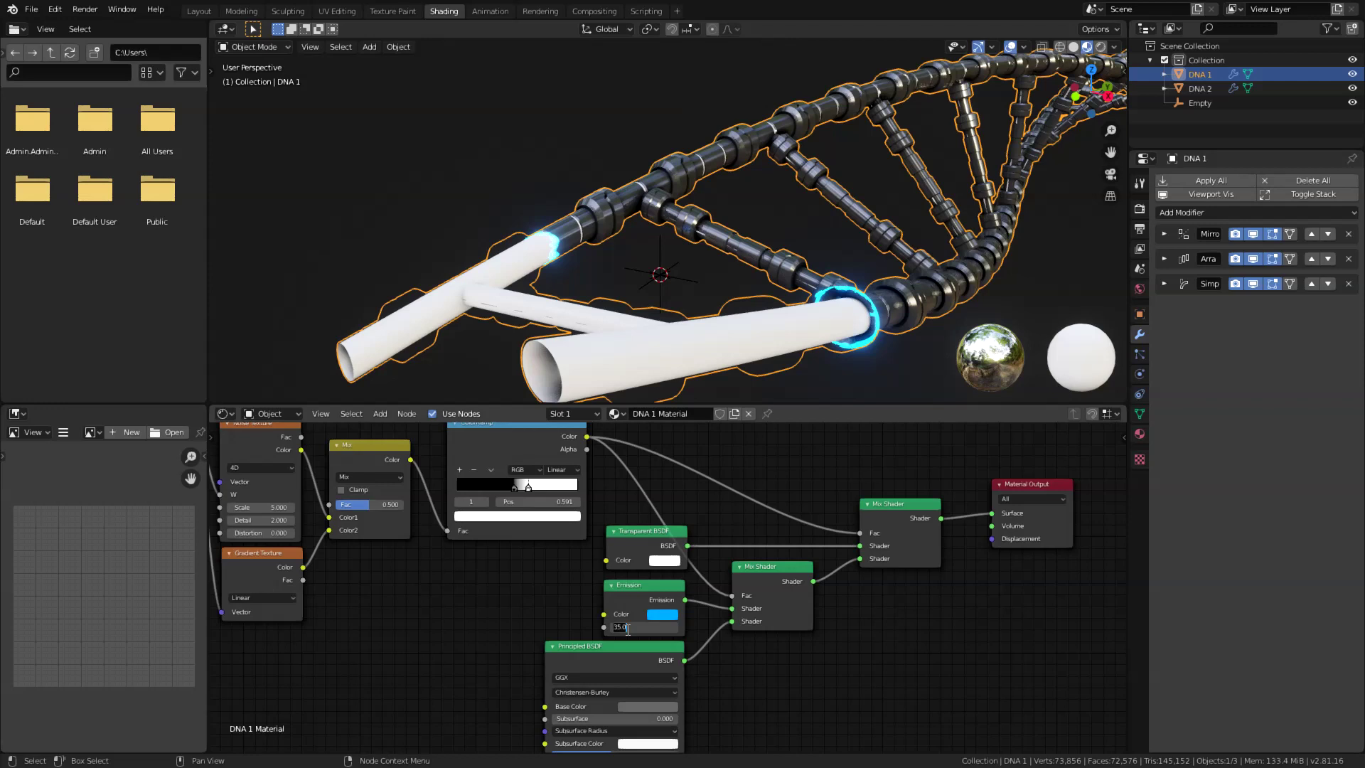
key(Return)
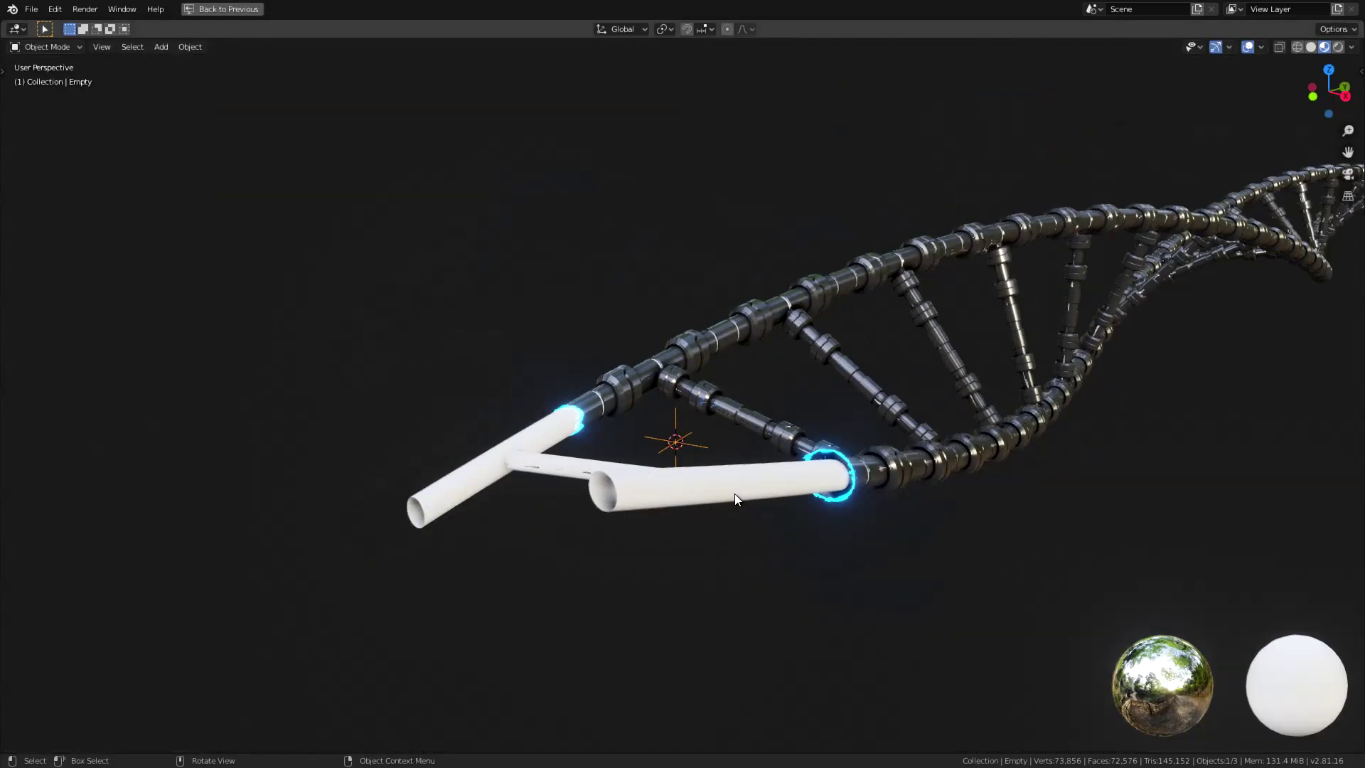
middle_drag(735, 494, 705, 496)
key(g)
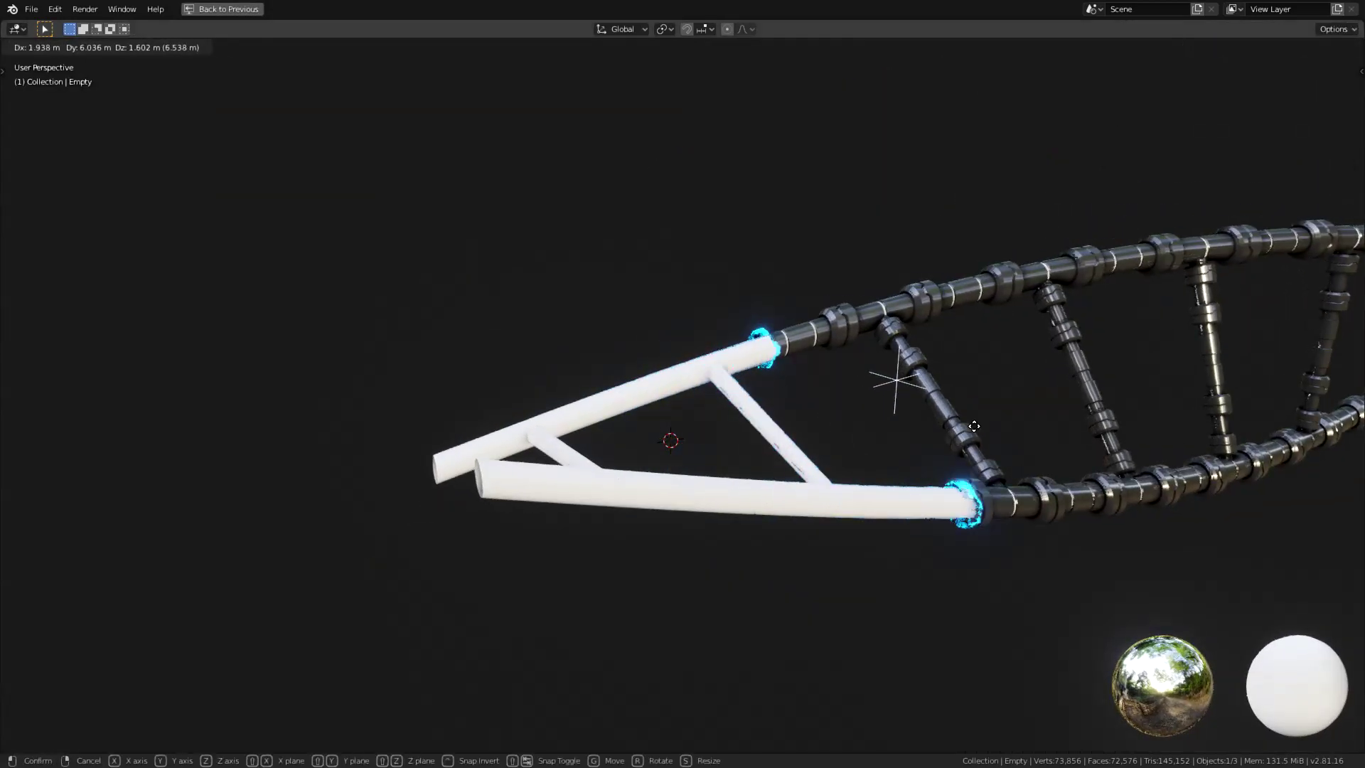
right_click(1112, 384)
Step: Scale the Empty up by a factor of about 2.27, reselect DNA 1 and restore the full workspace layout
key(s)
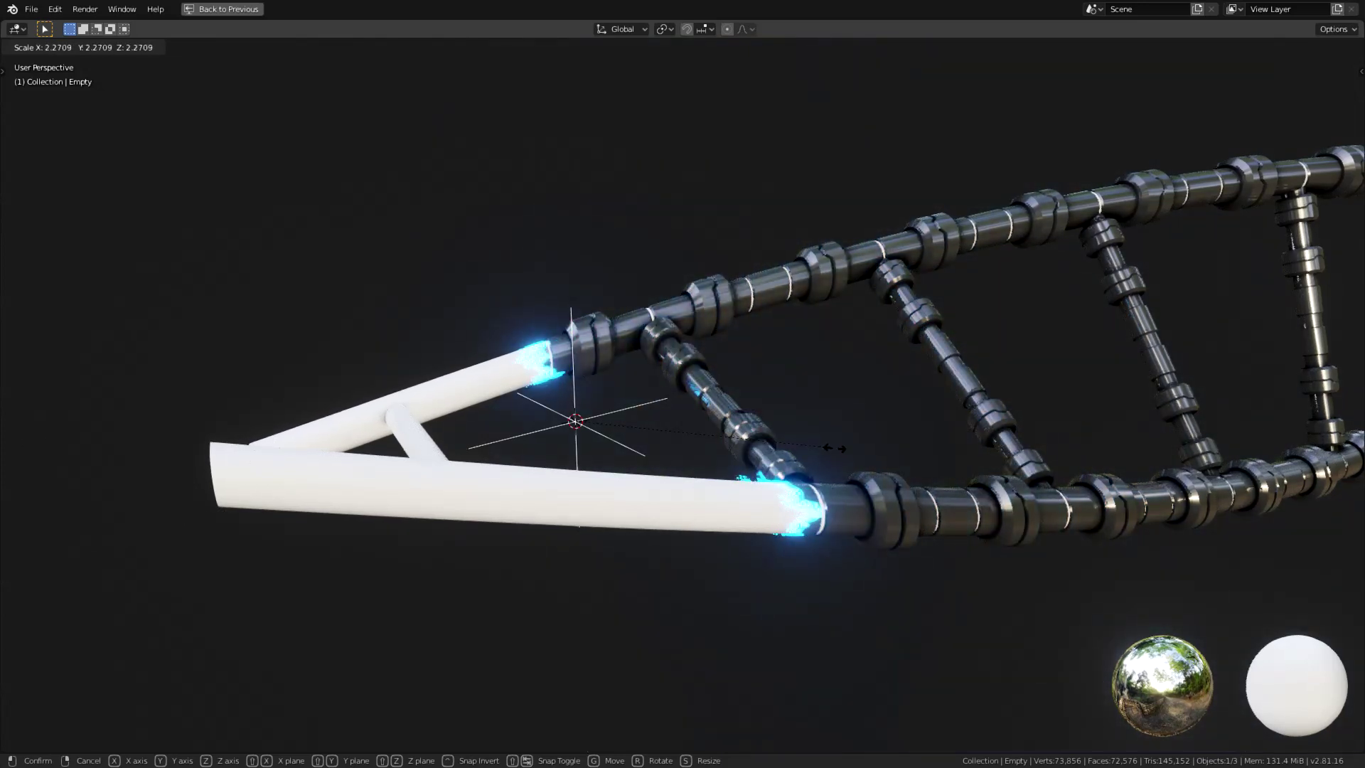
click(833, 449)
click(868, 510)
key(ctrl+space)
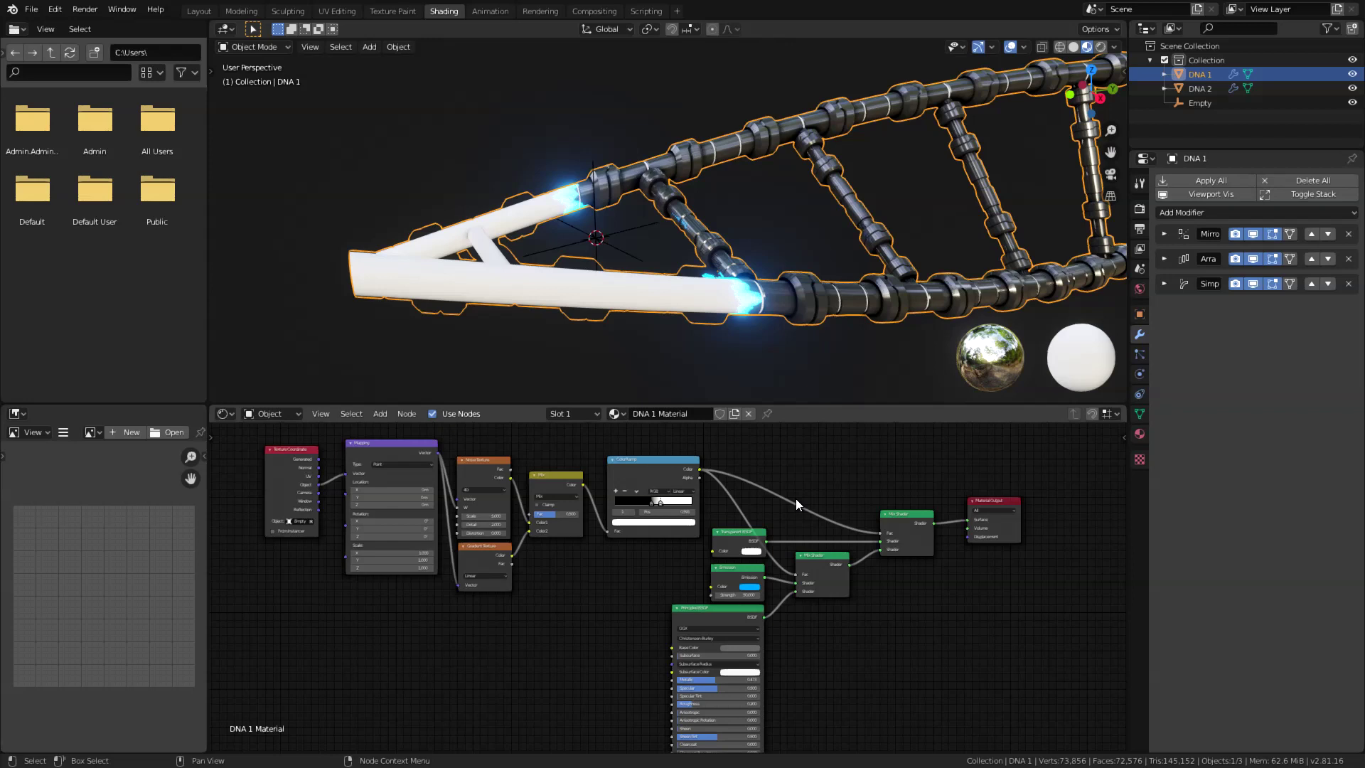
Step: Add two empty material slots to DNA 1 after the DNA 1 Material slot
middle_drag(796, 504, 808, 489)
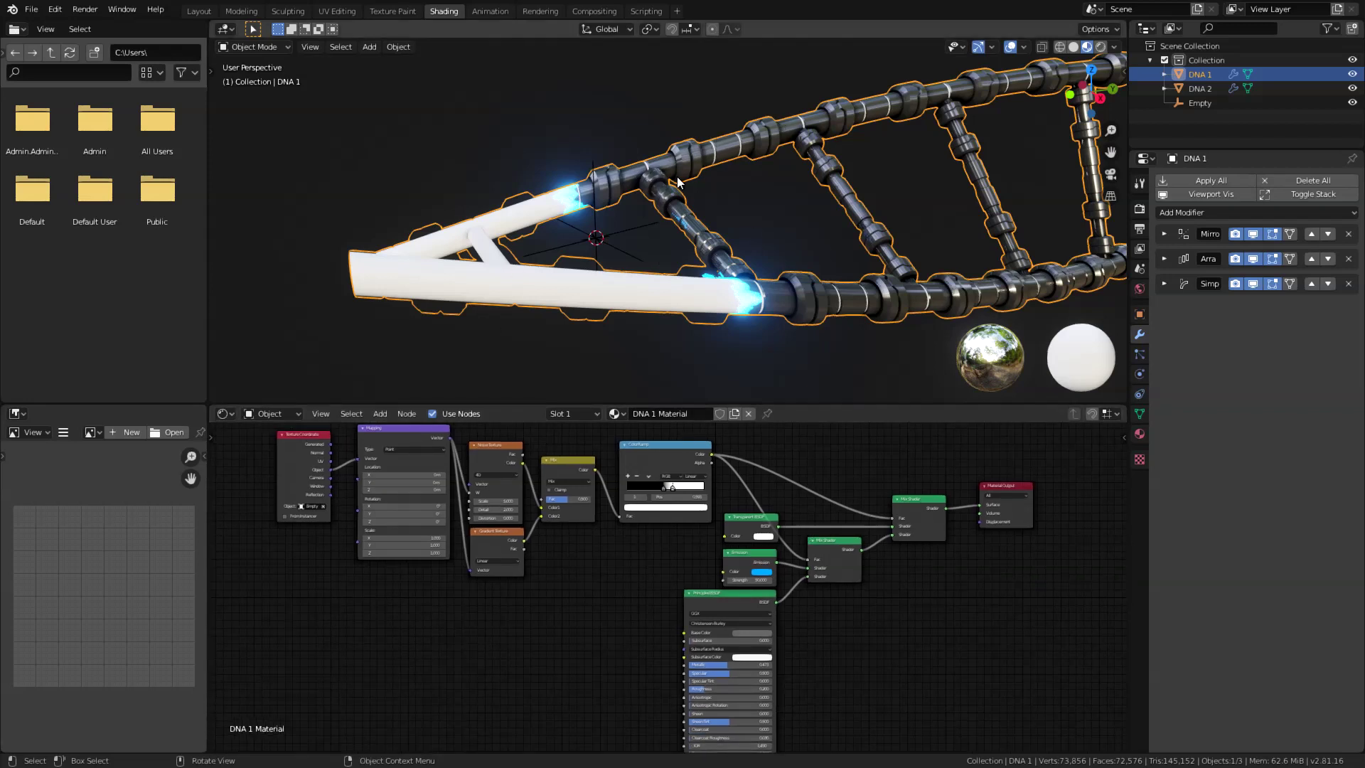
click(590, 414)
click(651, 443)
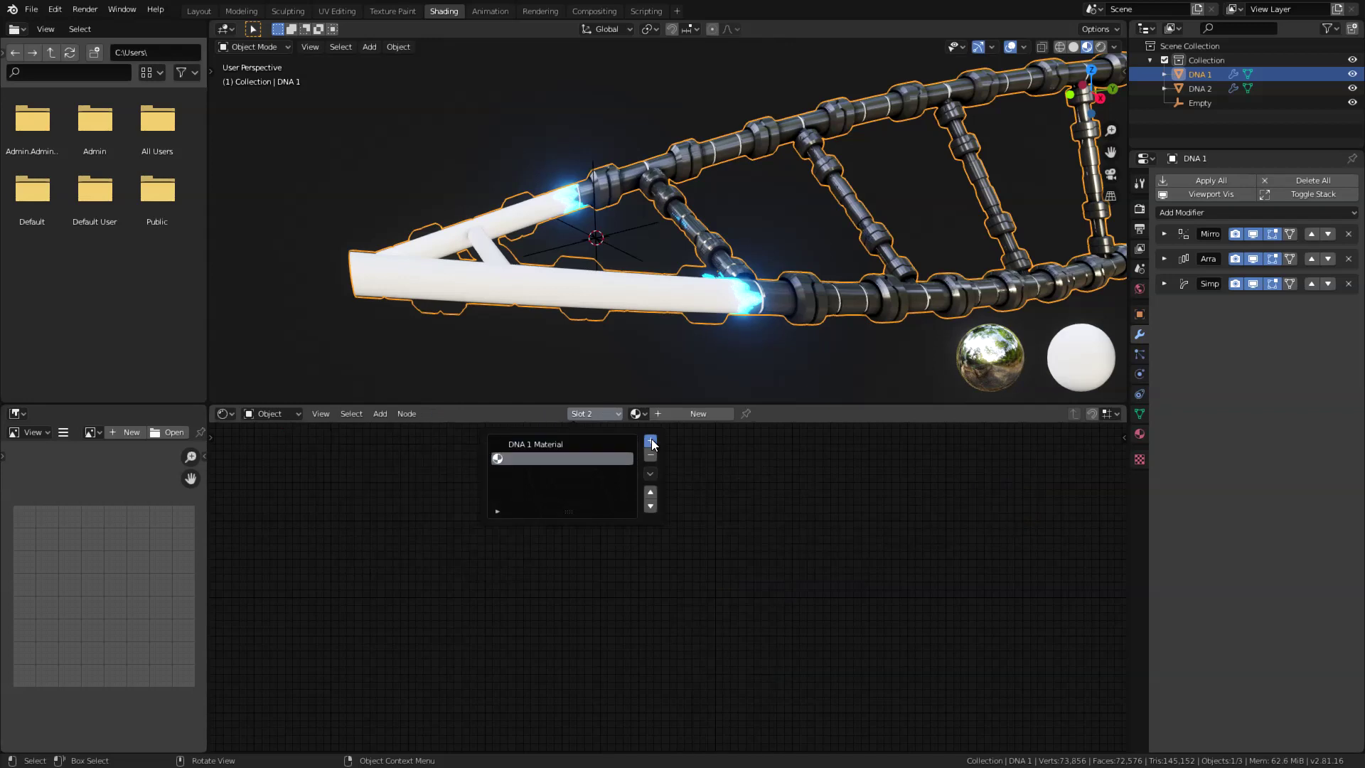
click(651, 442)
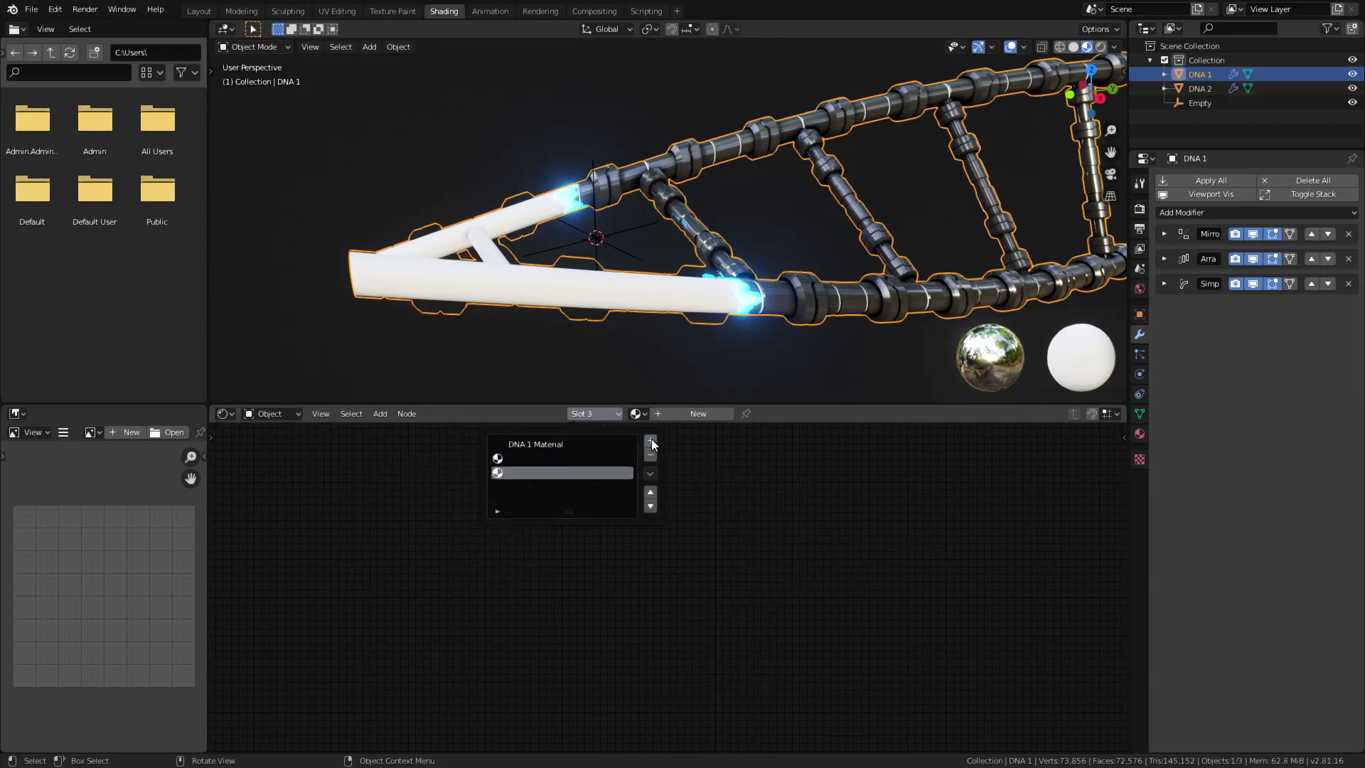
Step: Fill DNA 1's second material slot with DNA 1 Material and make it a single-user copy
click(615, 413)
click(571, 459)
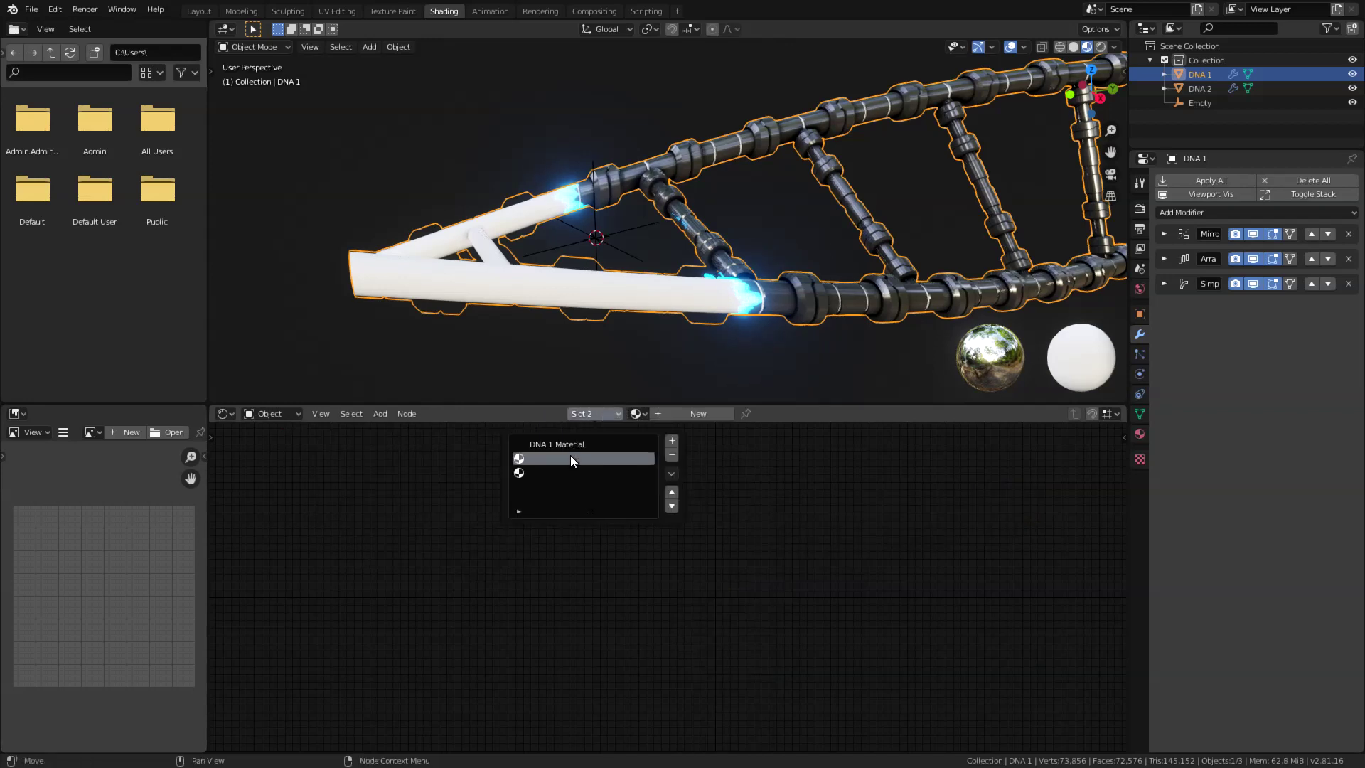
click(668, 415)
click(616, 413)
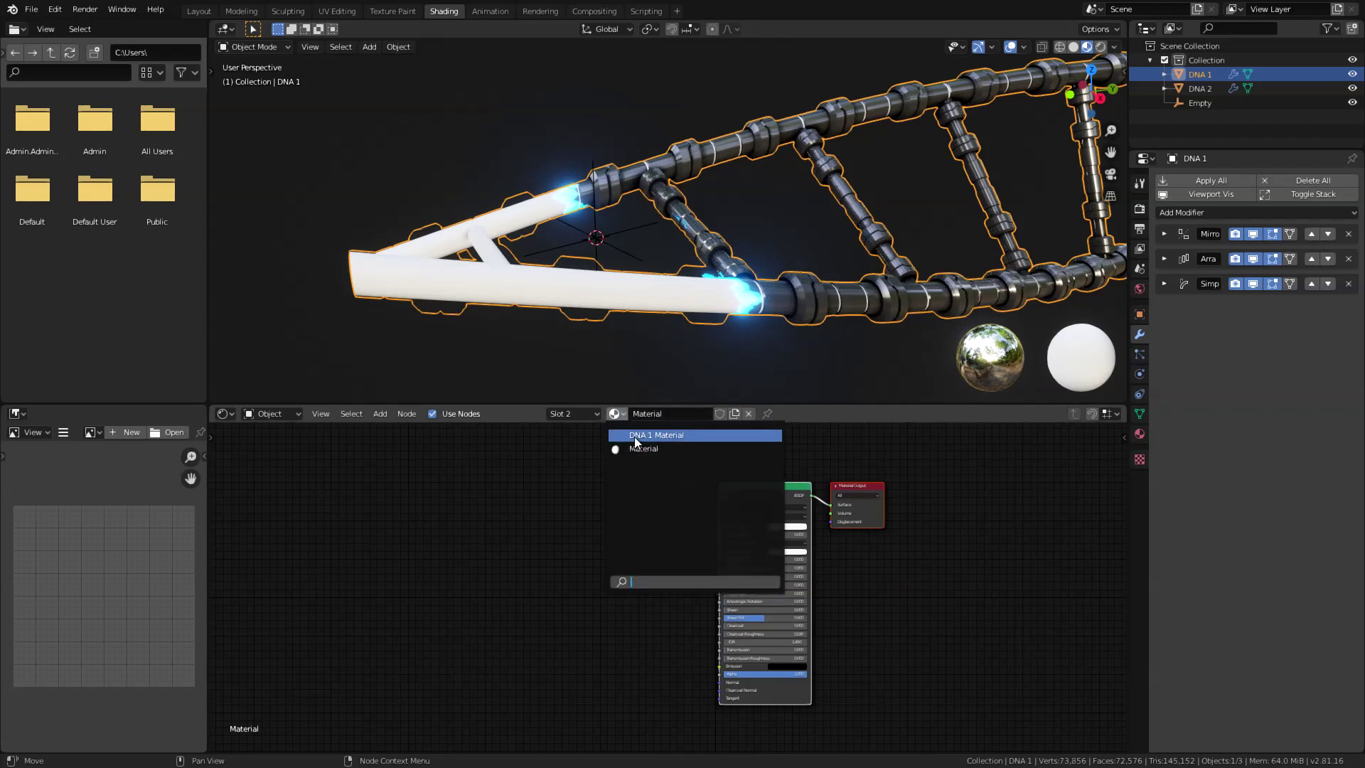
click(636, 435)
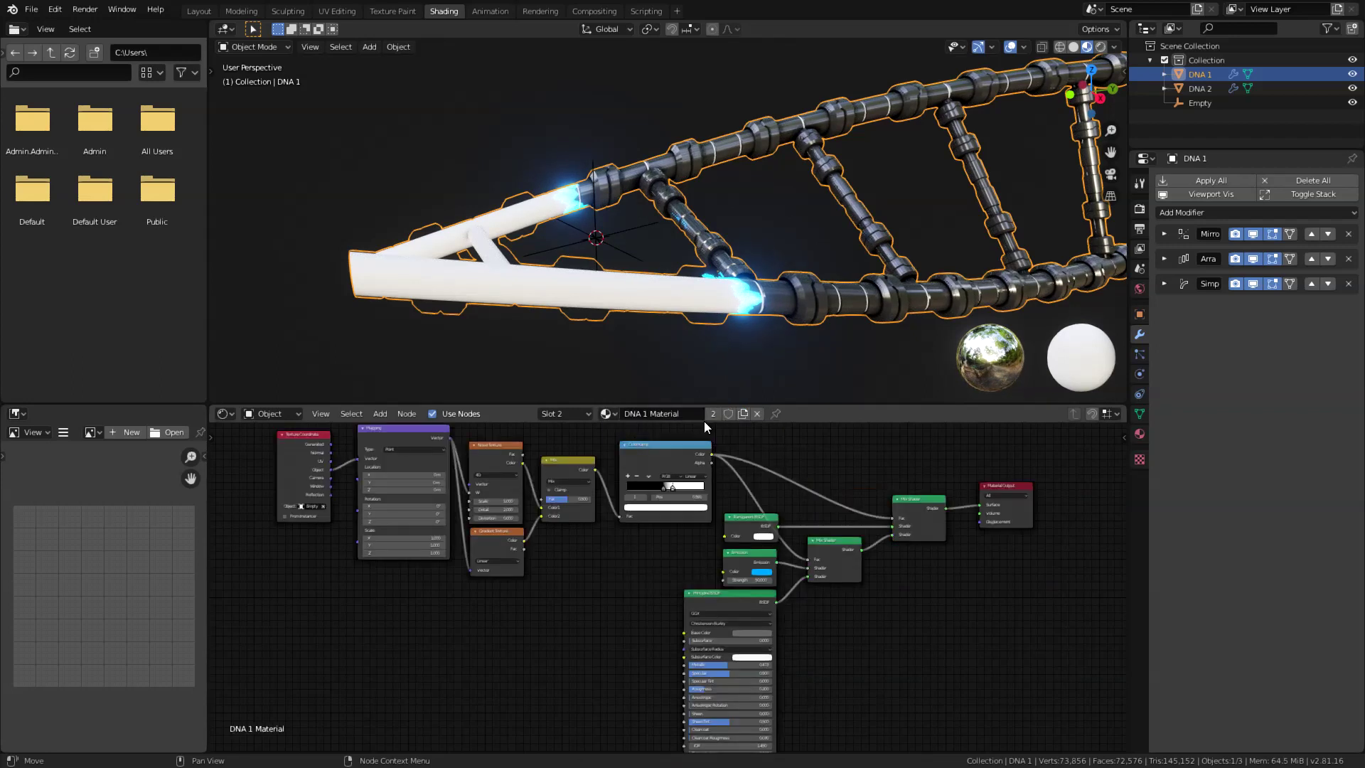
click(744, 415)
Step: Set the copied material's Principled BSDF to a red base color, Metallic 0.382 and Roughness 0.182
middle_drag(819, 631, 822, 588)
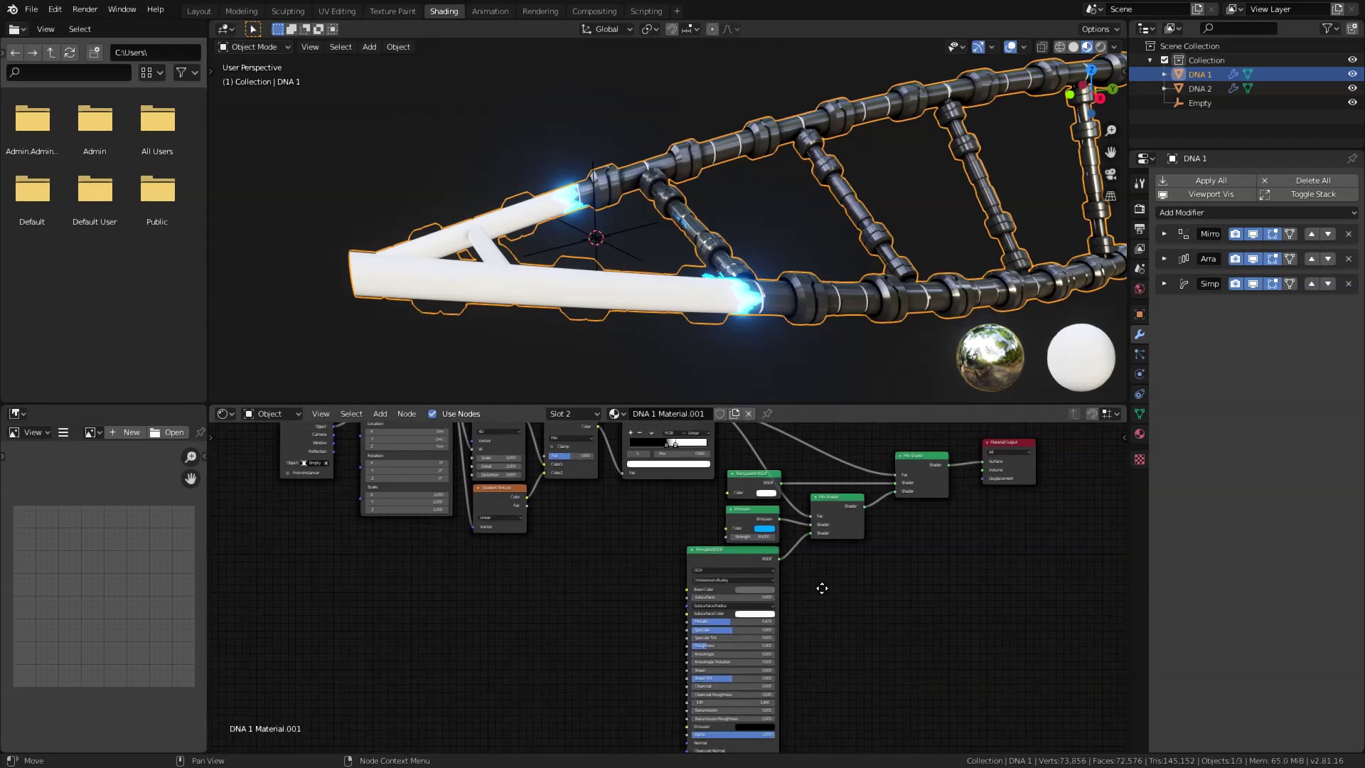
scroll(822, 588, up, 2)
click(809, 558)
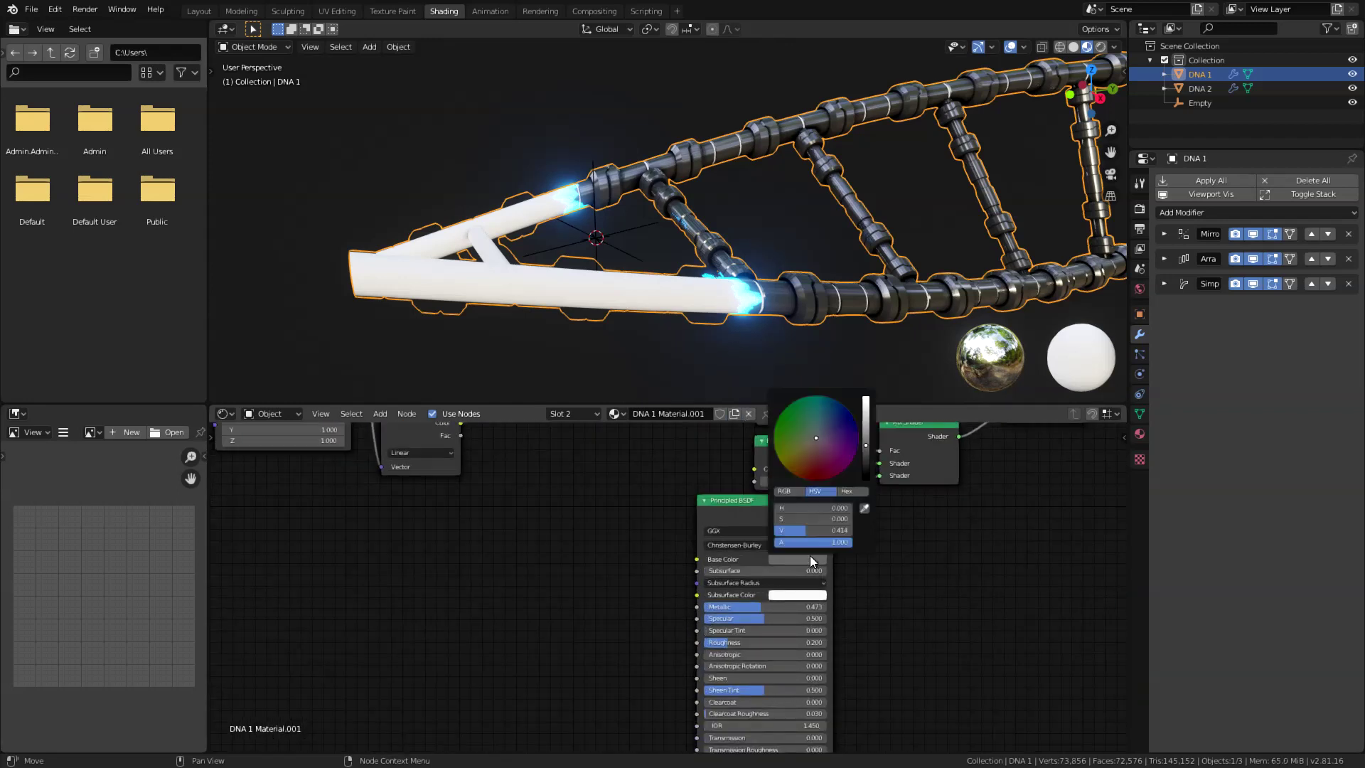
click(823, 467)
drag(868, 440, 866, 412)
drag(823, 469, 815, 469)
drag(761, 606, 750, 606)
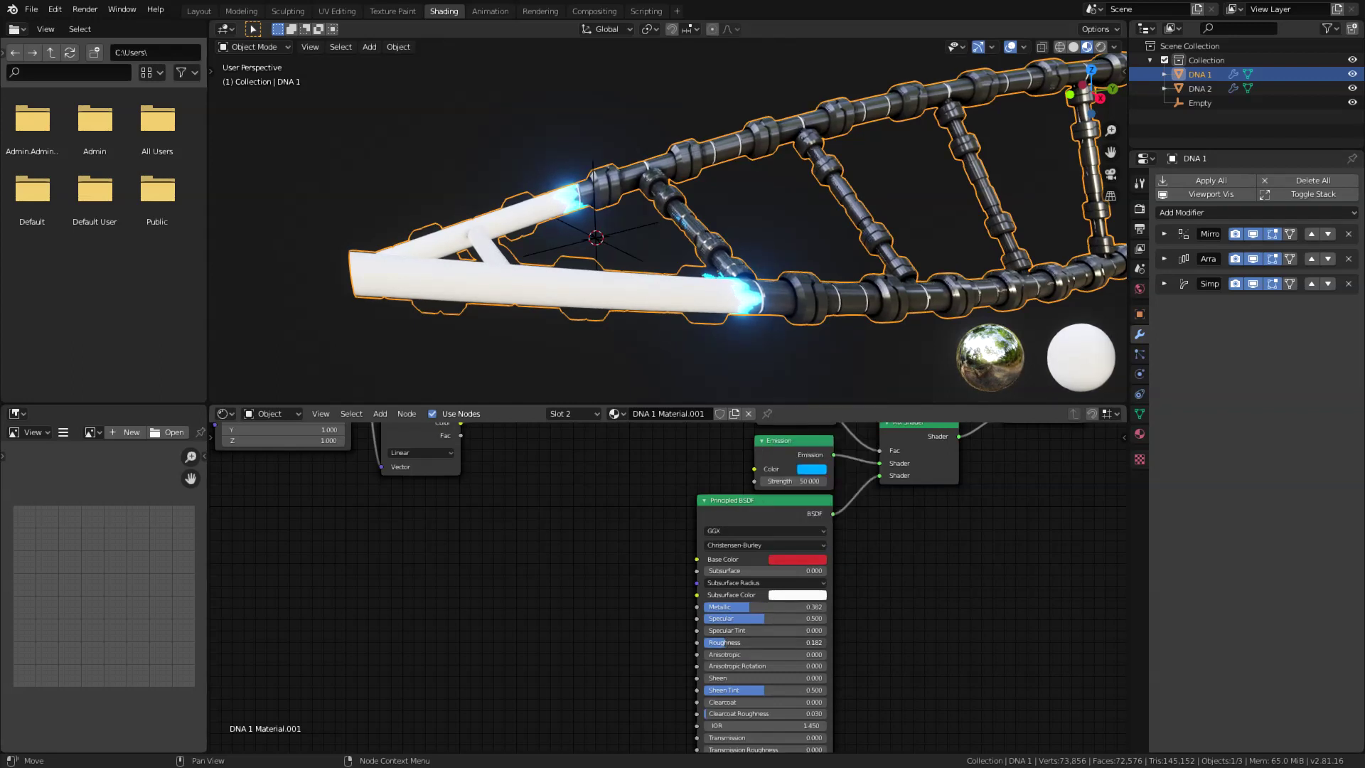
Step: Fill DNA 1's third material slot with DNA 1 Material and make it a single-user copy
click(587, 413)
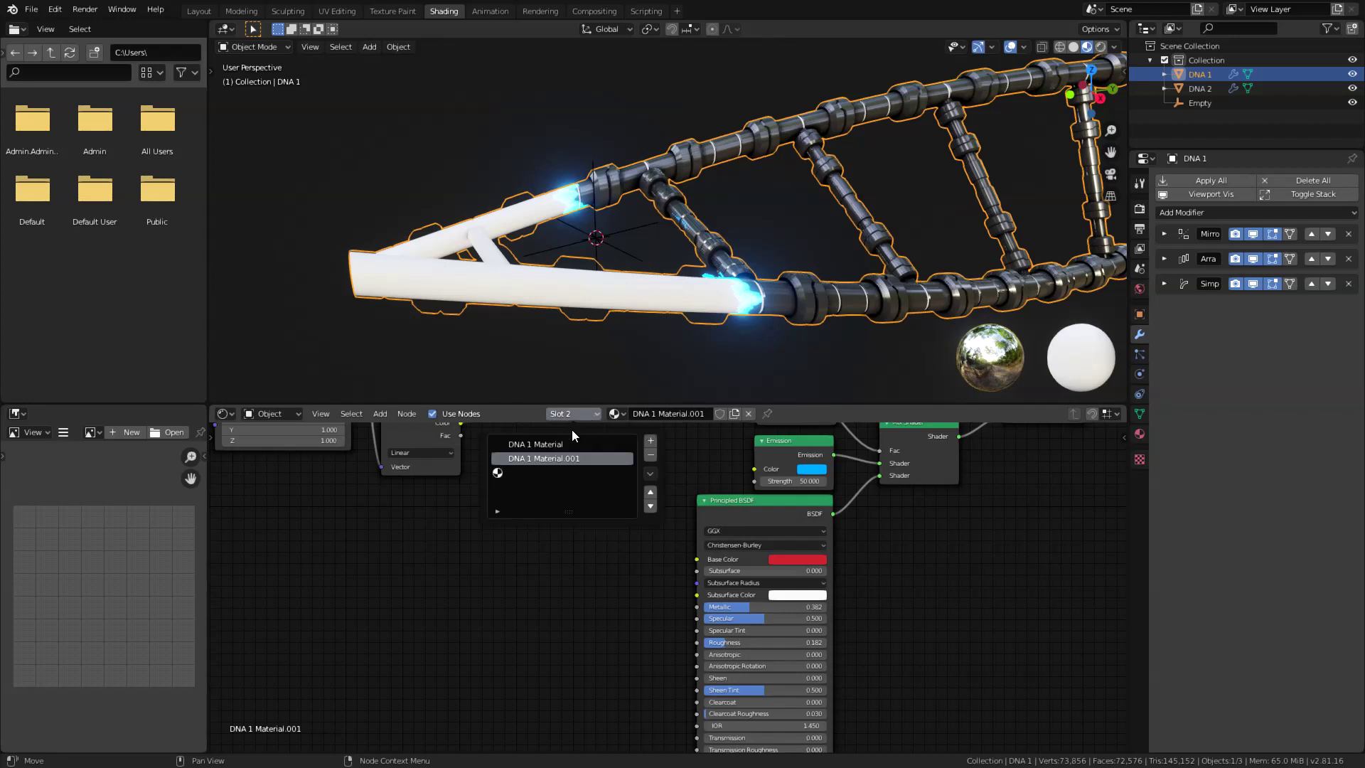
click(522, 471)
click(636, 413)
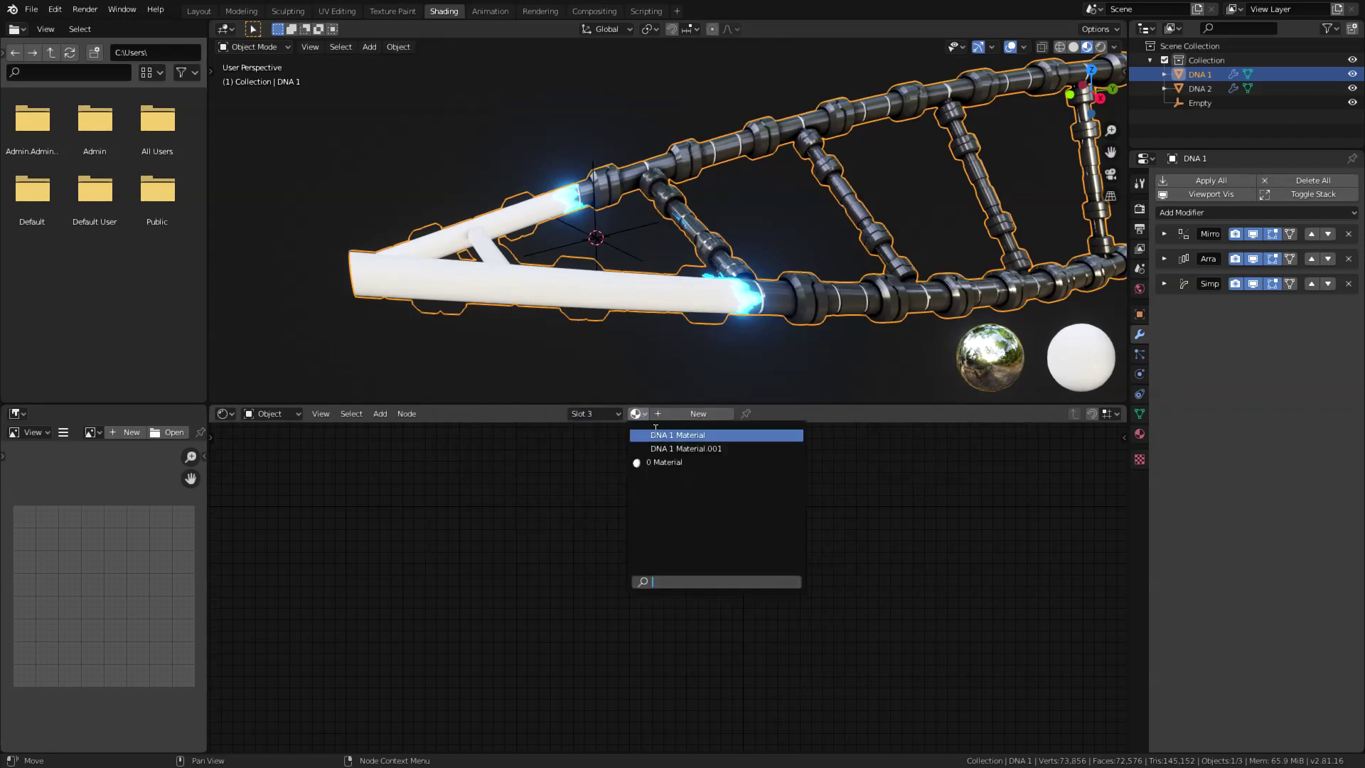
click(661, 436)
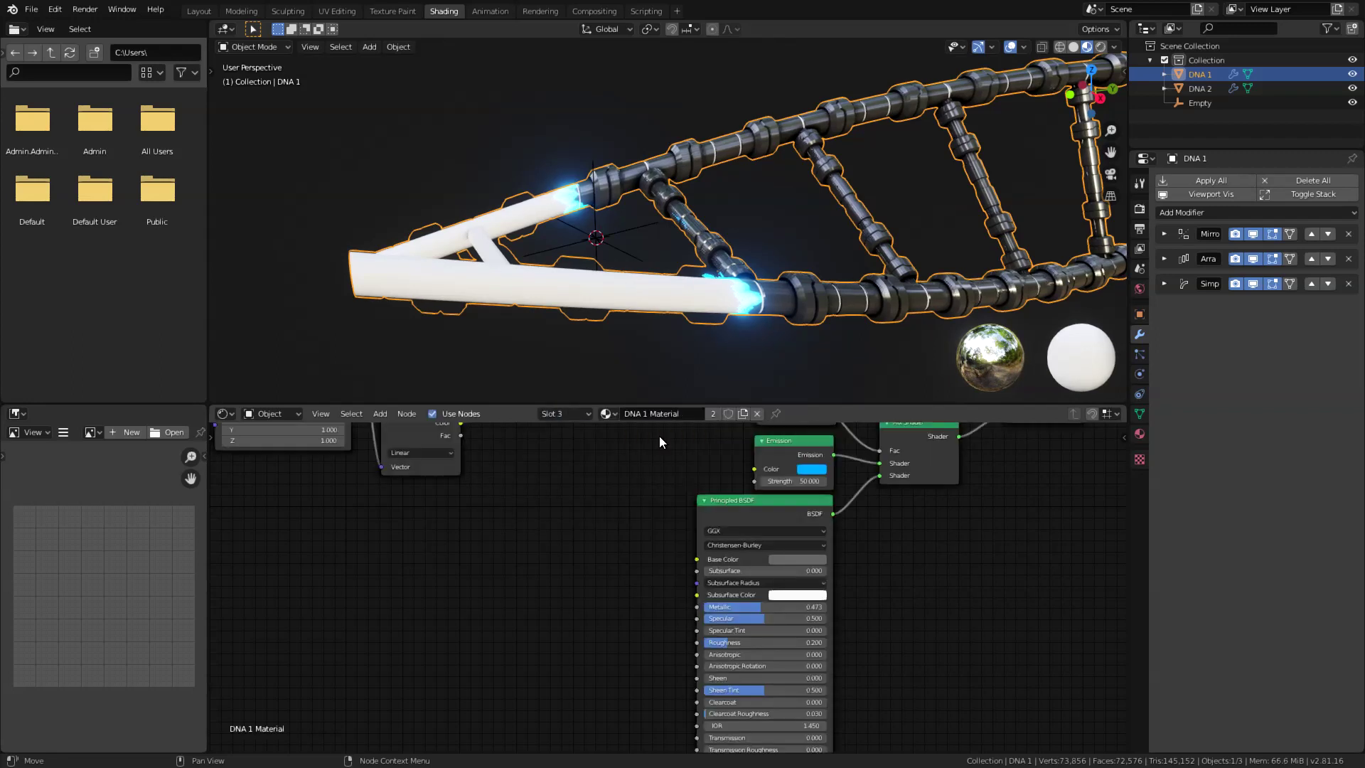
click(743, 414)
Step: Replace the third slot's Principled BSDF with a duplicate of the Emission node feeding the Mix Shader's second shader input, colored cyan
click(719, 539)
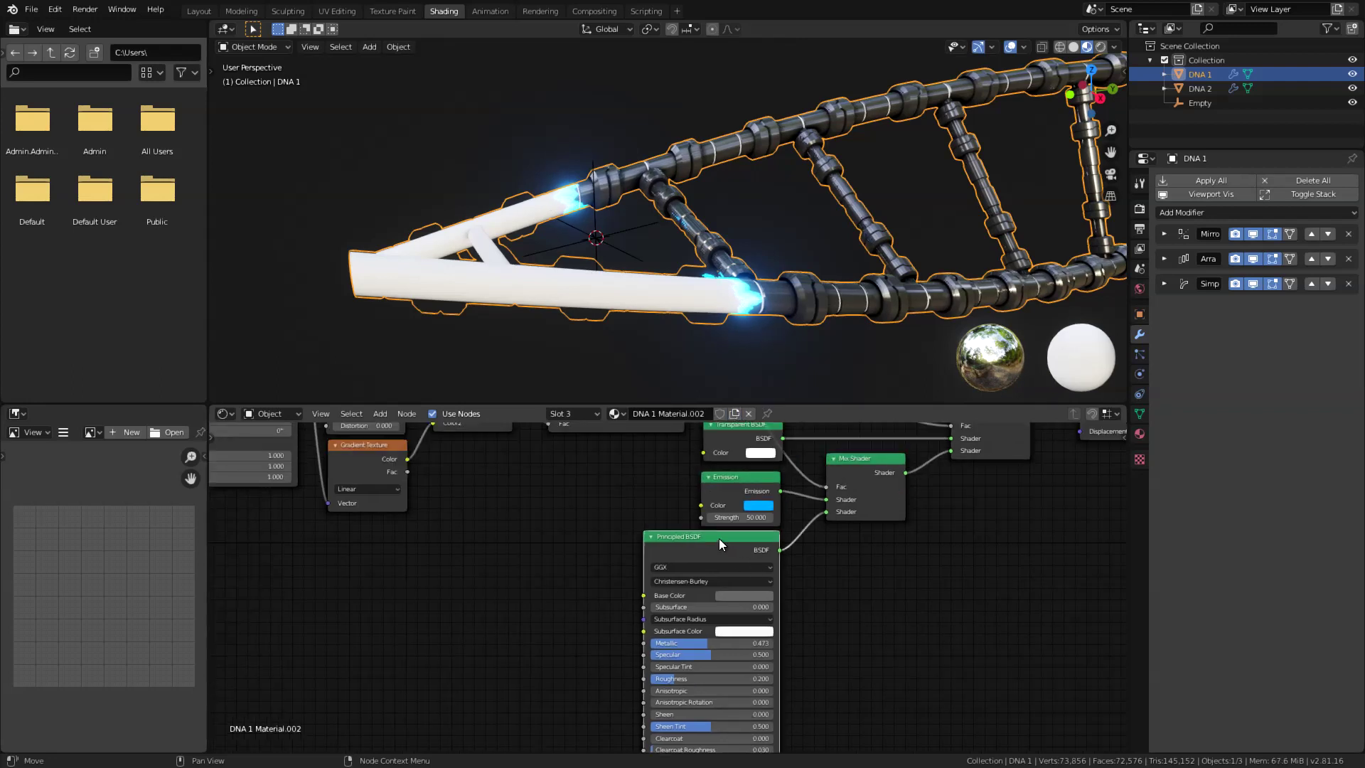
key(x)
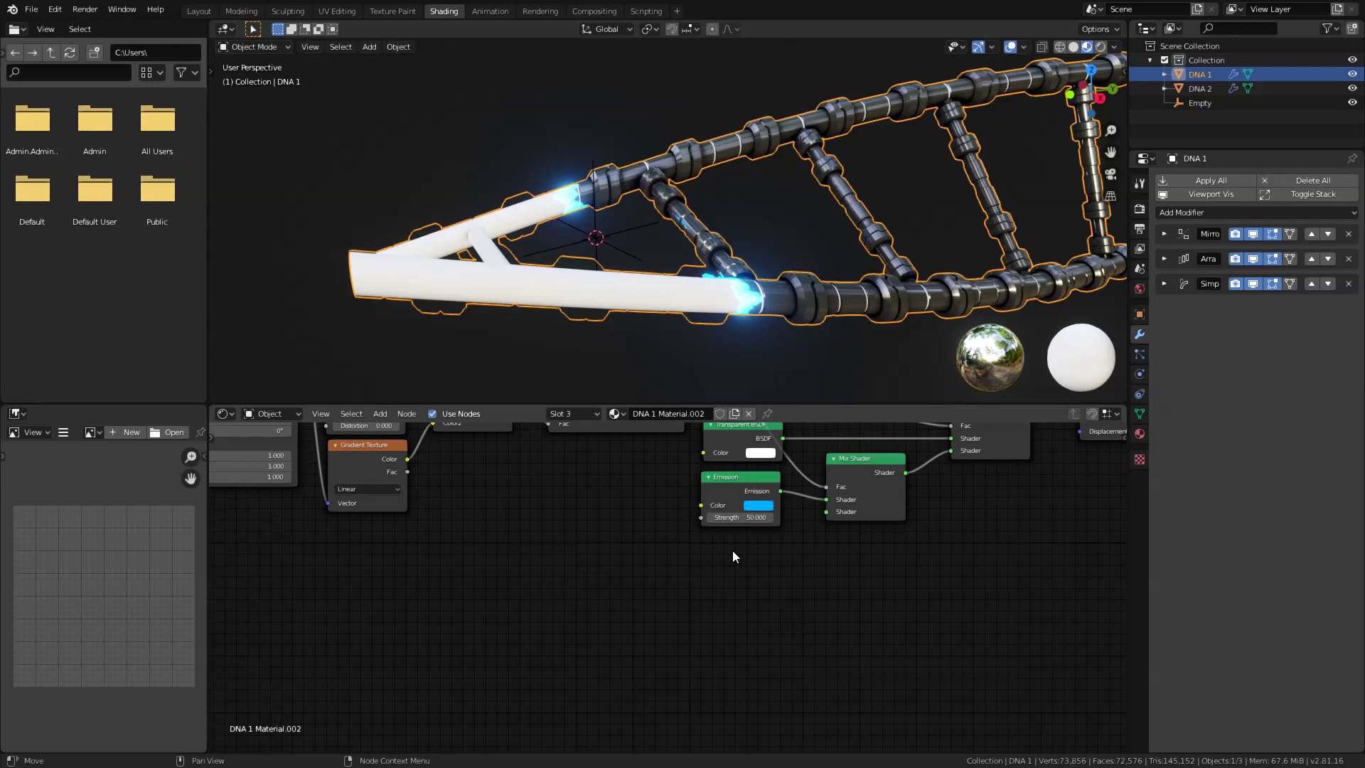
click(745, 479)
key(shift+d)
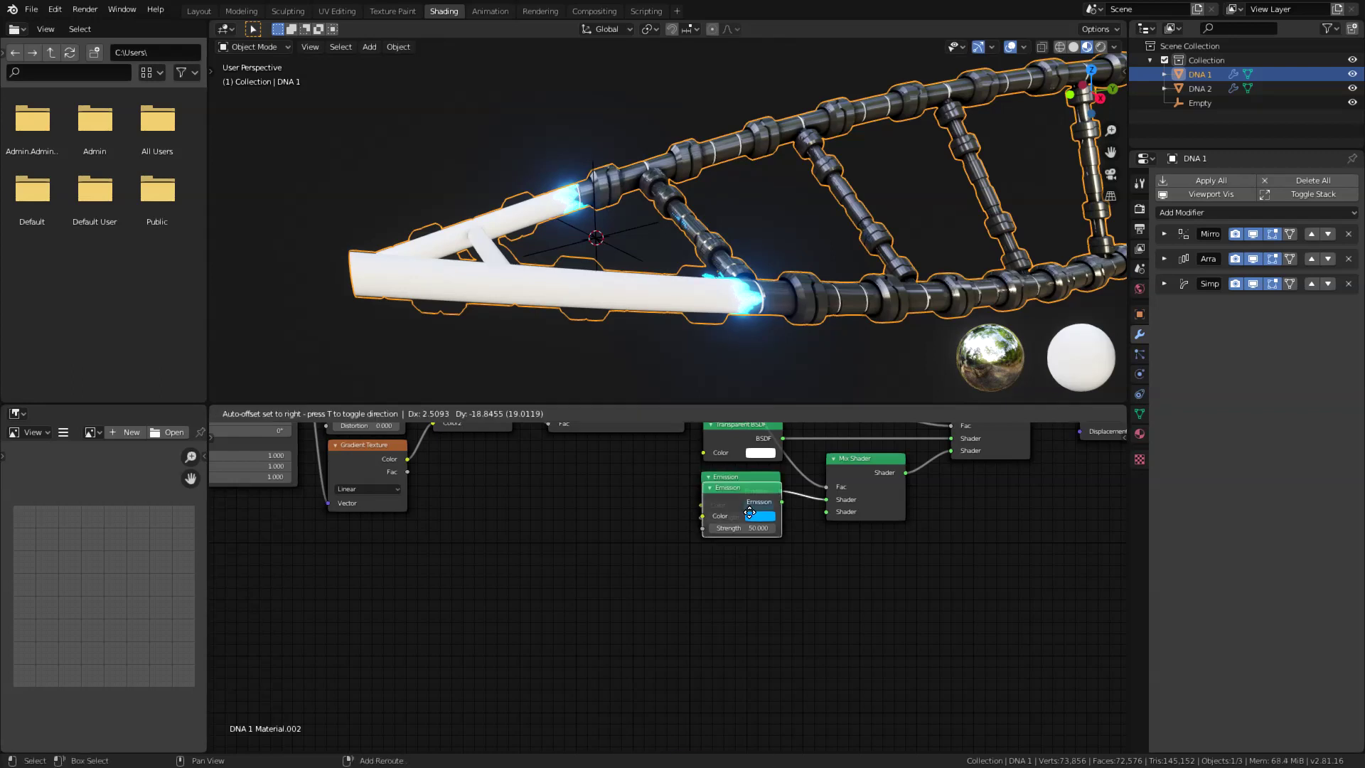
click(745, 542)
drag(781, 554, 833, 513)
click(757, 567)
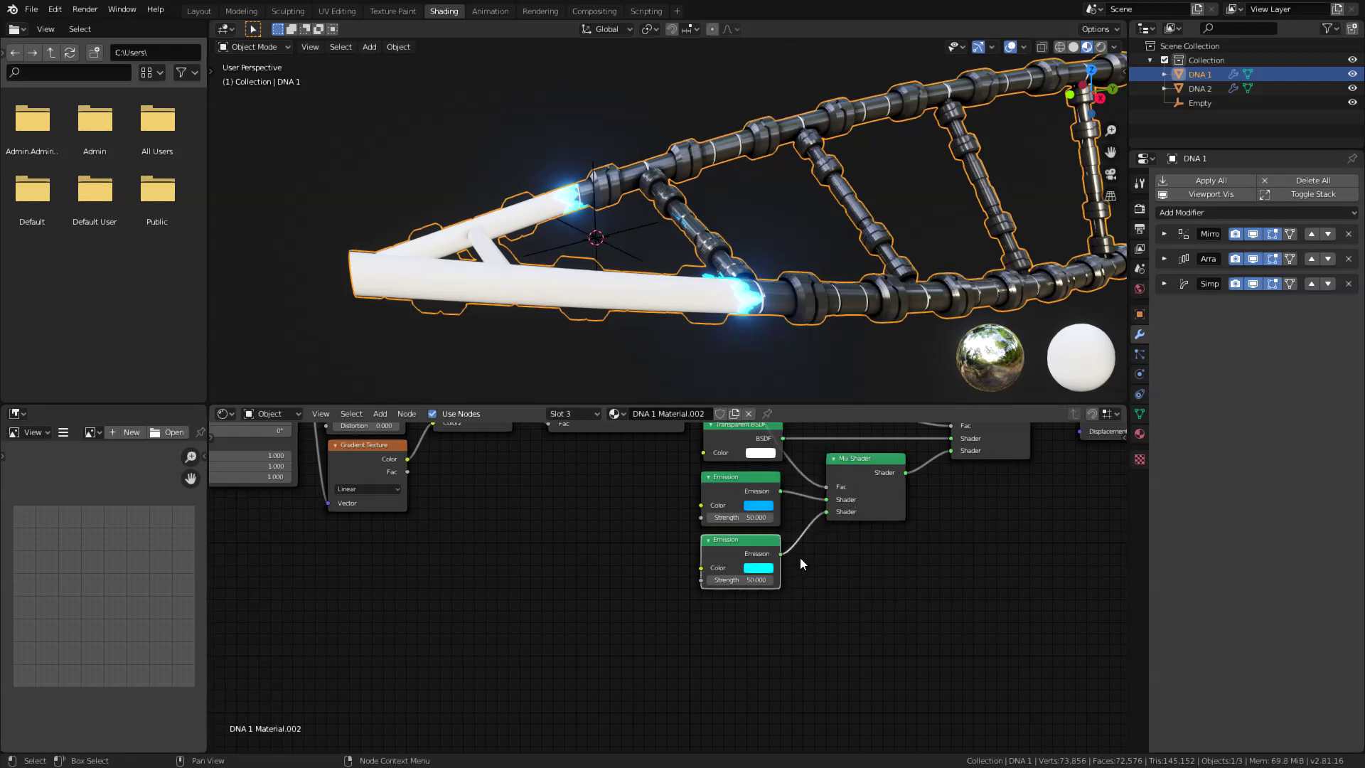
Step: Hide DNA 2 and turn off the viewport display of DNA 1's Mirror, Array and SimpleDeform modifiers
key(Home)
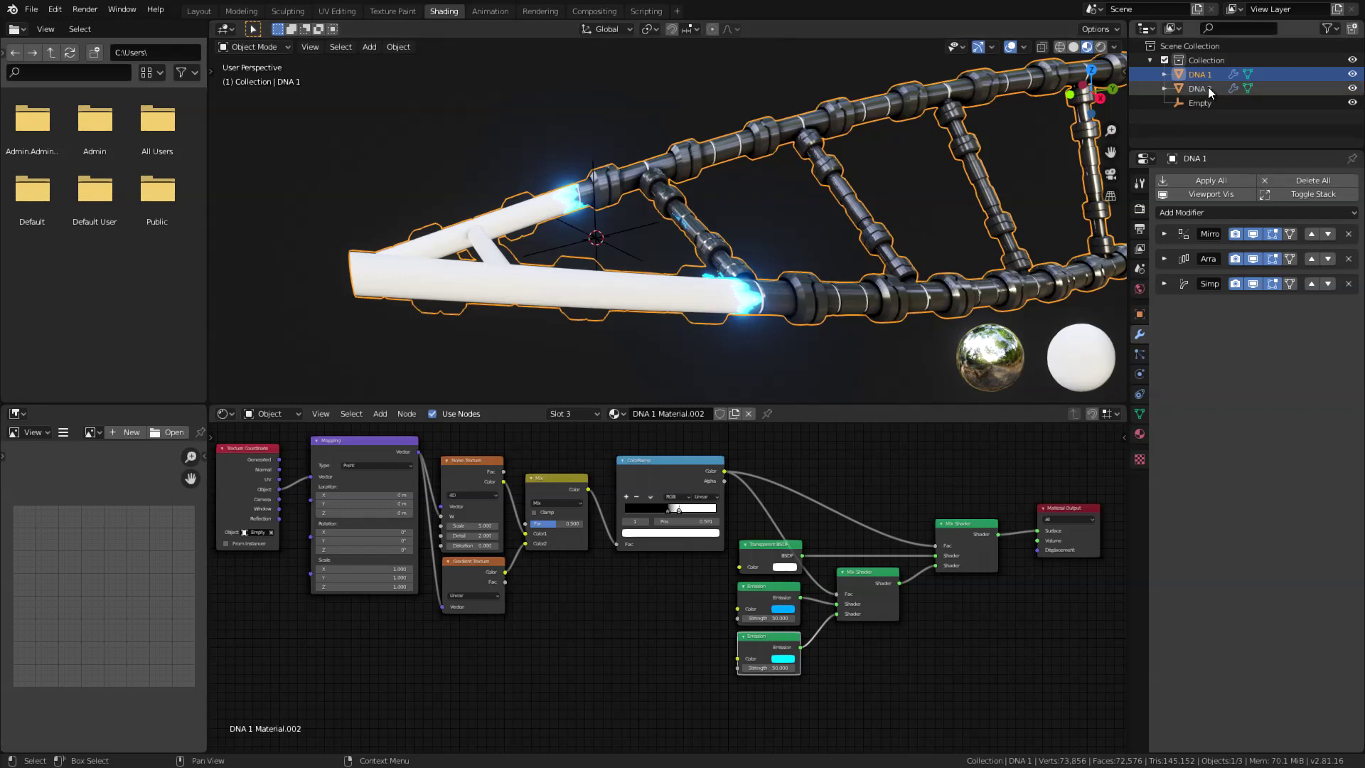
click(1352, 89)
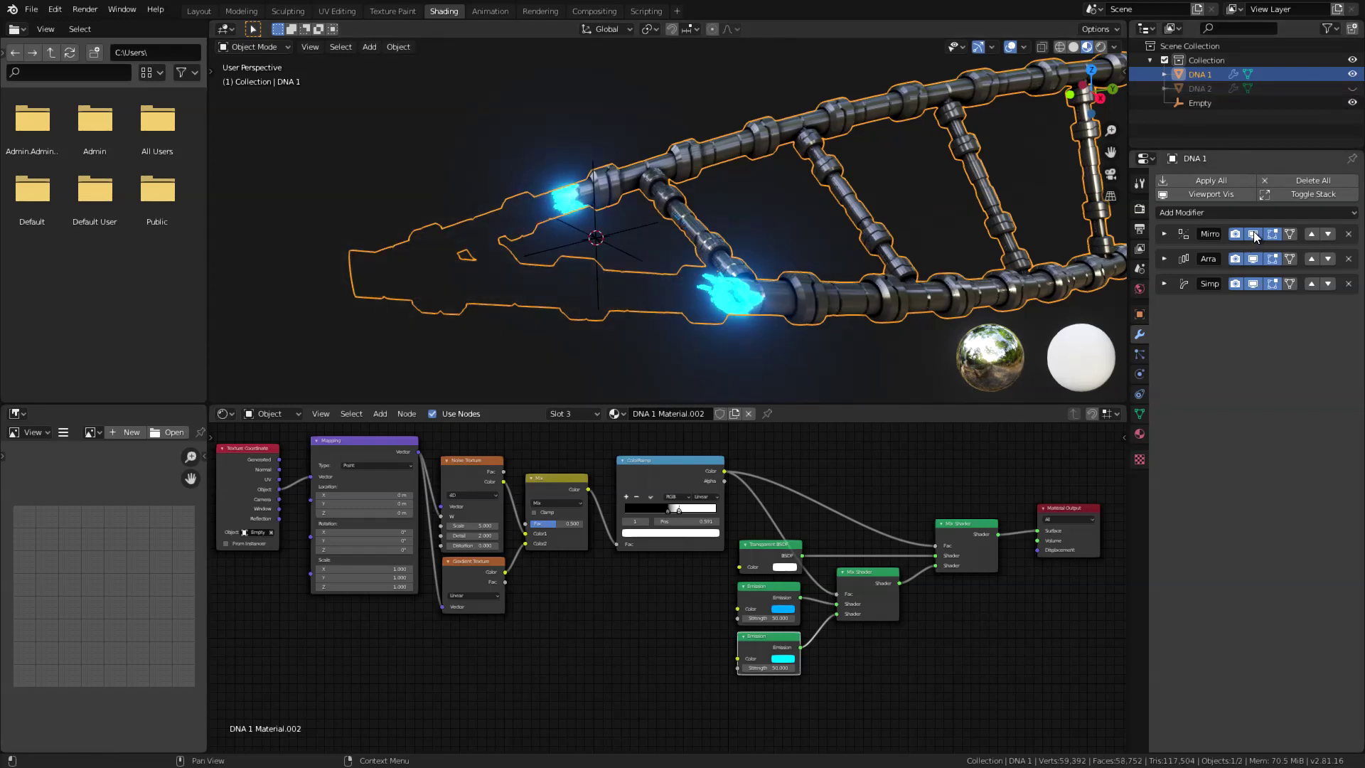
drag(1253, 228, 1254, 289)
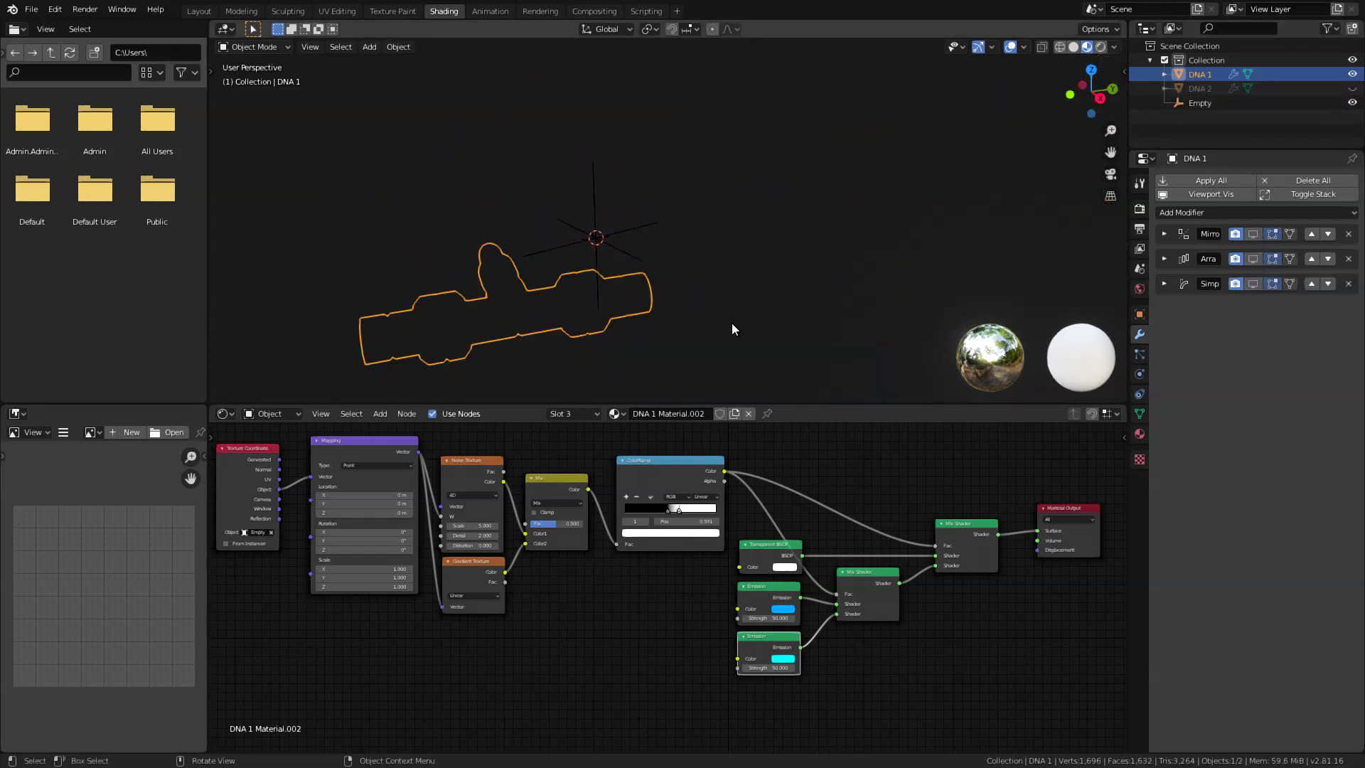
Step: Move the Empty well beyond the end of the DNA 1 segment so the dissolve exposes the whole piece
click(702, 228)
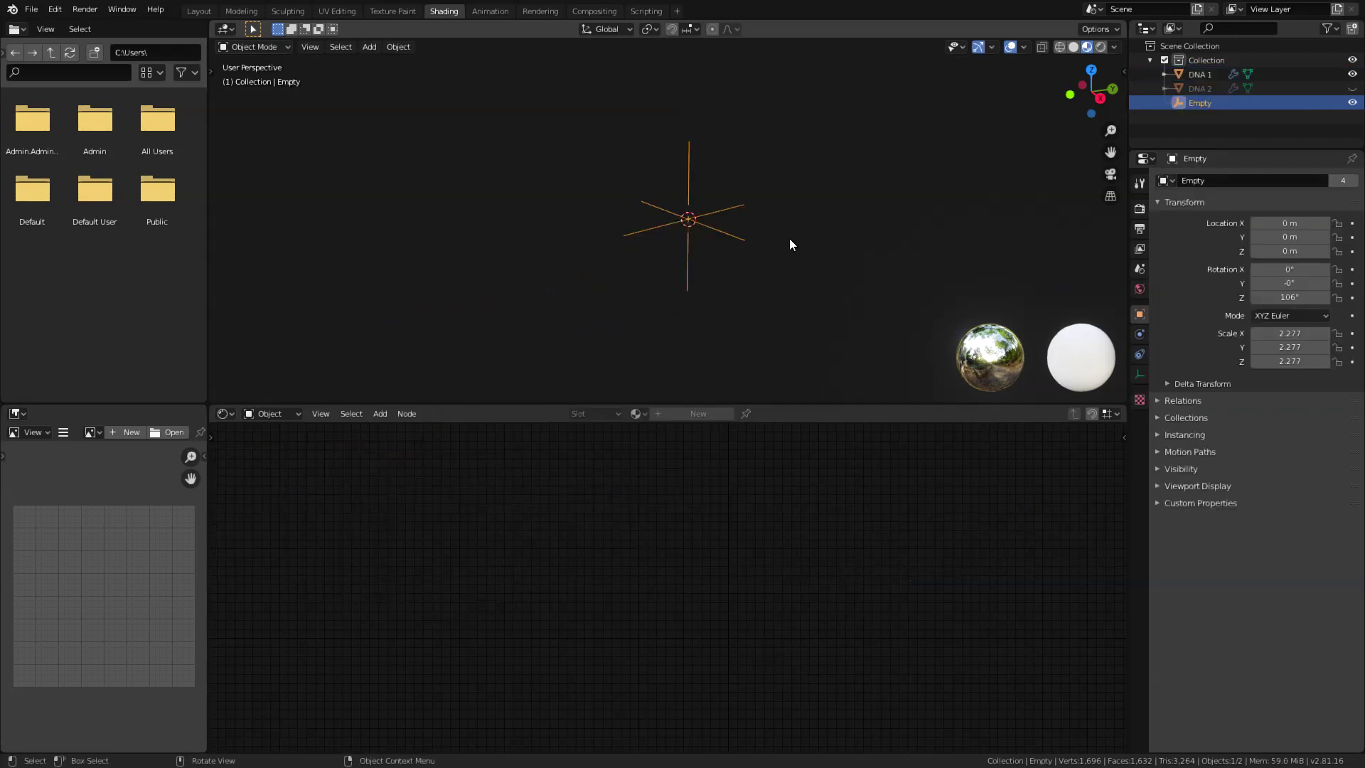
key(g)
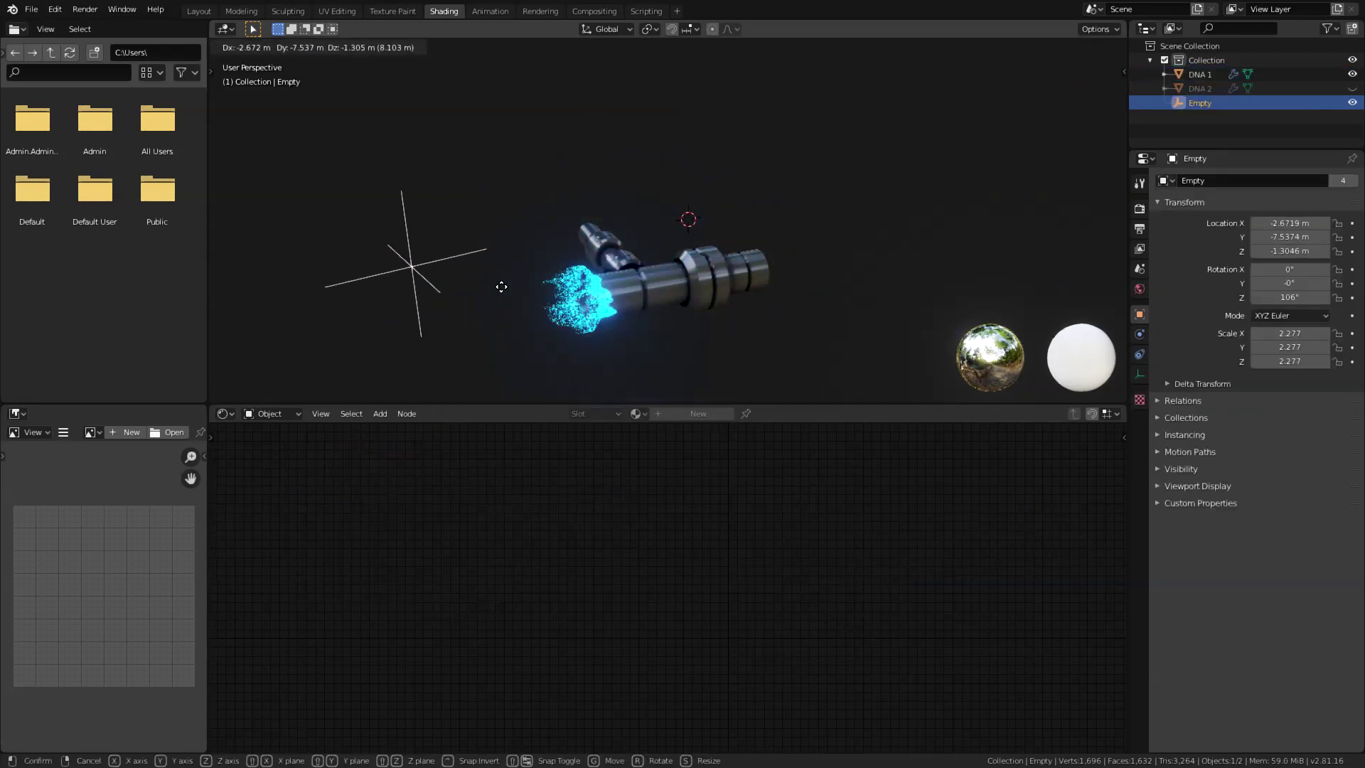
click(547, 348)
Step: In DNA 1's mesh, select the outer face rings of the collars, pipe necks and rung, and assign them DNA 1 Material.001
click(546, 342)
key(ctrl+Tab)
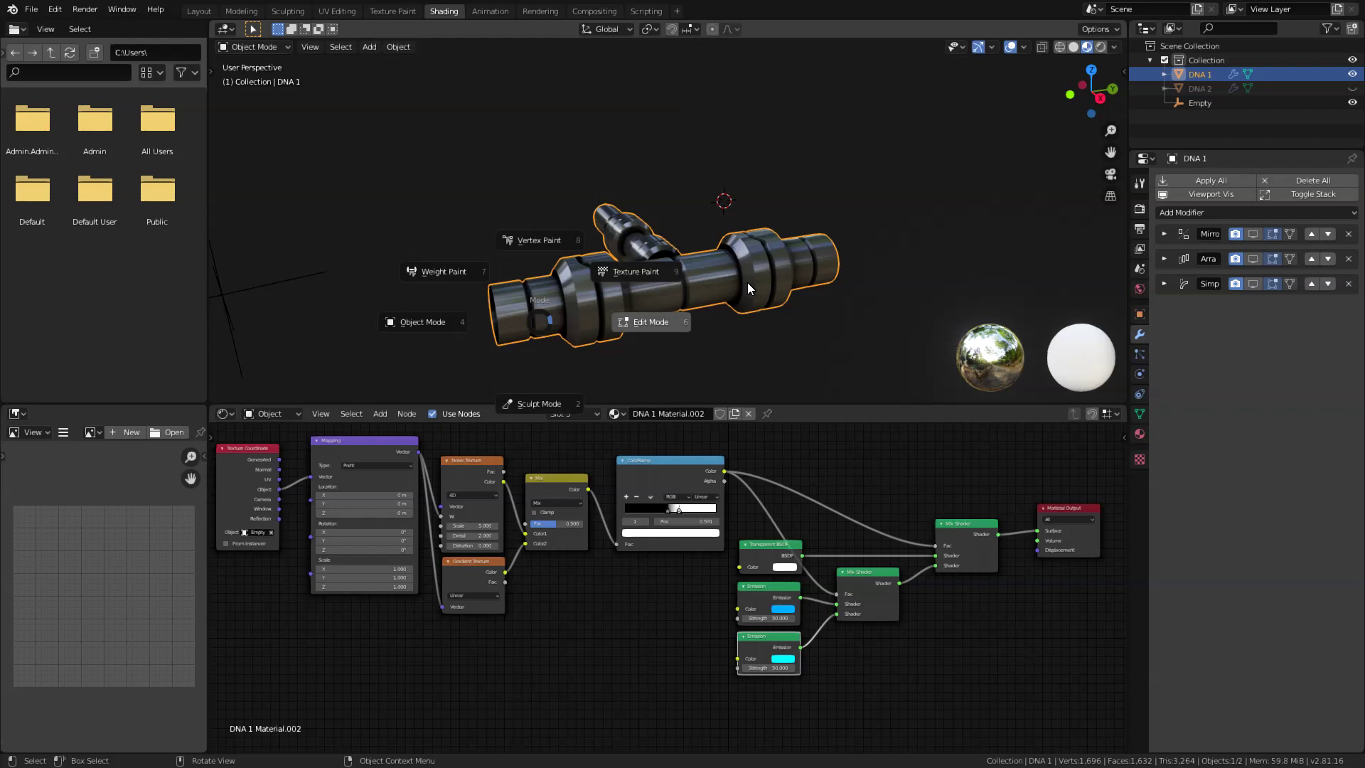
click(748, 283)
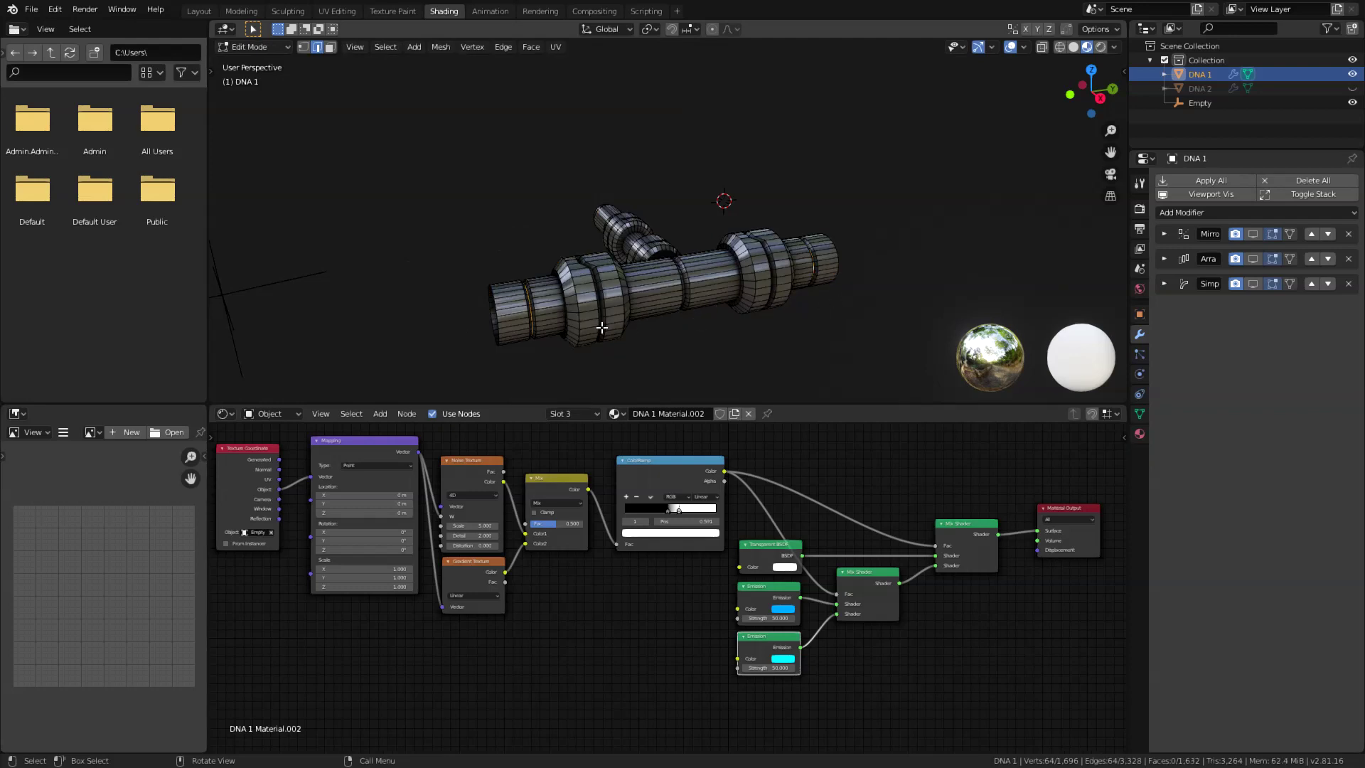
scroll(559, 331, up, 5)
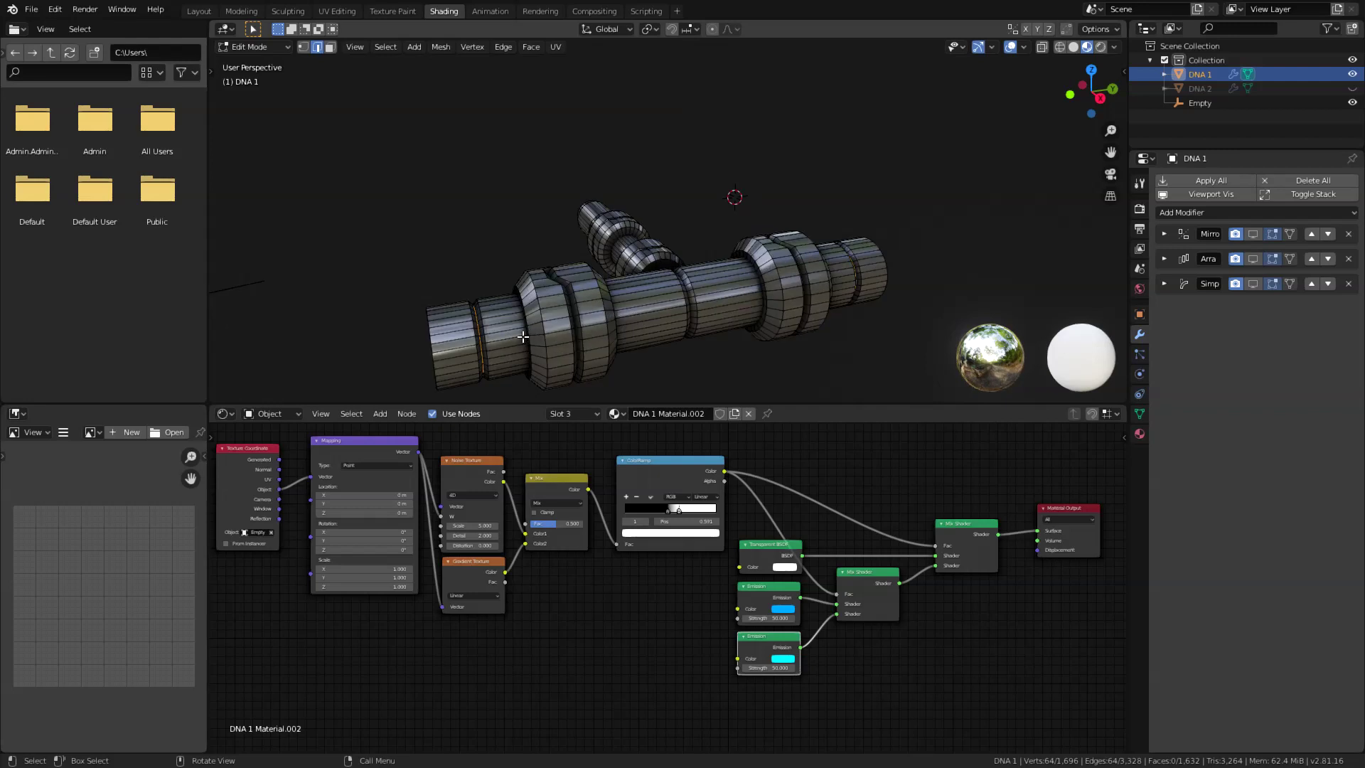
mouse_move(566, 318)
middle_down()
mouse_move(528, 327)
mouse_move(551, 316)
middle_up()
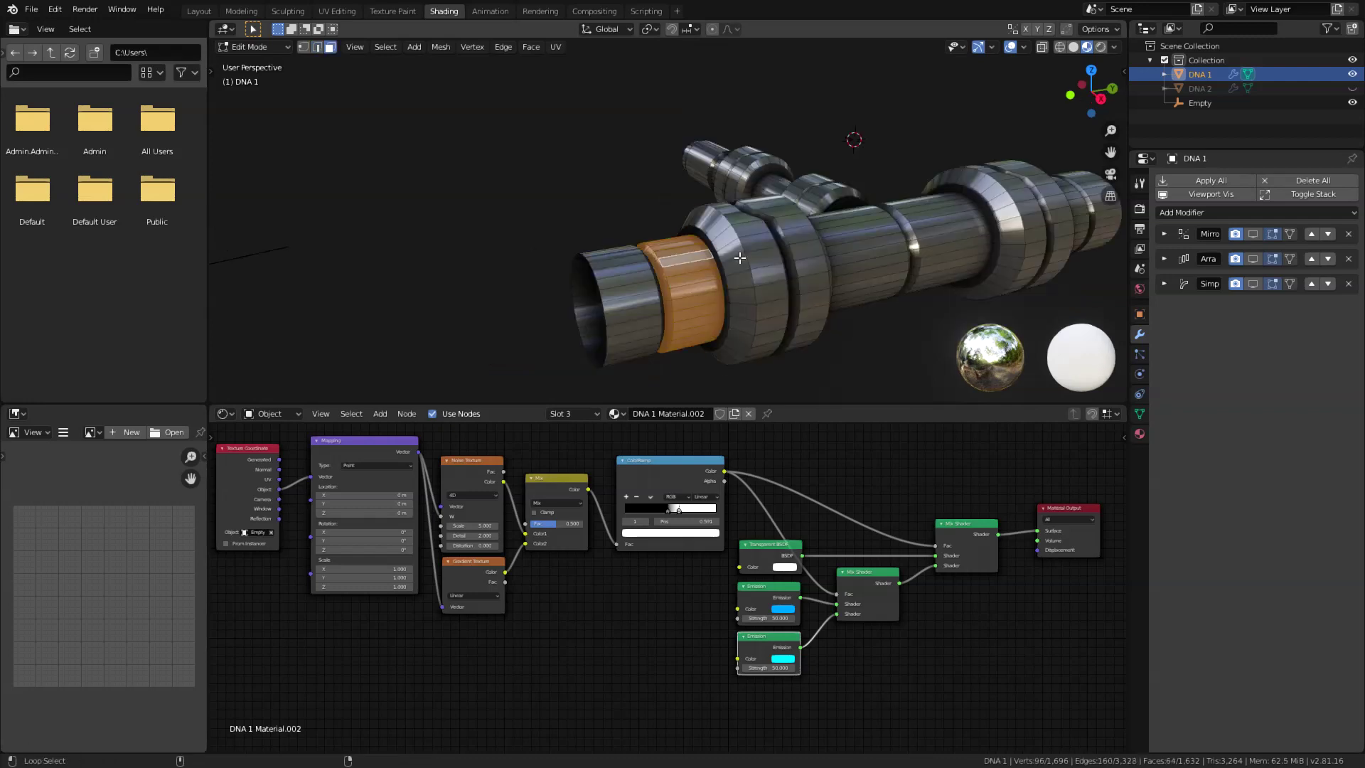
alt+shift+click(724, 283)
alt+shift+click(704, 284)
middle_drag(707, 282, 796, 213)
alt+shift+click(825, 149)
alt+shift+click(792, 150)
middle_drag(768, 148, 728, 142)
alt+shift+click(719, 142)
alt+shift+click(683, 171)
middle_drag(850, 287, 713, 265)
scroll(713, 329, down, 2)
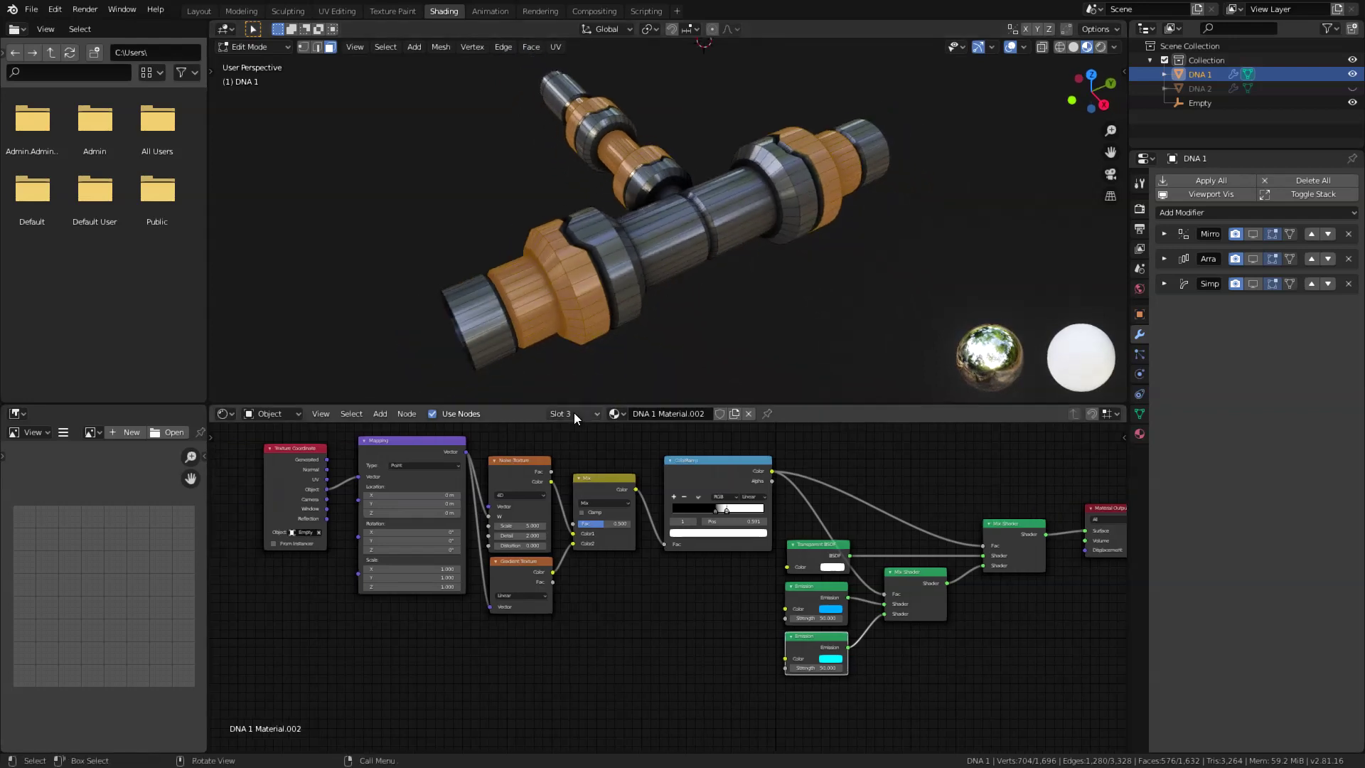
click(573, 413)
click(542, 459)
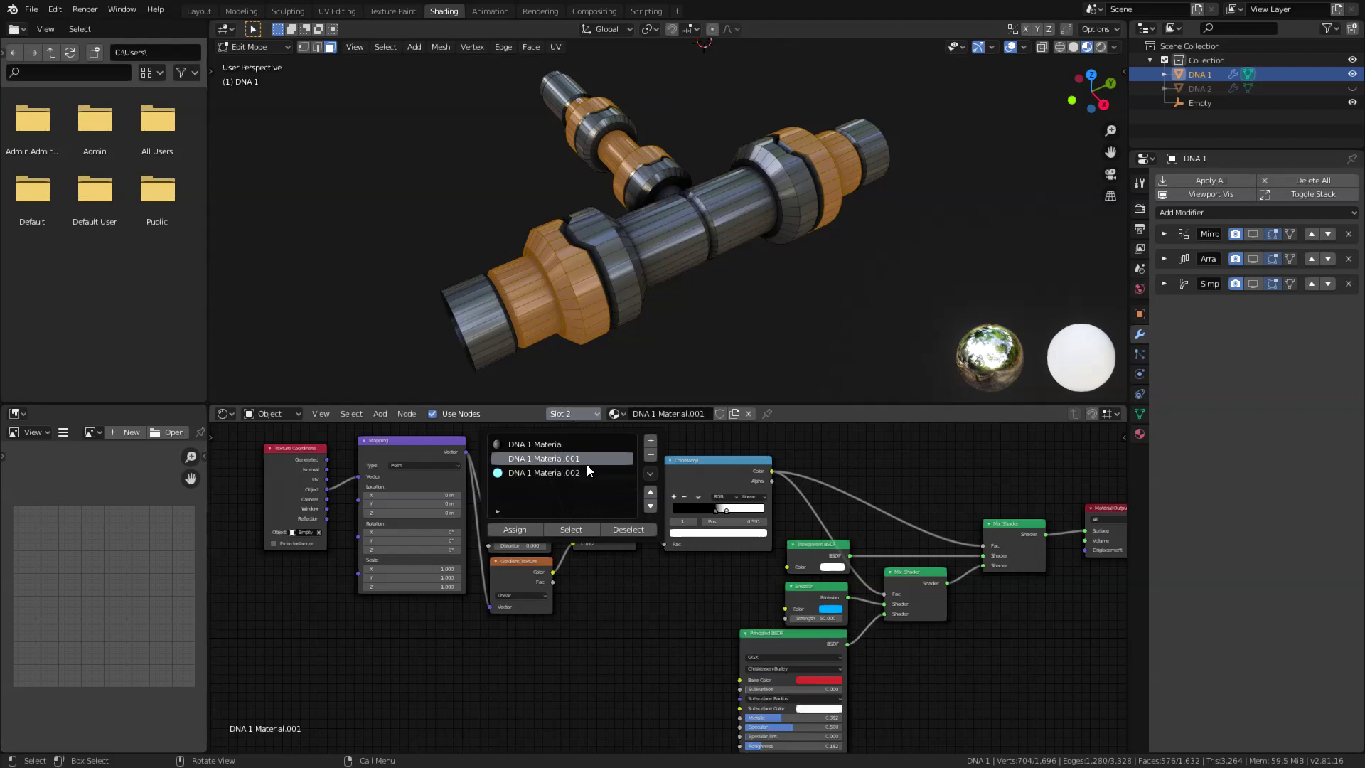
click(516, 530)
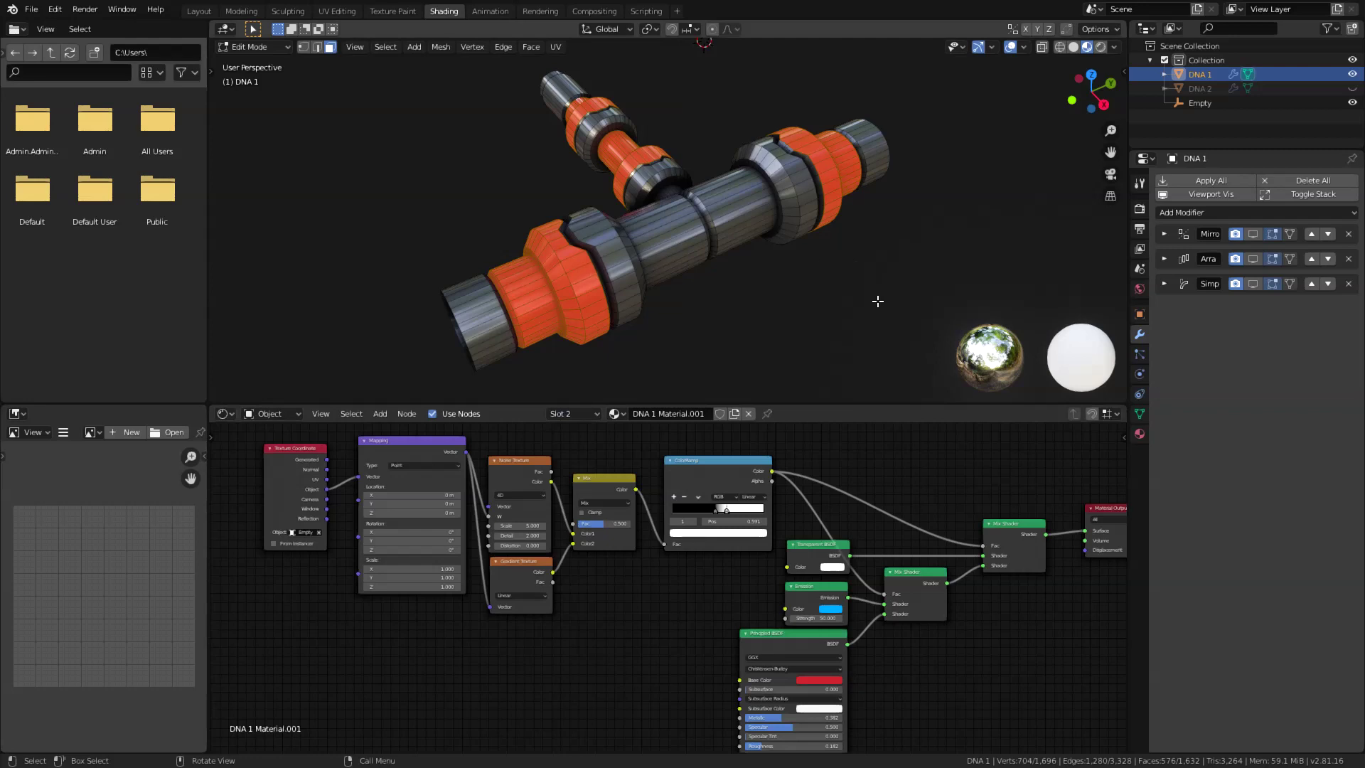
key(Tab)
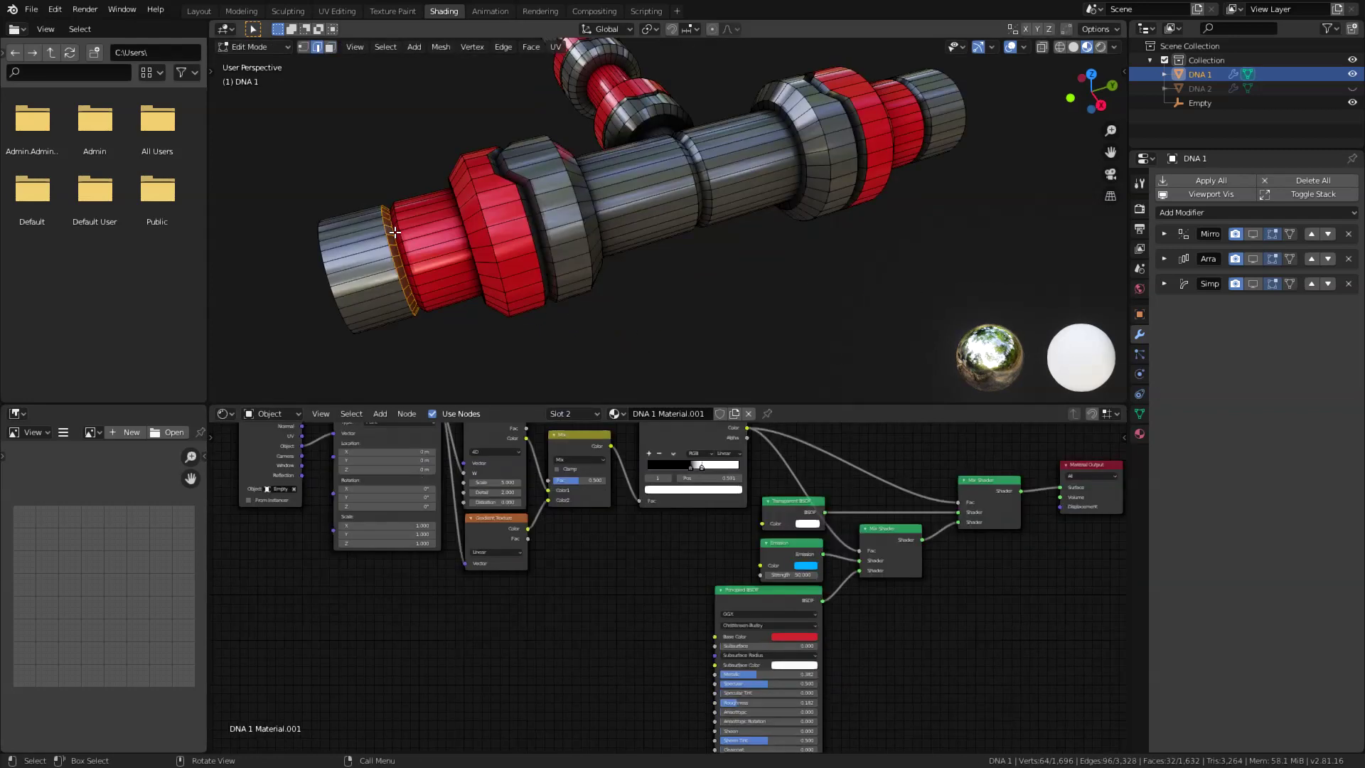
middle_drag(541, 231, 548, 228)
key(e)
right_click(549, 229)
key(ctrl+z)
Step: Select the narrow groove rings and the rung's end section, assign them DNA 1 Material.002 and return to Object Mode
middle_drag(808, 152, 750, 278)
alt+click(788, 157)
alt+shift+click(640, 213)
alt+shift+click(850, 193)
scroll(850, 193, down, 5)
click(574, 413)
click(544, 472)
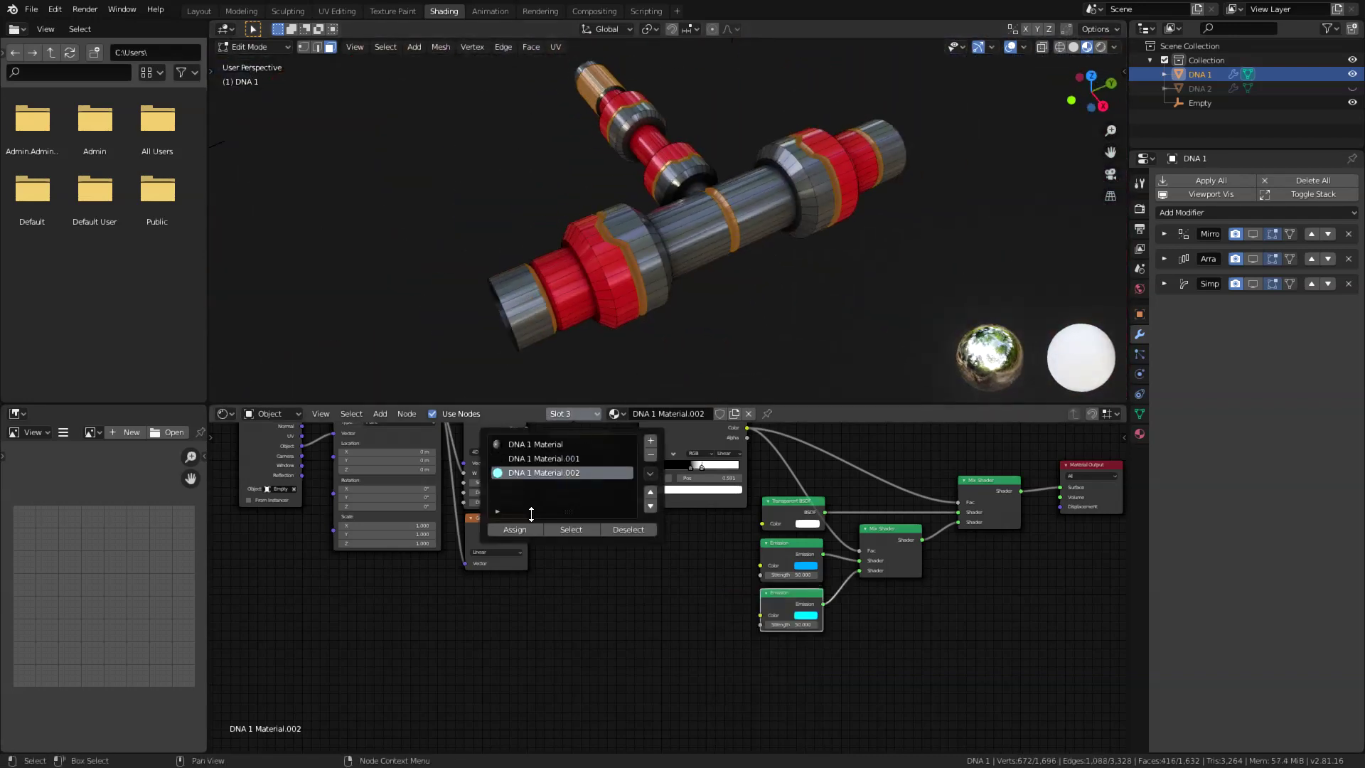
click(515, 530)
key(Tab)
Step: Set the cyan Emission strength to 5 and turn DNA 1's three modifiers back on in the viewport
middle_drag(778, 327, 694, 323)
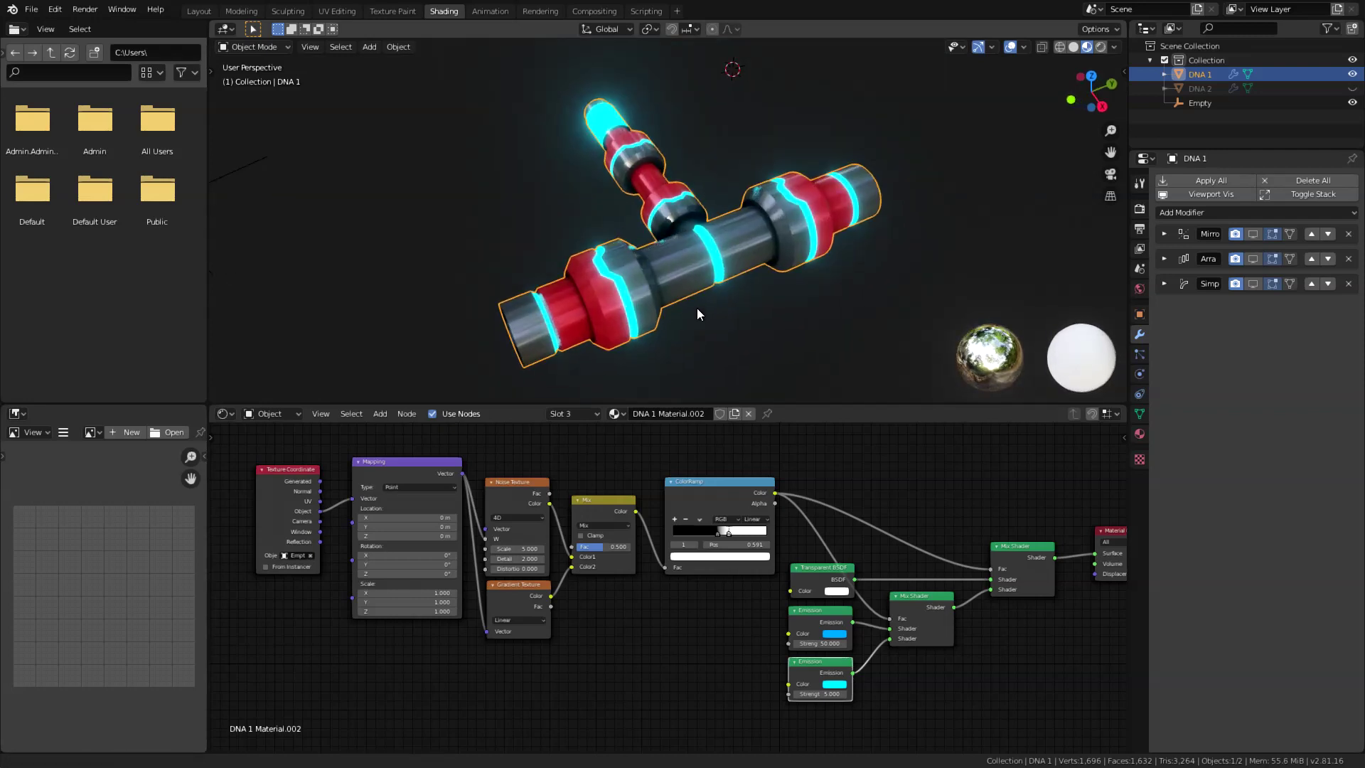
drag(1253, 234, 1253, 287)
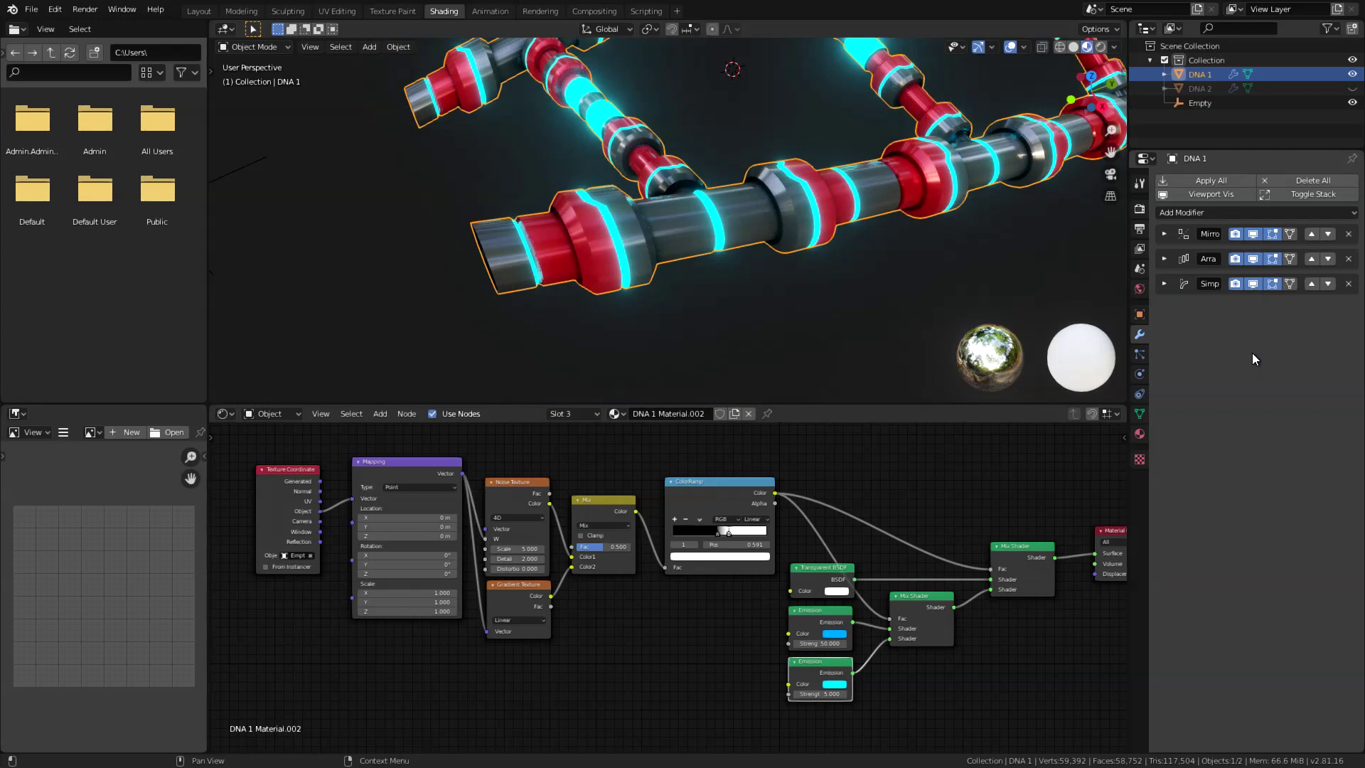
Step: Hide DNA 1, show DNA 2 on its own and give it a new pink material
click(1352, 74)
click(903, 211)
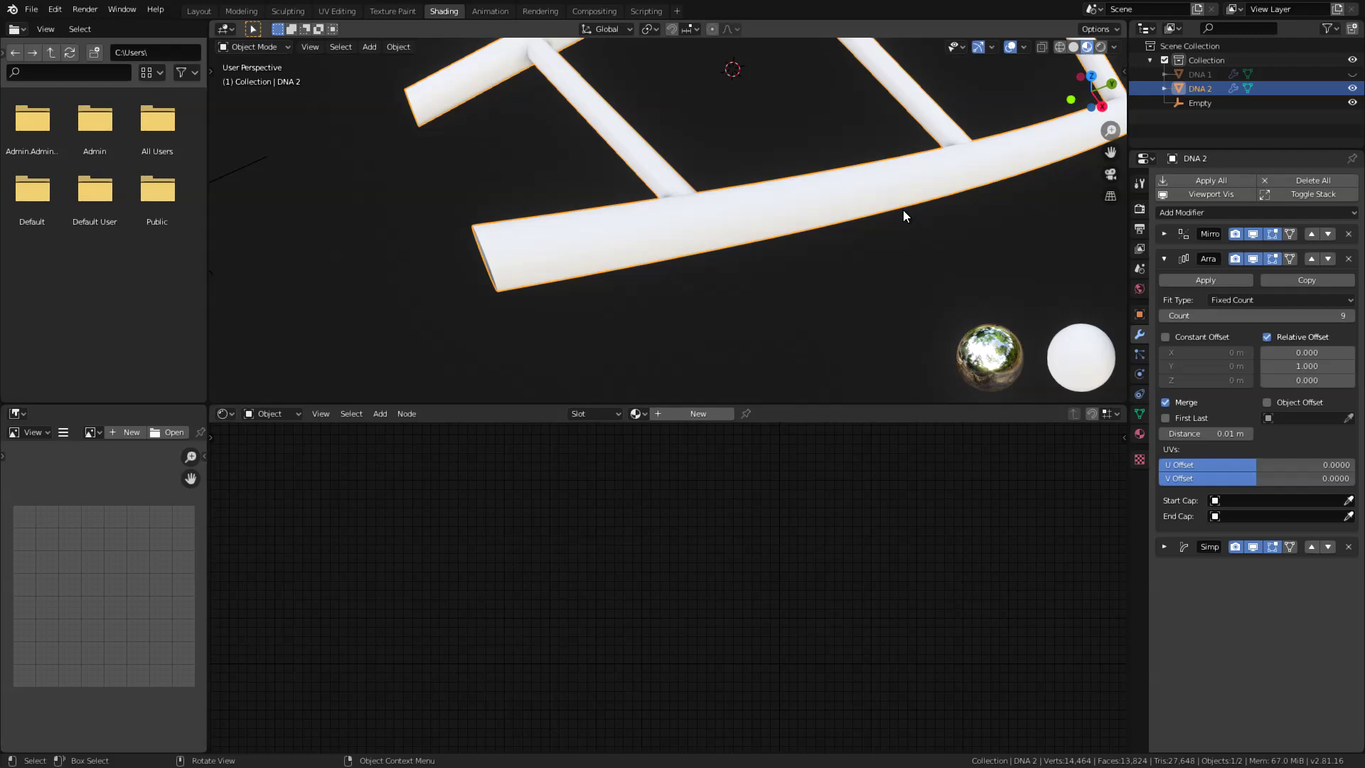
scroll(881, 213, down, 4)
click(698, 413)
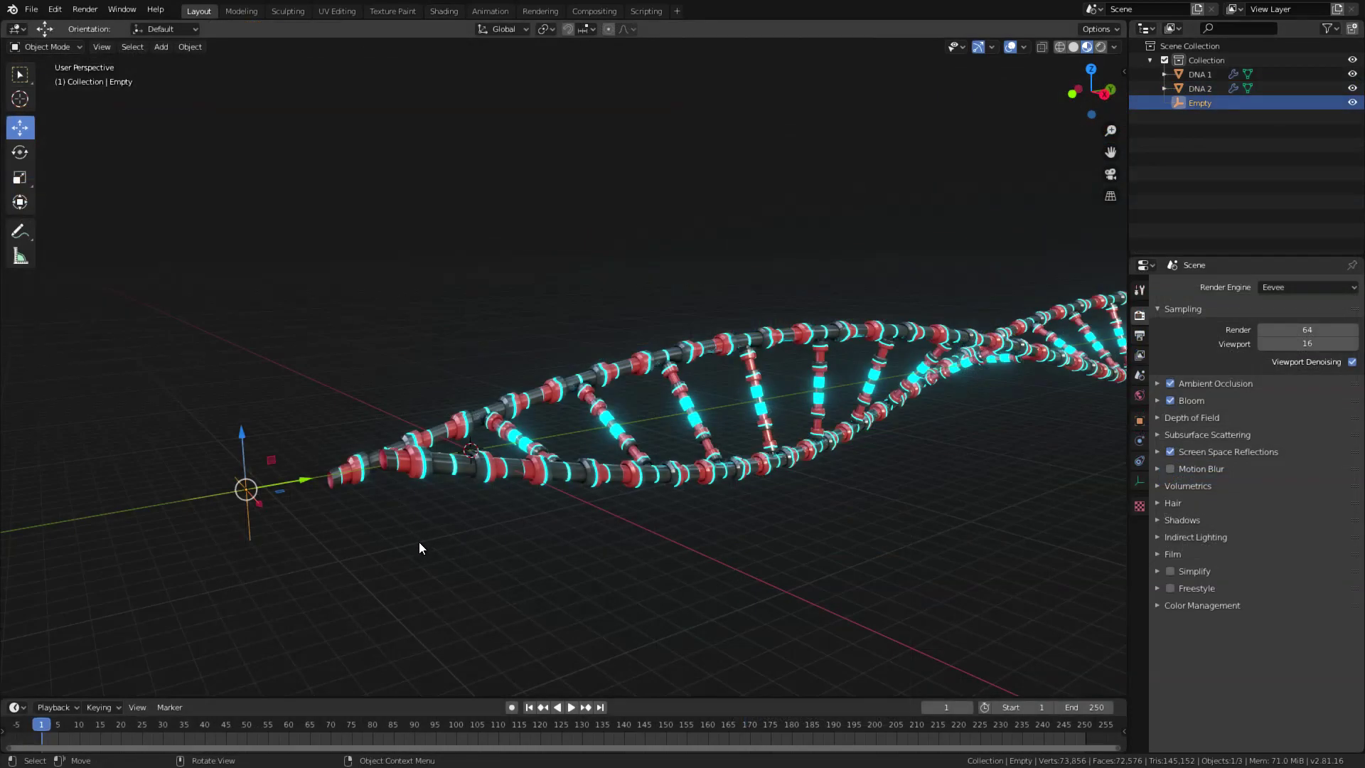
Step: Move the Empty along the Y axis to just past the helix's sixth rung and insert a Location keyframe at frame 1
middle_drag(336, 507, 320, 518)
drag(303, 485, 963, 395)
key(i)
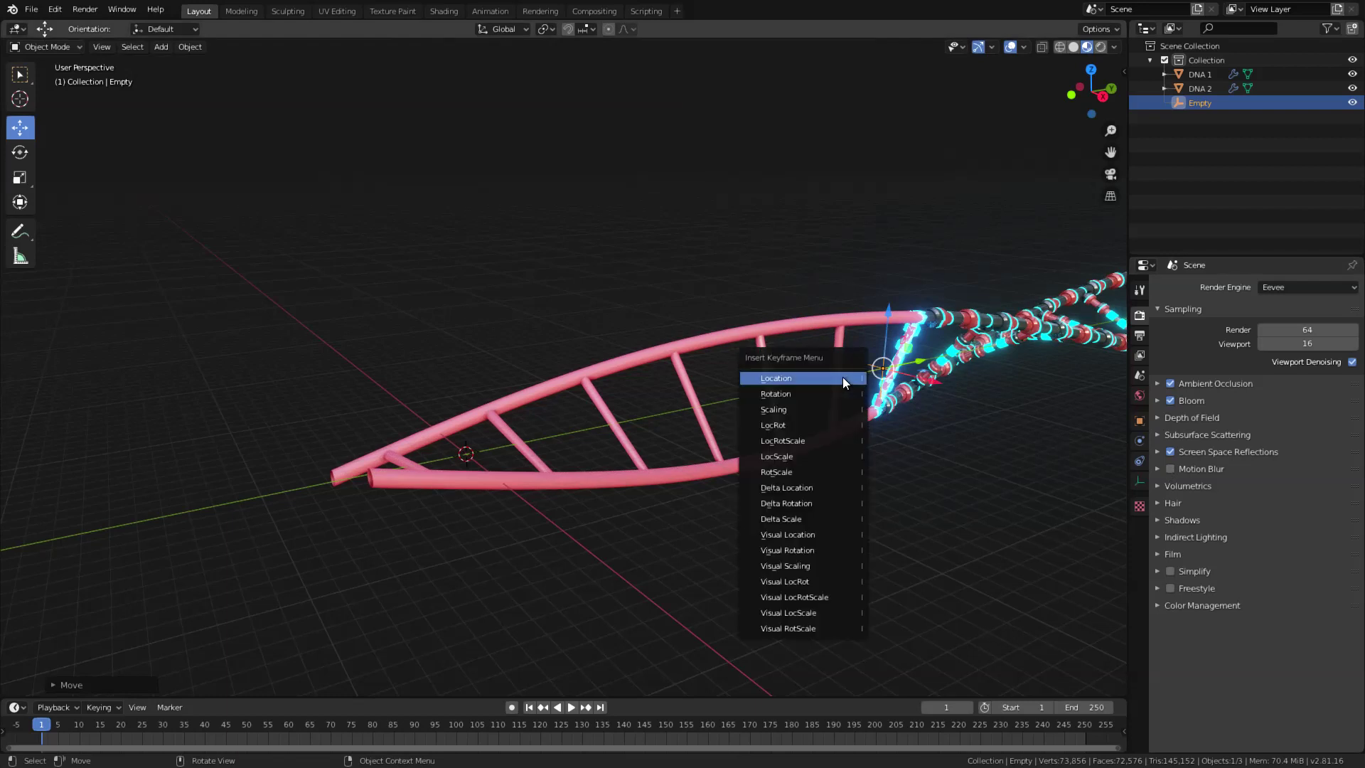
click(842, 378)
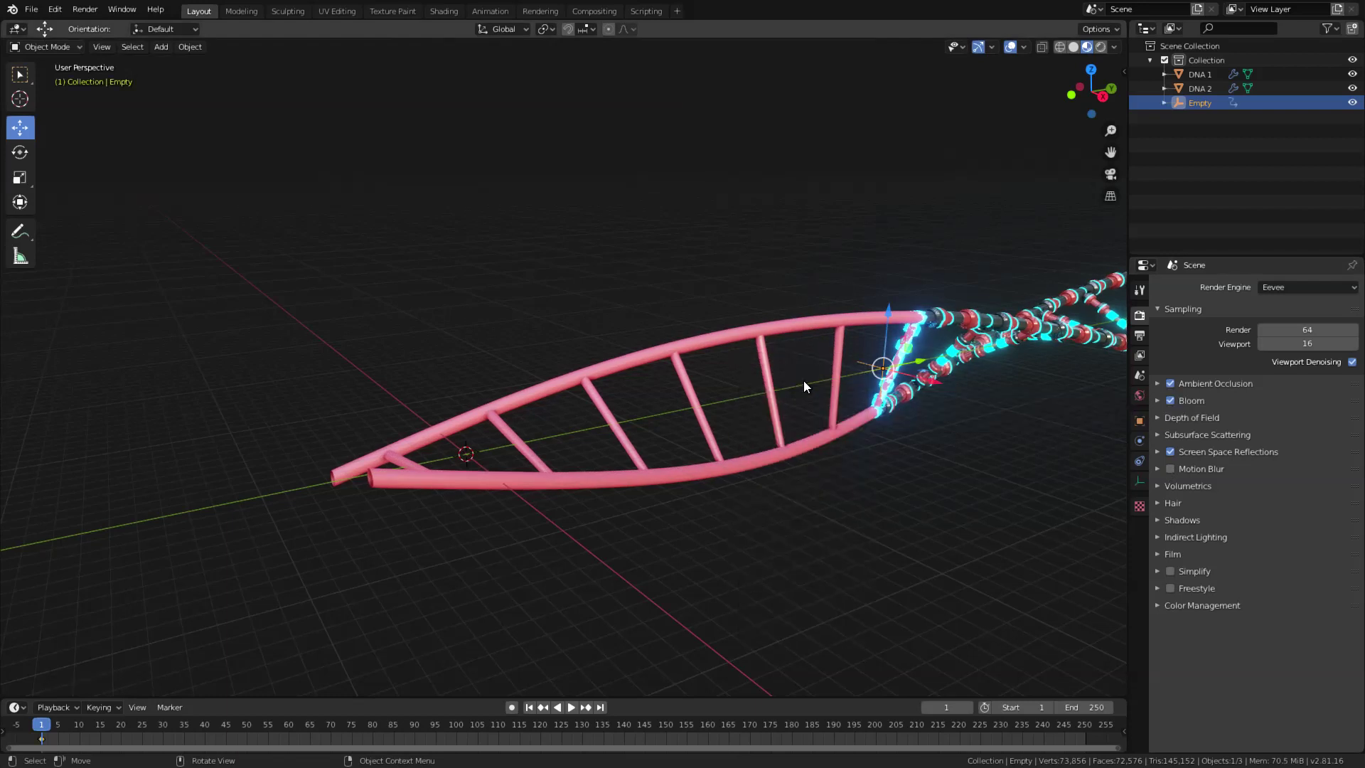
Step: Enlarge the timeline, go to frame 100 and set the animation's end frame to 100
drag(132, 698, 135, 671)
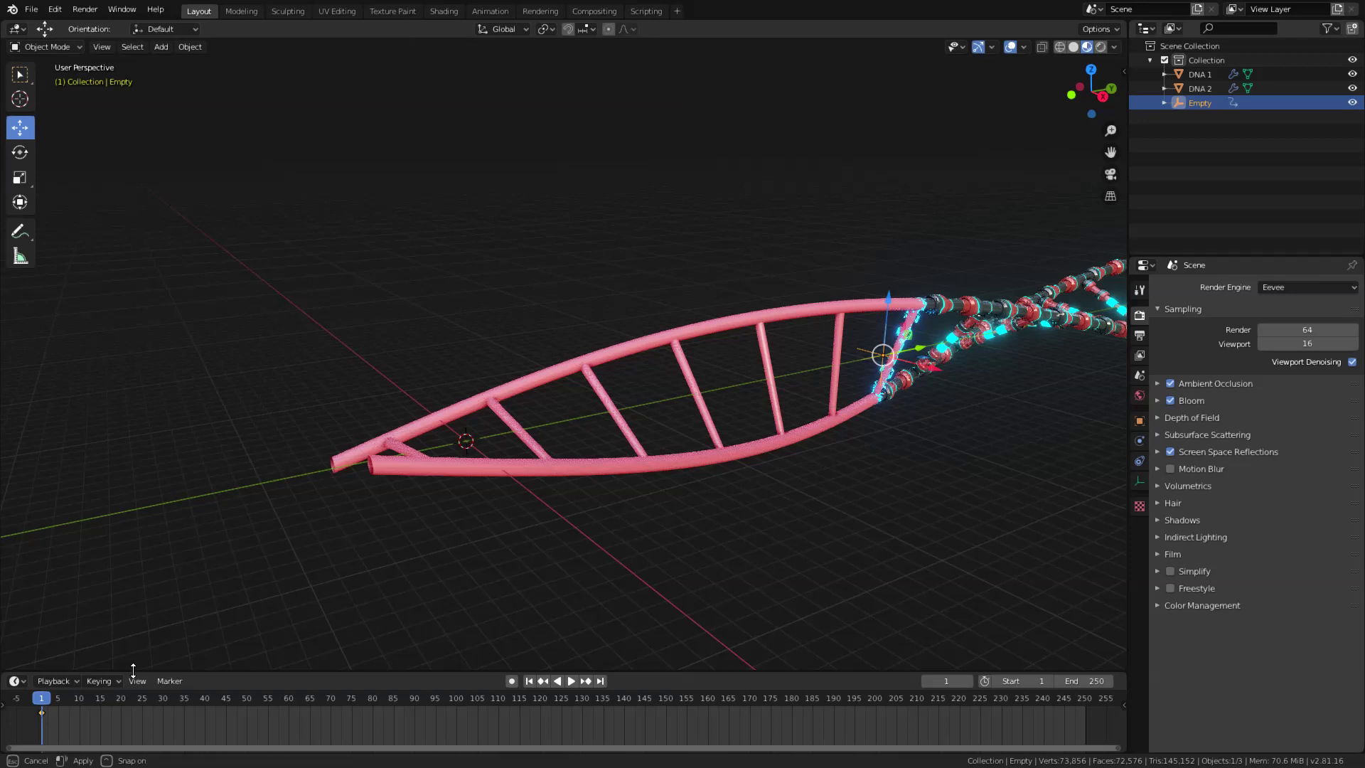
key(space)
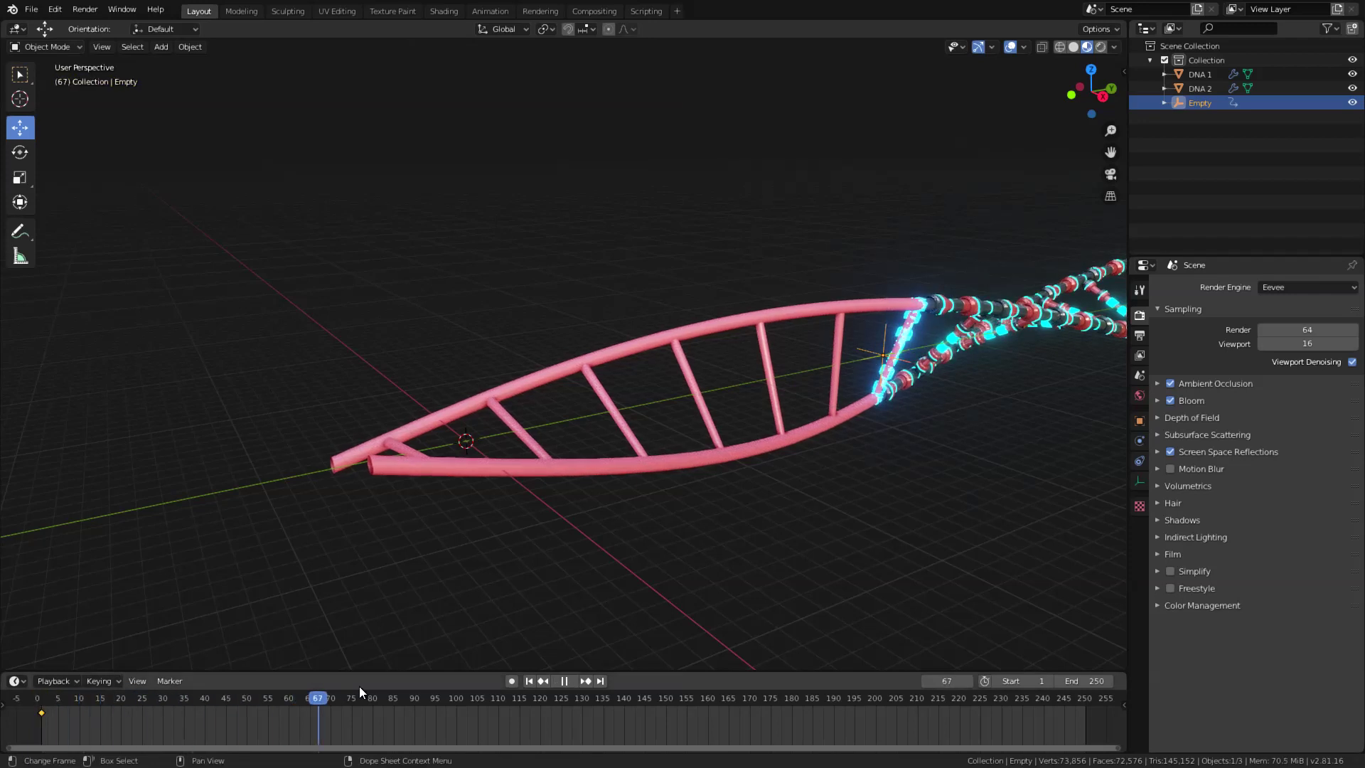
key(space)
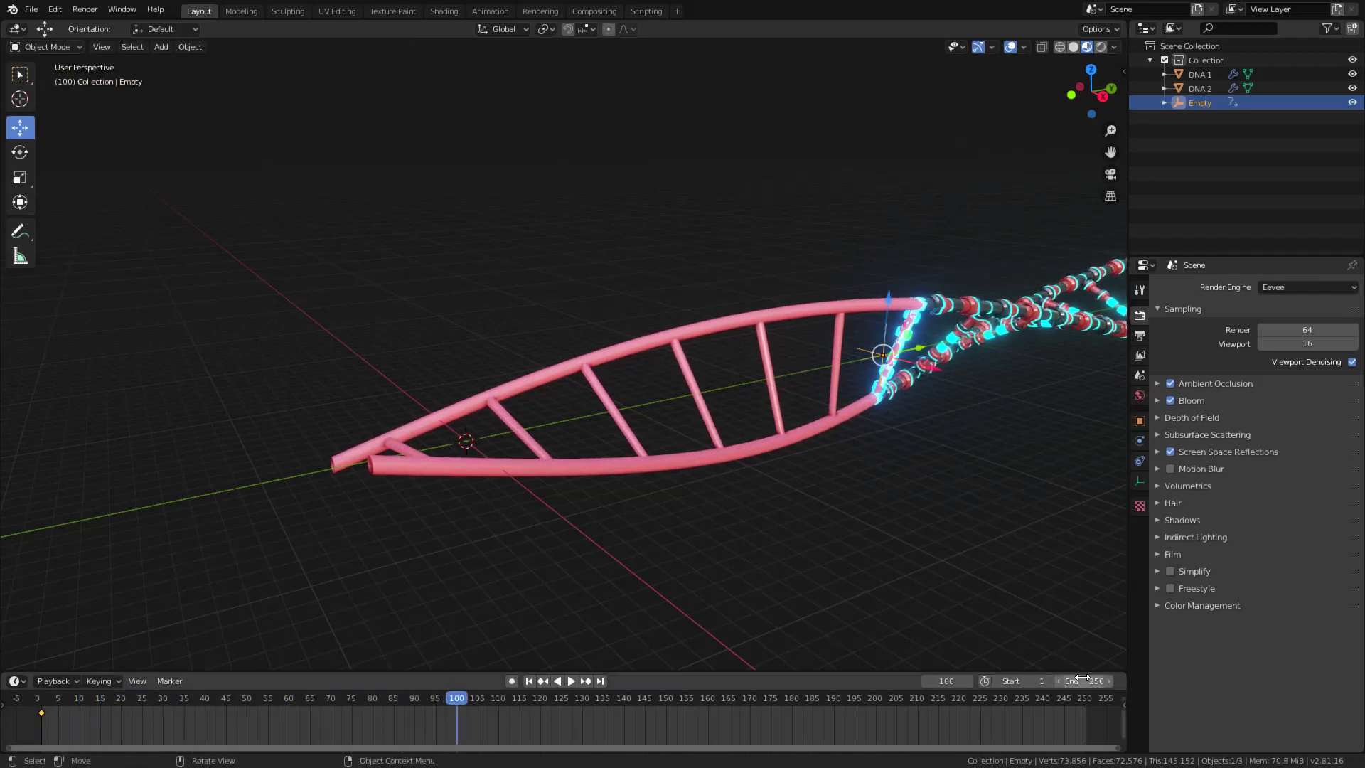
click(1081, 681)
text(100)
key(Return)
Step: Move the Empty along the Y axis to just beyond the helix's pink near end and rotate it about 75° around global Z
key(g)
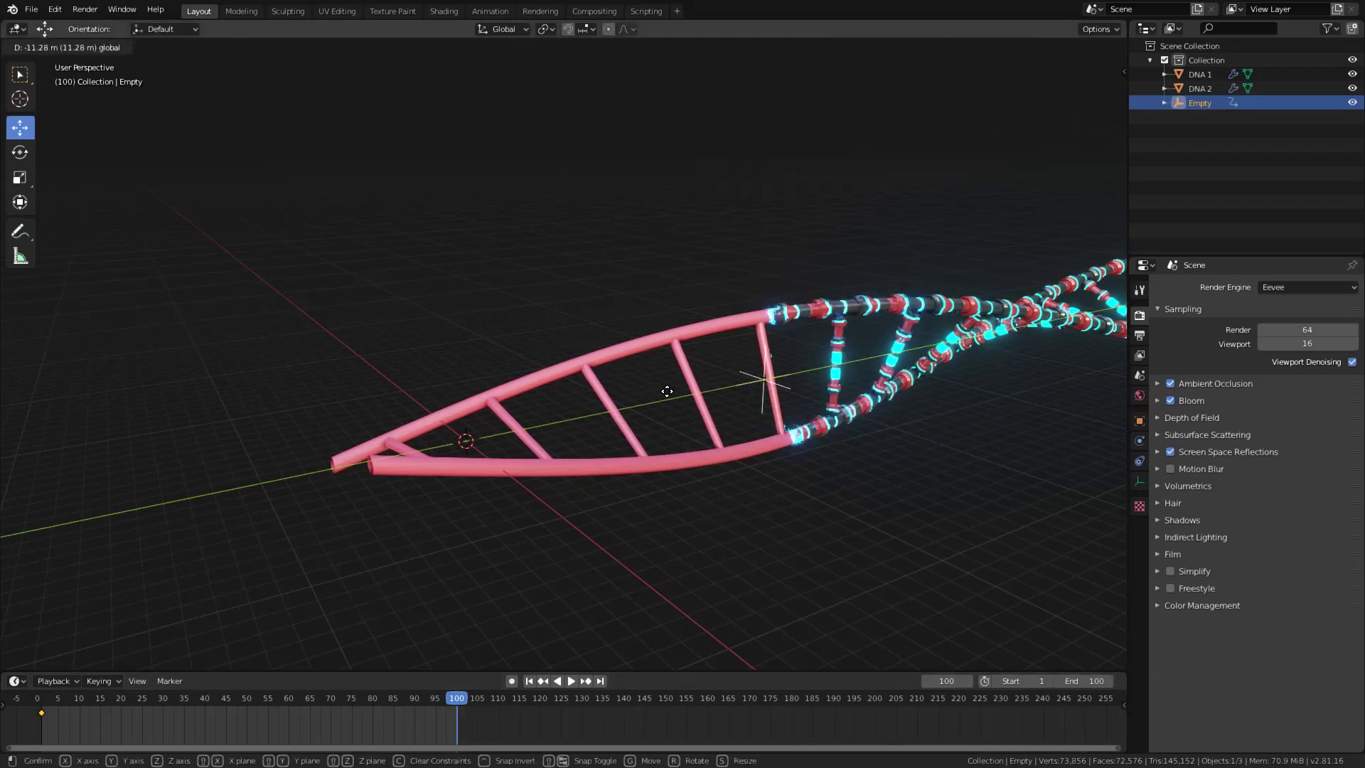
click(311, 467)
key(r)
key(z)
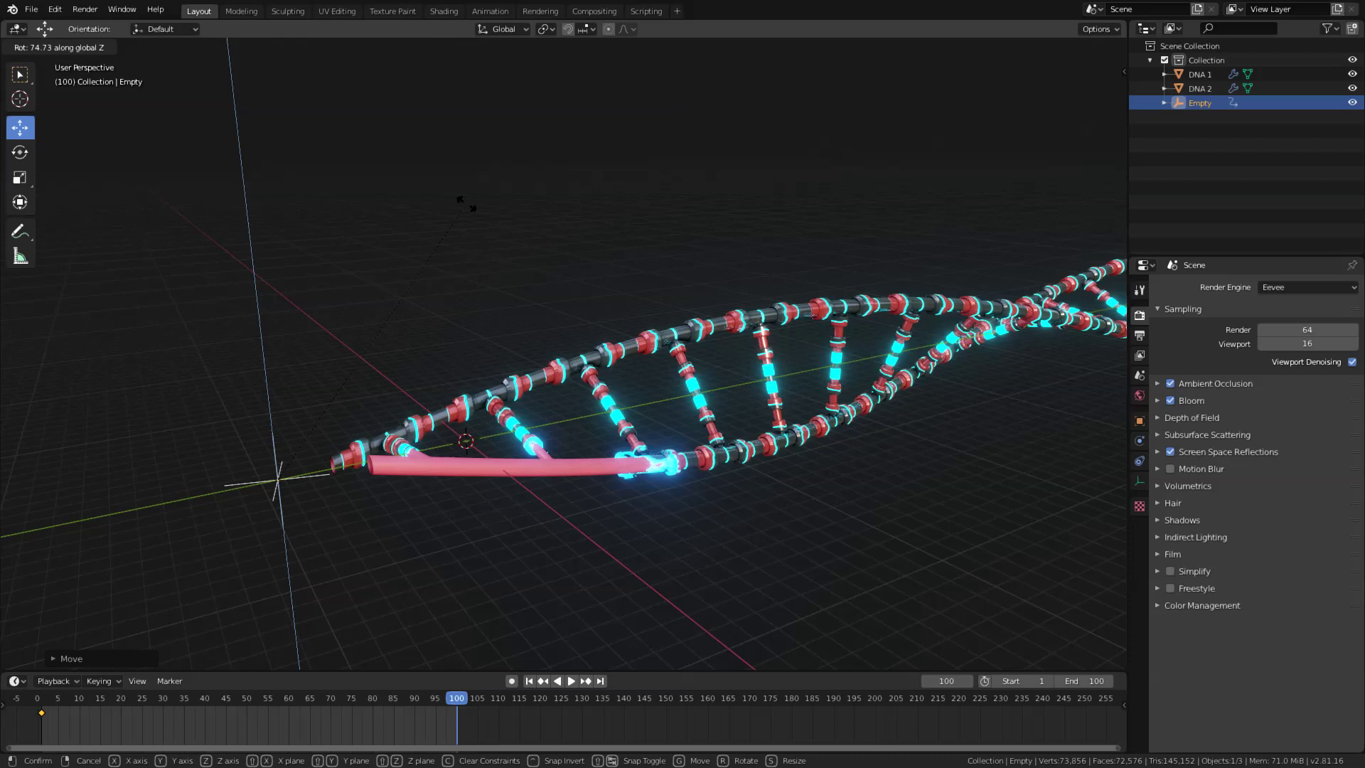
click(467, 204)
Step: Insert Location and Rotation keyframes for the Empty at frame 100
key(i)
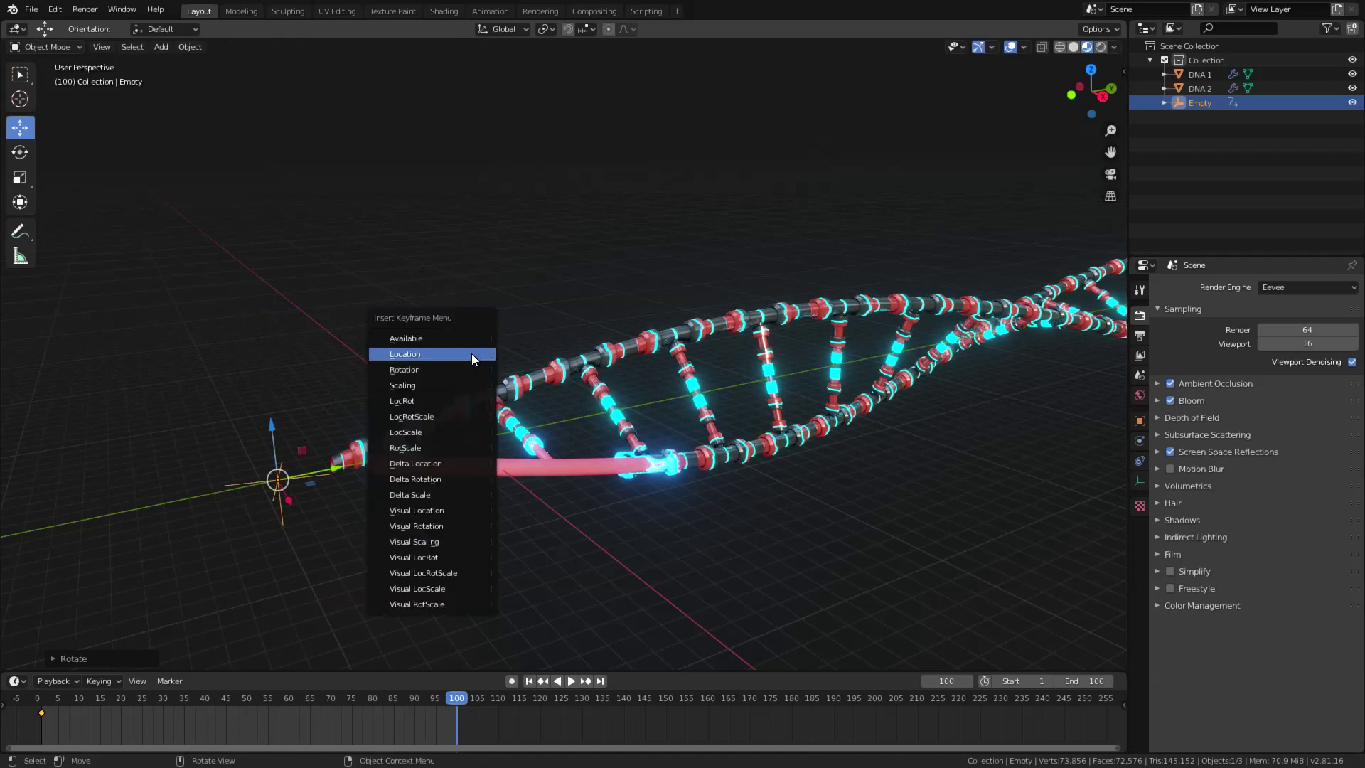
click(471, 353)
key(i)
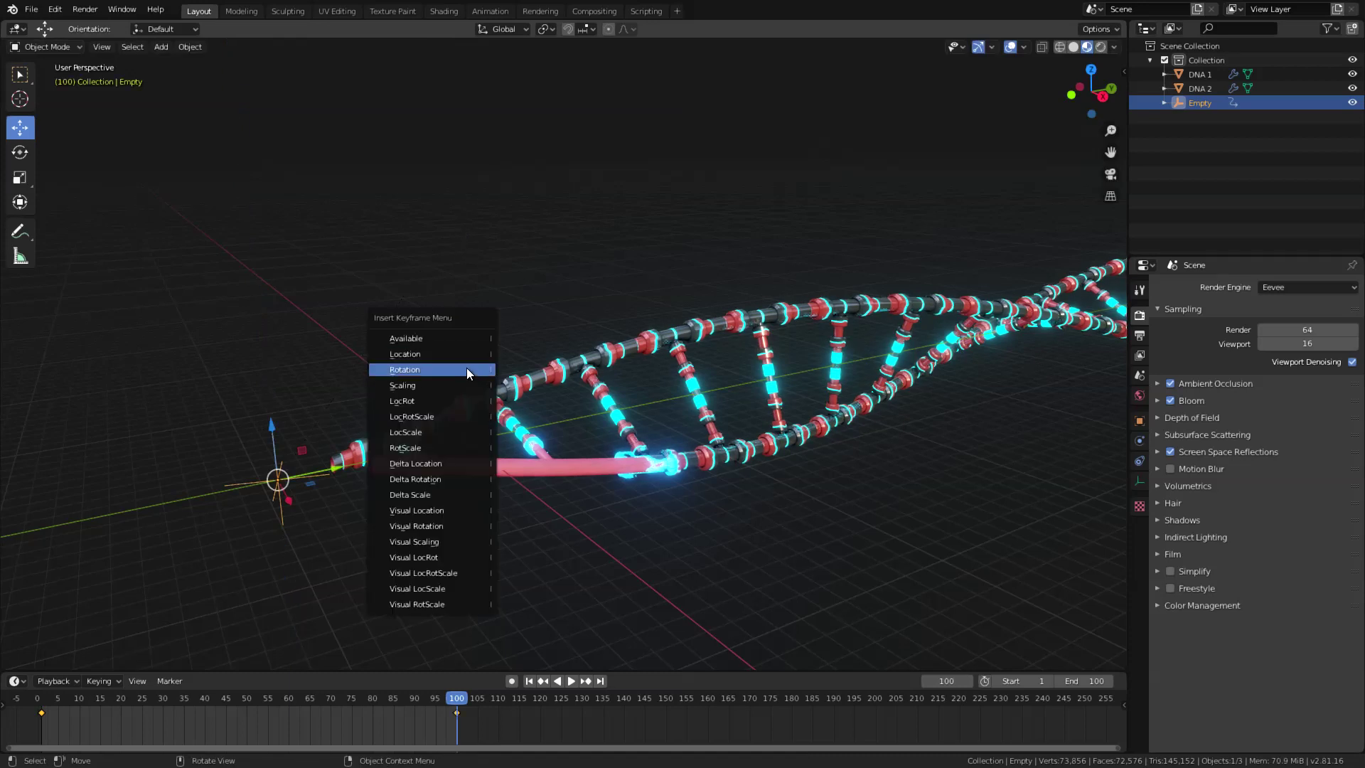
click(466, 370)
Step: Play the animation from frame 1 in a maximized viewport to check how the dissolve travels along the helix
click(528, 681)
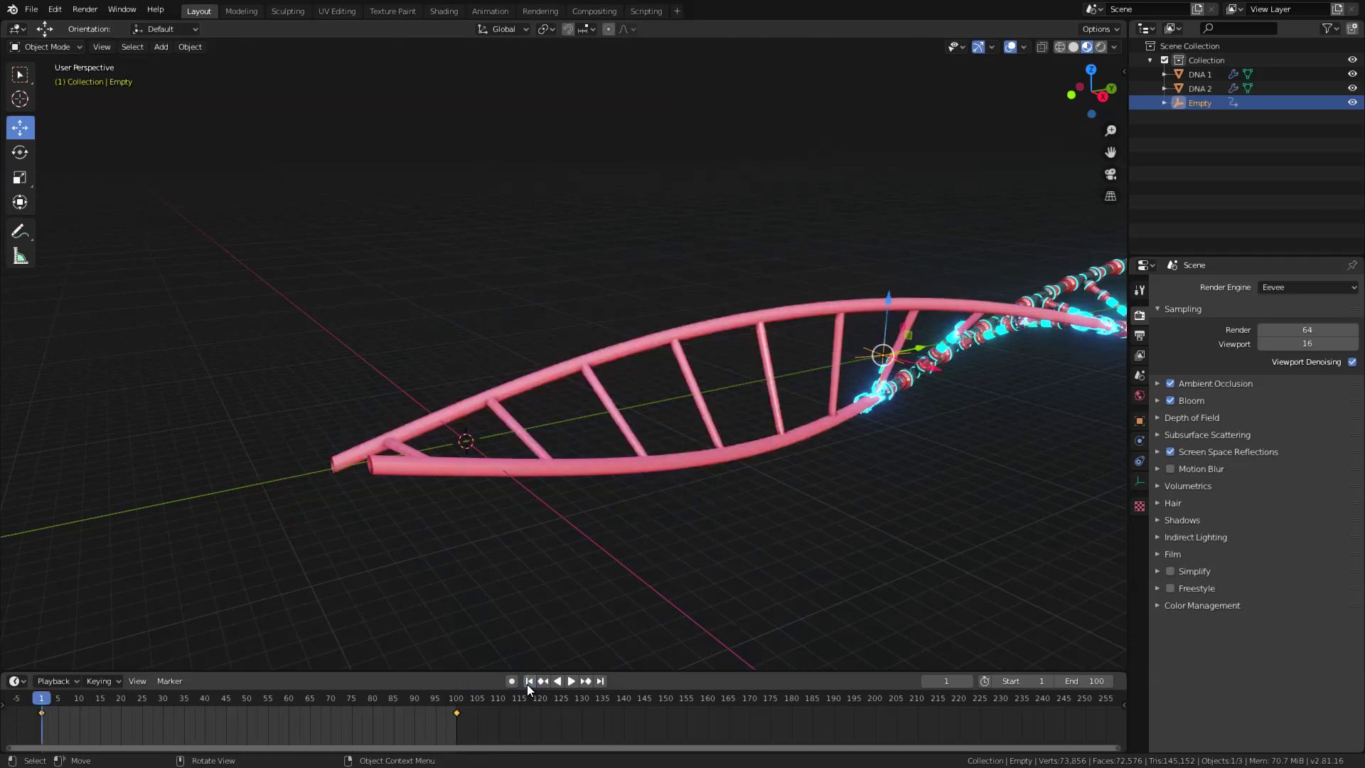
middle_drag(818, 484, 855, 471)
key(ctrl+space)
key(space)
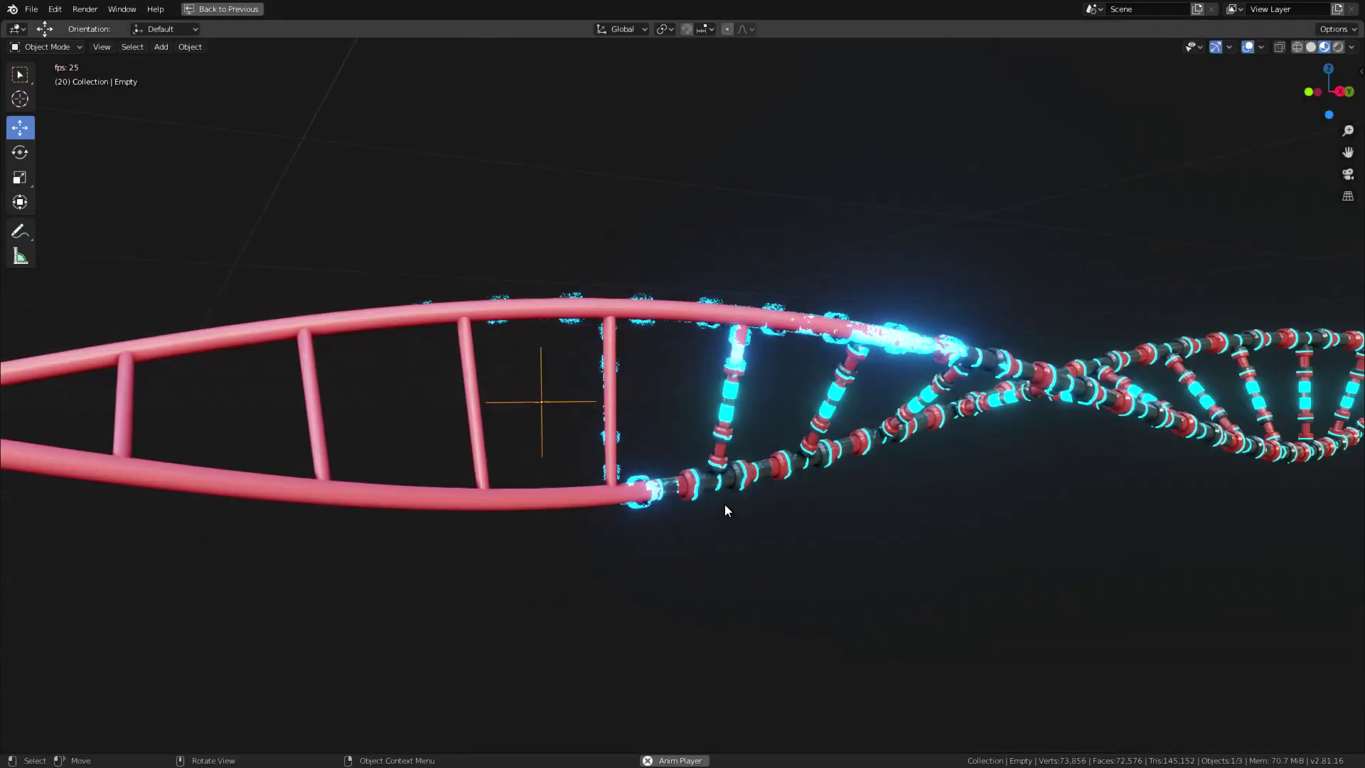
middle_drag(614, 502, 761, 633)
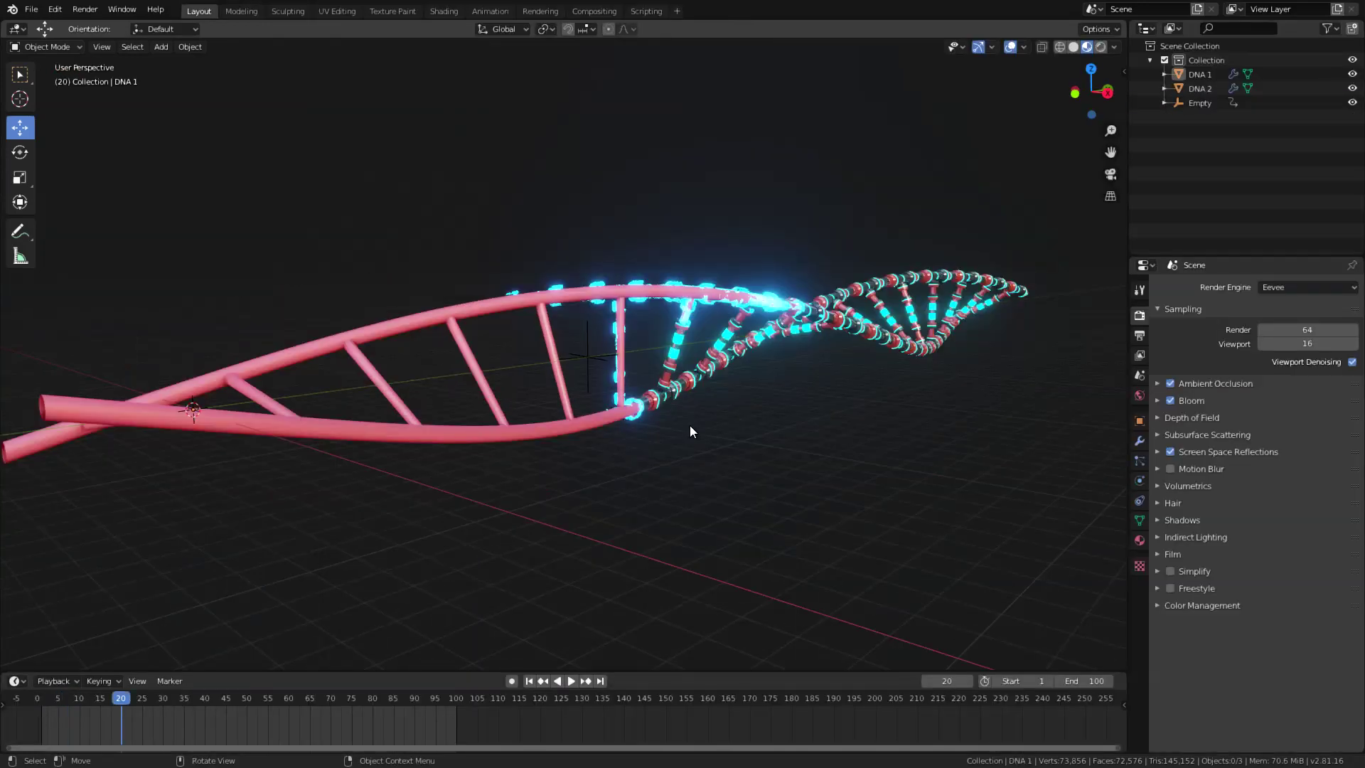
Step: Add a Wave modifier to DNA 1 with the Empty as its start position object
click(677, 391)
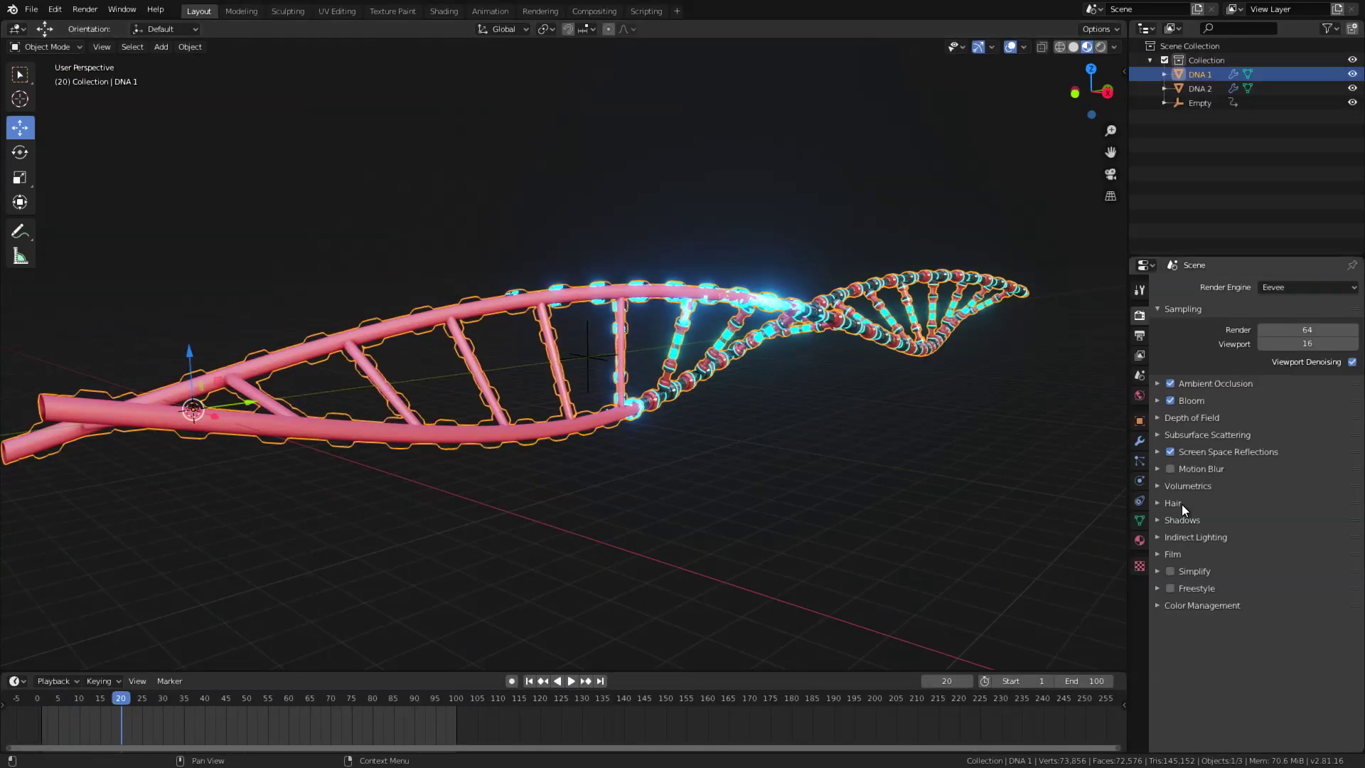
click(1140, 442)
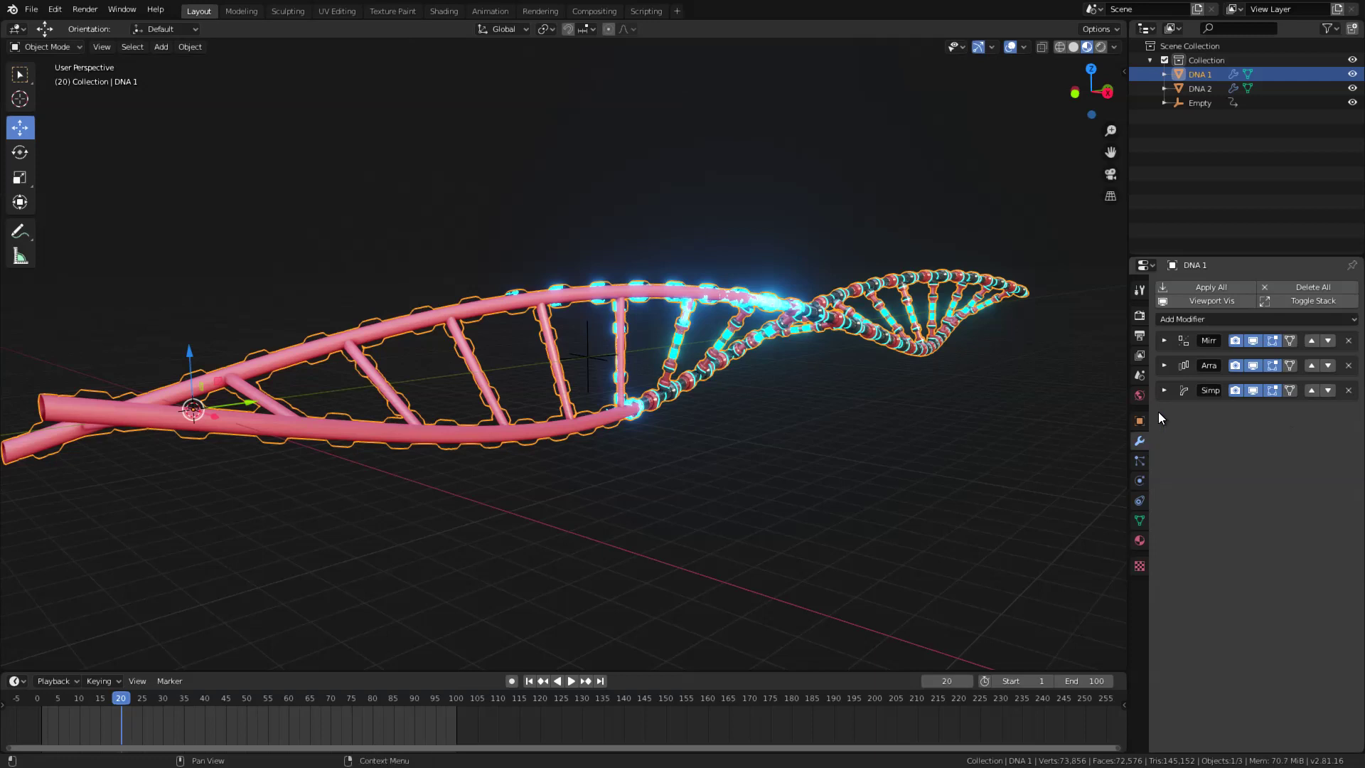
click(1183, 321)
click(1161, 587)
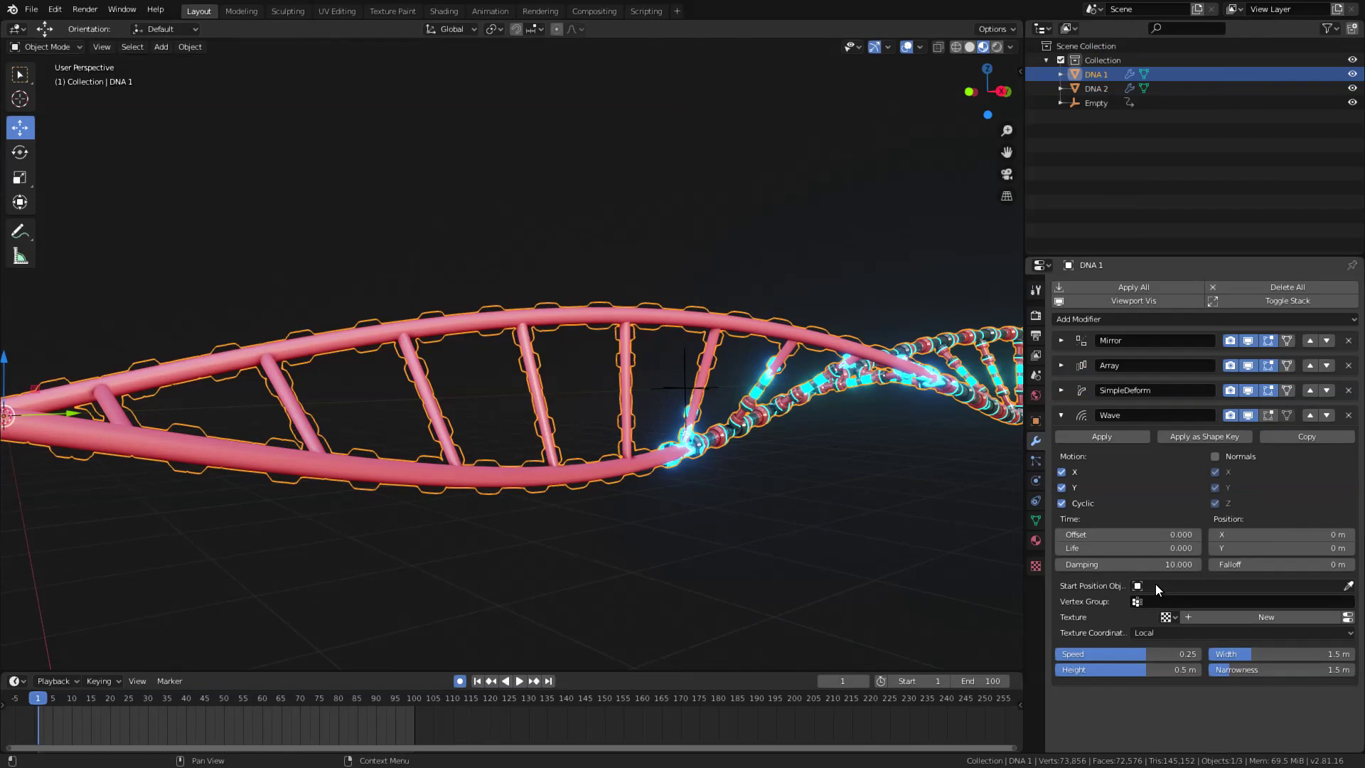
click(1155, 583)
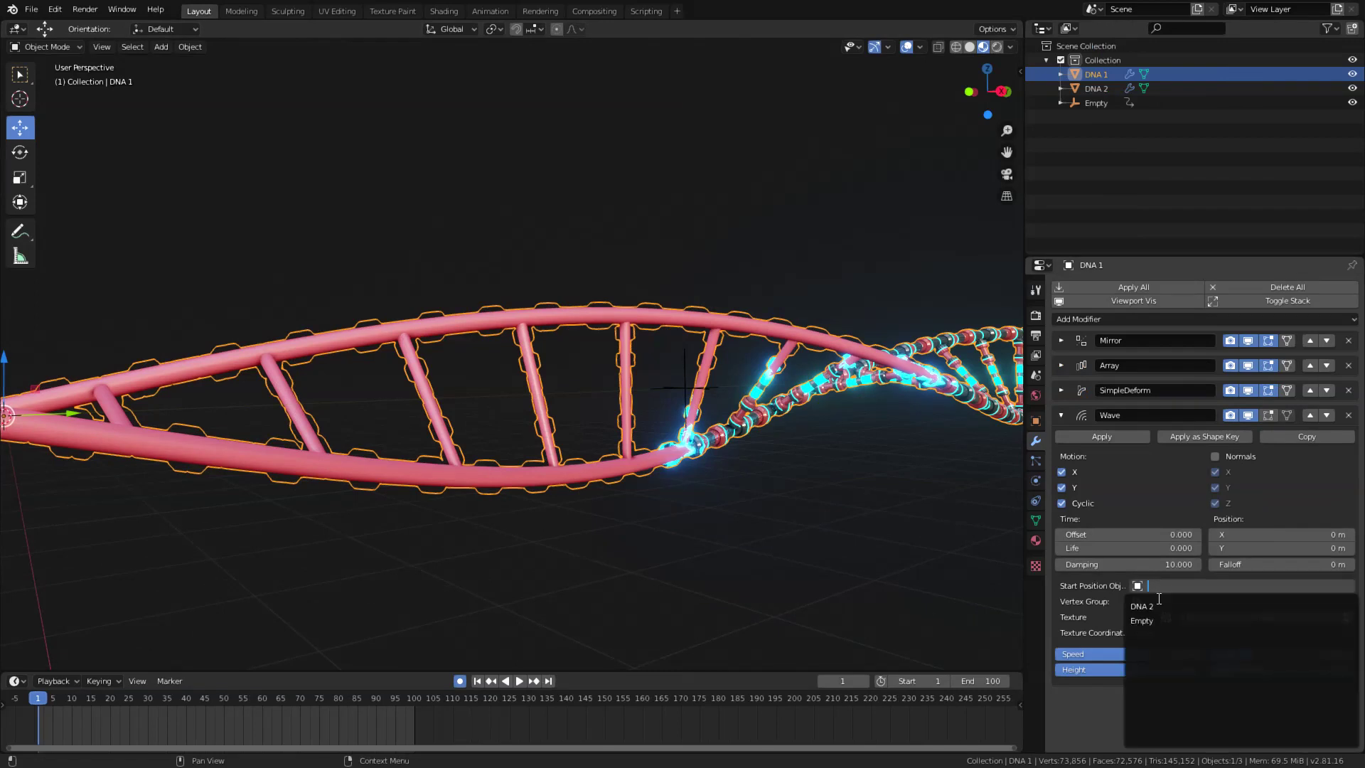
click(1160, 617)
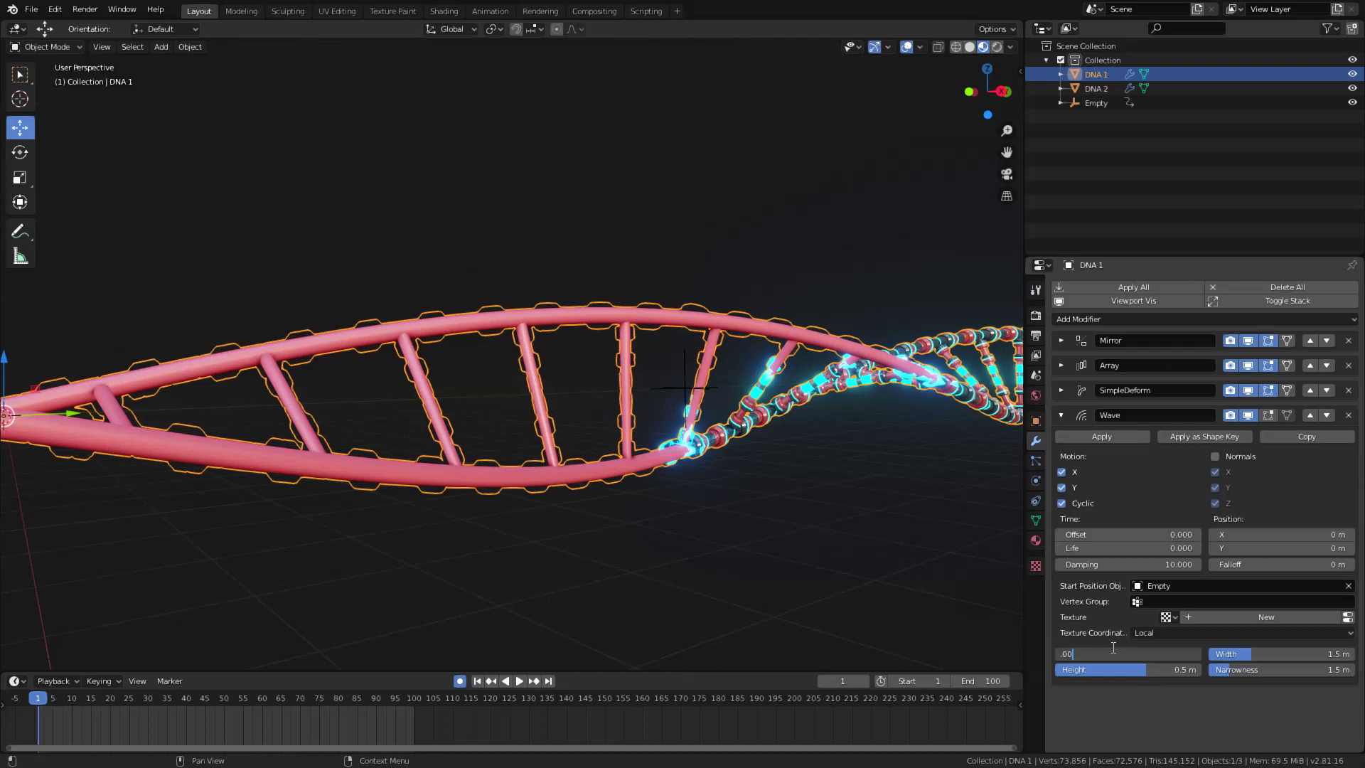
Step: Set the Wave modifier's Speed to 0.00, enable Normals, and set Height to 2 m and Narrowness to 0.6 m
key(Return)
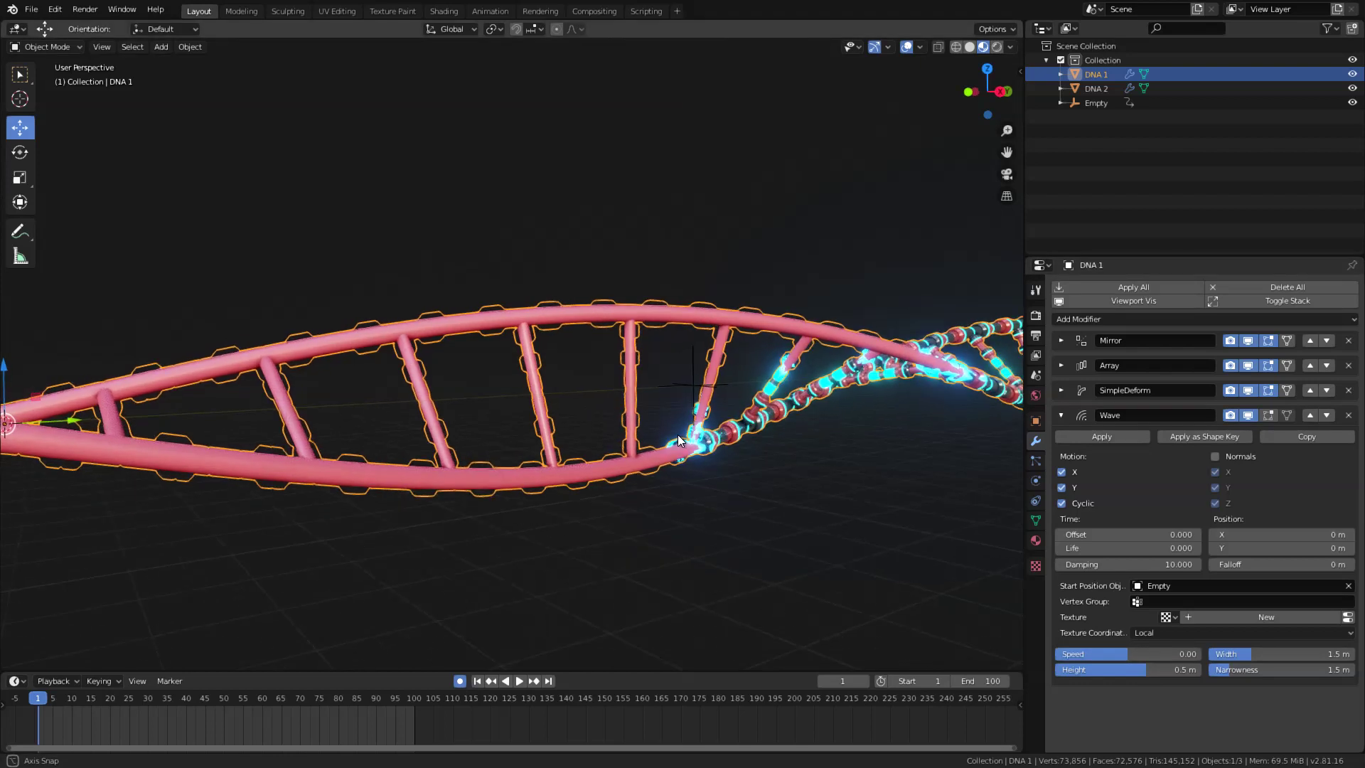
click(1226, 458)
drag(1166, 669, 1253, 667)
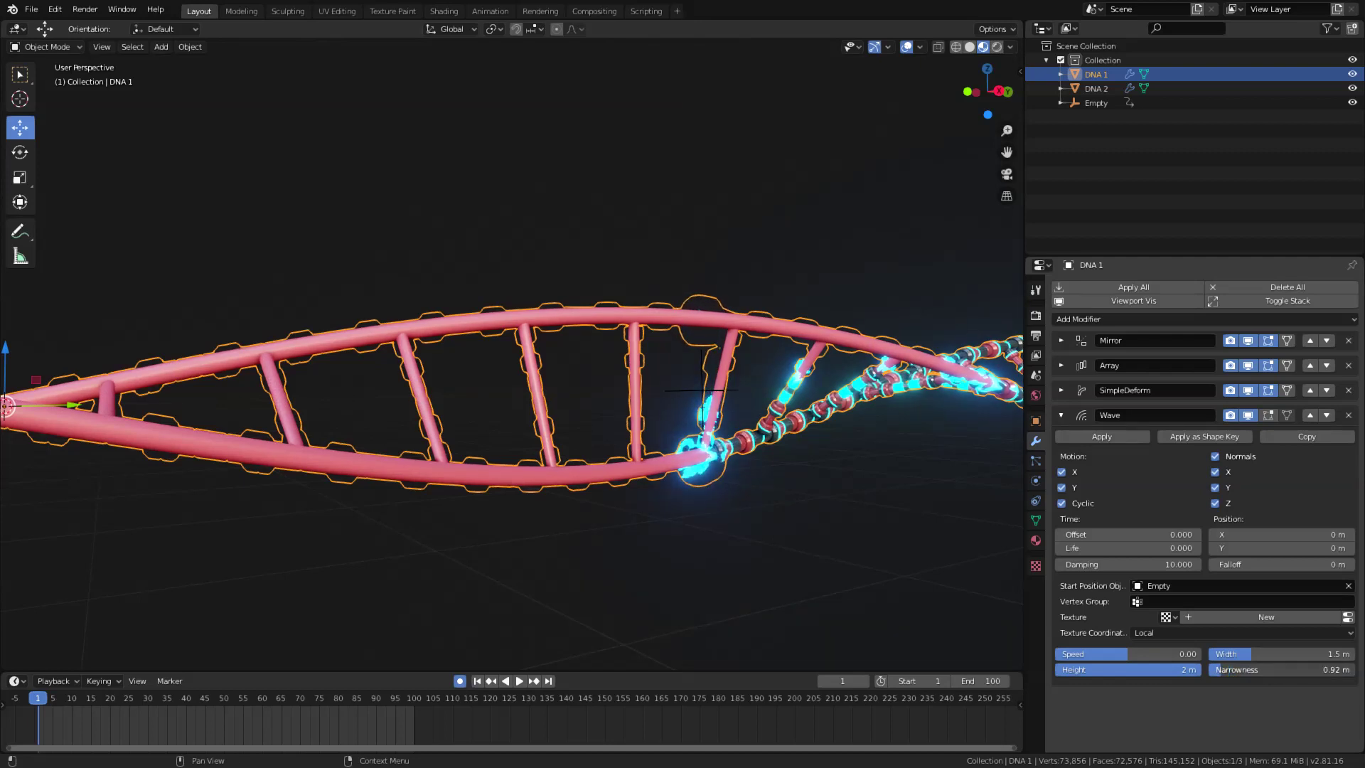
click(1221, 668)
text(.6)
key(Return)
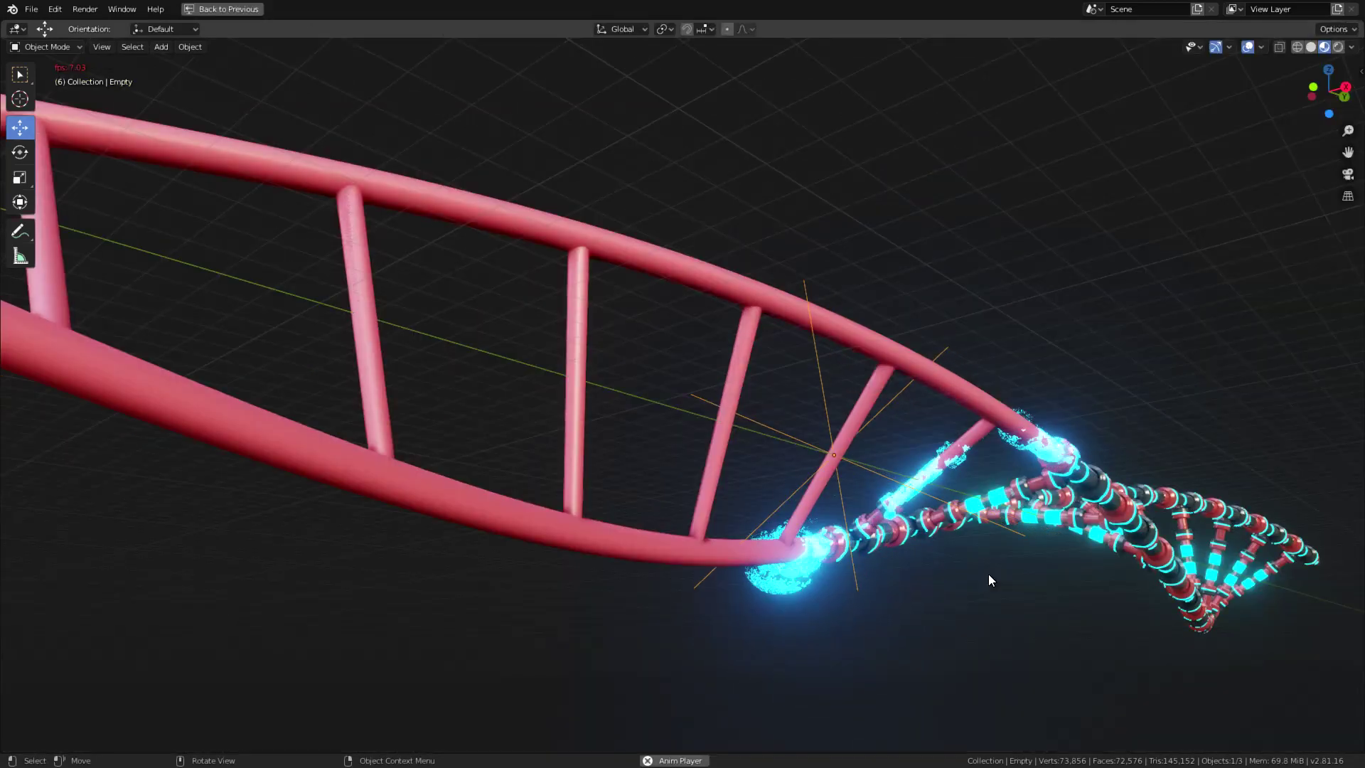
Step: Examine the wave bulge and glowing dissolve from several angles during animation playback
middle_drag(639, 547, 595, 387)
middle_drag(600, 479, 601, 457)
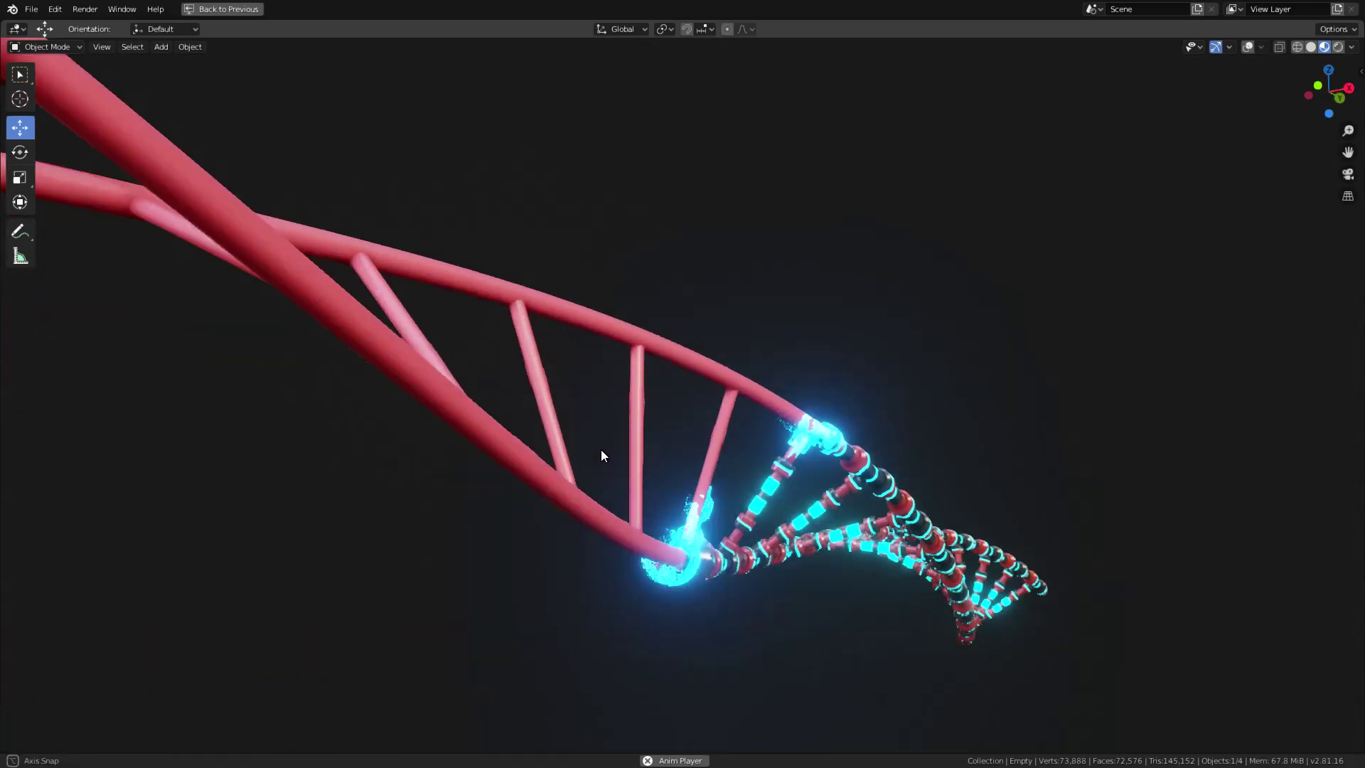